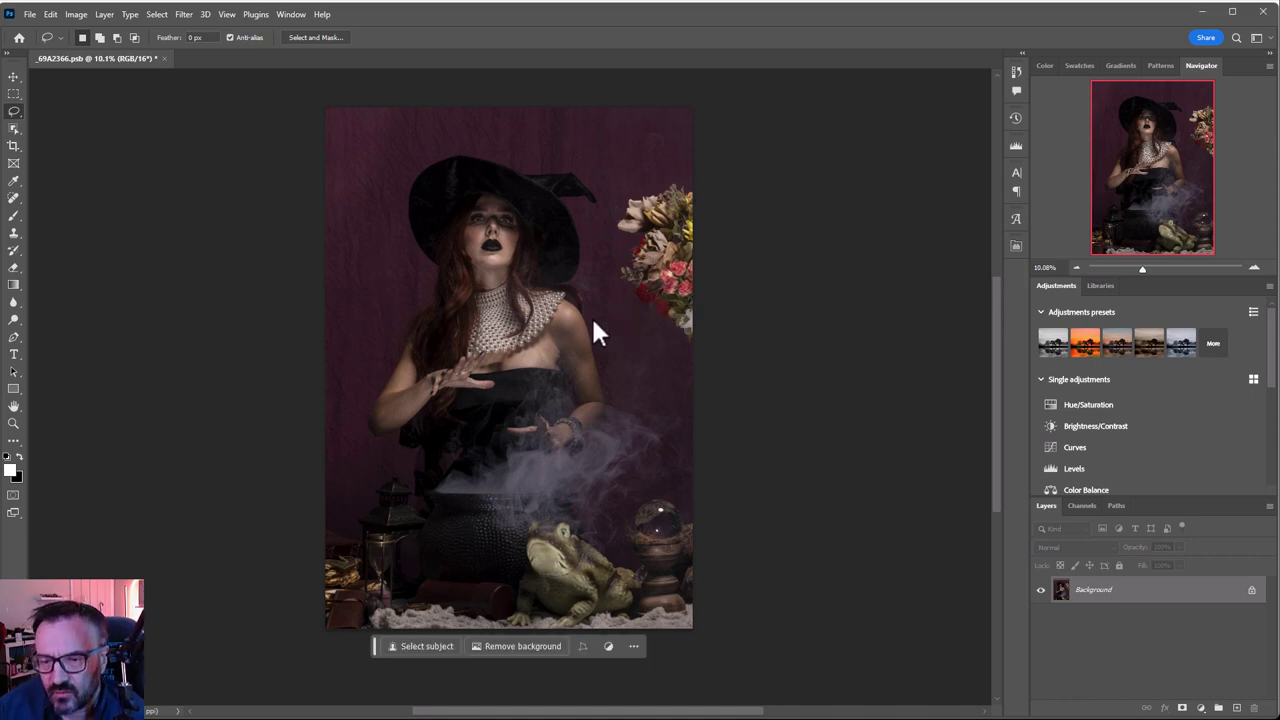
Inspect the portrait up close, checking the skin of the woman's face, chin and neck for blemishes.
{"action": "scroll", "coordinate": [591, 320], "scroll_direction": "up", "scroll_amount": 1}
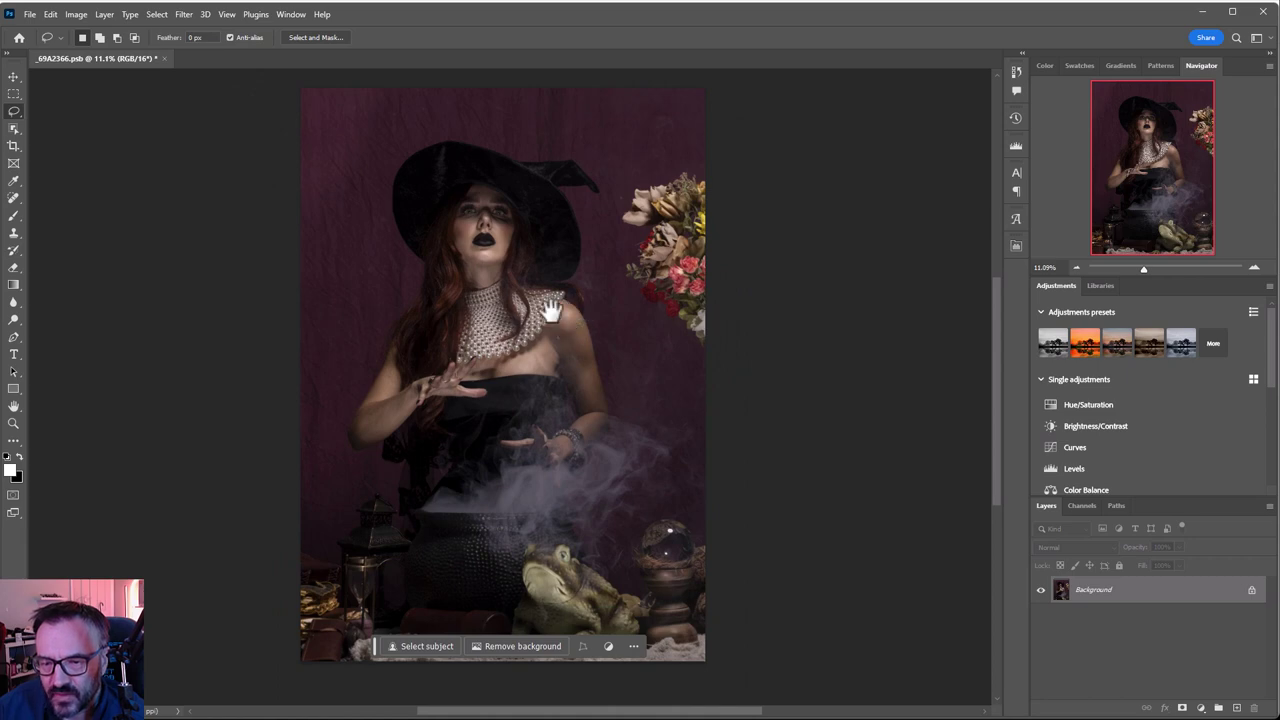
{"action": "left_click_drag", "start_coordinate": [543, 289], "coordinate": [590, 310]}
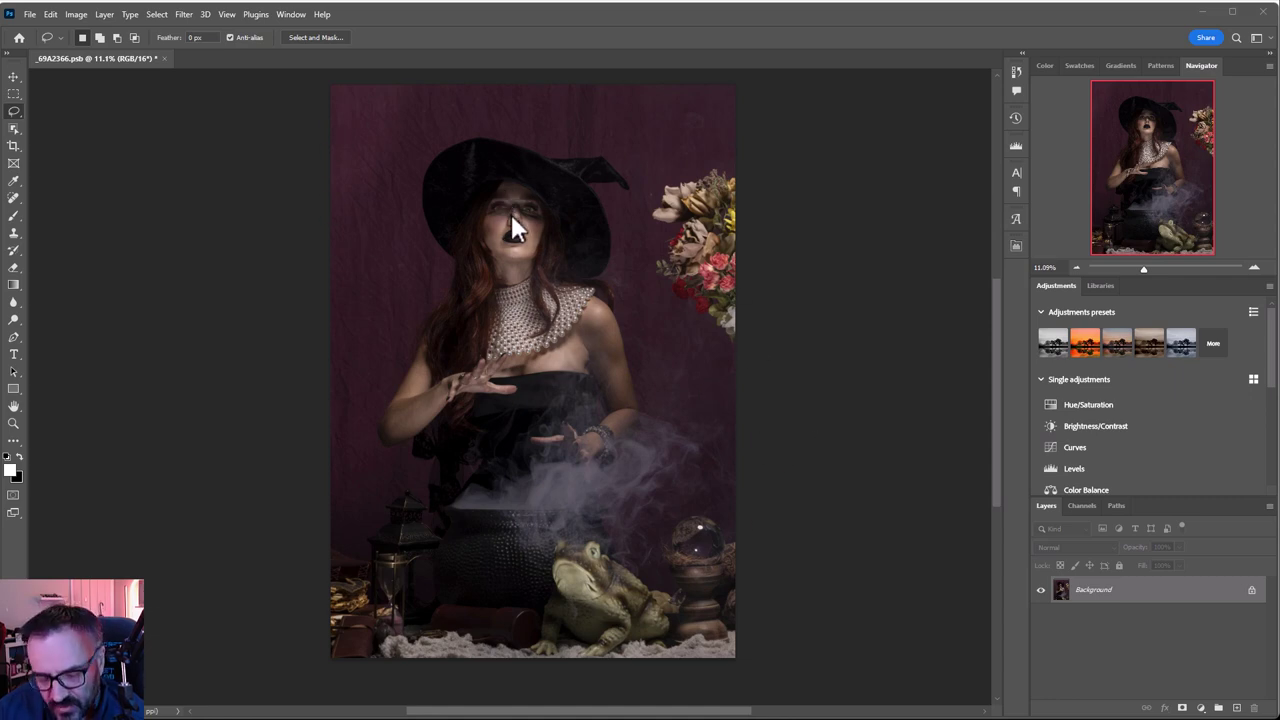
{"action": "scroll", "coordinate": [511, 214], "scroll_direction": "up", "scroll_amount": 6}
{"action": "scroll", "coordinate": [514, 228], "scroll_direction": "up", "scroll_amount": 2}
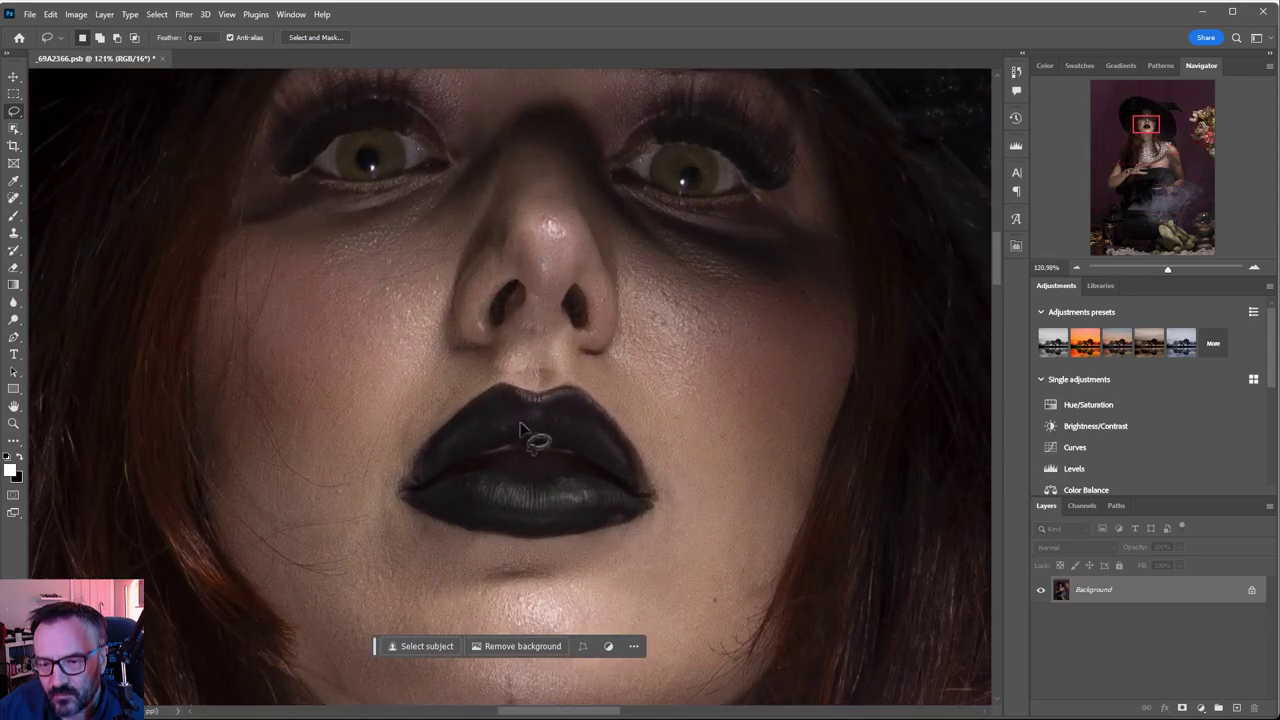
{"action": "left_click_drag", "start_coordinate": [709, 466], "coordinate": [714, 229]}
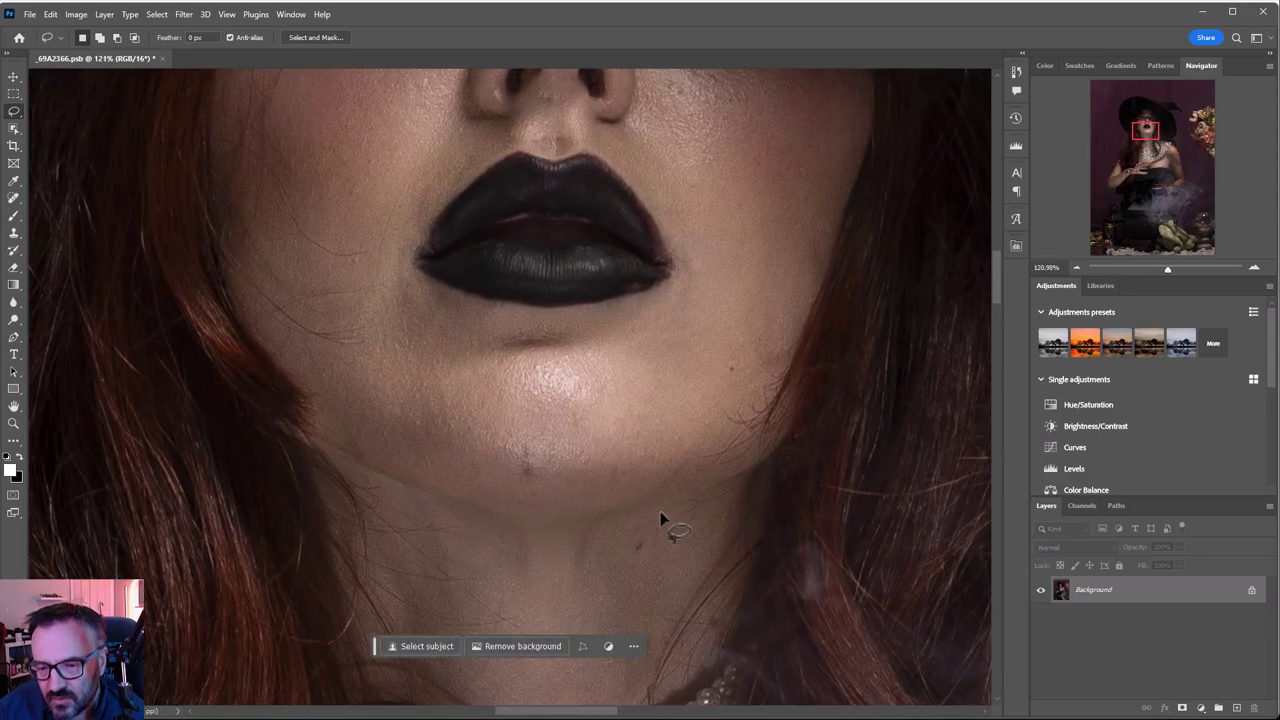
{"action": "scroll", "coordinate": [668, 425], "scroll_direction": "down", "scroll_amount": 5}
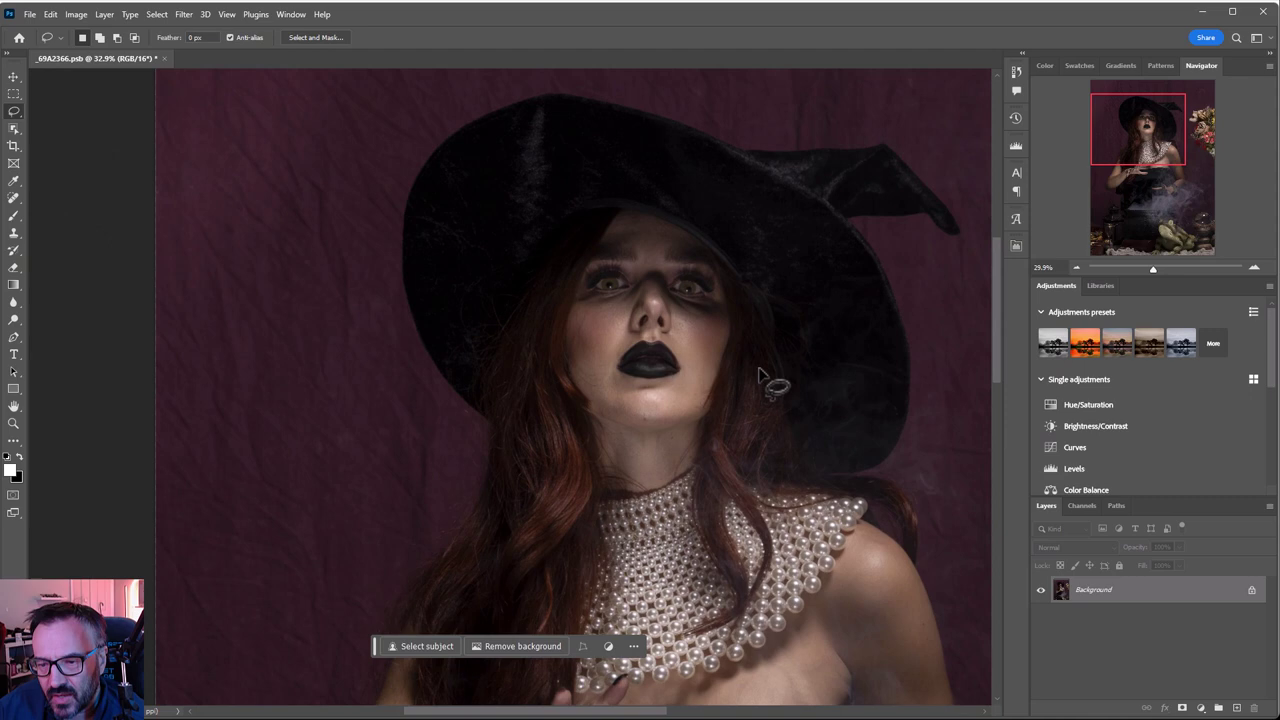
{"action": "left_click_drag", "start_coordinate": [862, 402], "coordinate": [674, 408]}
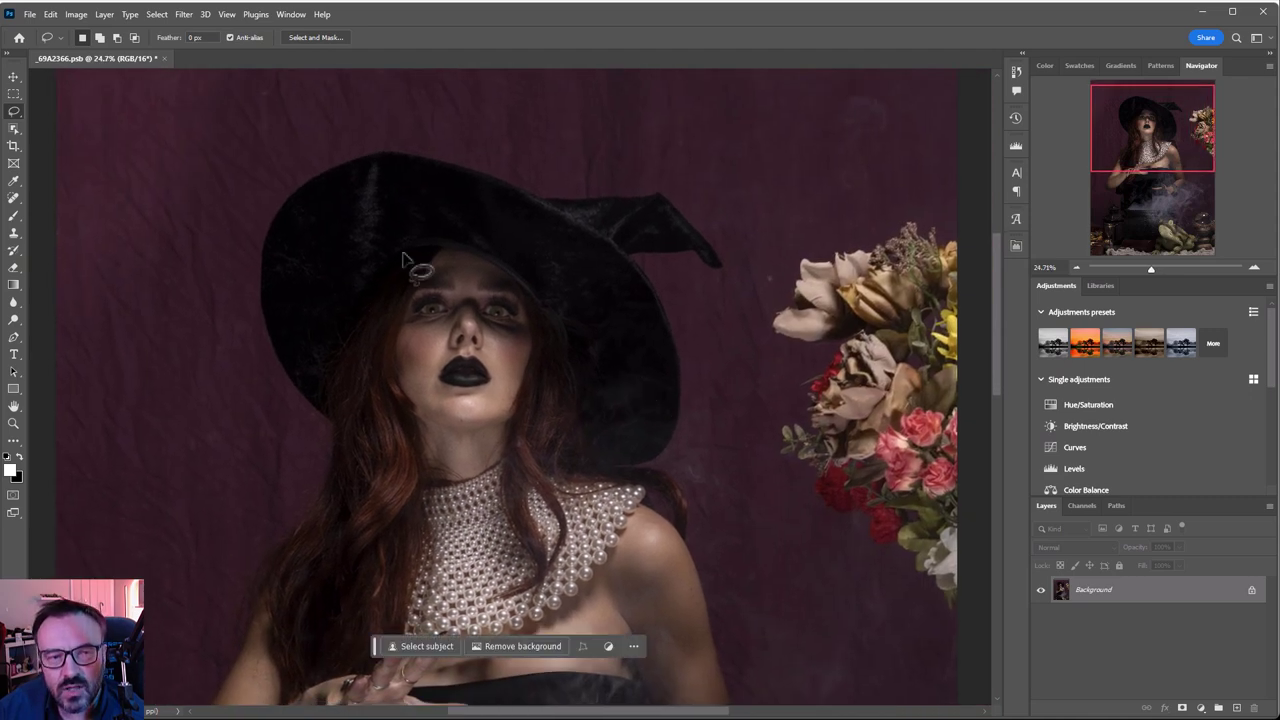
Duplicate the Background layer and apply the Retouch4me Heal filter to the copy with Sensitivity 100 and Make Mask enabled.
{"action": "left_click_drag", "start_coordinate": [1186, 594], "coordinate": [1218, 707]}
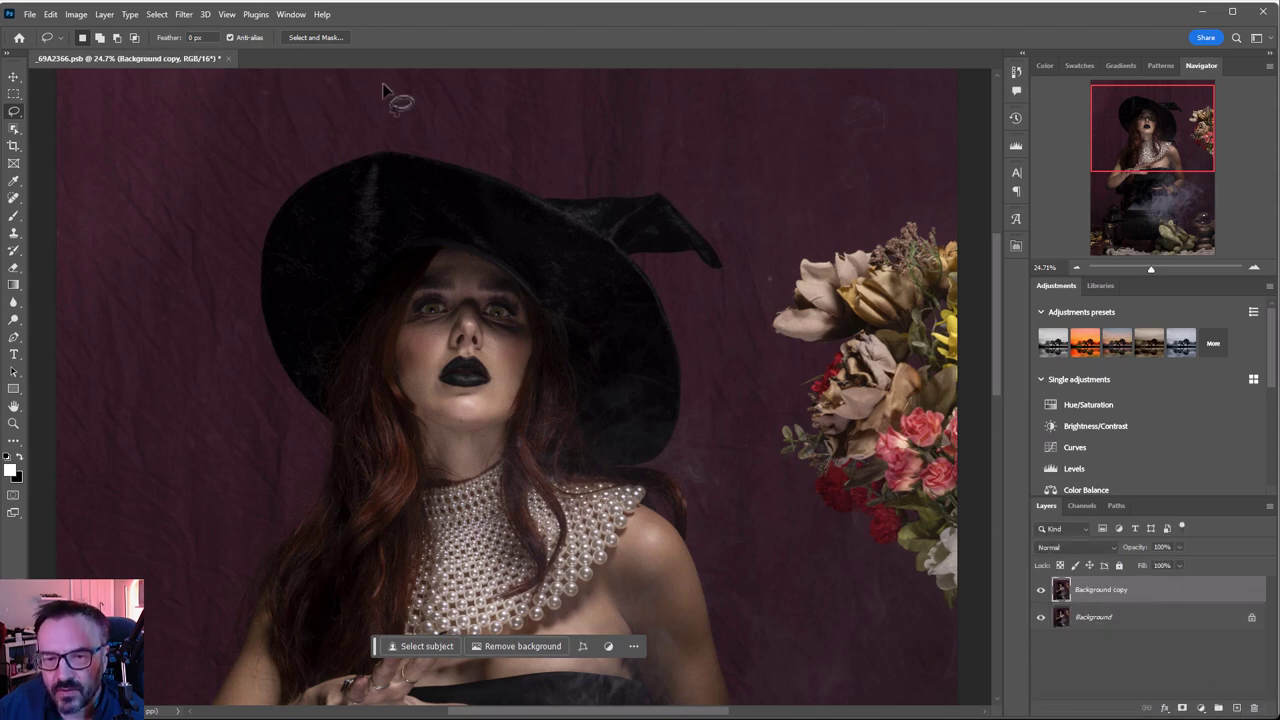
{"action": "left_click", "coordinate": [180, 14]}
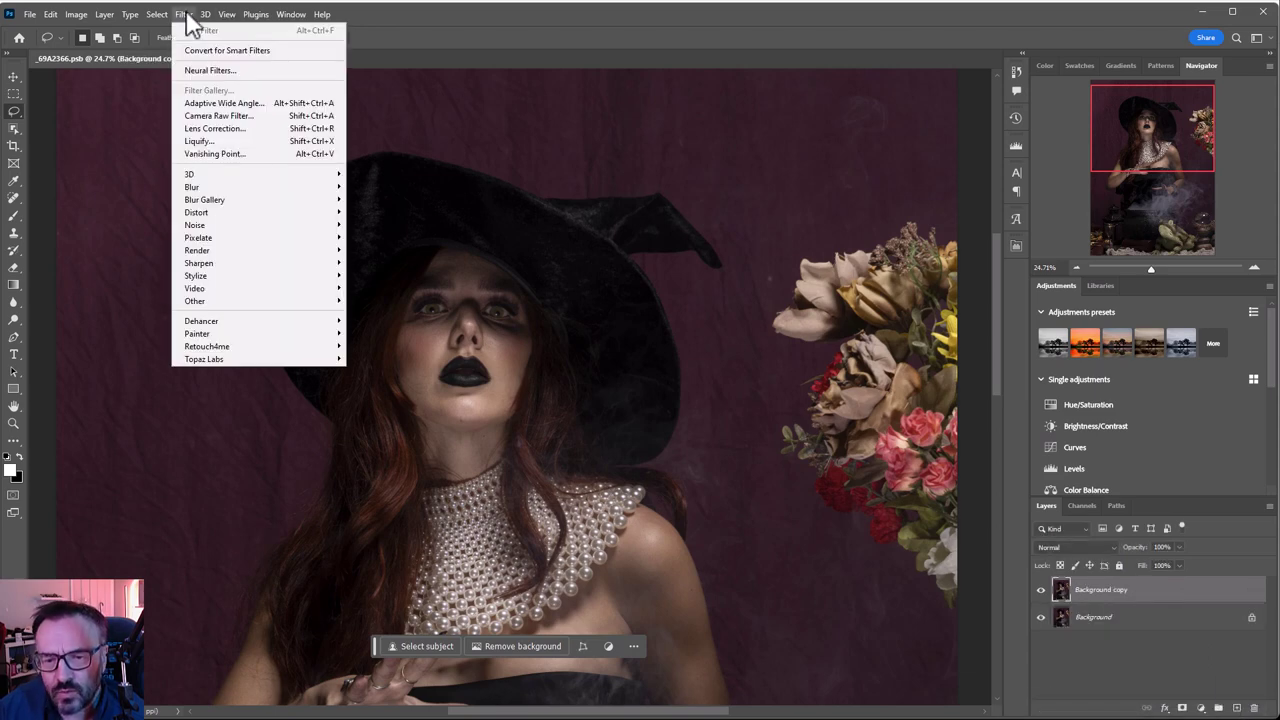
{"action": "mouse_move", "coordinate": [290, 350]}
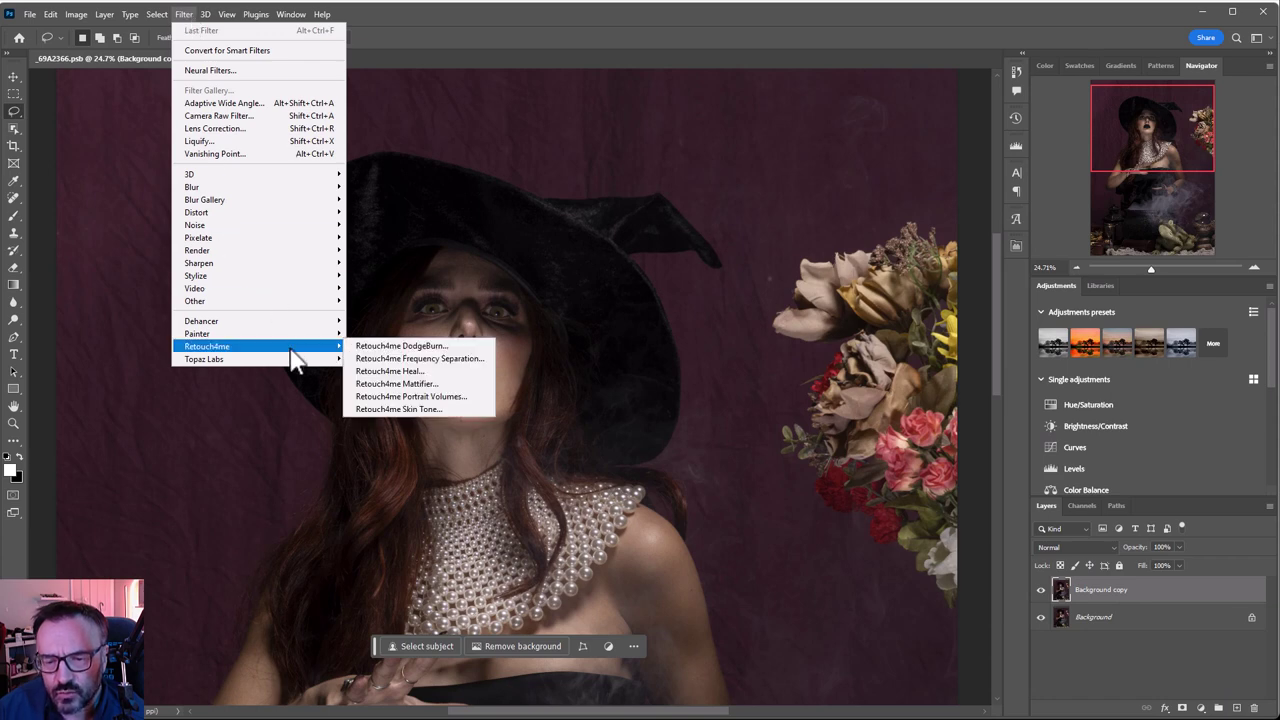
{"action": "left_click", "coordinate": [451, 372]}
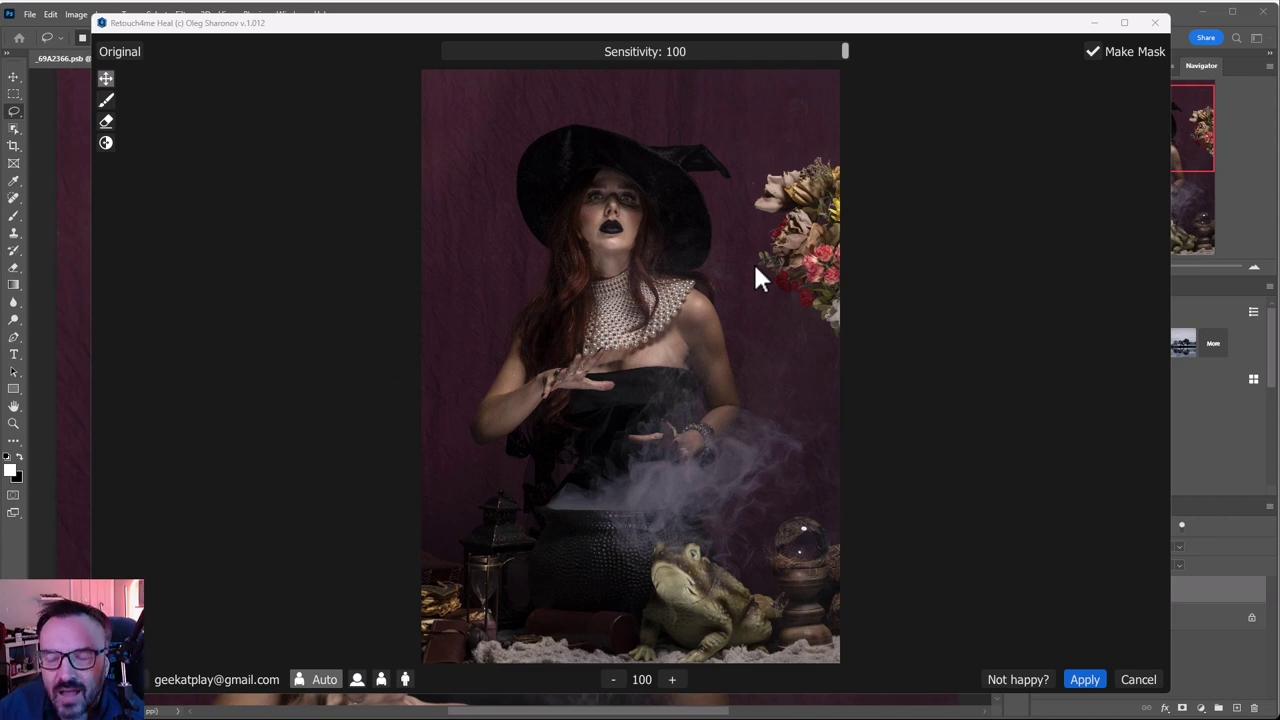
{"action": "left_click", "coordinate": [1090, 682]}
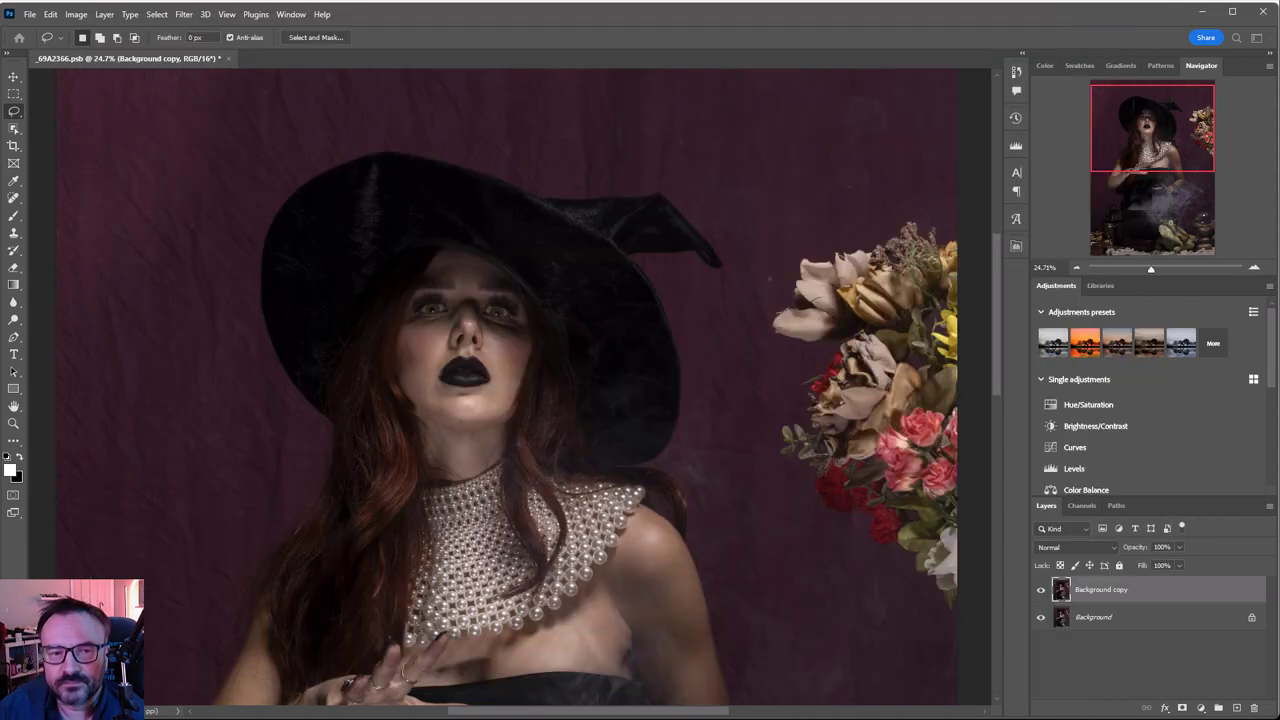
View the healed spots in isolation by temporarily hiding the Background layer.
{"action": "left_click", "coordinate": [1040, 618]}
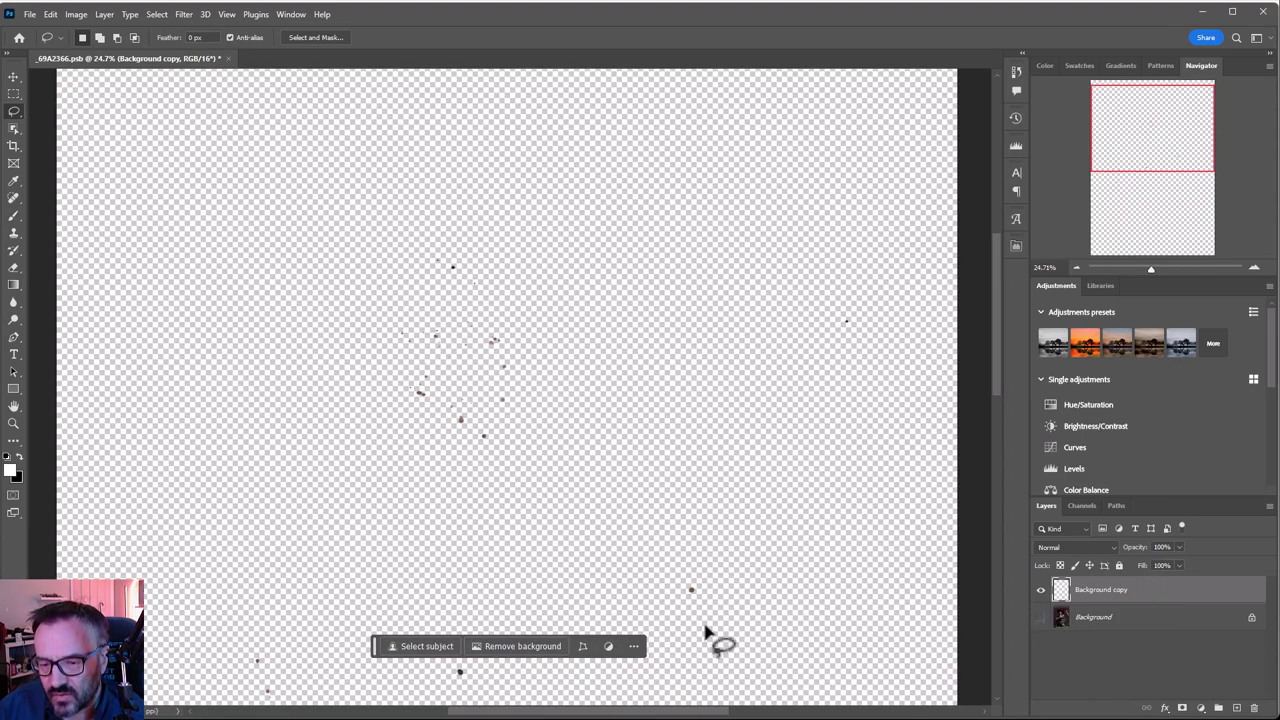
{"action": "left_click", "coordinate": [1040, 618]}
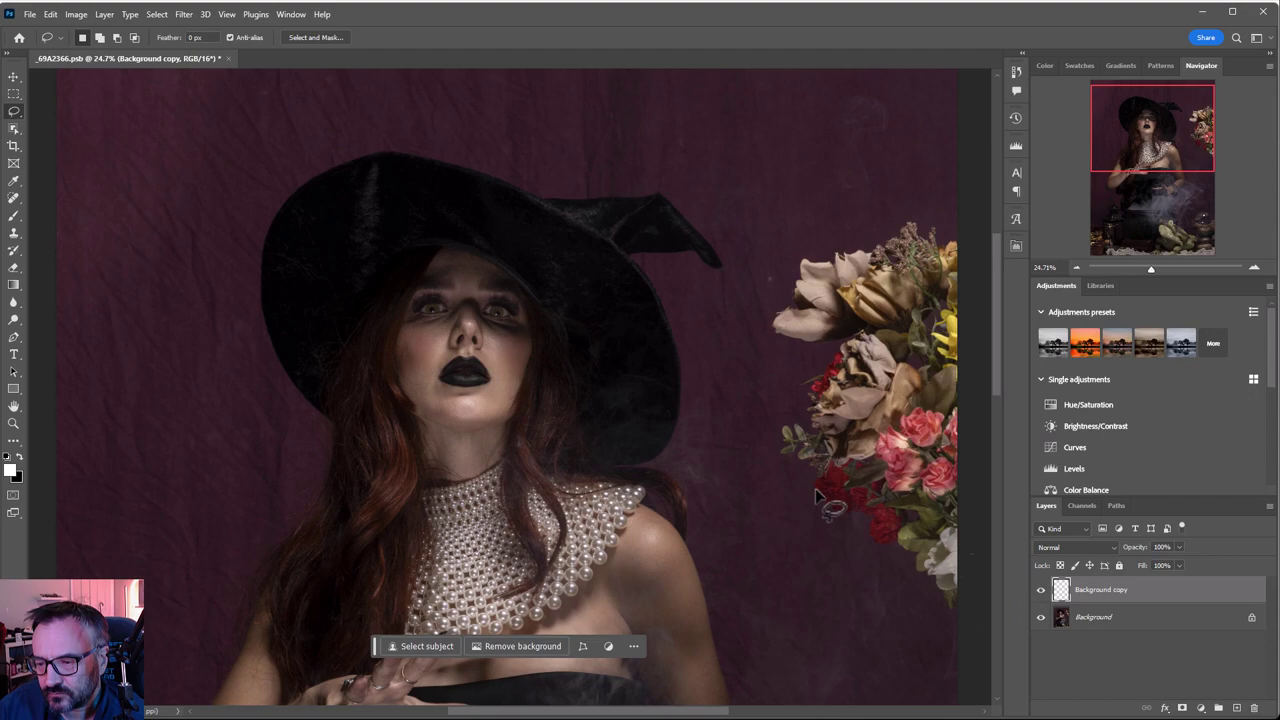
{"action": "left_click_drag", "start_coordinate": [466, 323], "coordinate": [469, 352]}
Compare the skin around the lips, chin and neck with and without the healing layer.
{"action": "scroll", "coordinate": [474, 389], "scroll_direction": "up", "scroll_amount": 3}
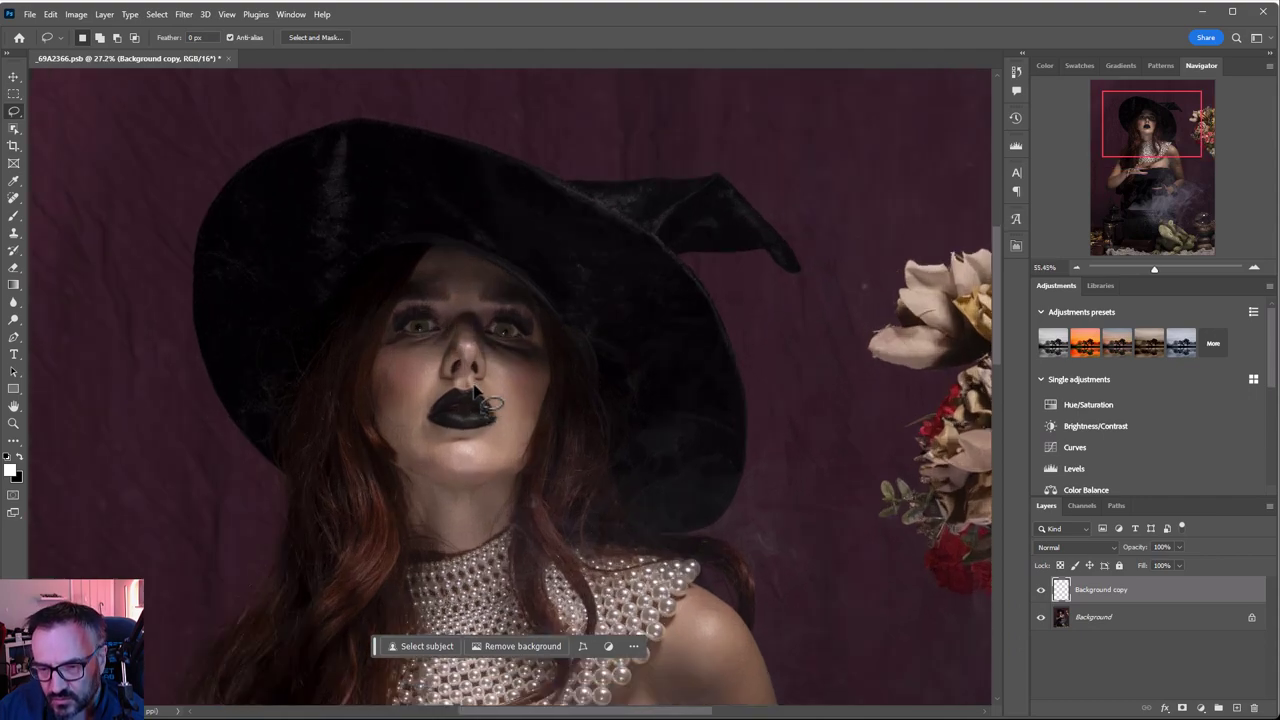
{"action": "scroll", "coordinate": [476, 389], "scroll_direction": "up", "scroll_amount": 5}
{"action": "scroll", "coordinate": [551, 503], "scroll_direction": "down", "scroll_amount": 3}
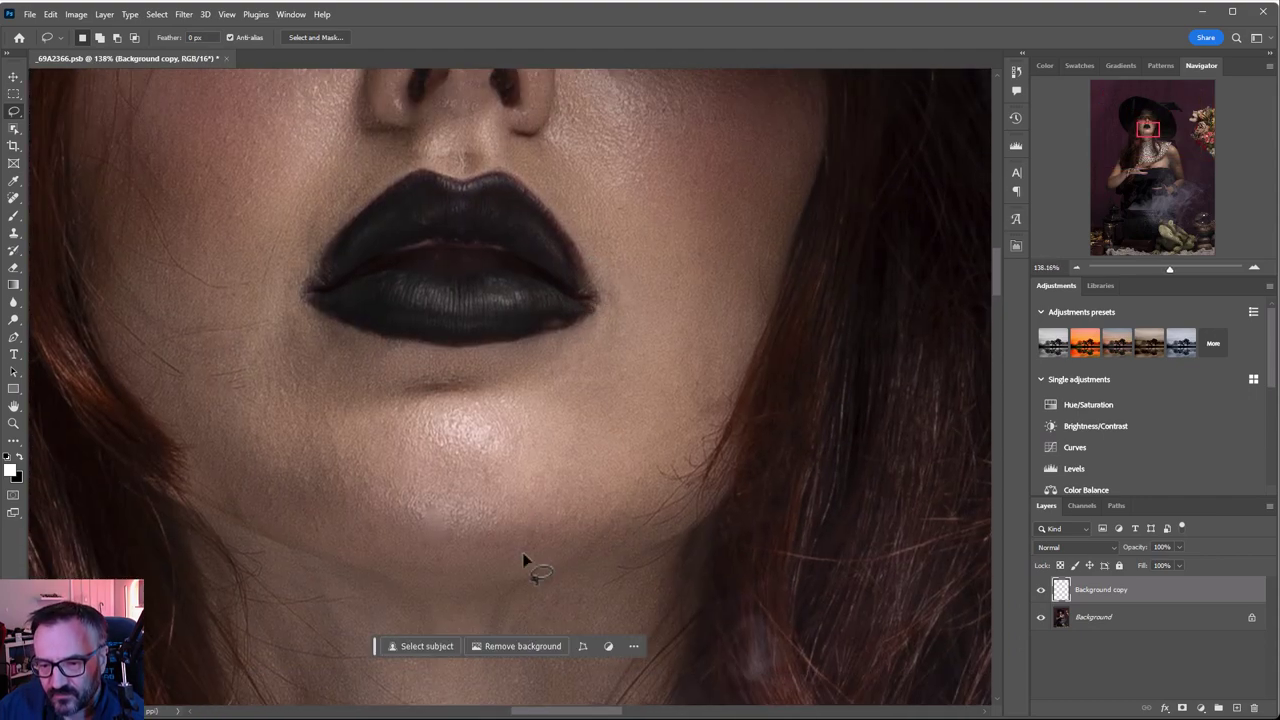
{"action": "left_click", "coordinate": [1040, 591]}
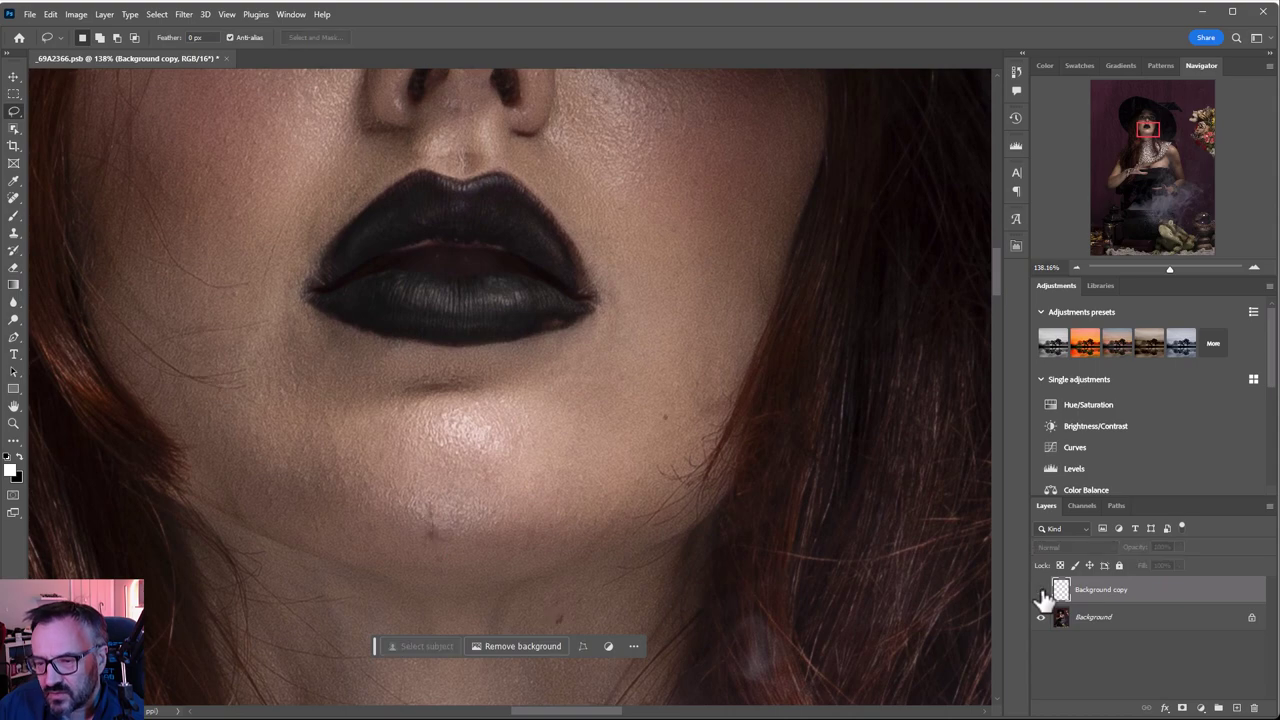
{"action": "left_click", "coordinate": [1040, 591]}
{"action": "left_click", "coordinate": [1040, 591]}
{"action": "left_click", "coordinate": [1040, 591]}
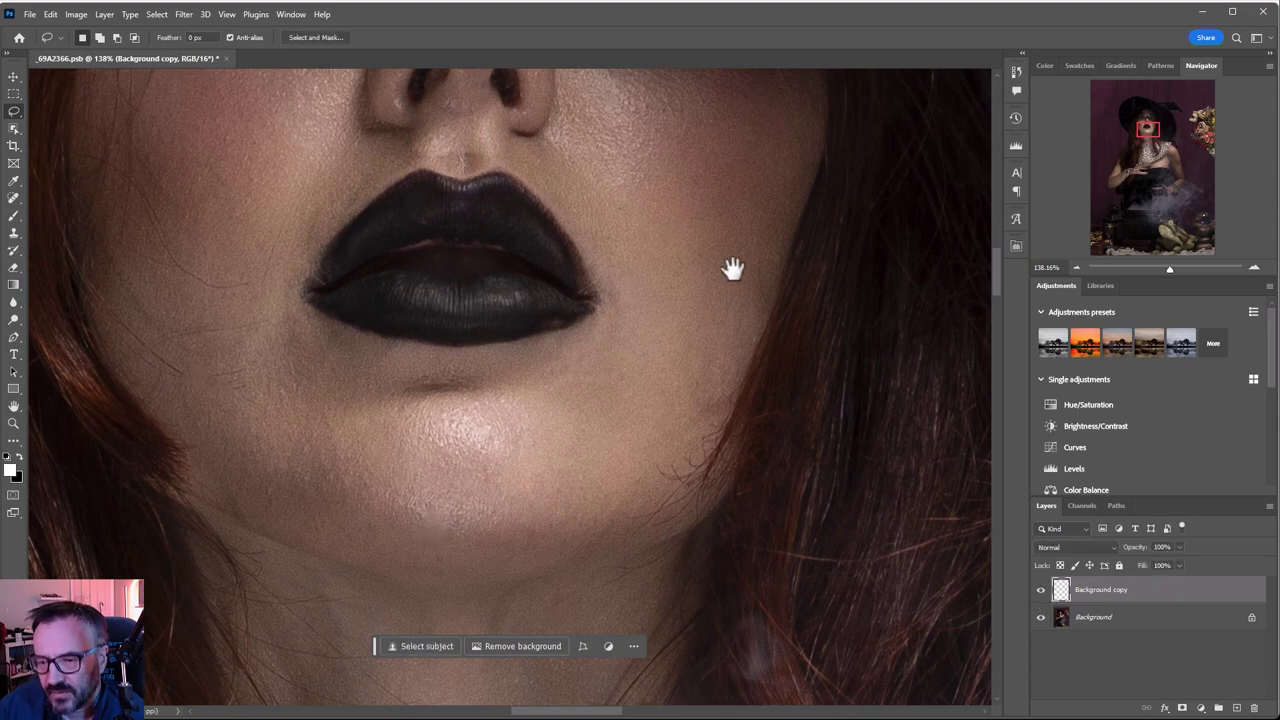
{"action": "scroll", "coordinate": [720, 508], "scroll_direction": "down", "scroll_amount": 2}
{"action": "scroll", "coordinate": [634, 420], "scroll_direction": "down", "scroll_amount": 3}
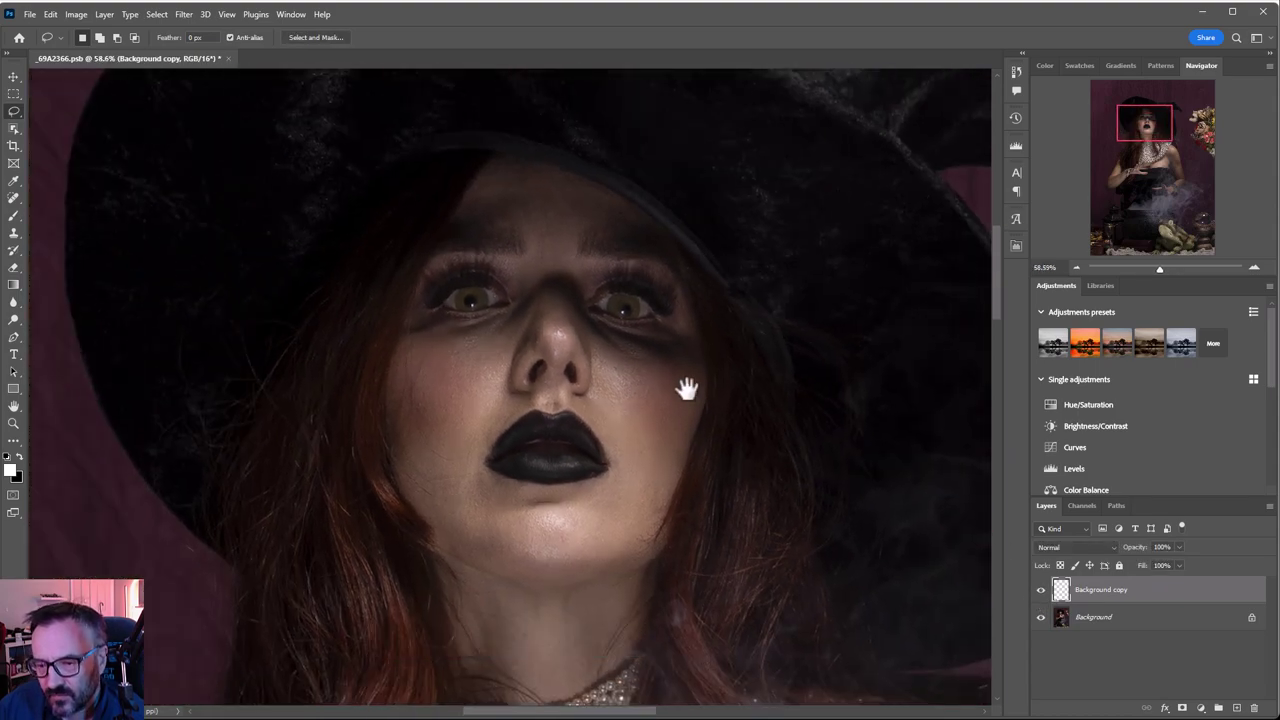
{"action": "left_click_drag", "start_coordinate": [686, 388], "coordinate": [654, 391]}
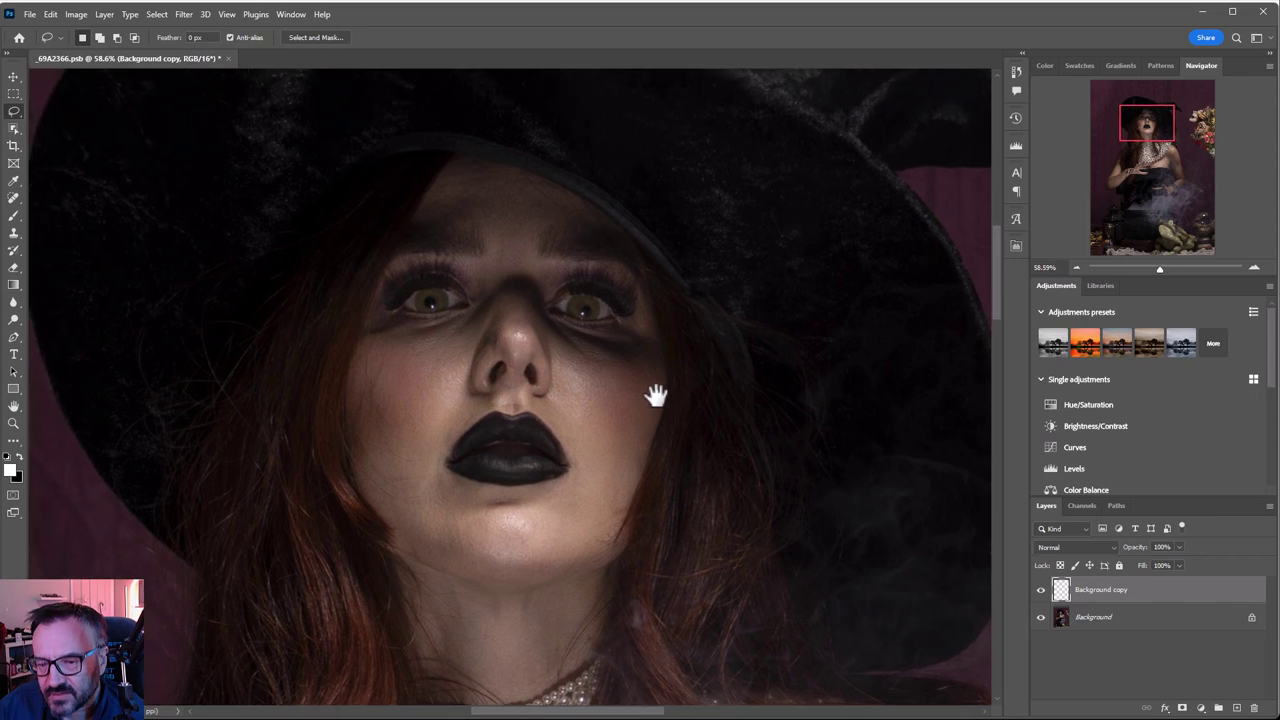
Rename the Background copy layer as heal.
{"action": "double_click", "coordinate": [1109, 596]}
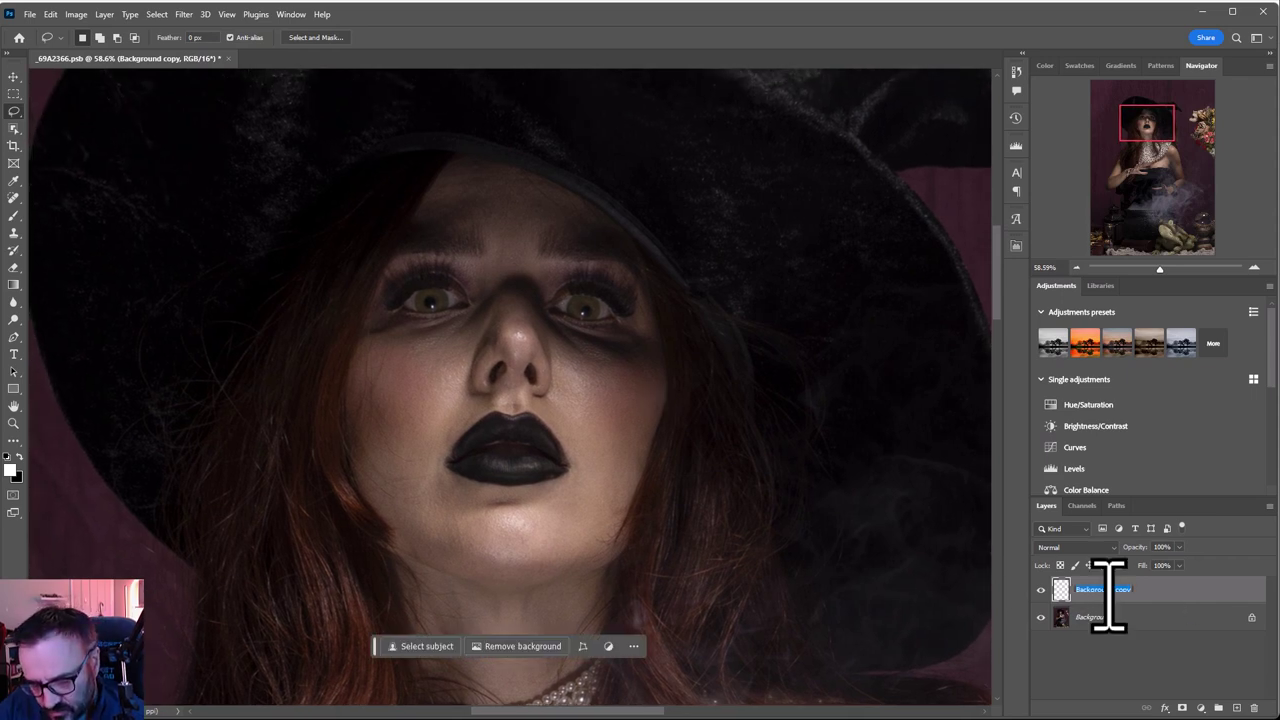
{"action": "type", "text": "heal"}
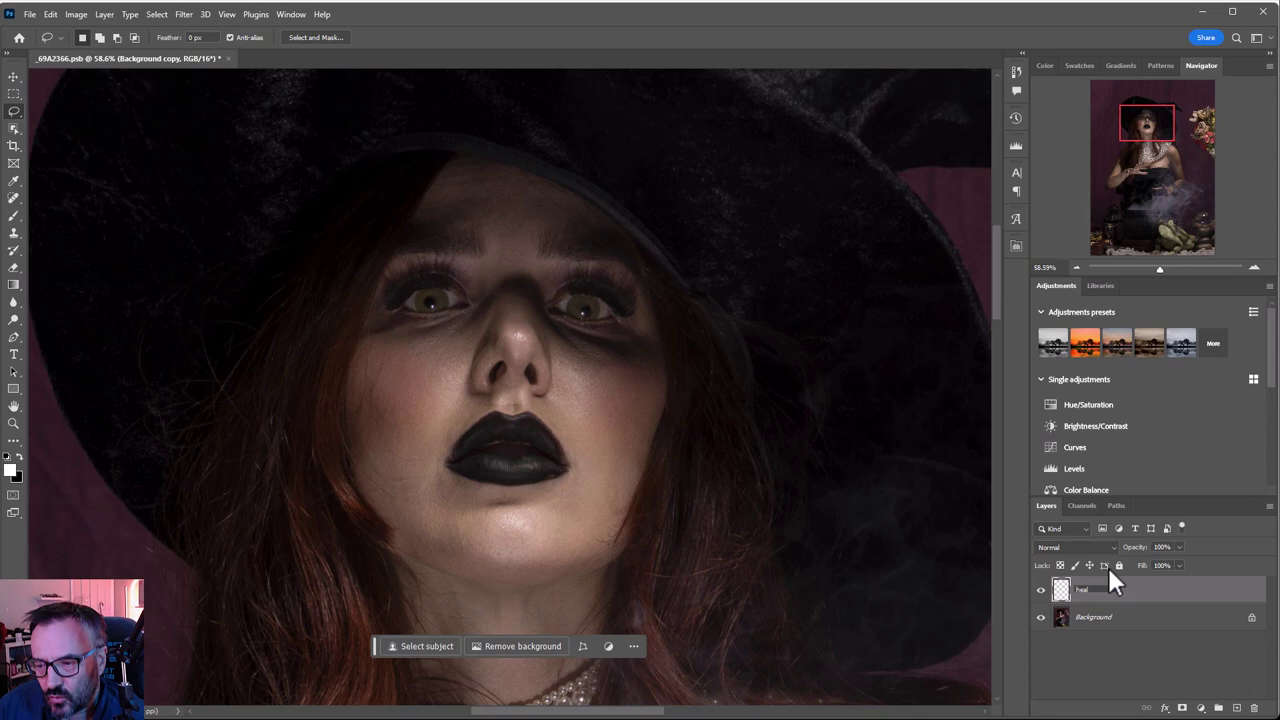
{"action": "left_click", "coordinate": [1175, 597]}
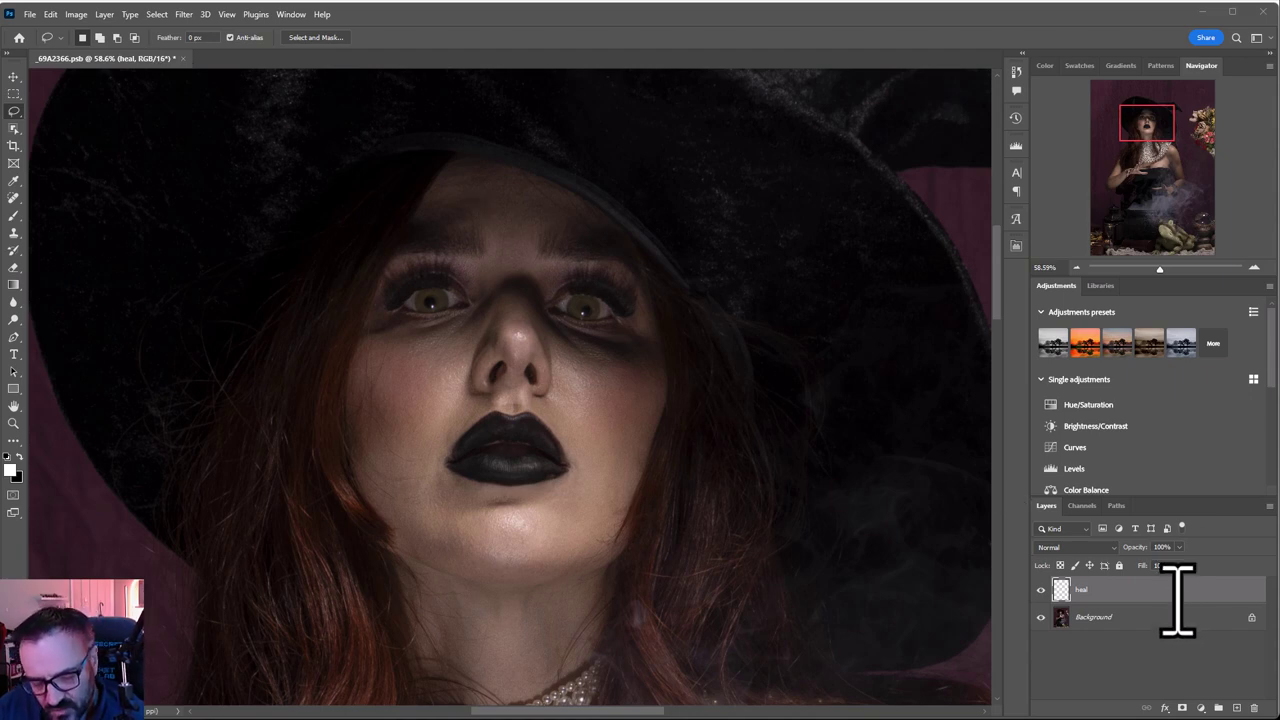
Stamp all visible layers into a new layer above heal and rename it smooth.
{"action": "left_click", "coordinate": [1123, 600]}
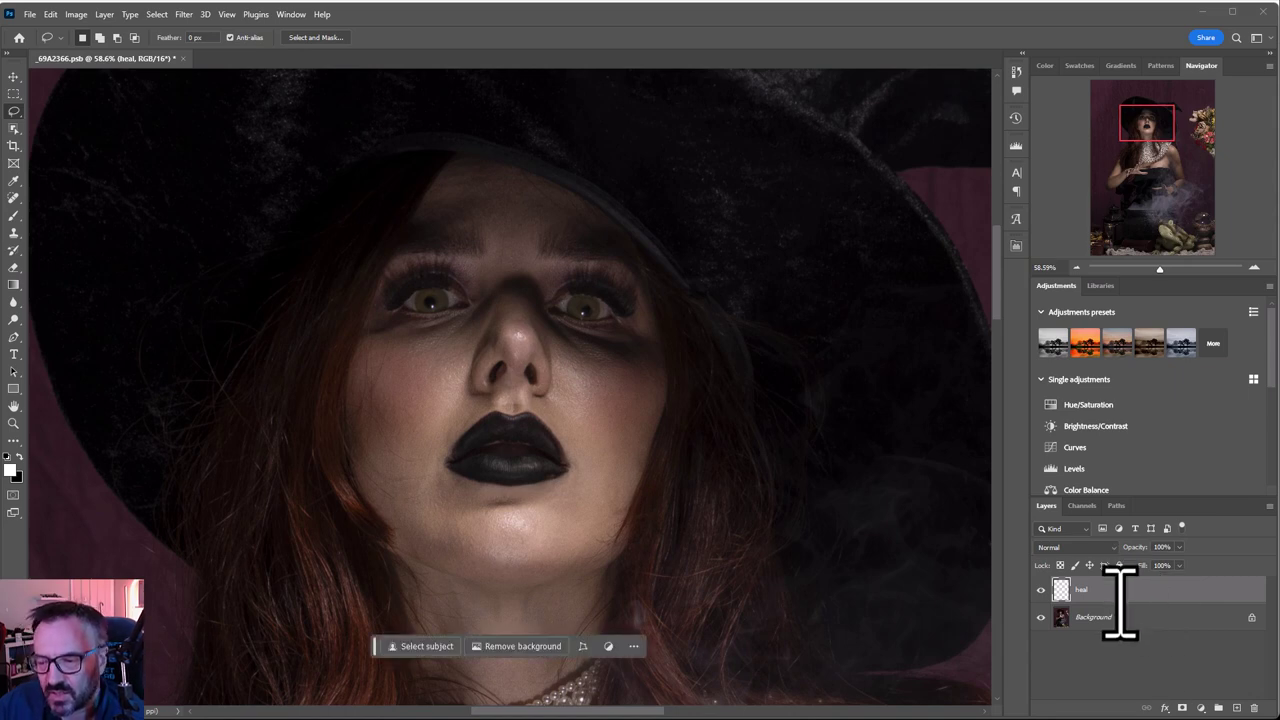
{"action": "key", "text": "ctrl+shift+alt+e"}
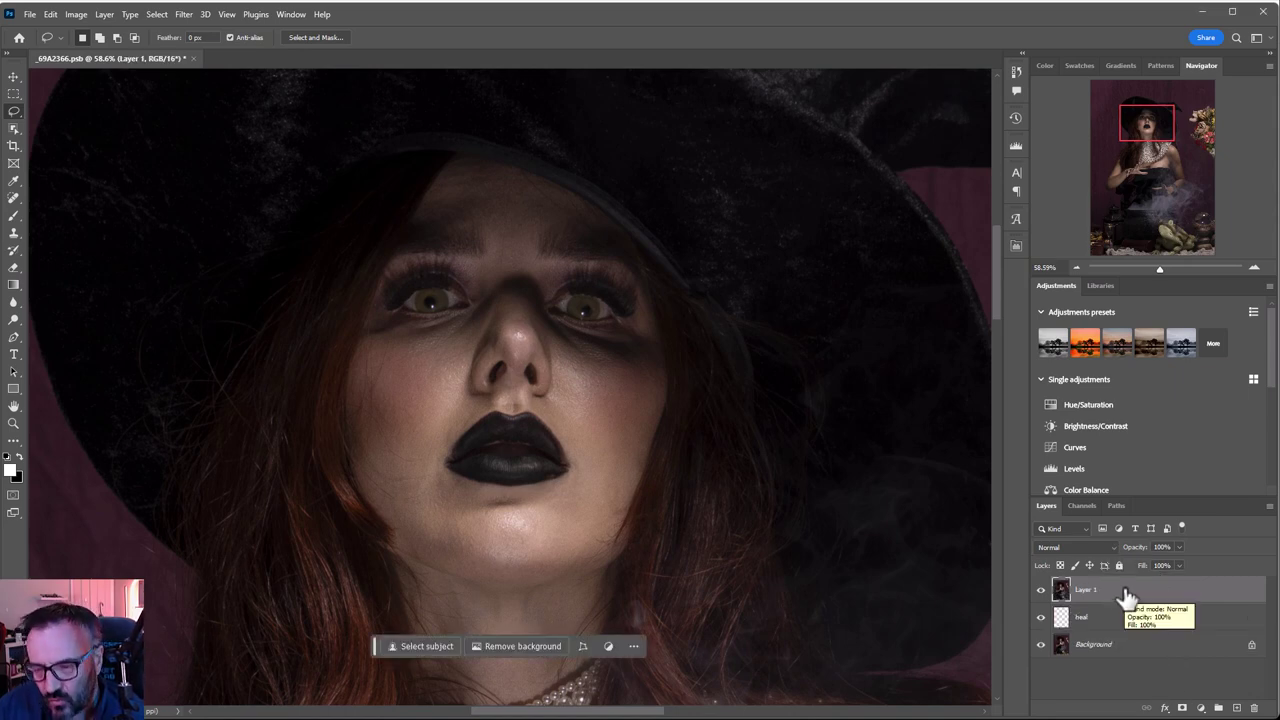
{"action": "double_click", "coordinate": [1085, 592]}
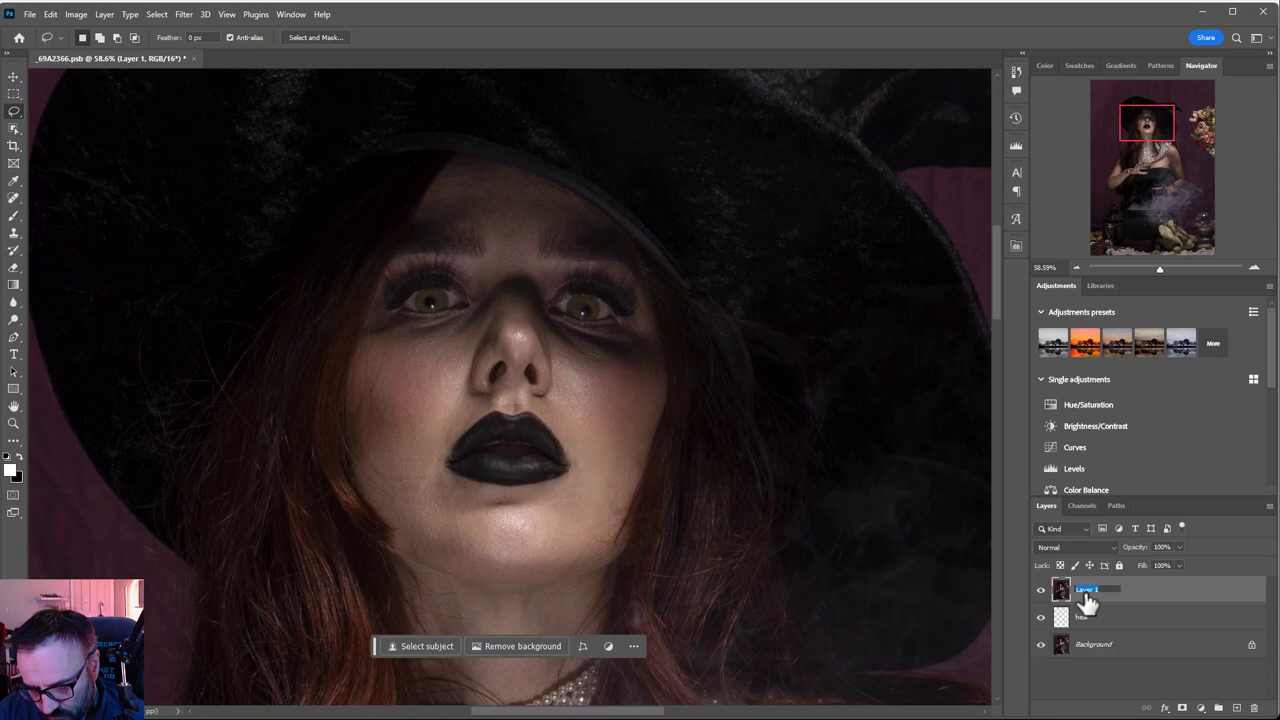
{"action": "type", "text": "smooth"}
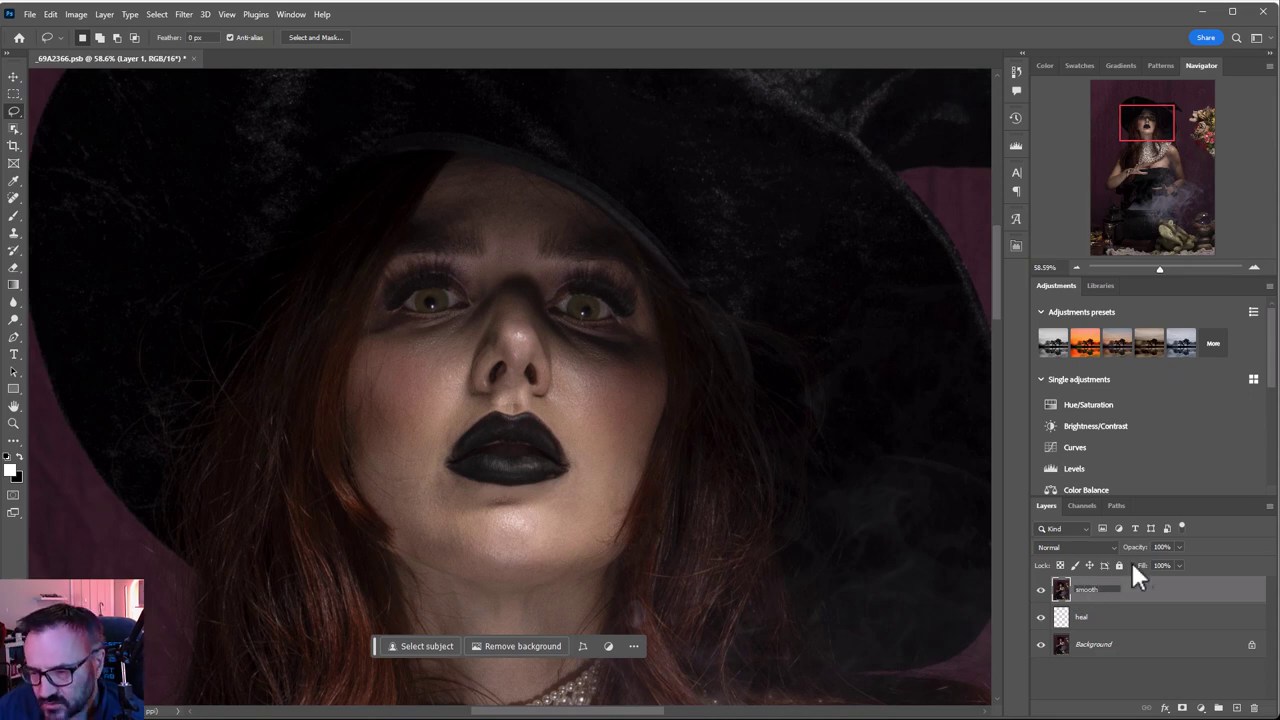
{"action": "key", "text": "Return"}
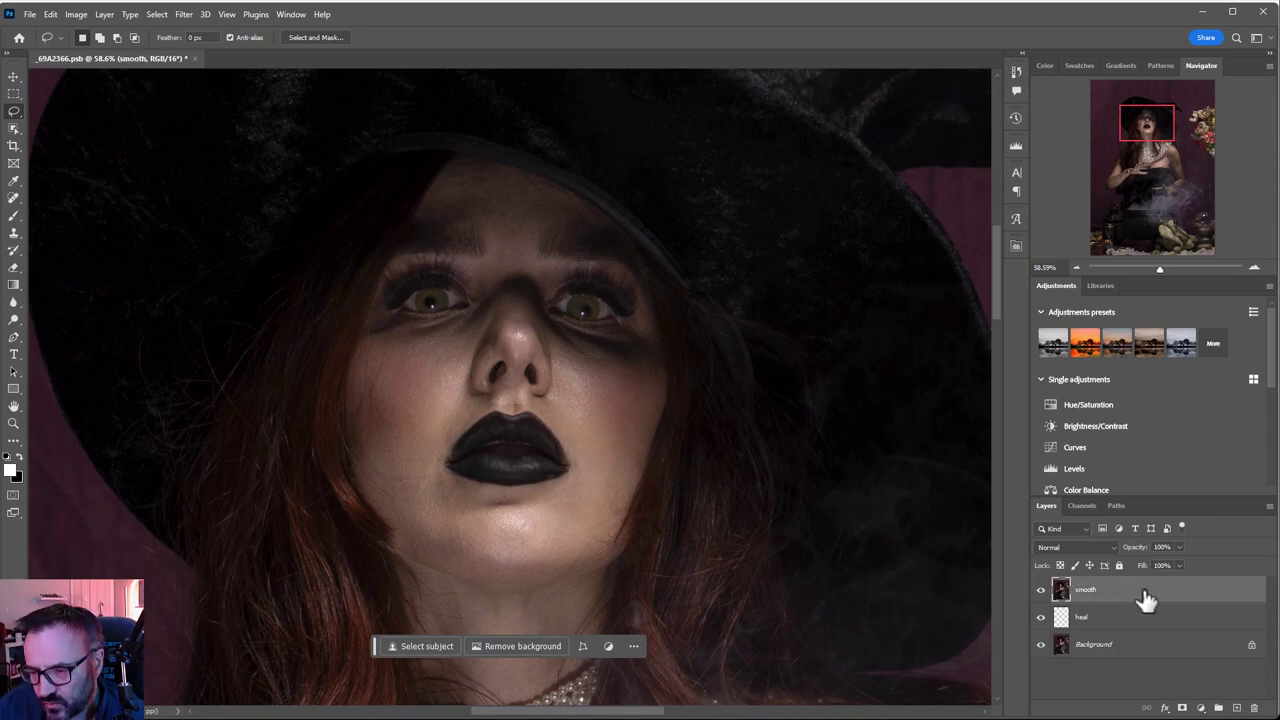
Apply the Dust & Scratches filter to the smooth layer with a radius of 20 pixels and threshold 0.
{"action": "left_click", "coordinate": [182, 14]}
{"action": "mouse_move", "coordinate": [268, 228]}
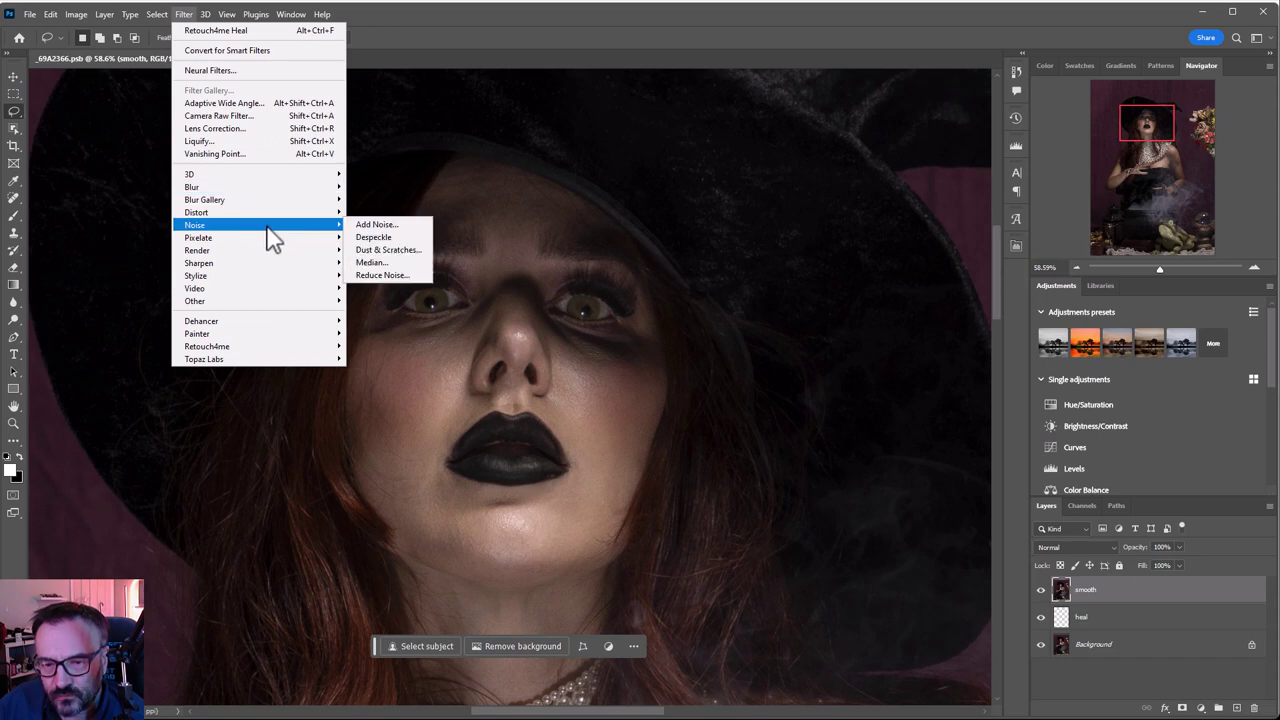
{"action": "left_click", "coordinate": [388, 250]}
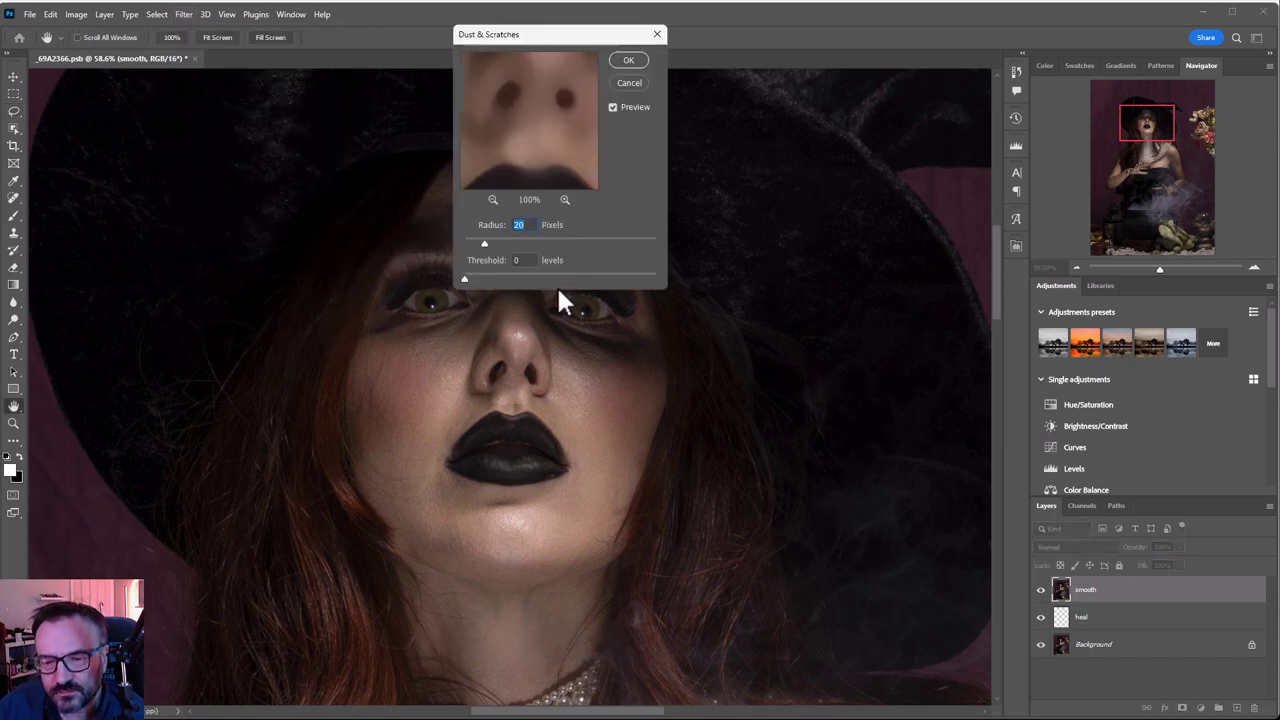
{"action": "left_click", "coordinate": [629, 60]}
{"action": "key", "text": "l"}
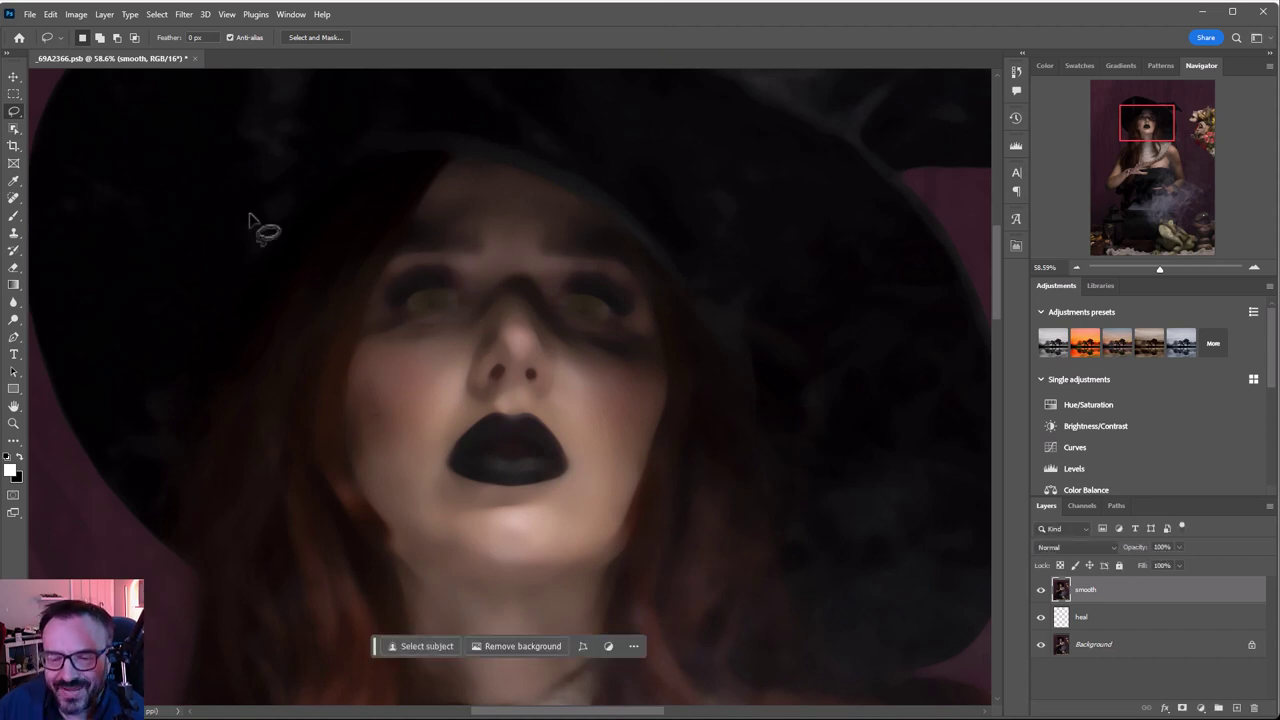
Add a black mask to the smooth layer and ready the Brush tool at 10% opacity.
{"action": "left_click", "coordinate": [14, 215]}
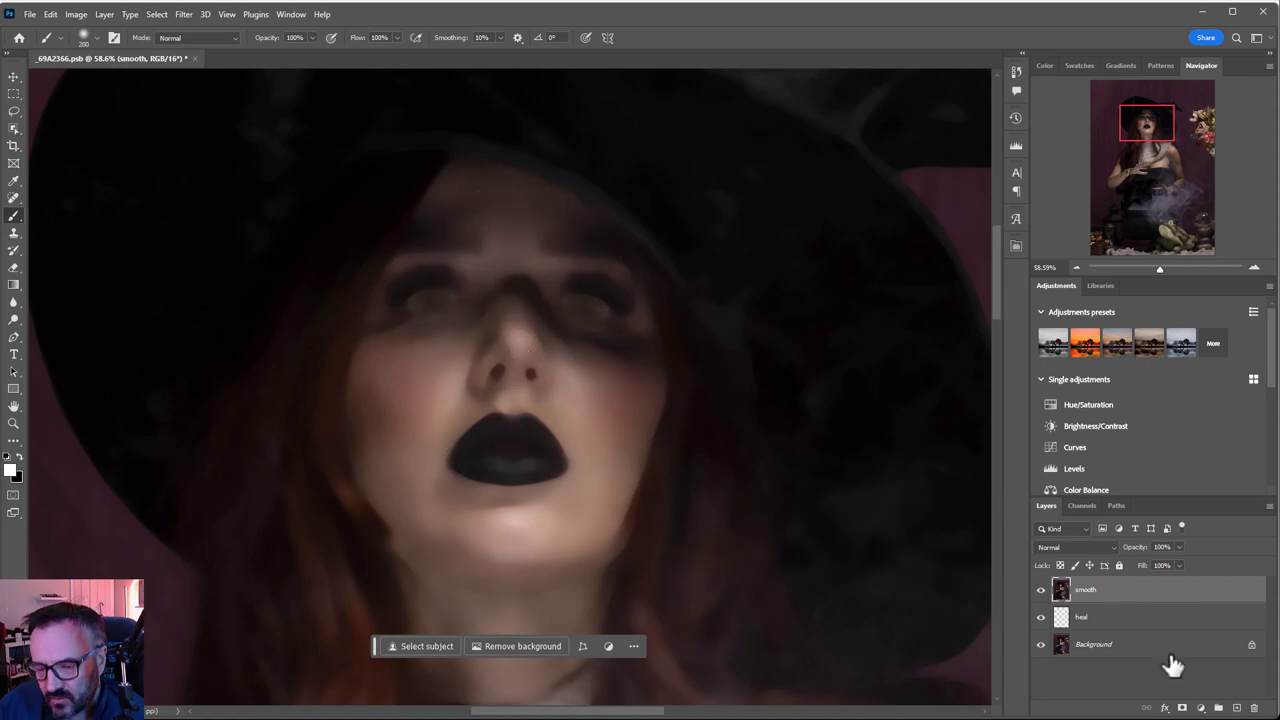
{"action": "left_click", "coordinate": [1182, 708], "text": "alt"}
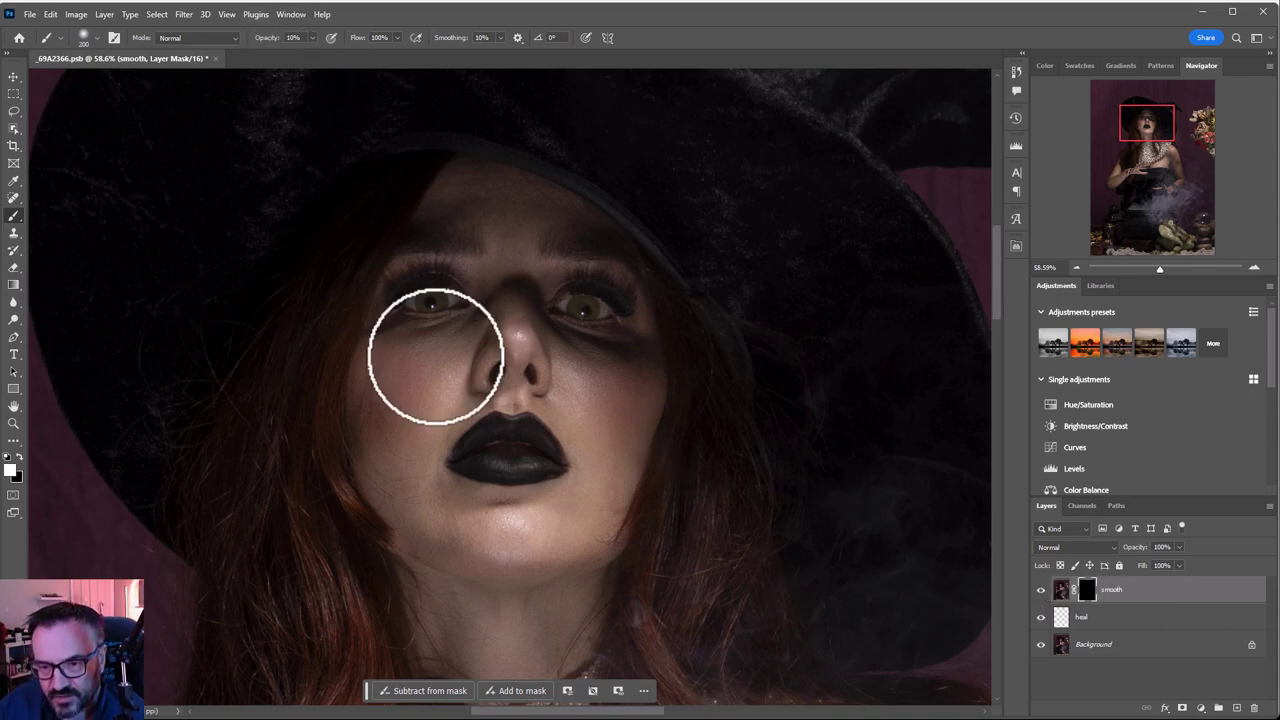
Paint with white on the smooth layer's mask at 10% opacity to soften the skin on the cheeks and around the nose.
{"action": "scroll", "coordinate": [438, 390], "scroll_direction": "up", "scroll_amount": 1}
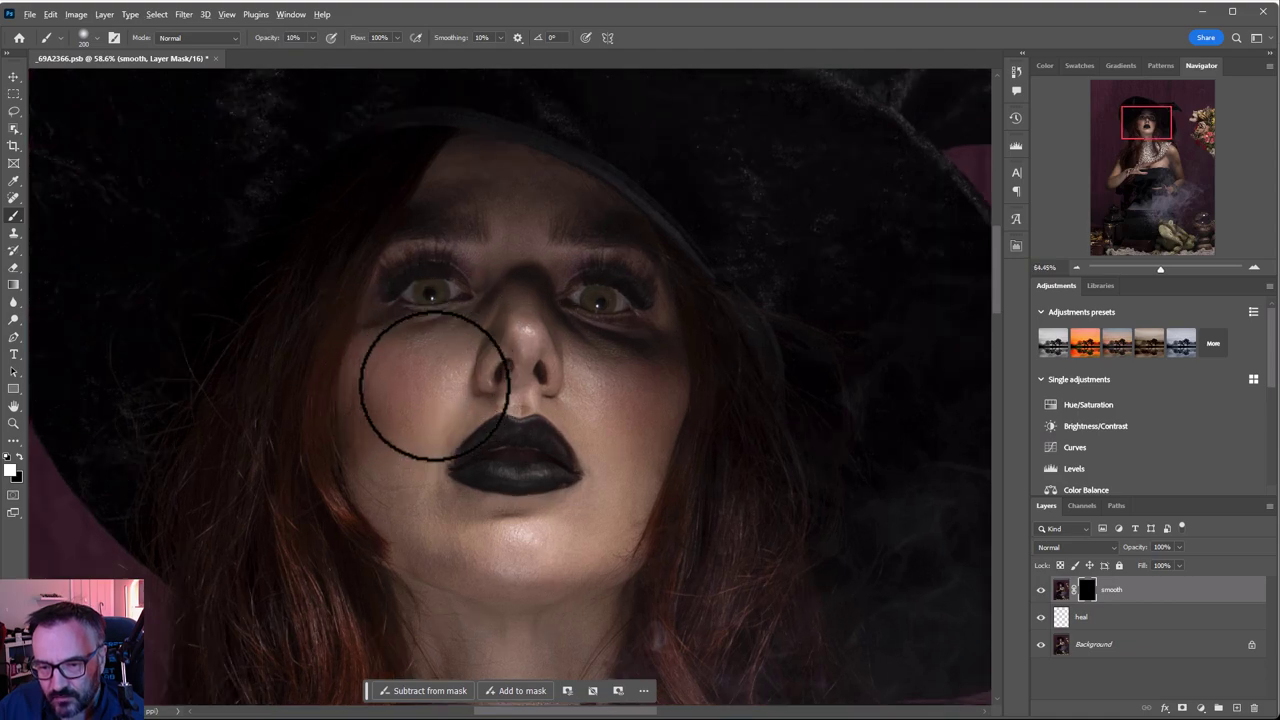
{"action": "scroll", "coordinate": [435, 385], "scroll_direction": "up", "scroll_amount": 4}
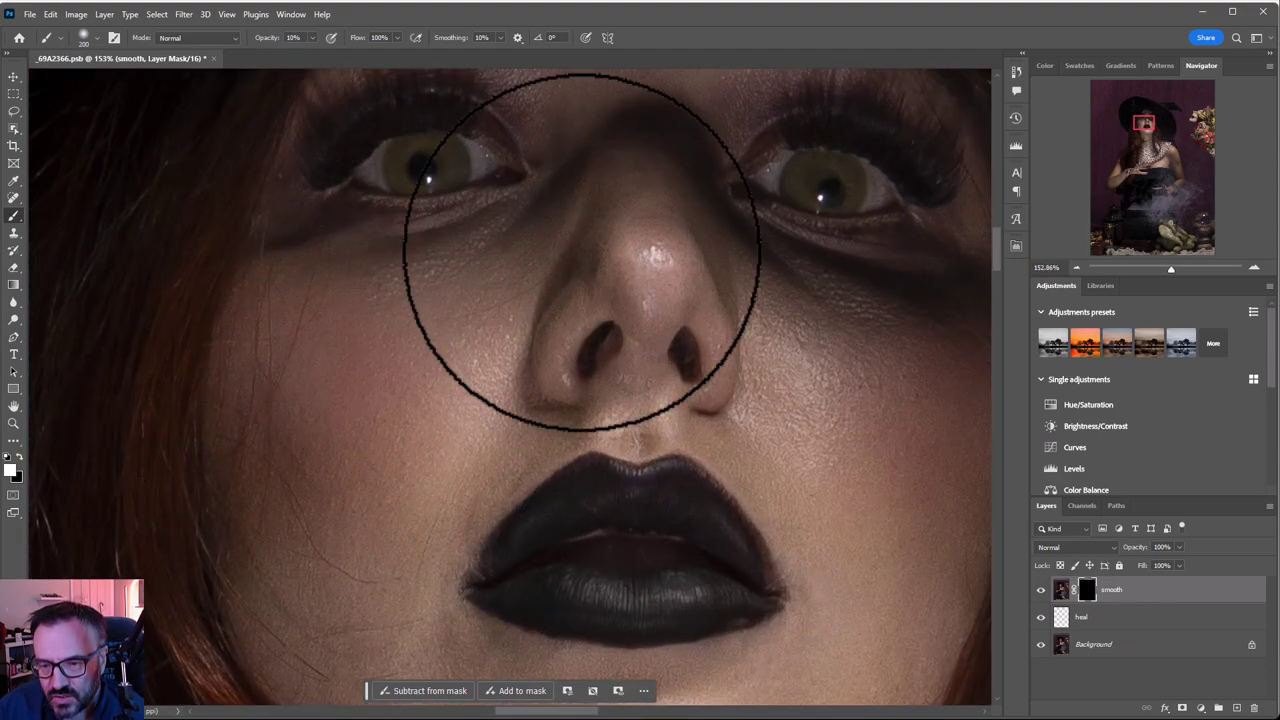
{"action": "mouse_move", "coordinate": [582, 252]}
{"action": "left_mouse_down"}
{"action": "mouse_move", "coordinate": [644, 242]}
{"action": "mouse_move", "coordinate": [710, 340]}
{"action": "mouse_move", "coordinate": [797, 398]}
{"action": "mouse_move", "coordinate": [793, 382]}
{"action": "mouse_move", "coordinate": [894, 338]}
{"action": "mouse_move", "coordinate": [890, 430]}
{"action": "left_mouse_up"}
{"action": "key", "text": "space"}
{"action": "left_click_drag", "start_coordinate": [819, 426], "coordinate": [601, 343]}
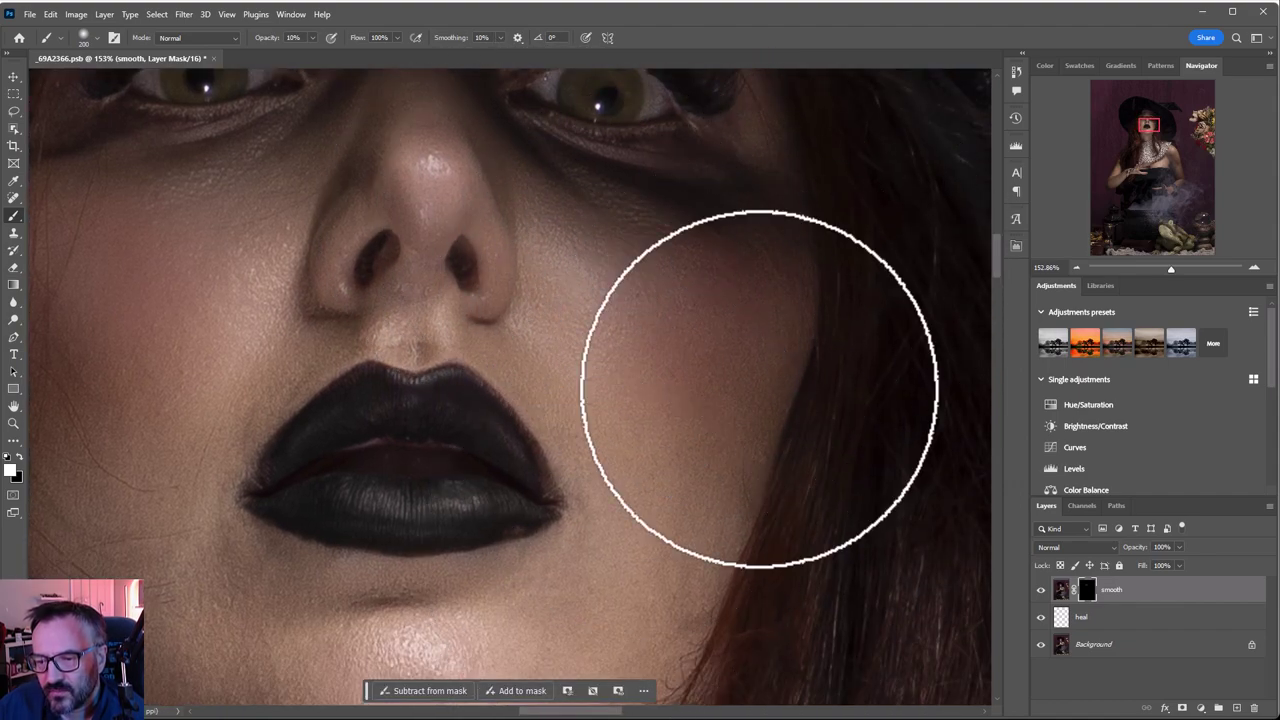
Brush the smoothing effect onto the forehead skin between the hat brim and the eyebrows.
{"action": "key", "text": "space"}
{"action": "left_click_drag", "start_coordinate": [650, 330], "coordinate": [766, 643]}
{"action": "mouse_move", "coordinate": [613, 343]}
{"action": "left_mouse_down"}
{"action": "mouse_move", "coordinate": [613, 463]}
{"action": "mouse_move", "coordinate": [627, 478]}
{"action": "left_mouse_up"}
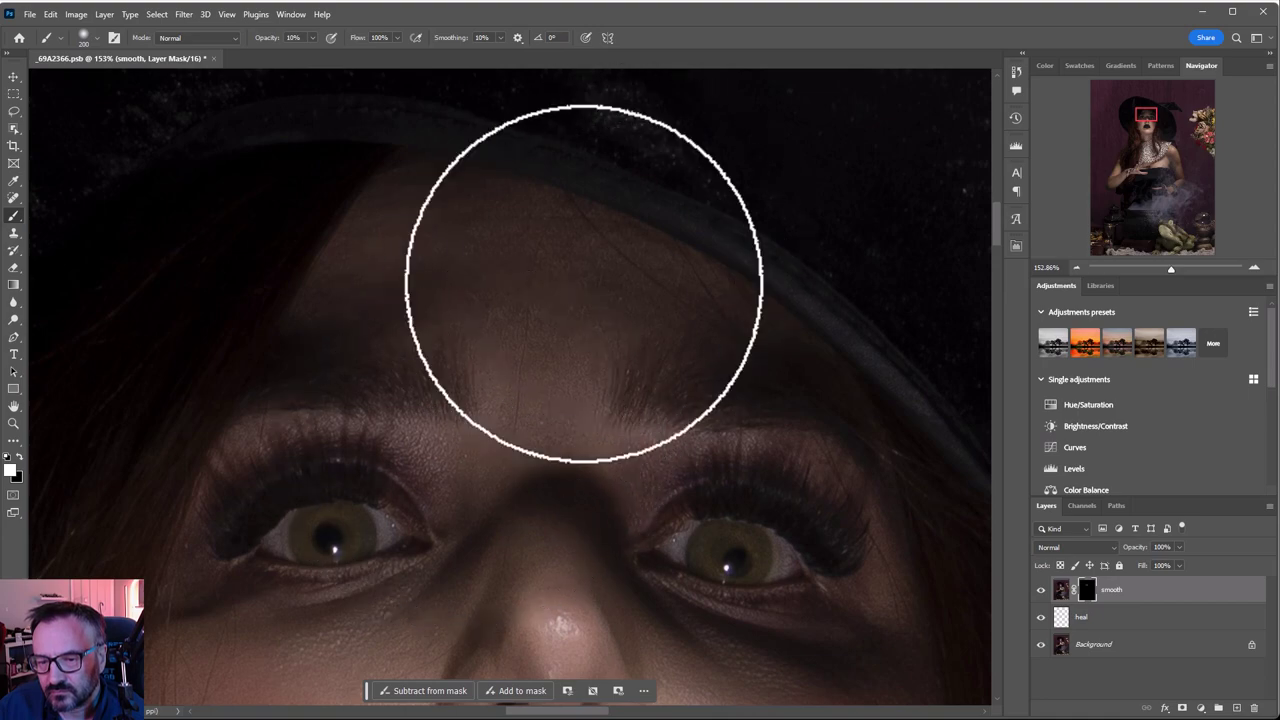
Brush the smoothing over the skin around the mouth, the chin, the lower cheeks and the neck on the smooth layer's mask.
{"action": "key", "text": "space"}
{"action": "left_click_drag", "start_coordinate": [586, 586], "coordinate": [657, 120]}
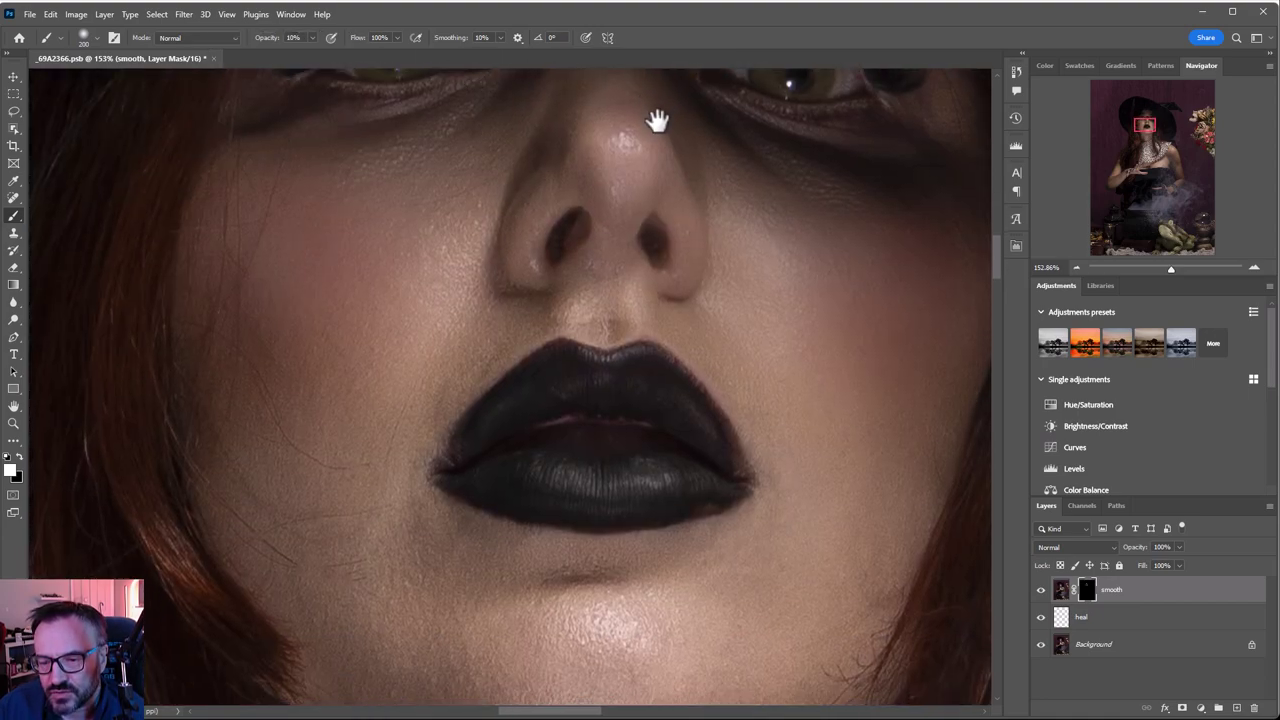
{"action": "key", "text": "space"}
{"action": "left_click_drag", "start_coordinate": [425, 635], "coordinate": [363, 380]}
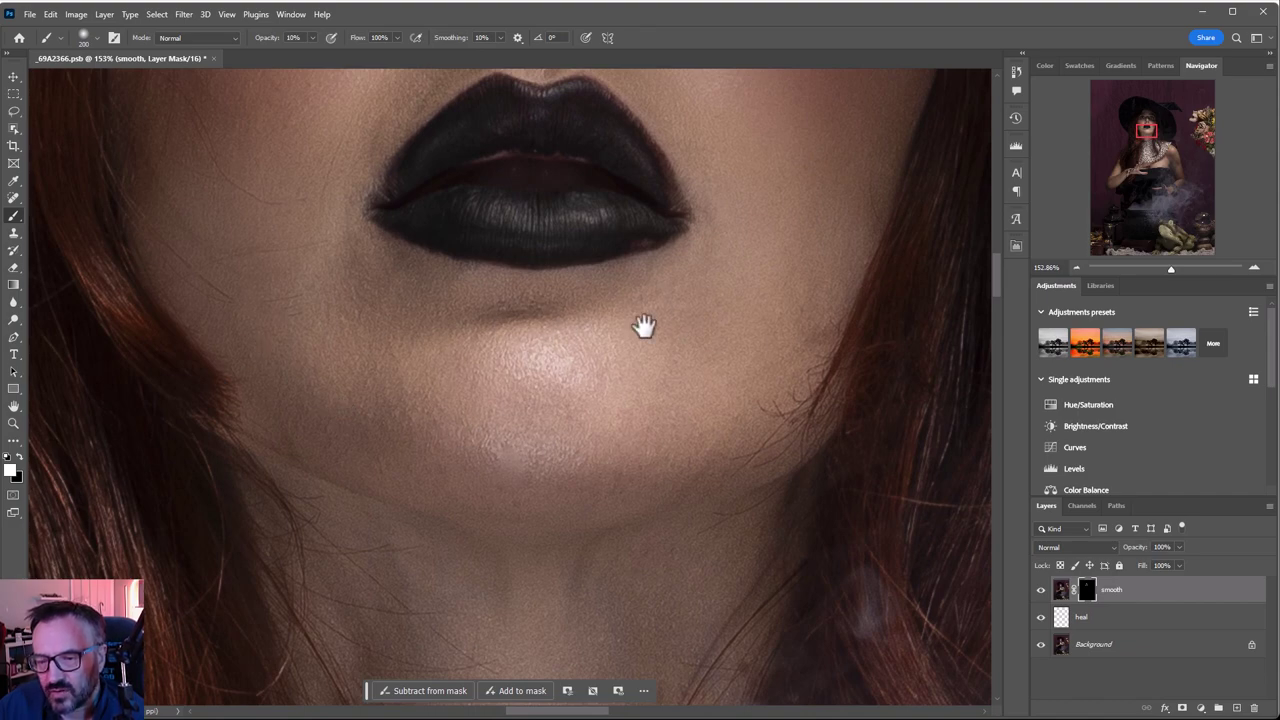
{"action": "left_click_drag", "start_coordinate": [727, 83], "coordinate": [634, 253]}
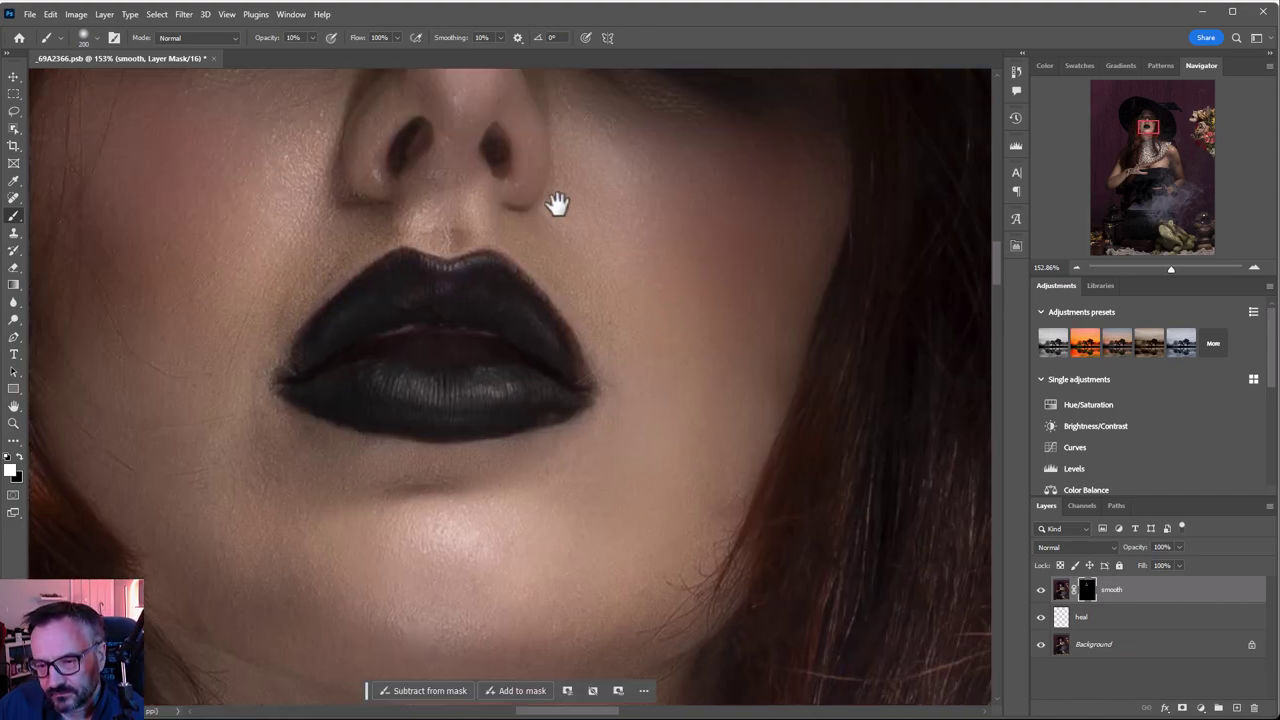
{"action": "left_click_drag", "start_coordinate": [536, 228], "coordinate": [729, 420]}
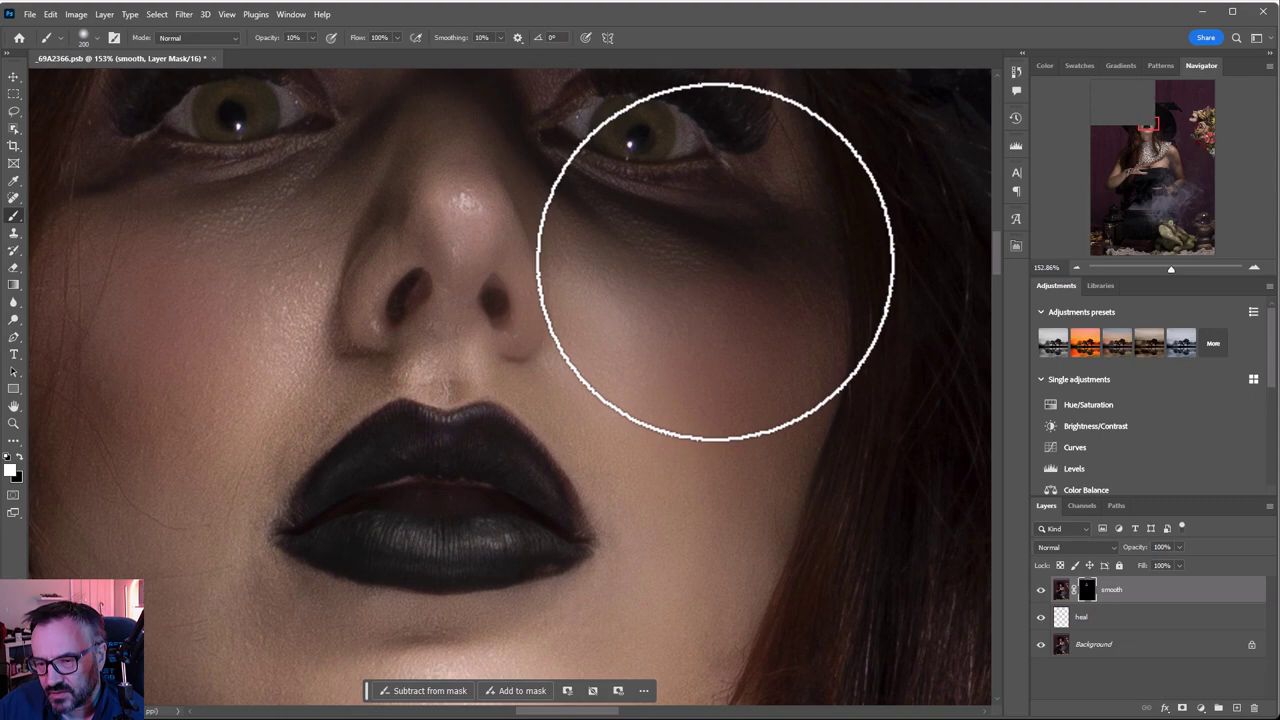
{"action": "scroll", "coordinate": [614, 214], "scroll_direction": "down", "scroll_amount": 10}
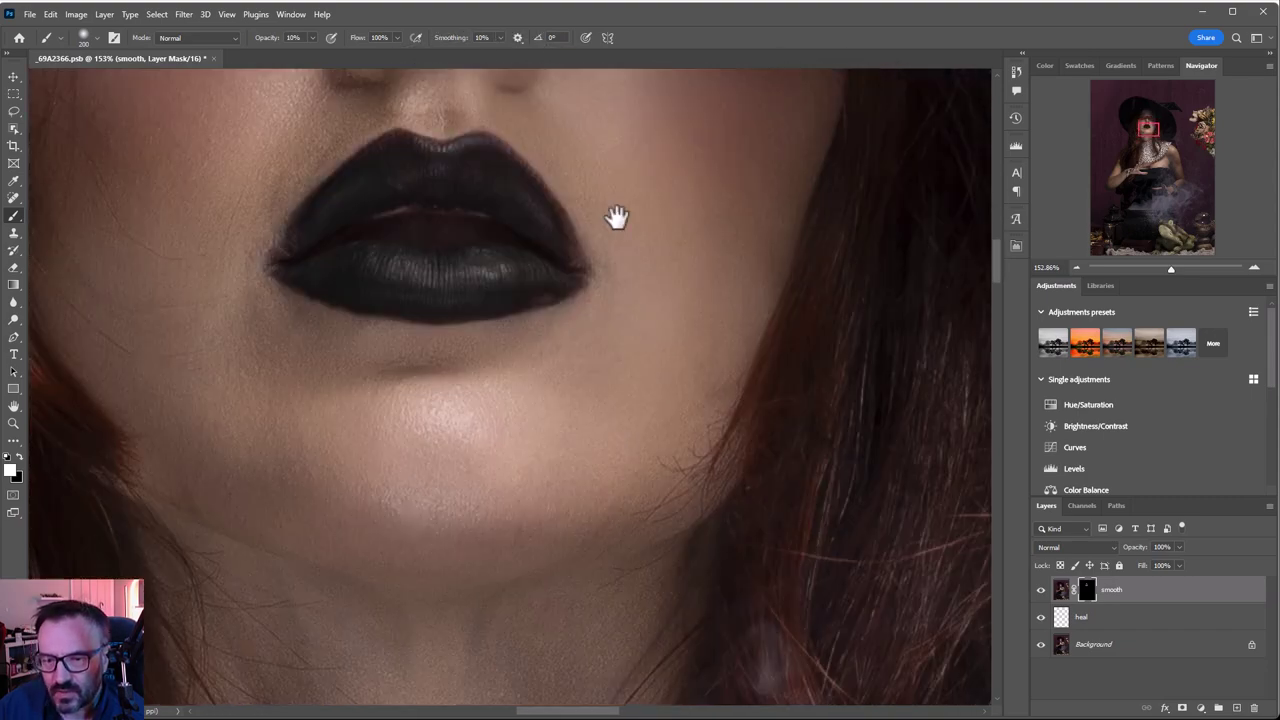
{"action": "left_click_drag", "start_coordinate": [496, 272], "coordinate": [508, 219]}
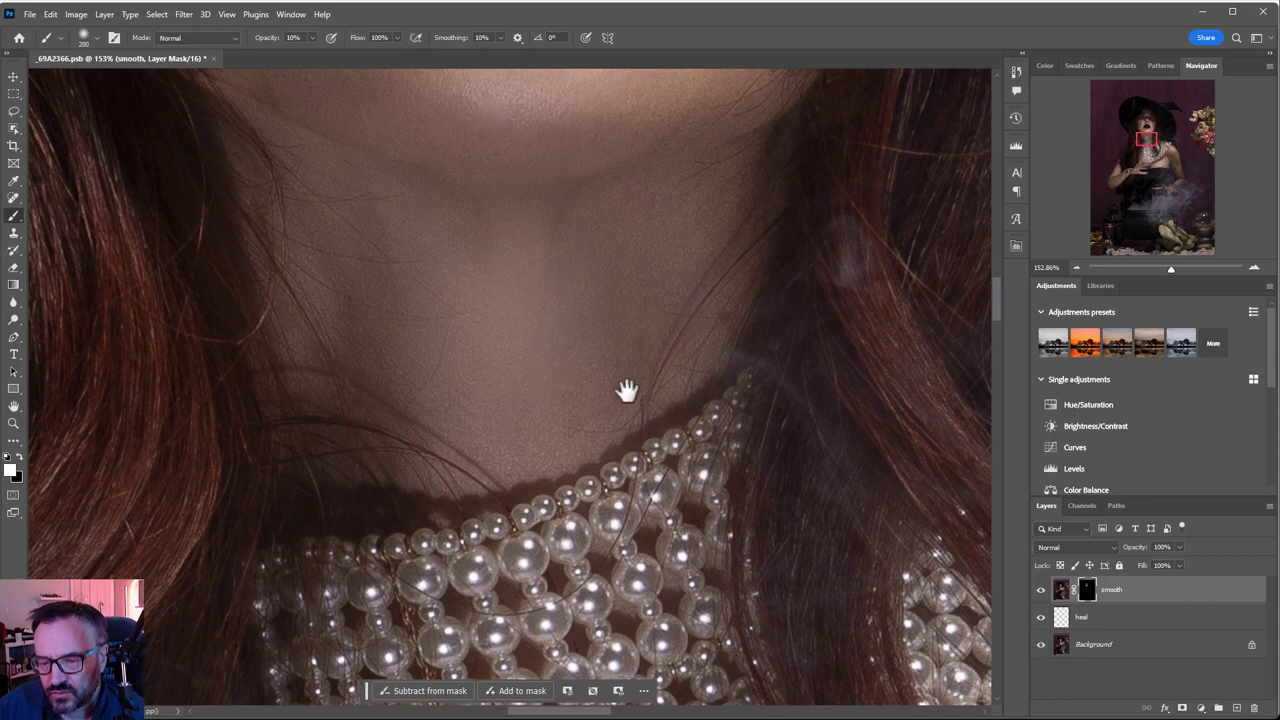
Paint the smoothing onto the chest beneath the pearl collar and onto the adjoining shoulder.
{"action": "scroll", "coordinate": [640, 377], "scroll_direction": "down", "scroll_amount": 5}
{"action": "scroll", "coordinate": [508, 194], "scroll_direction": "down", "scroll_amount": 6}
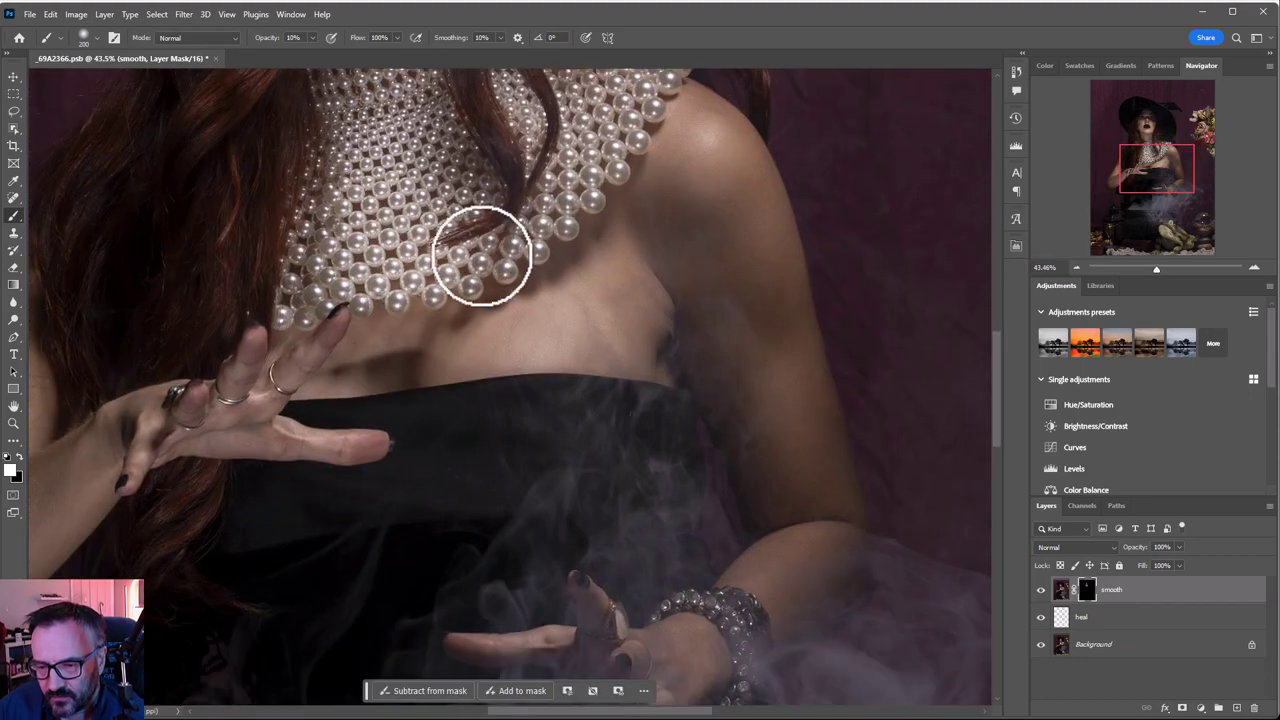
{"action": "scroll", "coordinate": [482, 256], "scroll_direction": "up", "scroll_amount": 3}
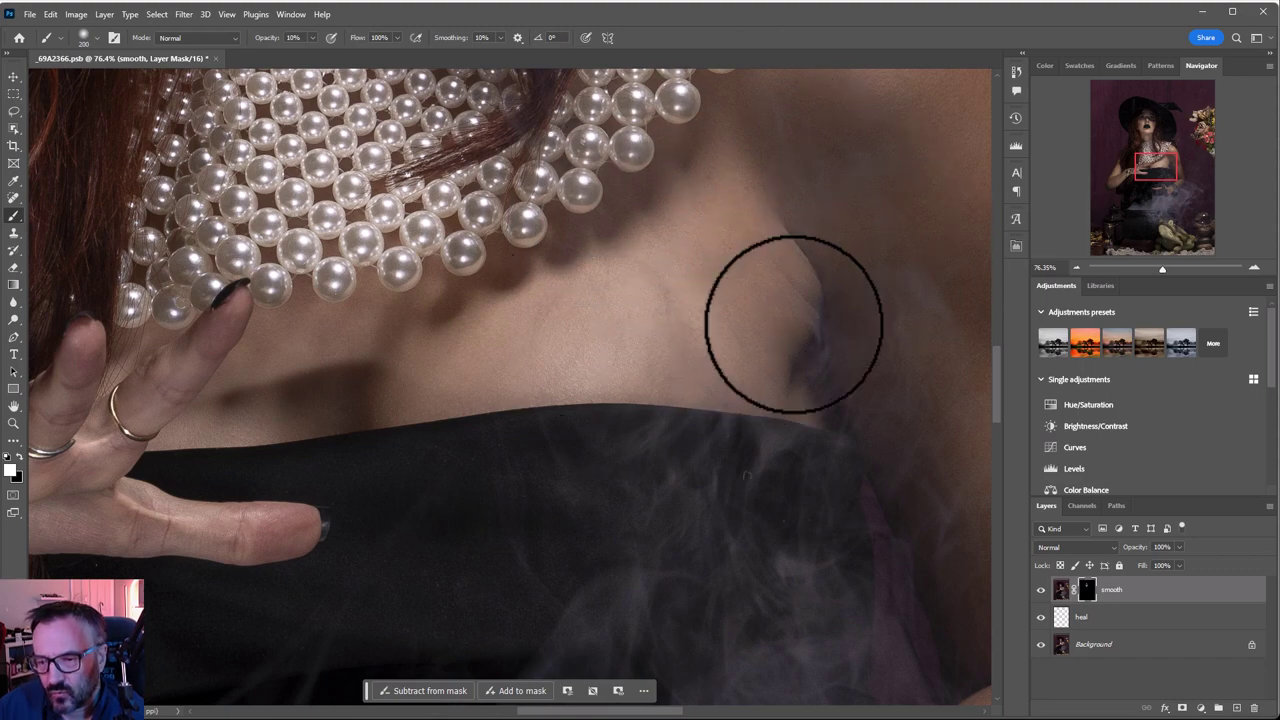
{"action": "left_click_drag", "start_coordinate": [863, 337], "coordinate": [583, 417]}
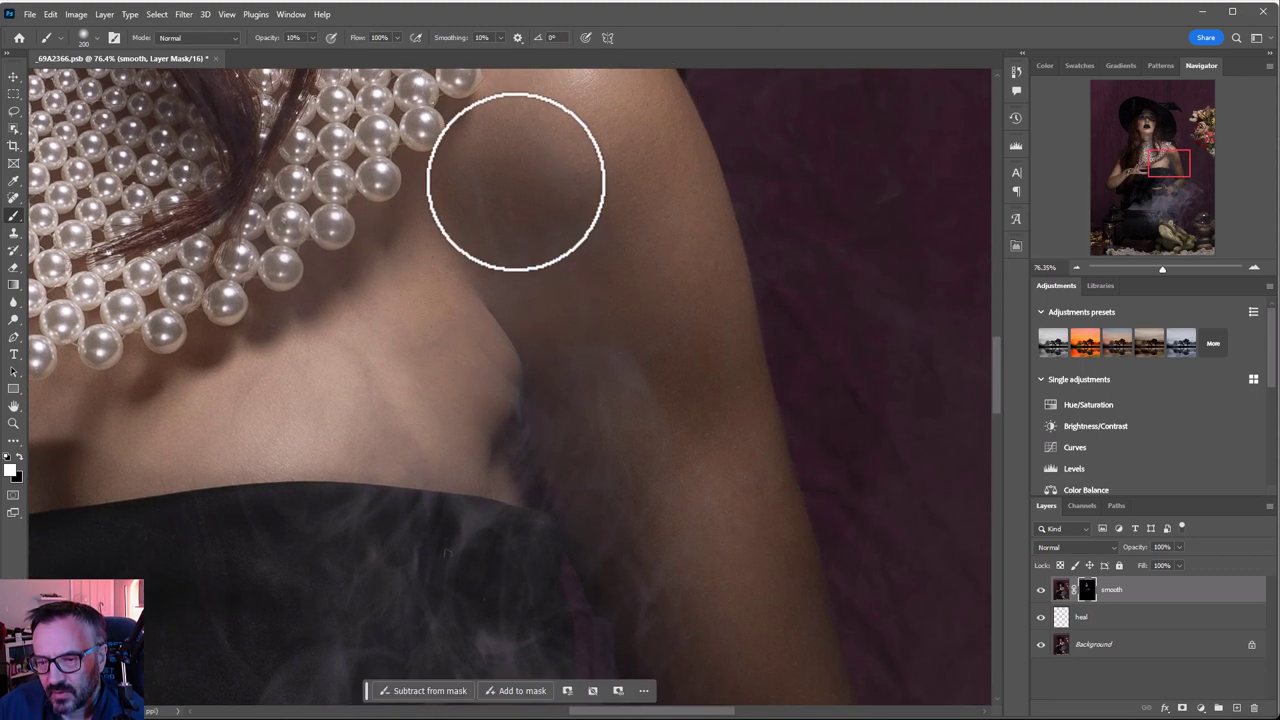
{"action": "left_click_drag", "start_coordinate": [516, 181], "coordinate": [560, 351]}
{"action": "left_click_drag", "start_coordinate": [500, 114], "coordinate": [545, 337]}
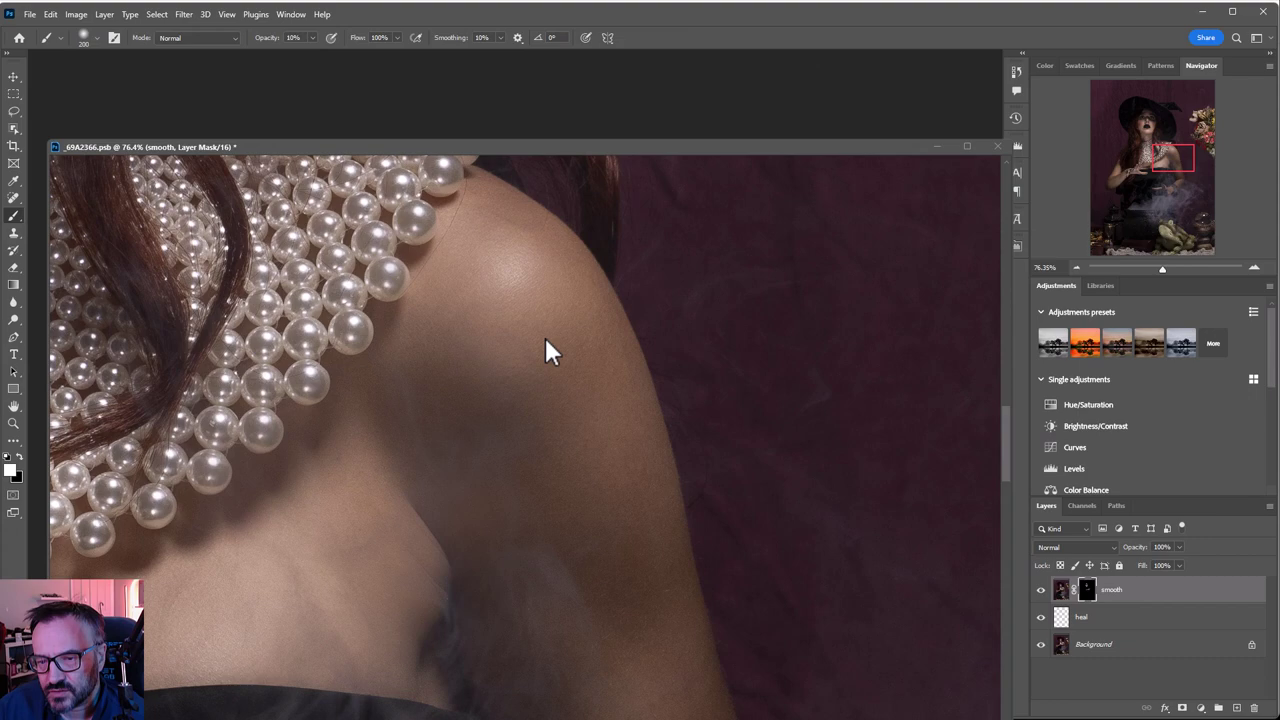
{"action": "left_click_drag", "start_coordinate": [573, 146], "coordinate": [571, 57]}
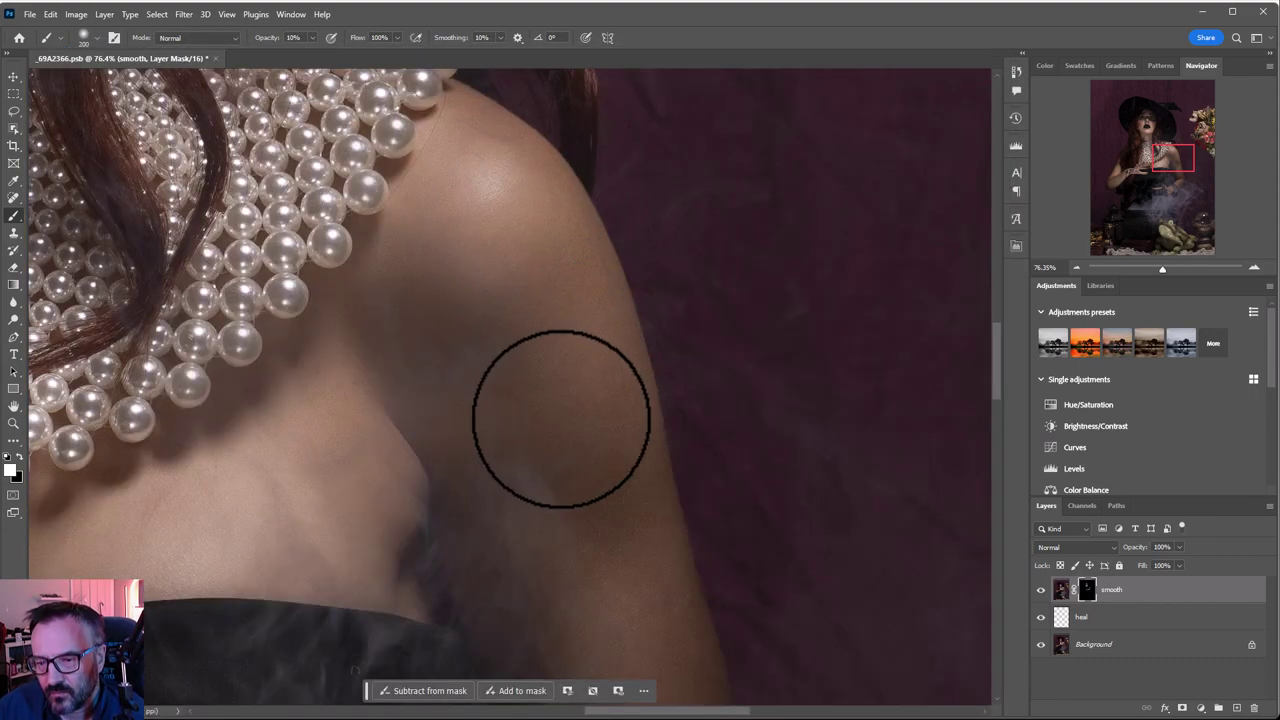
Brush the smoothing down the arm below the shoulder towards the braceleted hand in the smoke.
{"action": "left_click_drag", "start_coordinate": [634, 508], "coordinate": [619, 238]}
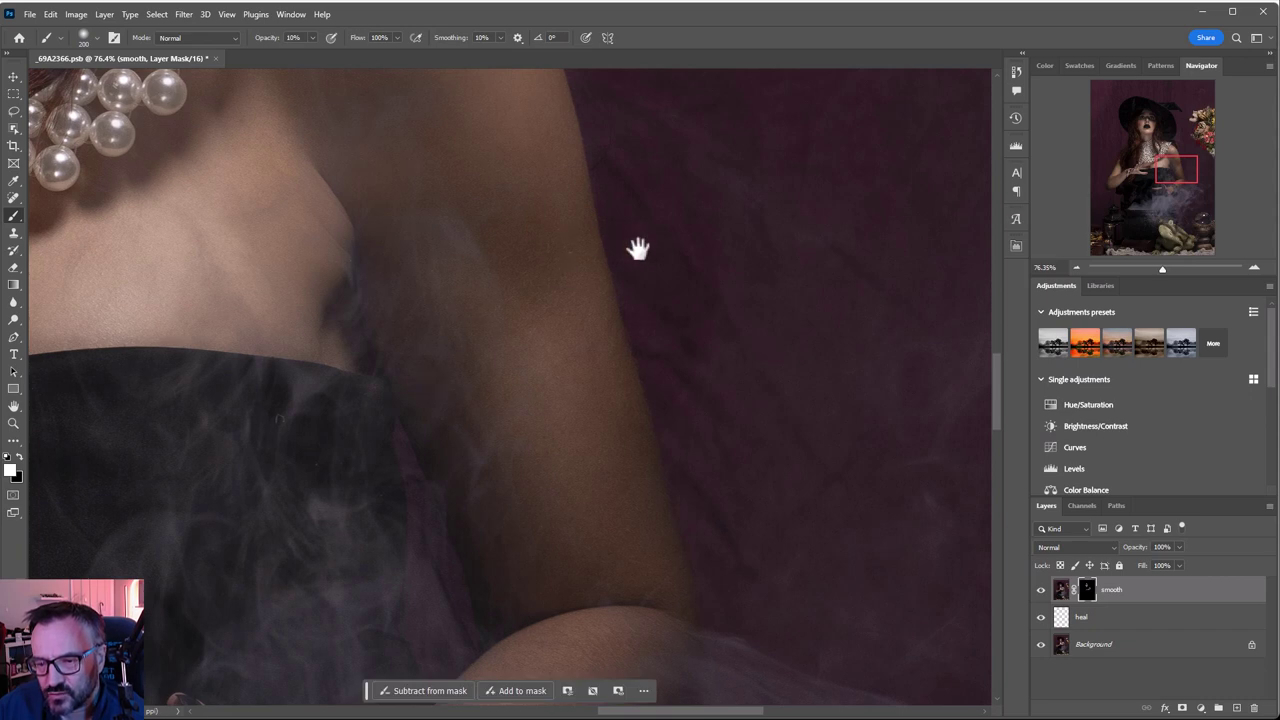
{"action": "left_click_drag", "start_coordinate": [662, 573], "coordinate": [610, 380]}
{"action": "left_click_drag", "start_coordinate": [510, 510], "coordinate": [657, 294]}
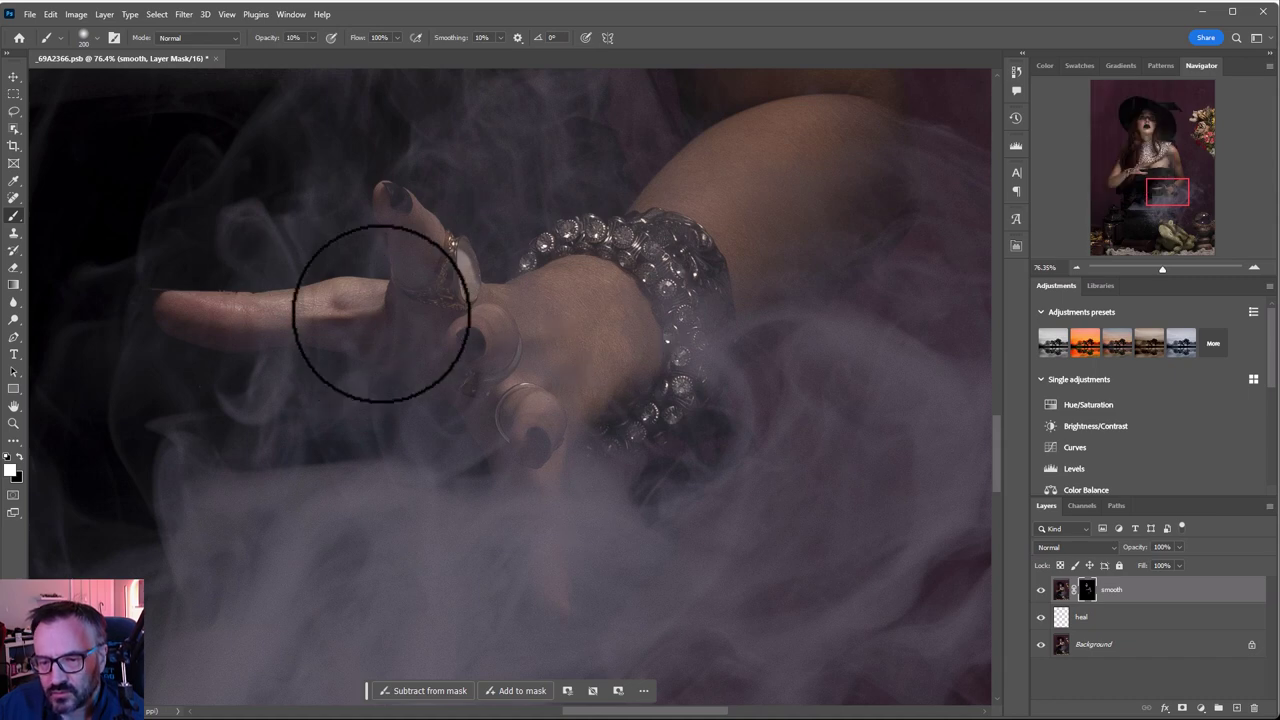
Paint the smoothing over the forearm and upper arm of the raised hand with the rings.
{"action": "left_click_drag", "start_coordinate": [329, 294], "coordinate": [894, 414]}
{"action": "left_click_drag", "start_coordinate": [551, 474], "coordinate": [739, 554]}
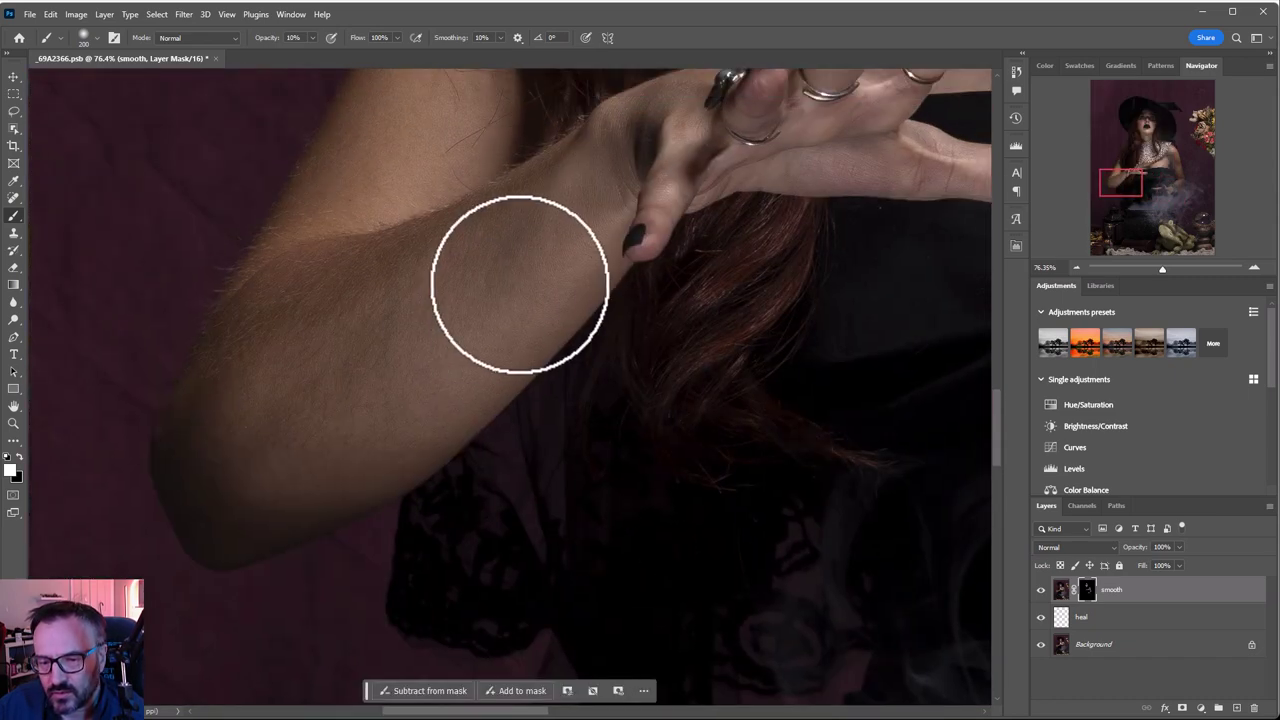
{"action": "mouse_move", "coordinate": [470, 289]}
{"action": "left_mouse_down"}
{"action": "mouse_move", "coordinate": [297, 486]}
{"action": "mouse_move", "coordinate": [609, 286]}
{"action": "mouse_move", "coordinate": [506, 169]}
{"action": "mouse_move", "coordinate": [600, 178]}
{"action": "left_mouse_up"}
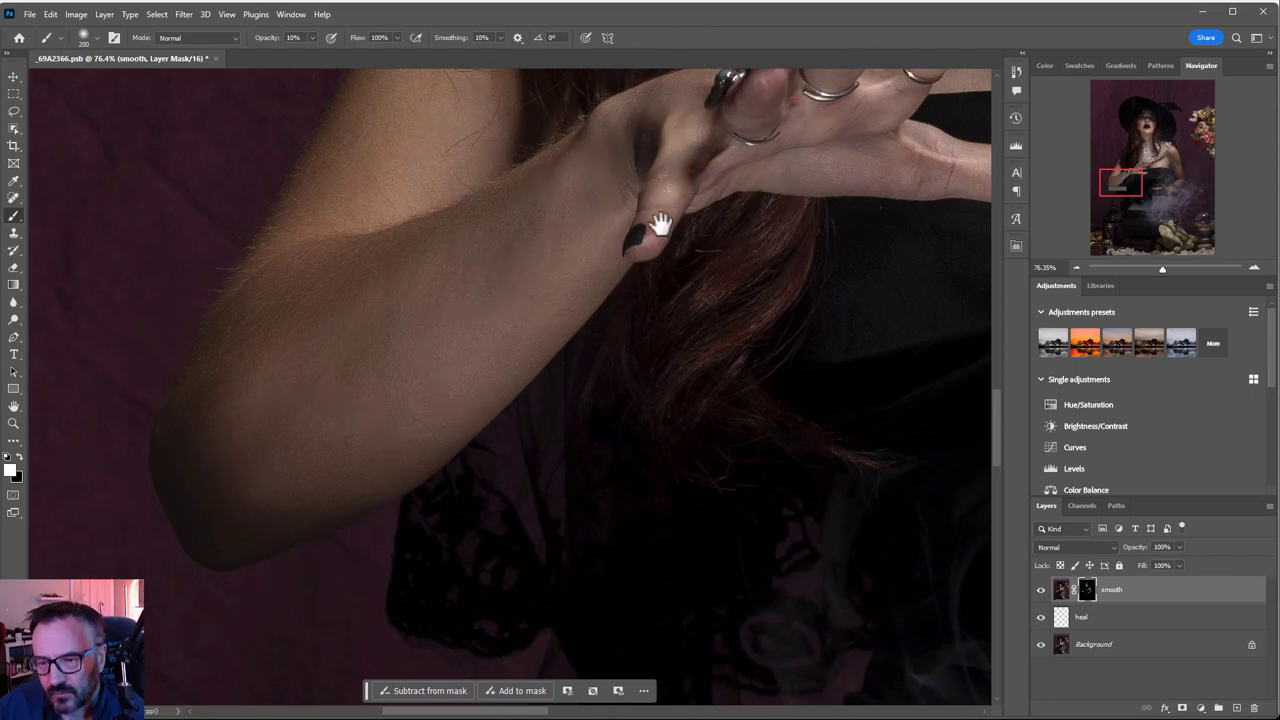
{"action": "left_click_drag", "start_coordinate": [657, 220], "coordinate": [553, 469]}
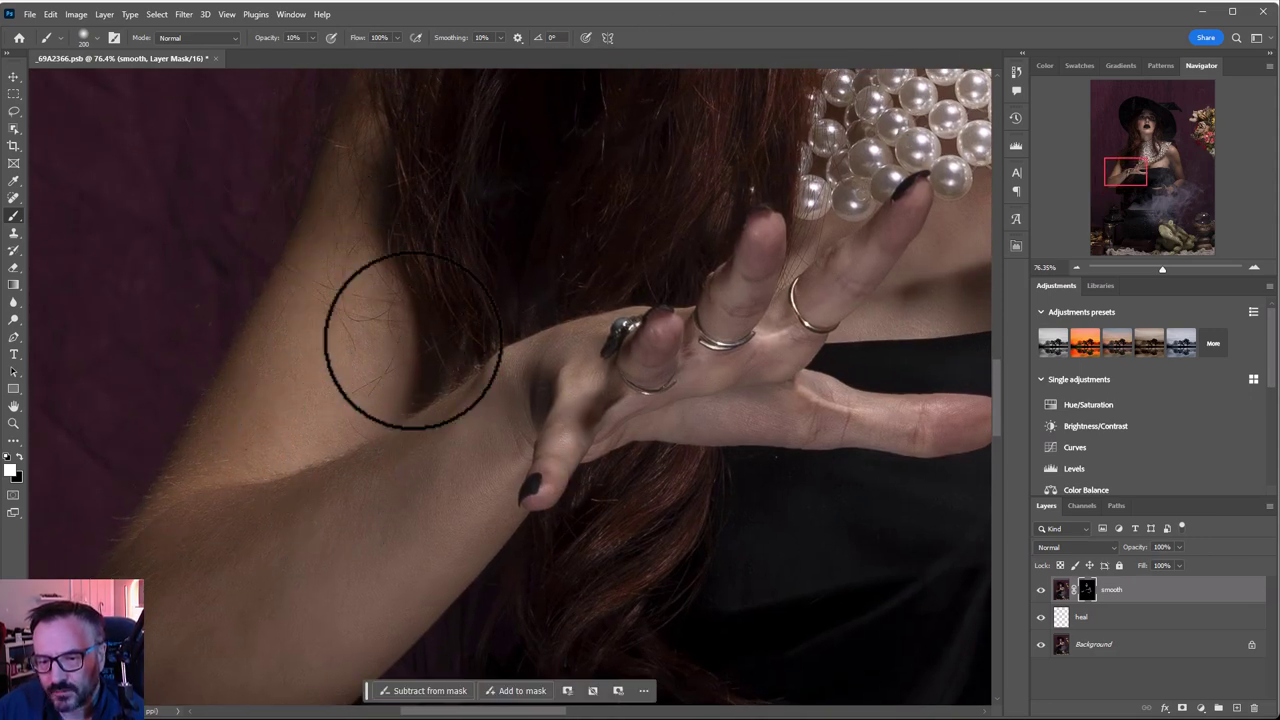
Smooth the purple backdrop to the left of the woman on the mask with a 1200-pixel brush at 30% opacity.
{"action": "scroll", "coordinate": [623, 343], "scroll_direction": "down", "scroll_amount": 5}
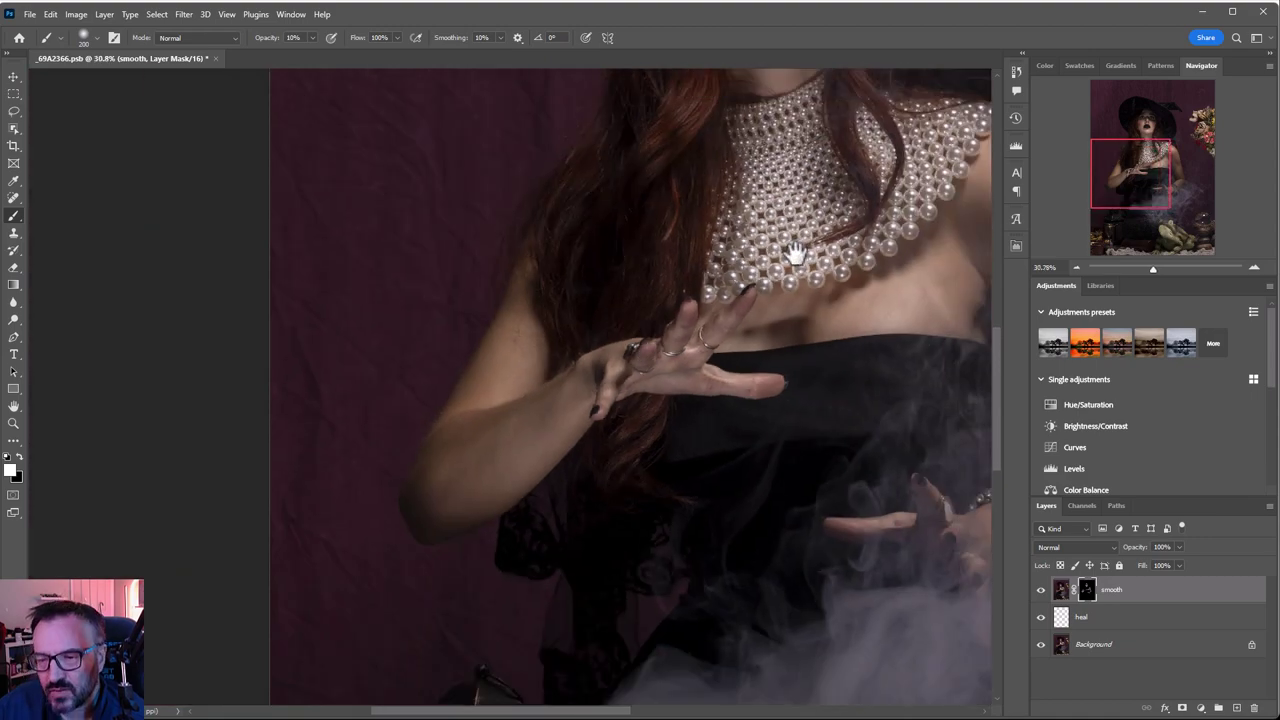
{"action": "left_click_drag", "start_coordinate": [780, 255], "coordinate": [550, 435]}
{"action": "scroll", "coordinate": [497, 321], "scroll_direction": "down", "scroll_amount": 3}
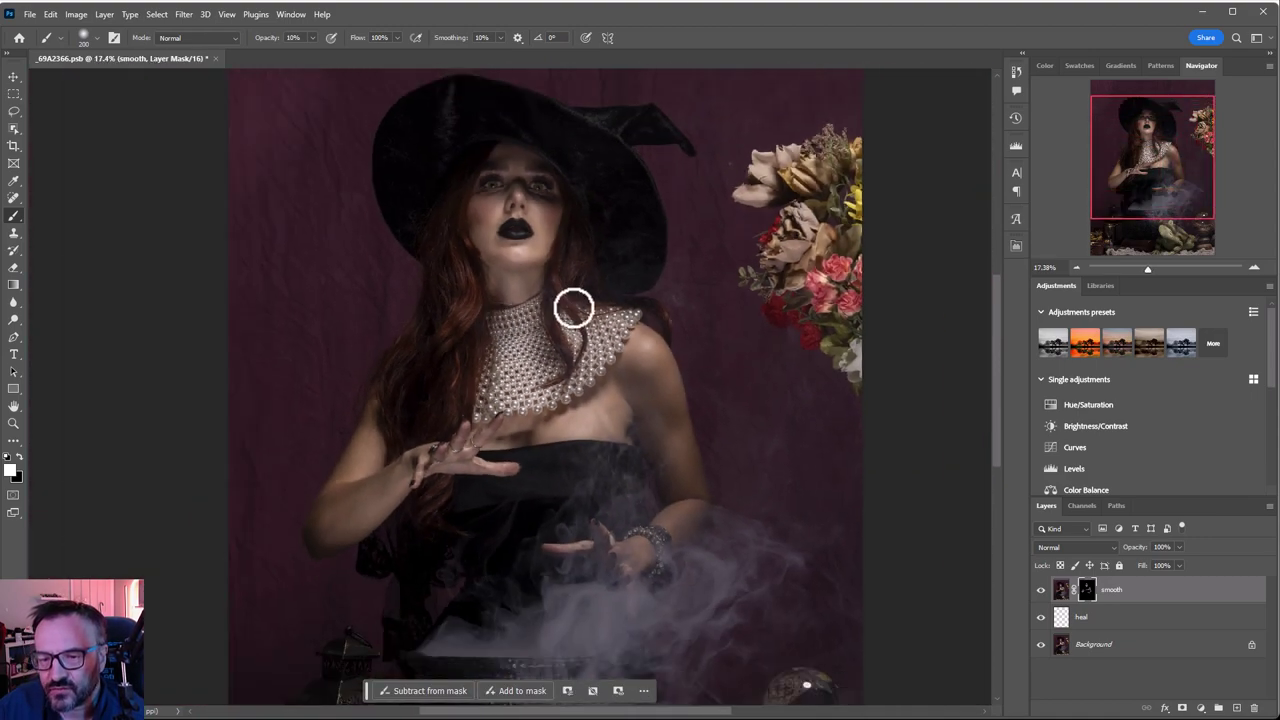
{"action": "left_click_drag", "start_coordinate": [571, 303], "coordinate": [471, 343]}
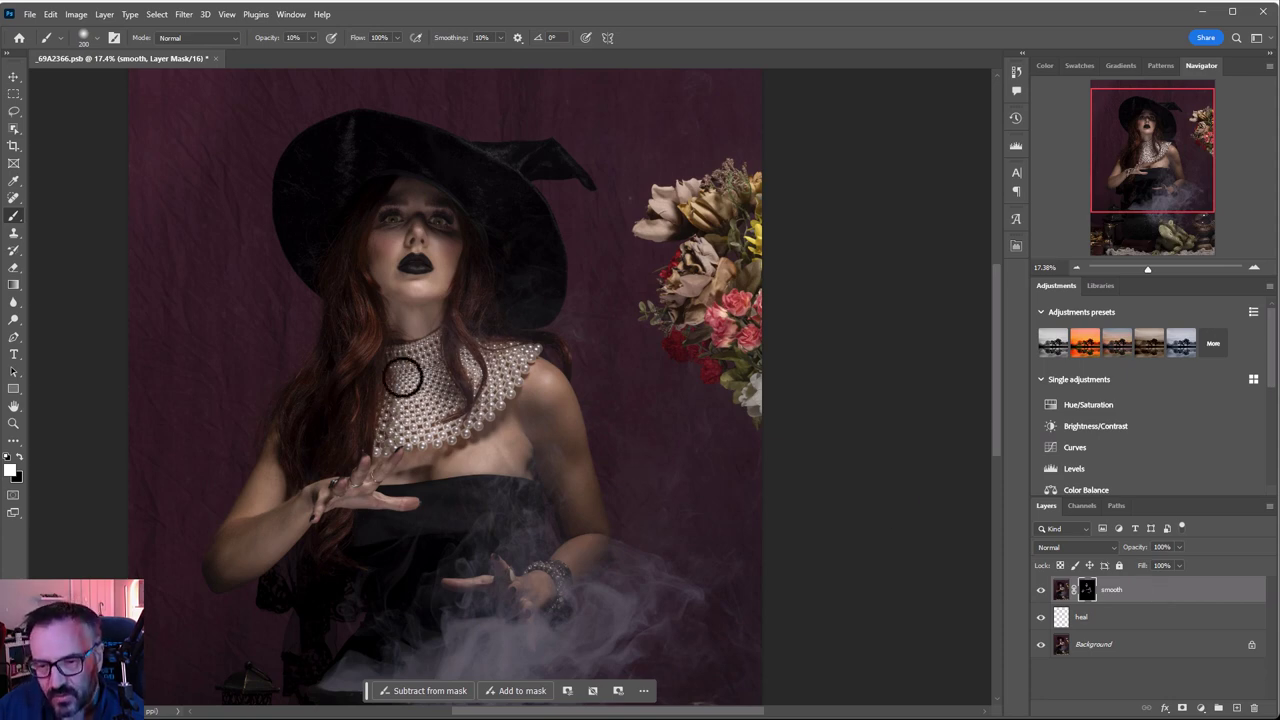
{"action": "left_click_drag", "start_coordinate": [383, 402], "coordinate": [531, 371]}
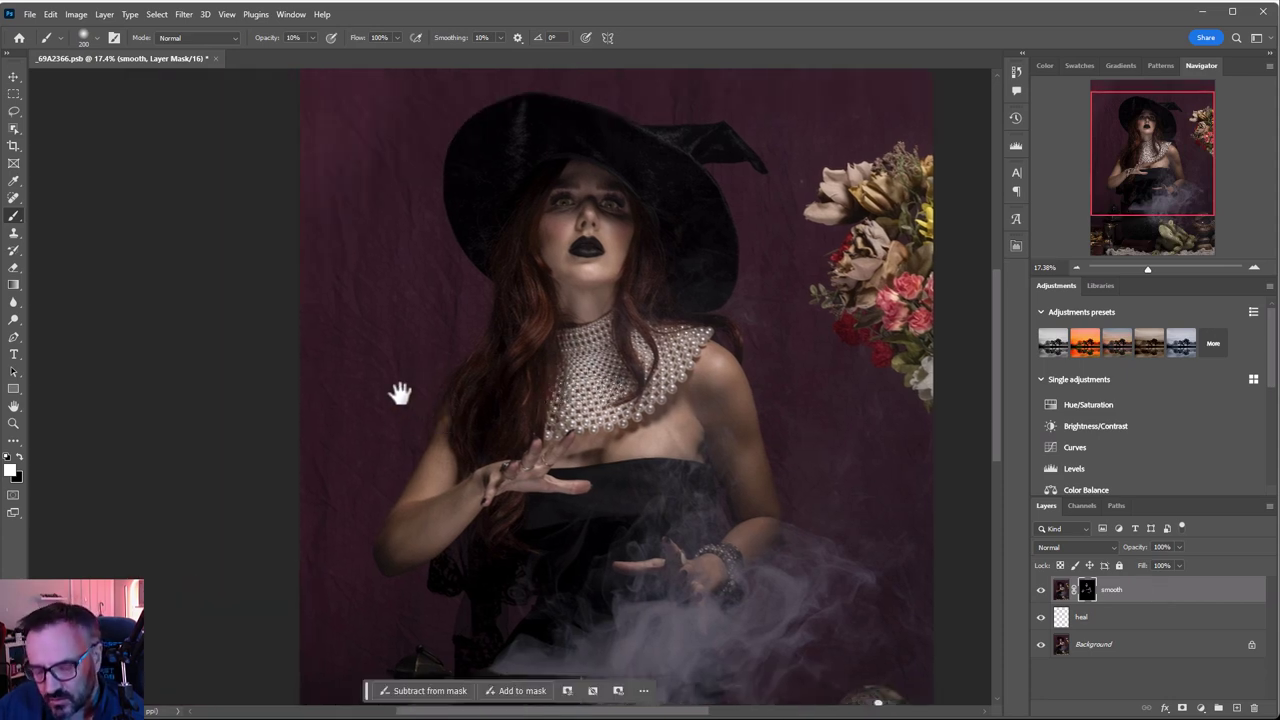
{"action": "key", "text": "bracketright"}
{"action": "key", "text": "bracketright"}
{"action": "key", "text": "bracketright"}
{"action": "key", "text": "bracketright"}
{"action": "key", "text": "bracketright"}
{"action": "key", "text": "bracketright"}
{"action": "key", "text": "bracketright"}
{"action": "key", "text": "bracketright"}
{"action": "key", "text": "bracketright"}
{"action": "key", "text": "bracketright"}
{"action": "key", "text": "bracketright"}
{"action": "key", "text": "bracketright"}
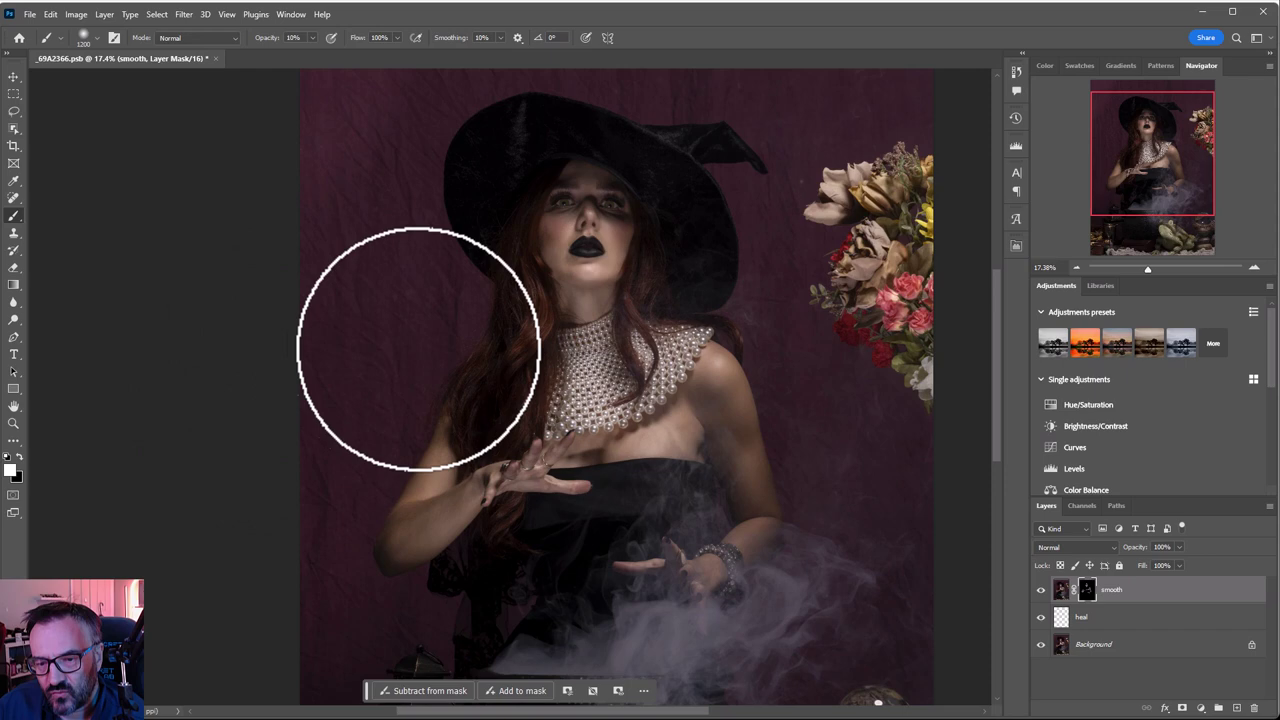
{"action": "key", "text": "3"}
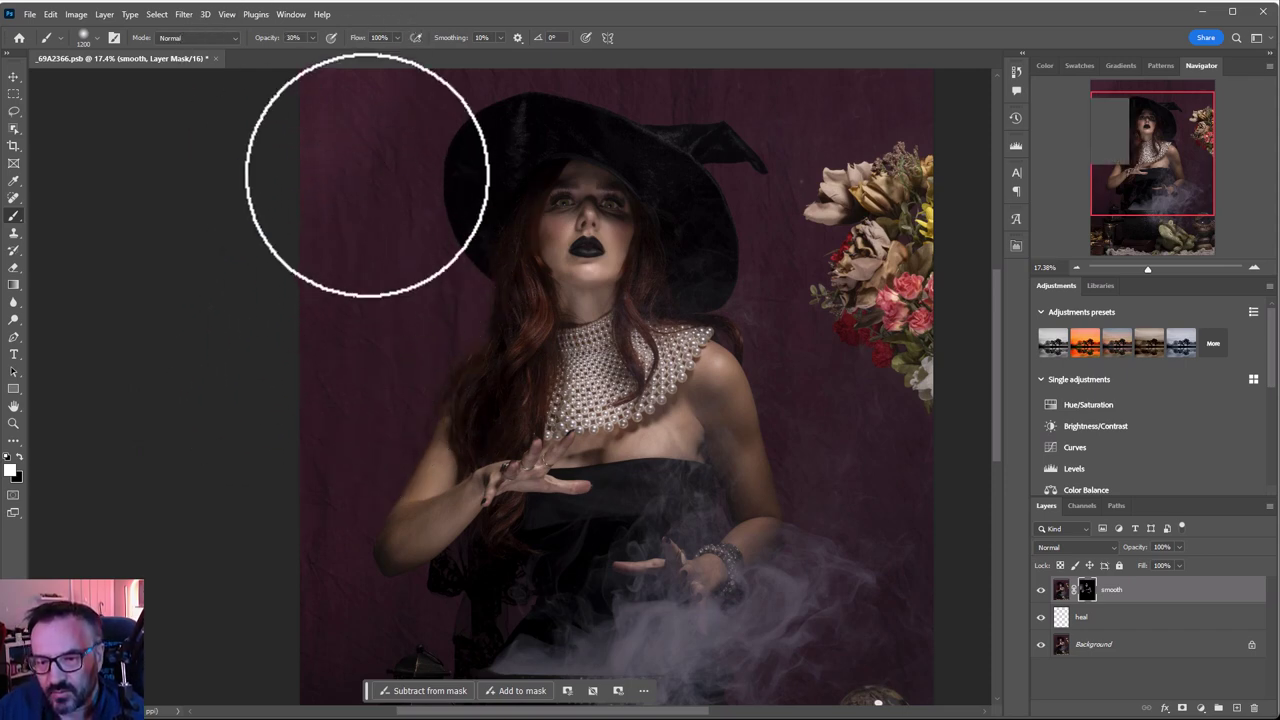
{"action": "left_click_drag", "start_coordinate": [322, 415], "coordinate": [340, 580]}
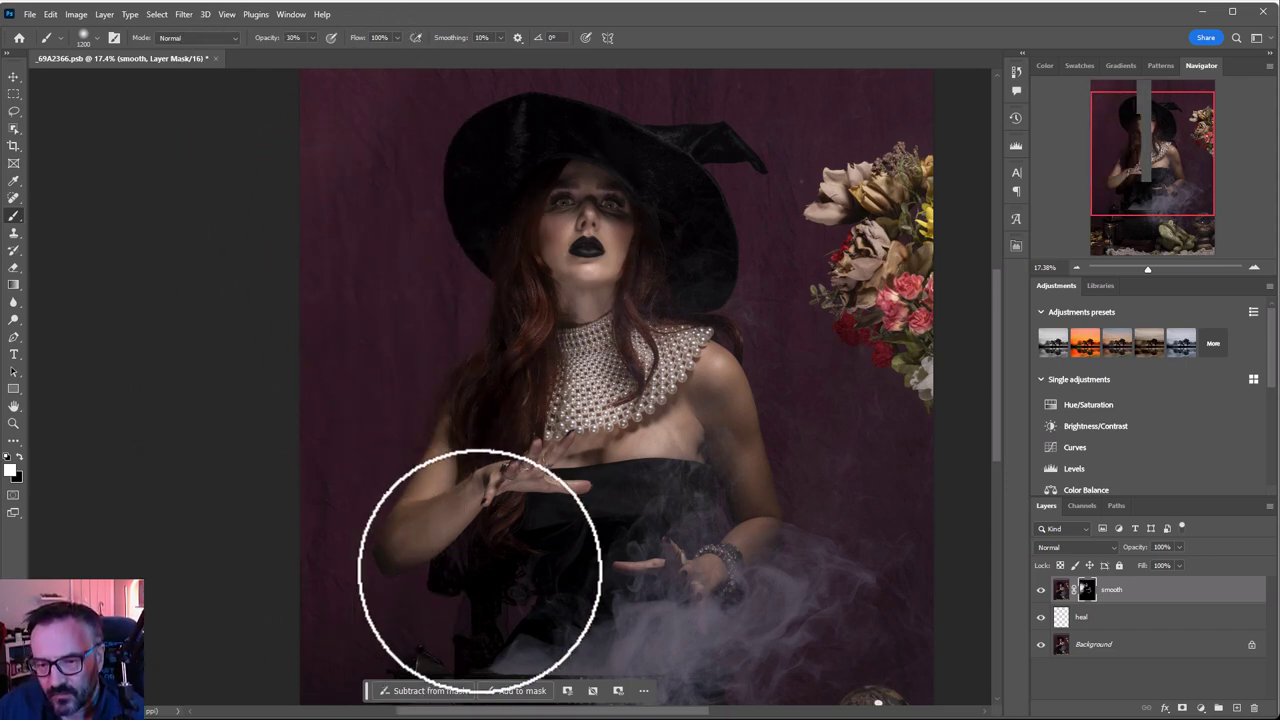
{"action": "left_click_drag", "start_coordinate": [409, 551], "coordinate": [357, 366]}
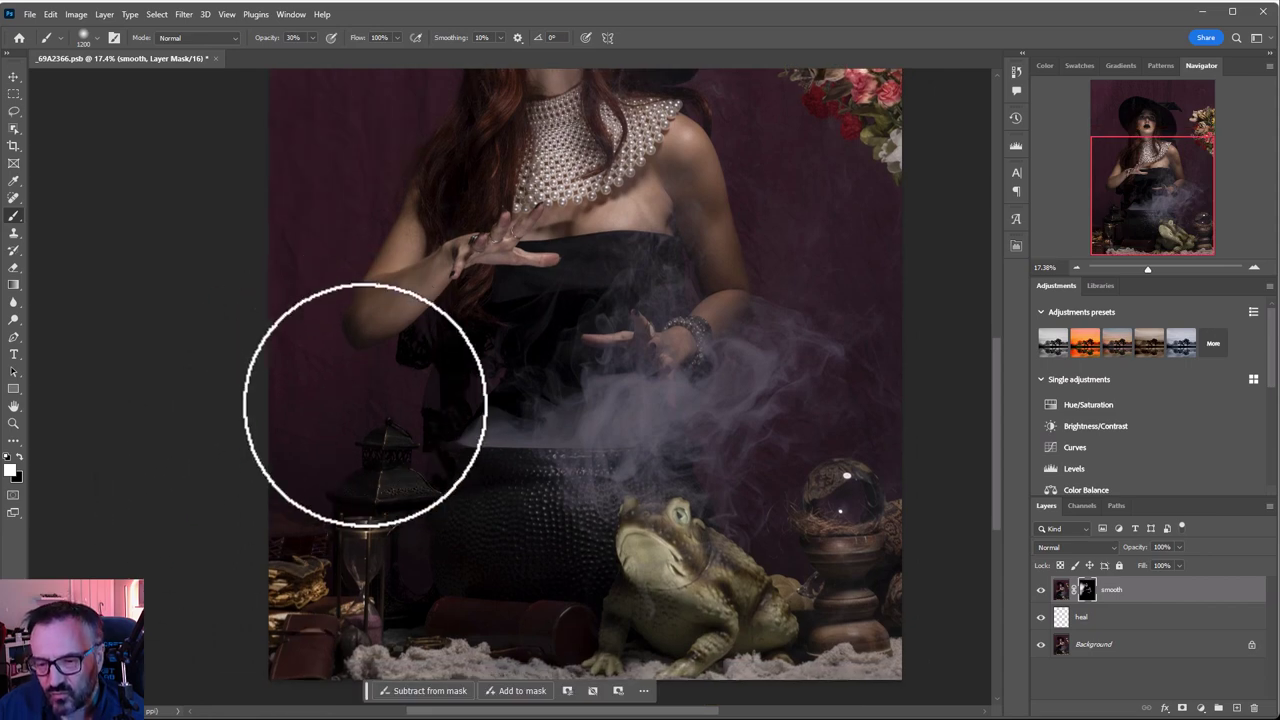
Paint the smoothing over the backdrop above the hat and along the right side of the woman.
{"action": "mouse_move", "coordinate": [413, 315]}
{"action": "left_mouse_down"}
{"action": "mouse_move", "coordinate": [405, 295]}
{"action": "mouse_move", "coordinate": [343, 543]}
{"action": "left_mouse_up"}
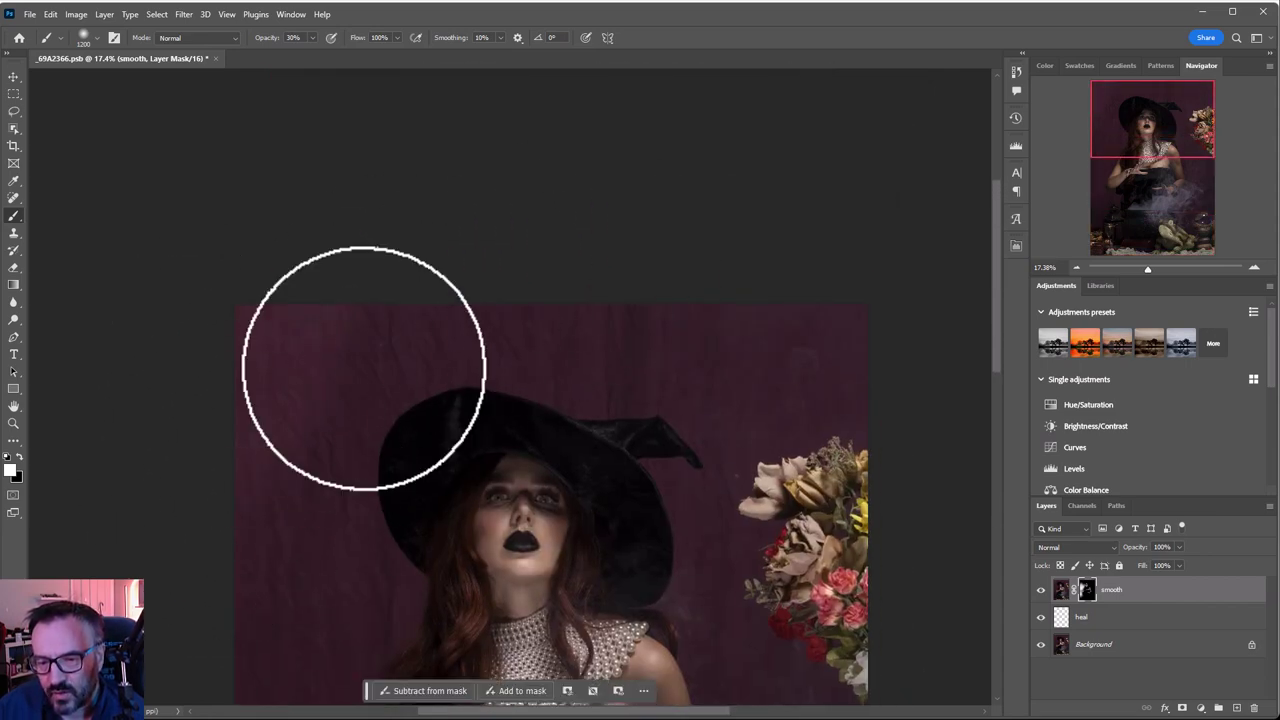
{"action": "mouse_move", "coordinate": [779, 283]}
{"action": "left_mouse_down"}
{"action": "mouse_move", "coordinate": [680, 413]}
{"action": "mouse_move", "coordinate": [870, 331]}
{"action": "left_mouse_up"}
{"action": "mouse_move", "coordinate": [771, 383]}
{"action": "left_mouse_down"}
{"action": "mouse_move", "coordinate": [771, 249]}
{"action": "mouse_move", "coordinate": [715, 84]}
{"action": "left_mouse_up"}
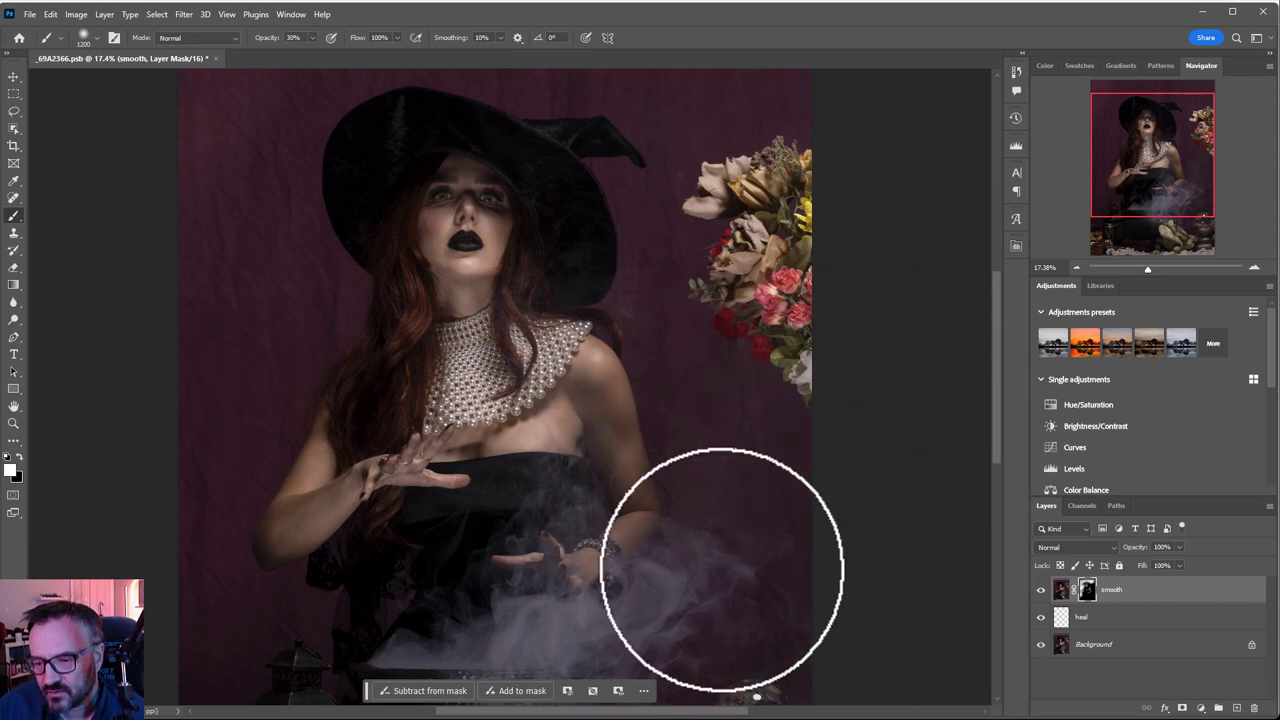
{"action": "left_click_drag", "start_coordinate": [393, 457], "coordinate": [515, 583]}
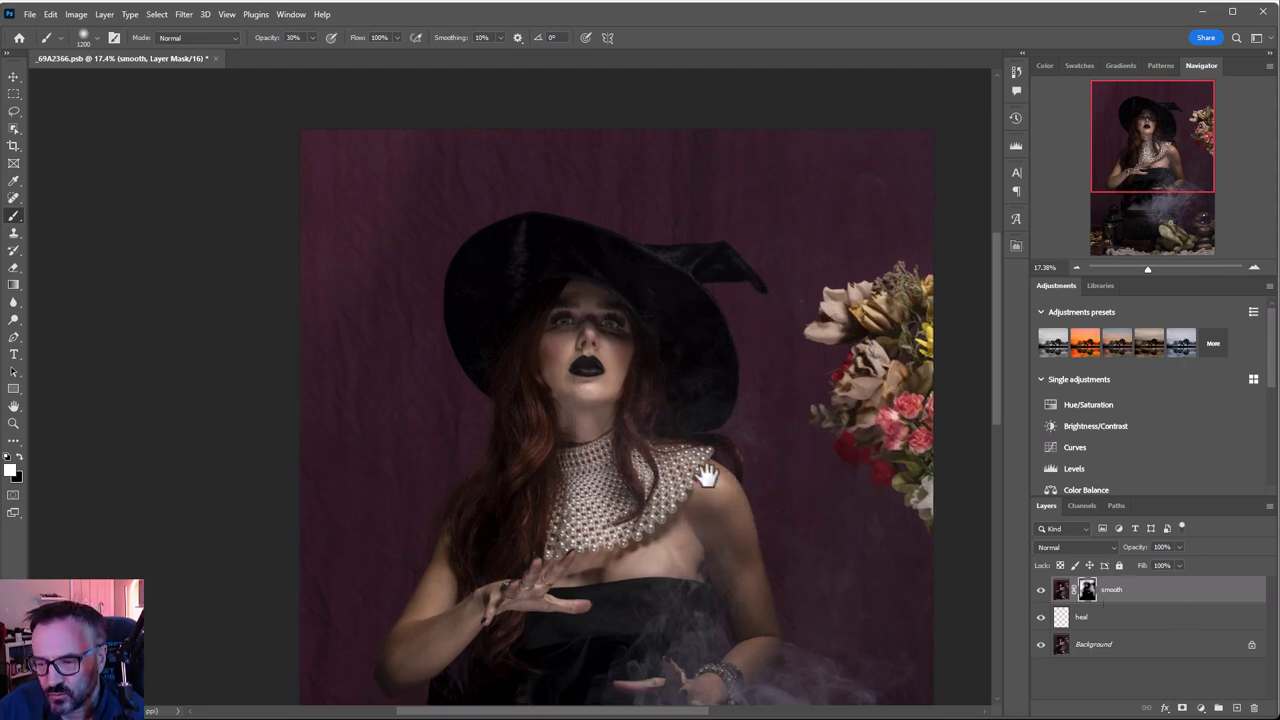
{"action": "left_click_drag", "start_coordinate": [708, 471], "coordinate": [608, 417]}
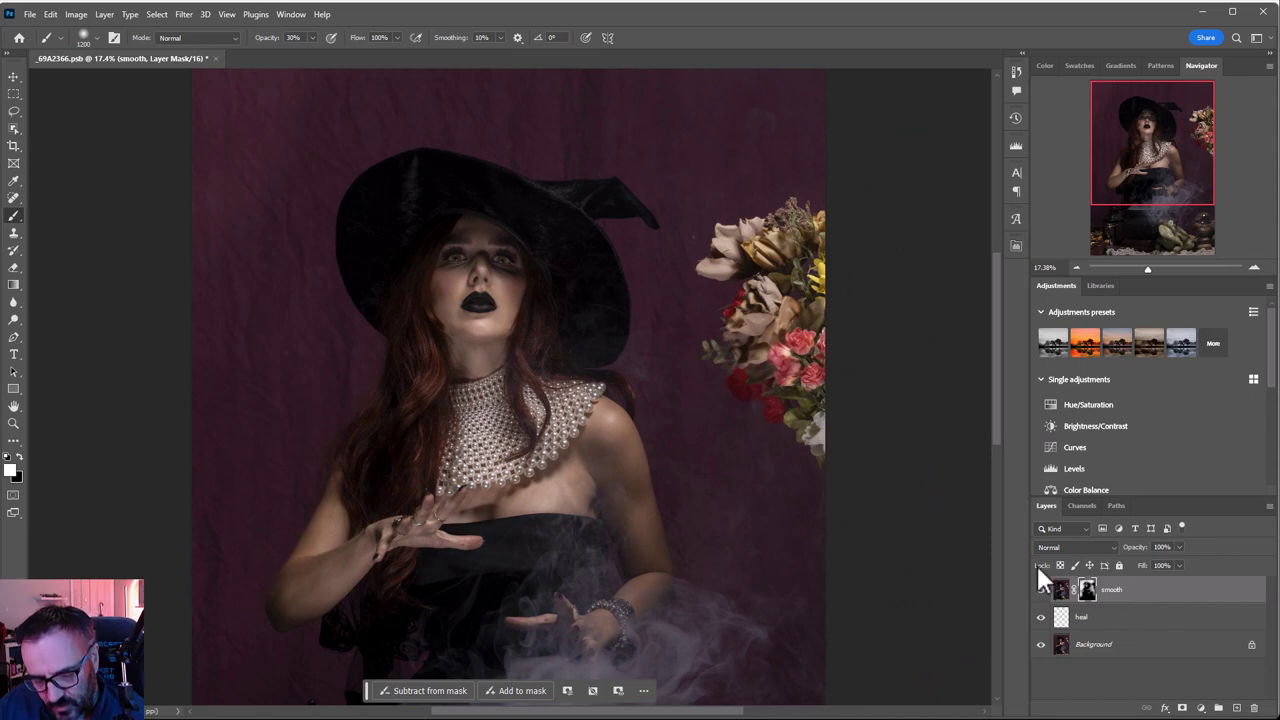
Stamp all visible layers into a new layer and apply Oil Paint with Stylization 10, Cleanliness 10, Scale 0.8, Bristle Detail 1.5 and Shine 1.3.
{"action": "key", "text": "ctrl+shift+alt+e"}
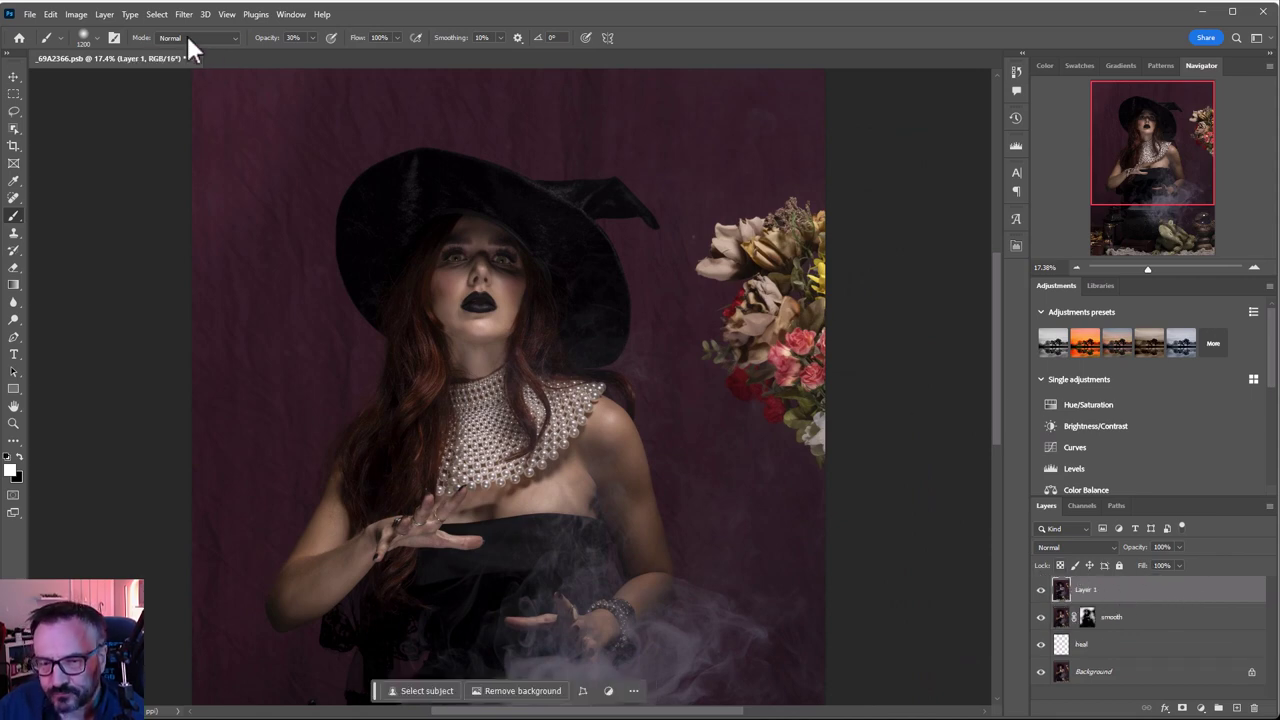
{"action": "left_click", "coordinate": [183, 14]}
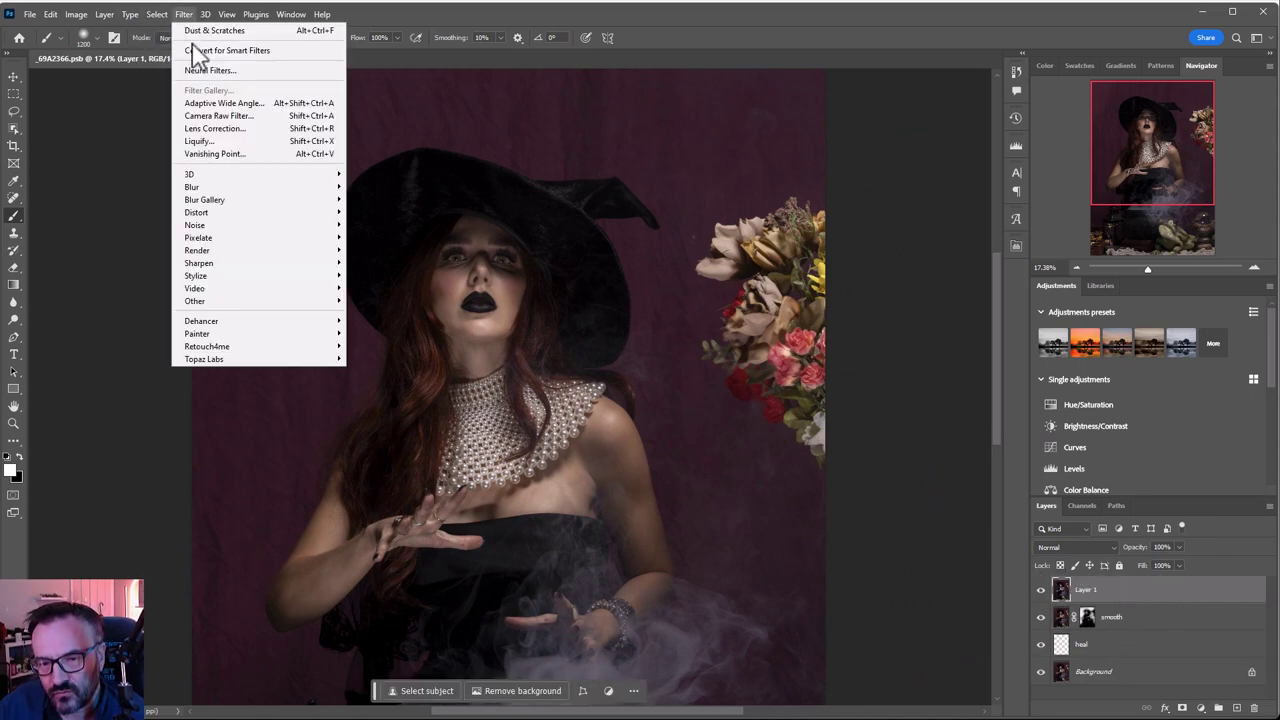
{"action": "mouse_move", "coordinate": [280, 276]}
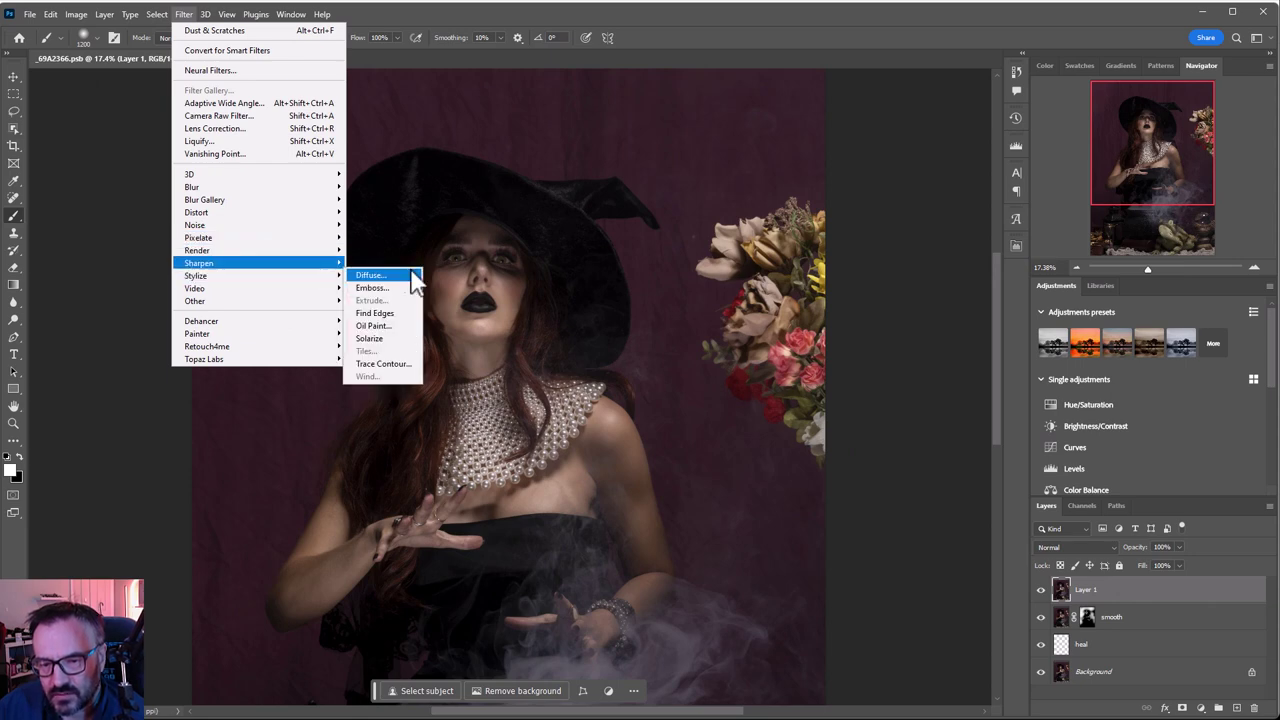
{"action": "left_click", "coordinate": [393, 324]}
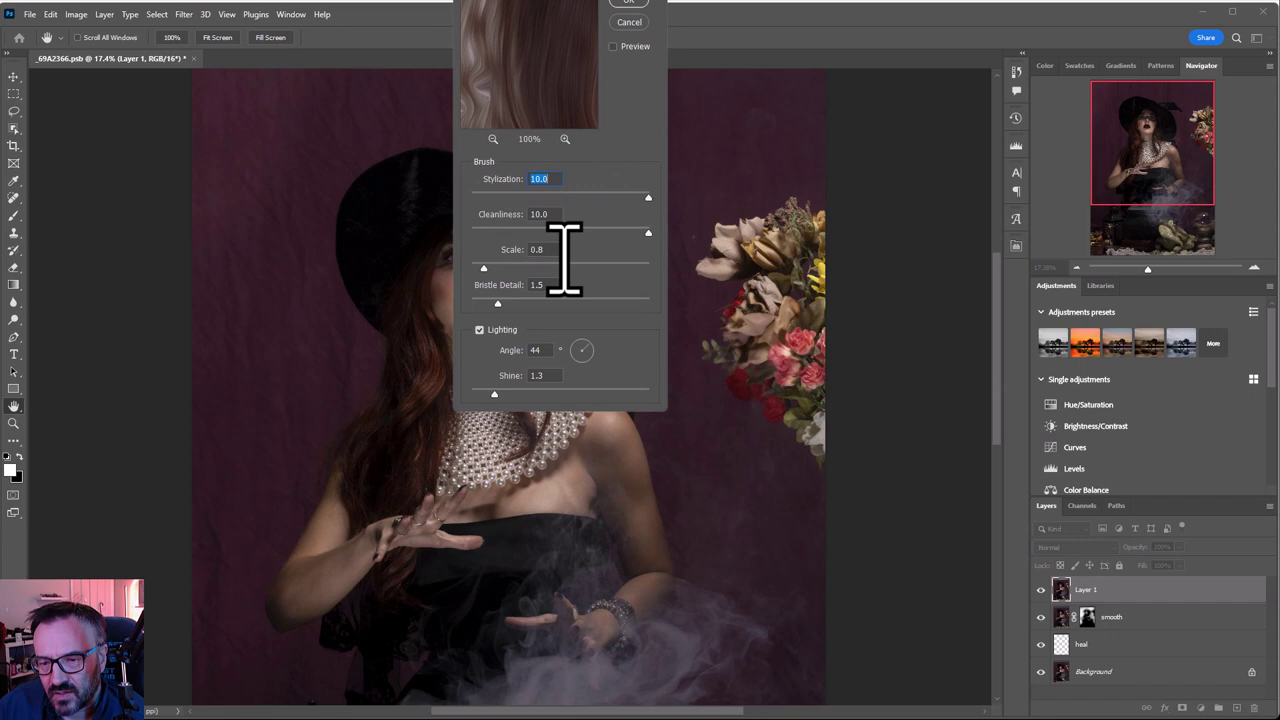
{"action": "left_click", "coordinate": [626, 3]}
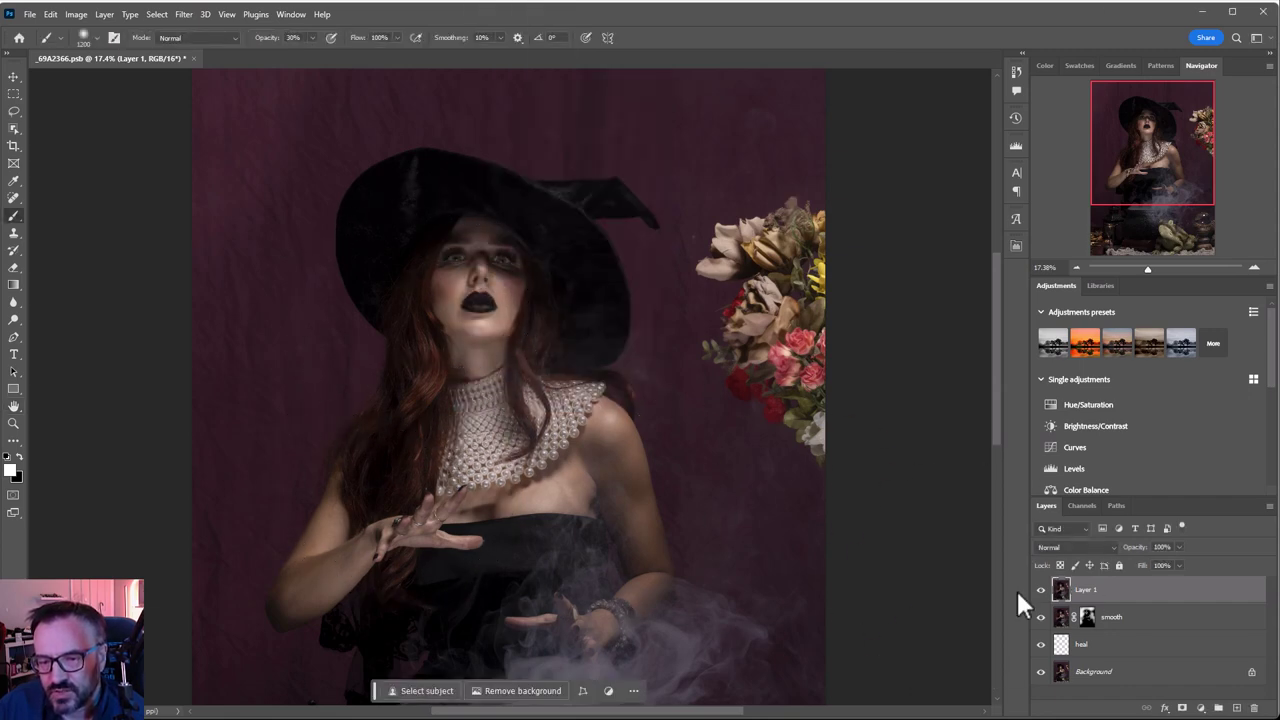
Sharpen the stamped oil-paint layer with the Unsharp Mask filter.
{"action": "left_click", "coordinate": [192, 16]}
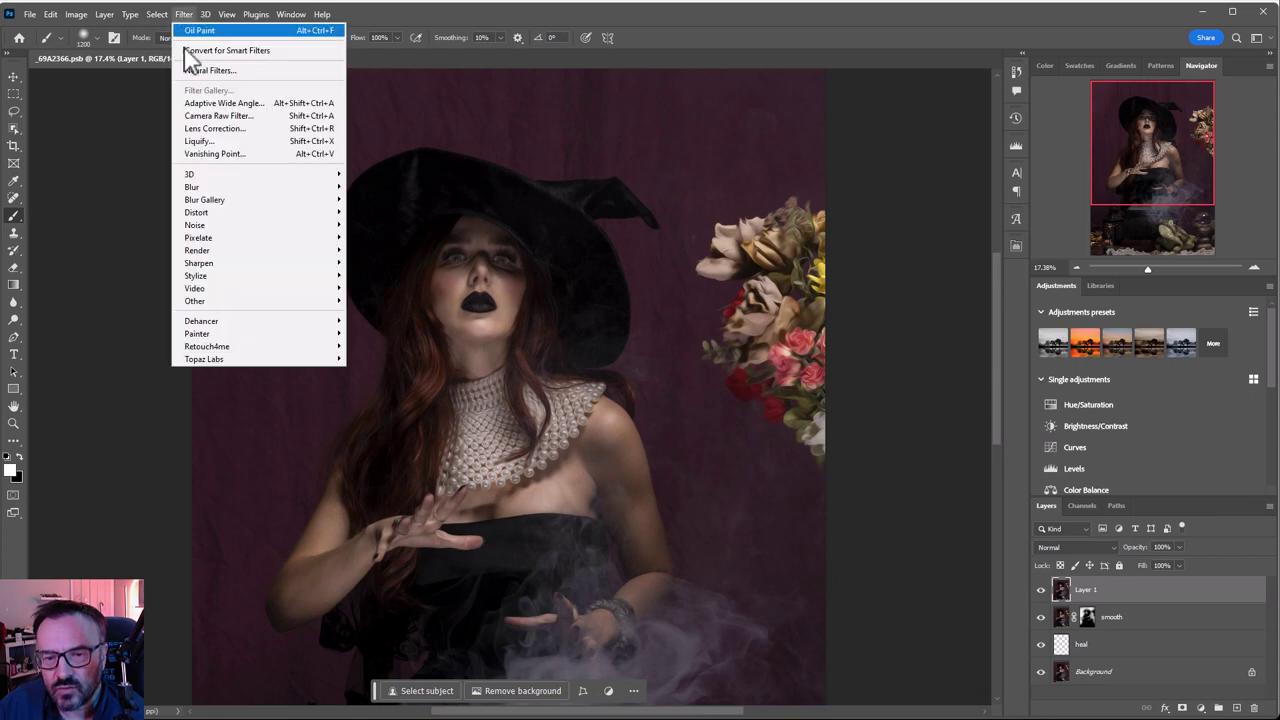
{"action": "mouse_move", "coordinate": [275, 263]}
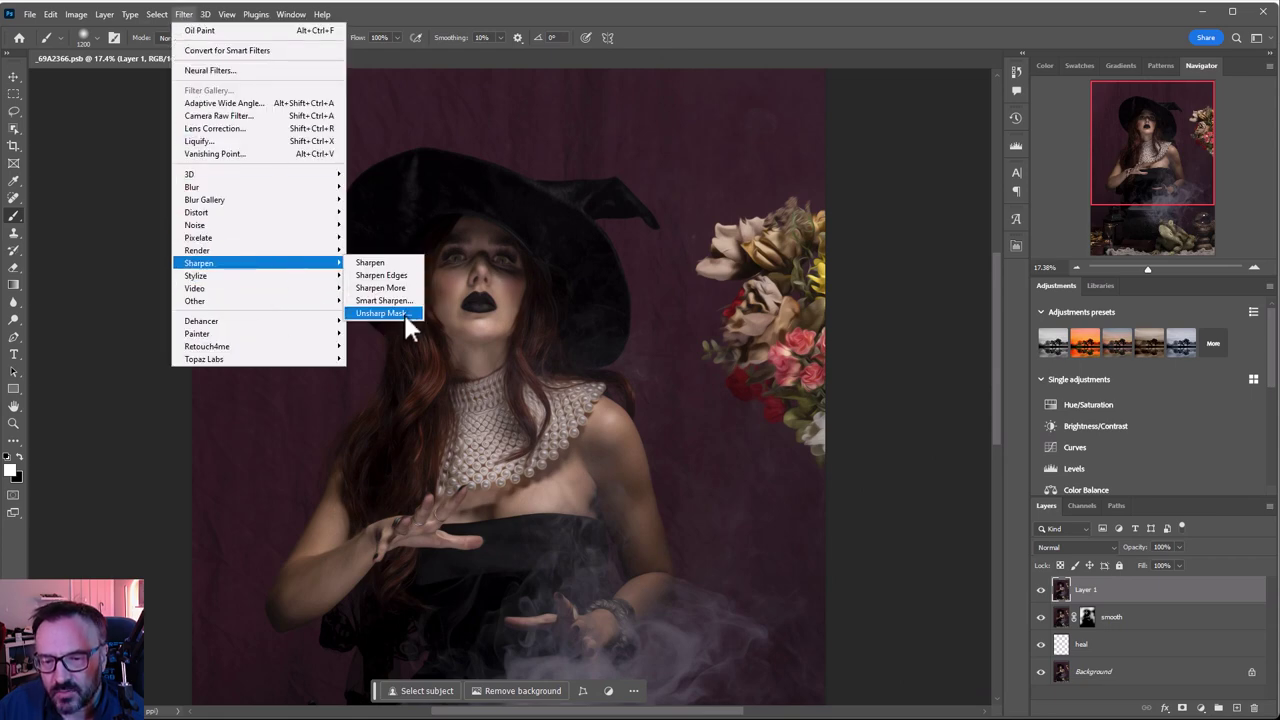
{"action": "left_click", "coordinate": [400, 312]}
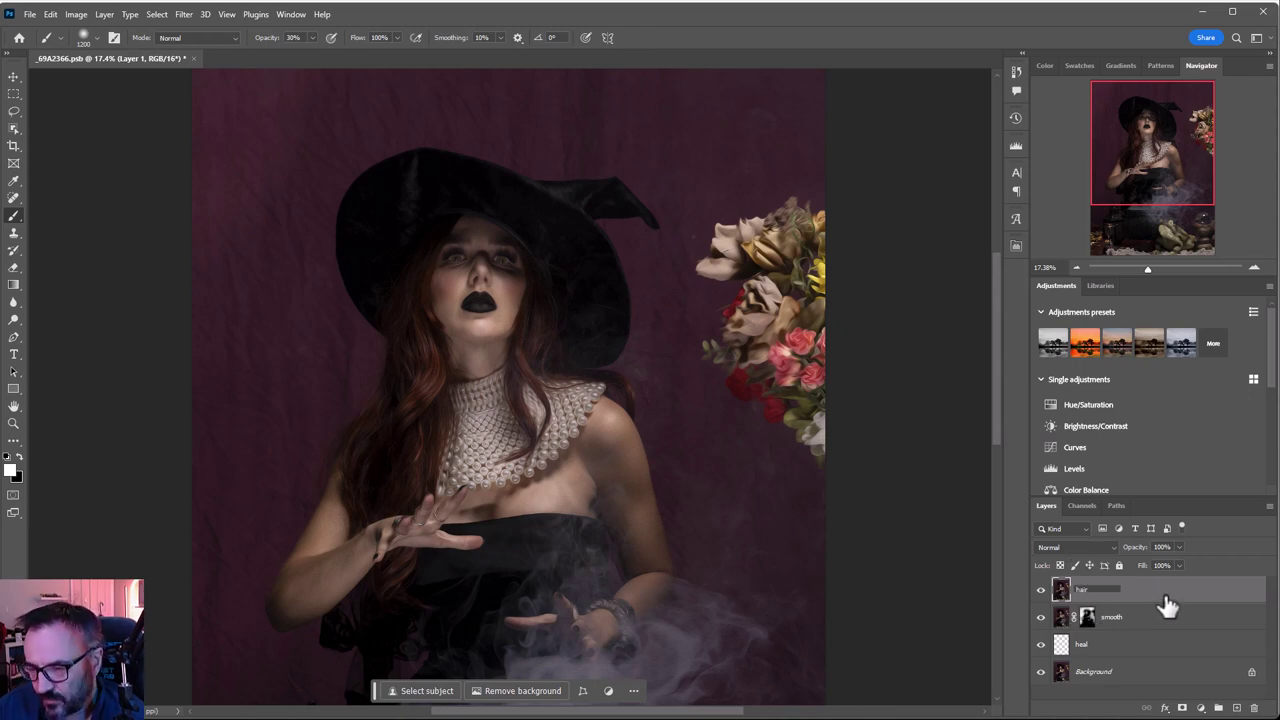
Name the stamped layer "hair" and give it a black layer mask that hides its effect.
{"action": "key", "text": "Return"}
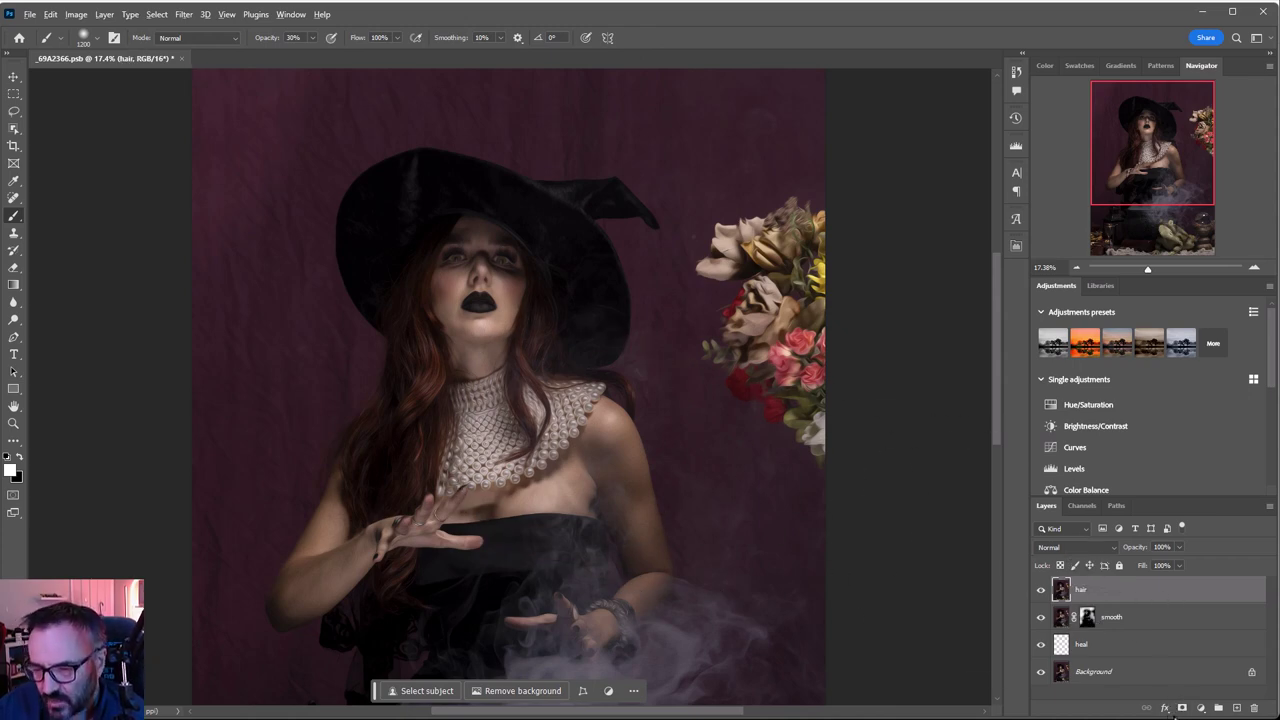
{"action": "left_click", "coordinate": [1183, 708], "text": "alt"}
Reveal the oil-paint effect with a 500-pixel brush over the long hair beside the face, down to the raised hand.
{"action": "scroll", "coordinate": [381, 347], "scroll_direction": "up", "scroll_amount": 5}
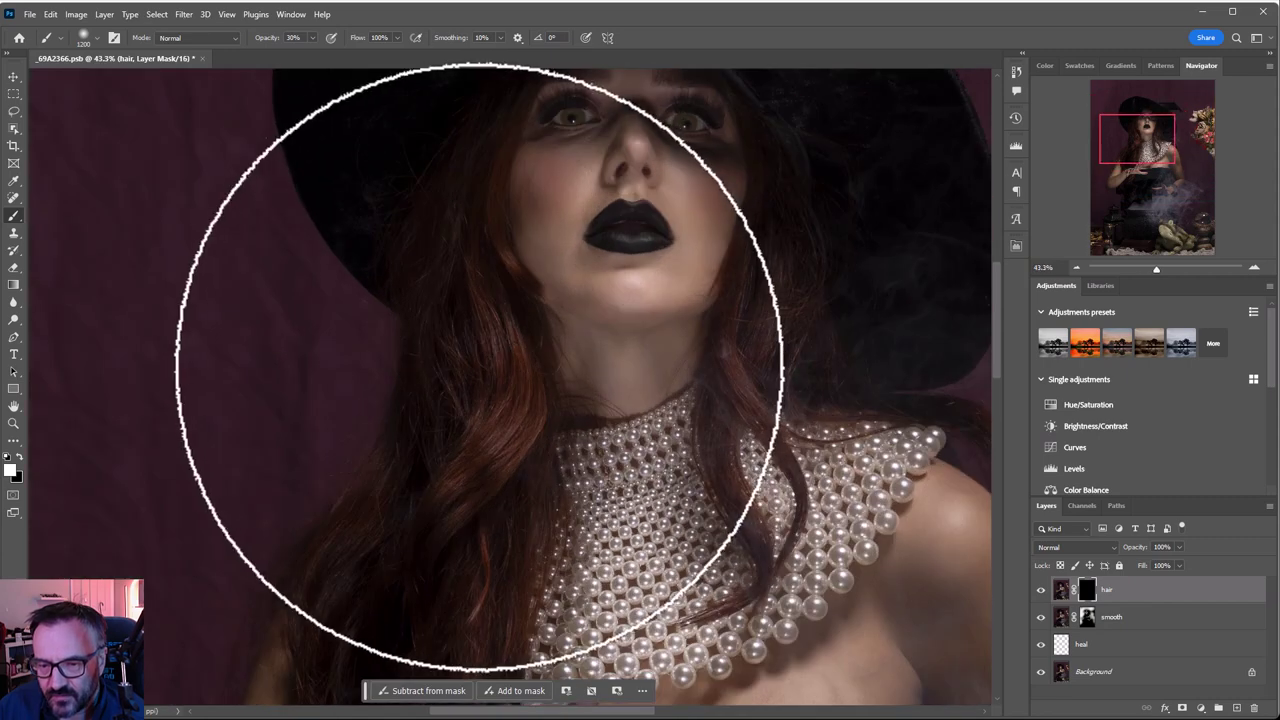
{"action": "key", "text": "bracketleft"}
{"action": "key", "text": "bracketleft"}
{"action": "key", "text": "bracketleft"}
{"action": "key", "text": "bracketleft"}
{"action": "key", "text": "bracketleft"}
{"action": "key", "text": "bracketleft"}
{"action": "key", "text": "bracketleft"}
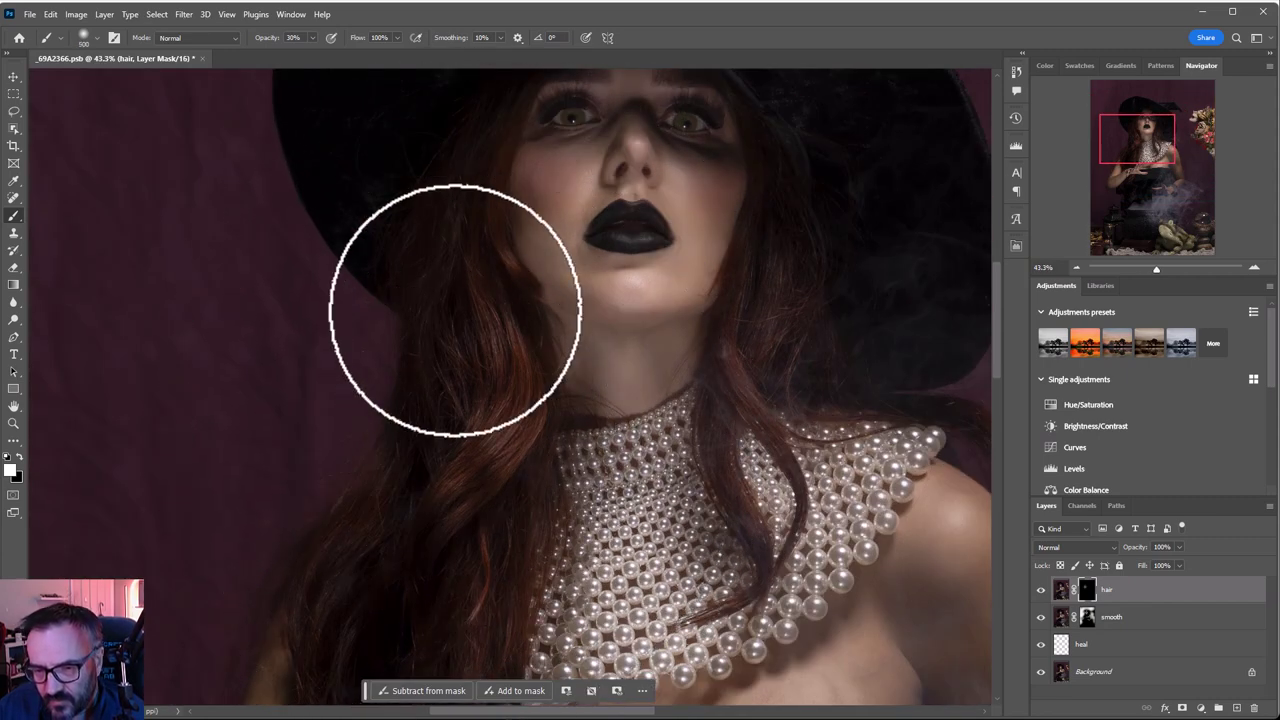
{"action": "key", "text": "1"}
{"action": "left_click_drag", "start_coordinate": [533, 506], "coordinate": [600, 286]}
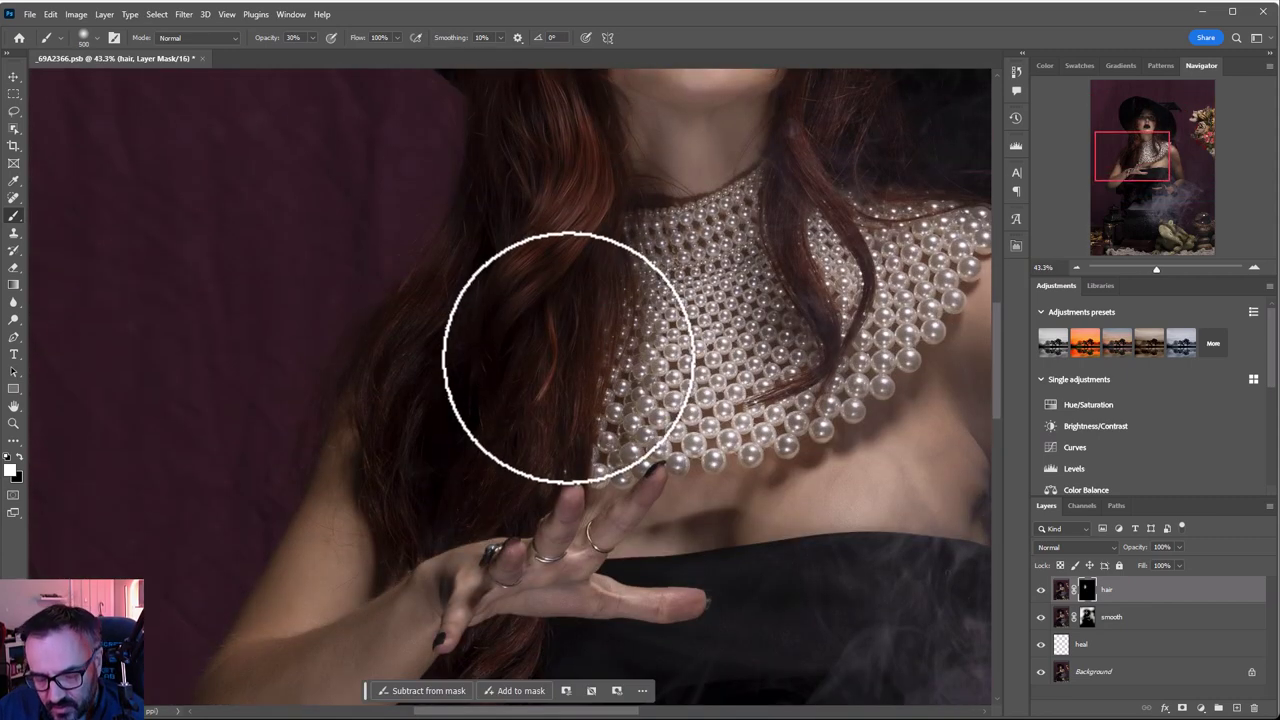
{"action": "mouse_move", "coordinate": [434, 492]}
{"action": "left_mouse_down"}
{"action": "mouse_move", "coordinate": [447, 448]}
{"action": "mouse_move", "coordinate": [389, 465]}
{"action": "mouse_move", "coordinate": [532, 351]}
{"action": "mouse_move", "coordinate": [577, 364]}
{"action": "mouse_move", "coordinate": [559, 399]}
{"action": "mouse_move", "coordinate": [522, 370]}
{"action": "left_mouse_up"}
{"action": "left_click_drag", "start_coordinate": [503, 261], "coordinate": [503, 571]}
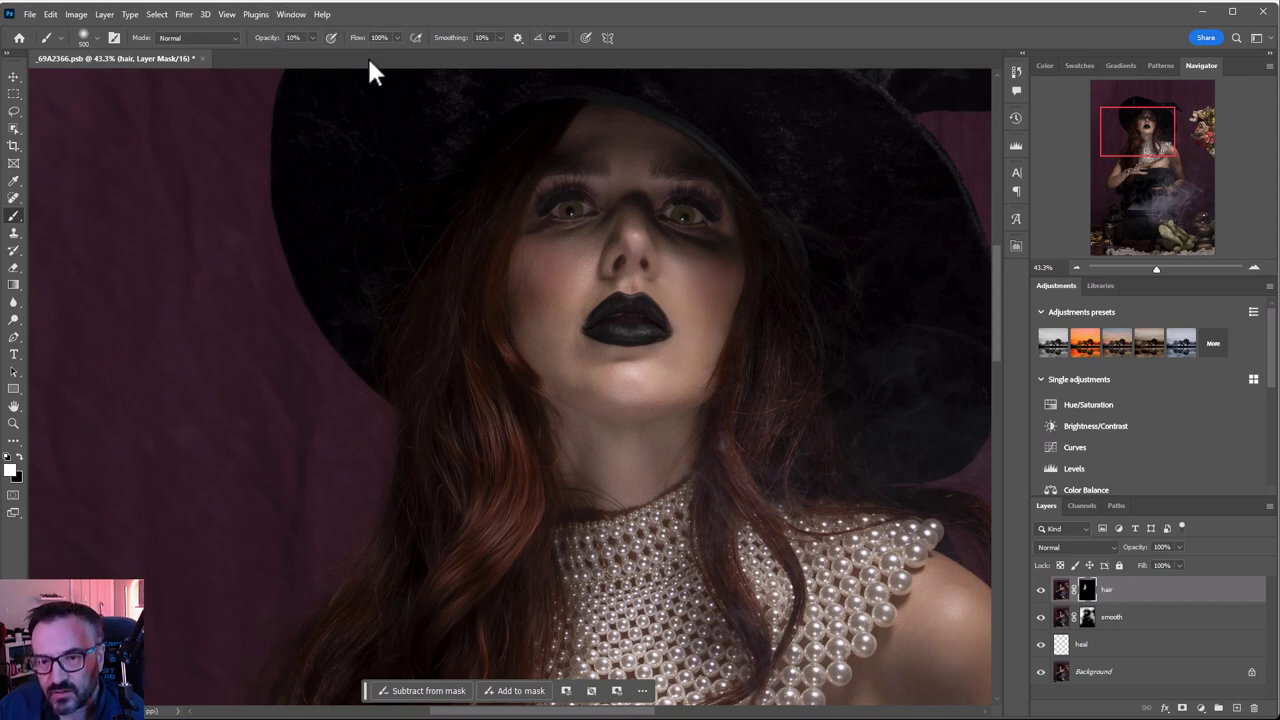
Paint the effect at 10% opacity over the remaining hair beside the pearl collar and behind the bare shoulder.
{"action": "key", "text": "1"}
{"action": "mouse_move", "coordinate": [696, 290]}
{"action": "left_mouse_down"}
{"action": "mouse_move", "coordinate": [660, 340]}
{"action": "mouse_move", "coordinate": [651, 317]}
{"action": "mouse_move", "coordinate": [688, 394]}
{"action": "mouse_move", "coordinate": [920, 486]}
{"action": "left_mouse_up"}
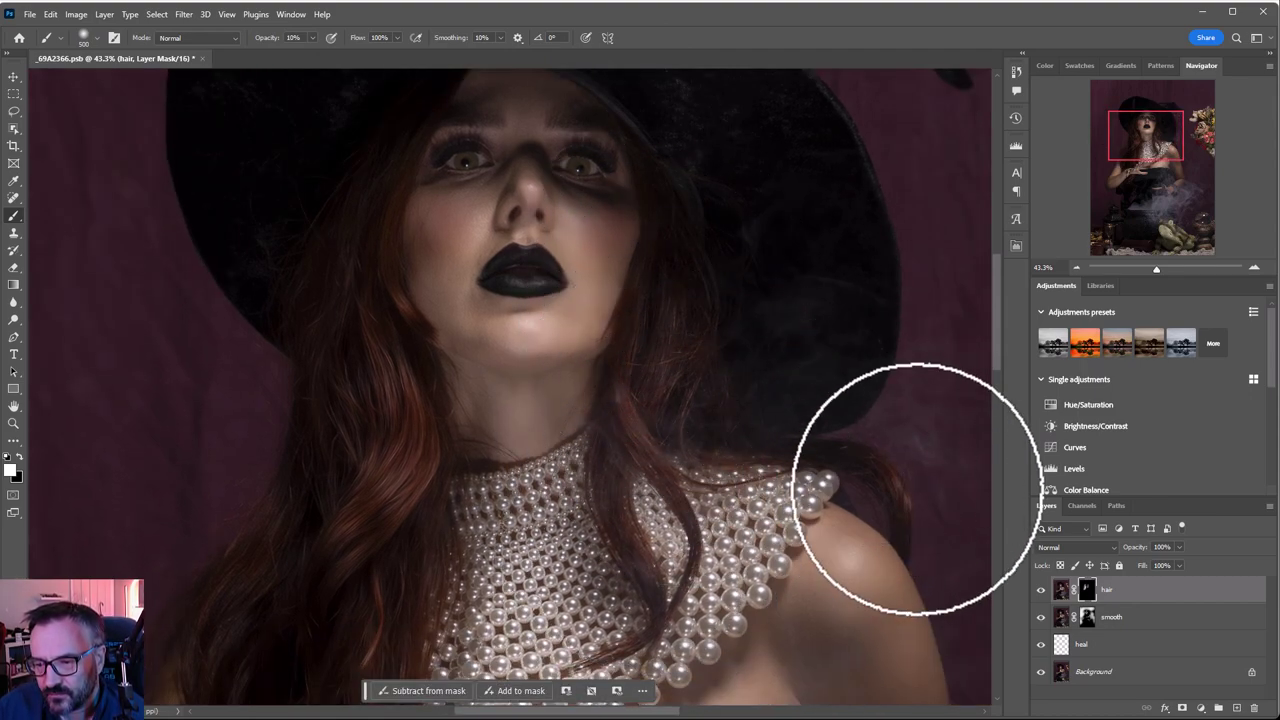
{"action": "left_click_drag", "start_coordinate": [486, 600], "coordinate": [474, 291]}
{"action": "mouse_move", "coordinate": [560, 620]}
{"action": "left_mouse_down"}
{"action": "mouse_move", "coordinate": [597, 309]}
{"action": "mouse_move", "coordinate": [530, 577]}
{"action": "left_mouse_up"}
Brush the oil-paint effect over the flower bouquet on the mask at 10% opacity.
{"action": "mouse_move", "coordinate": [656, 365]}
{"action": "left_mouse_down"}
{"action": "mouse_move", "coordinate": [586, 420]}
{"action": "mouse_move", "coordinate": [360, 434]}
{"action": "mouse_move", "coordinate": [186, 618]}
{"action": "left_mouse_up"}
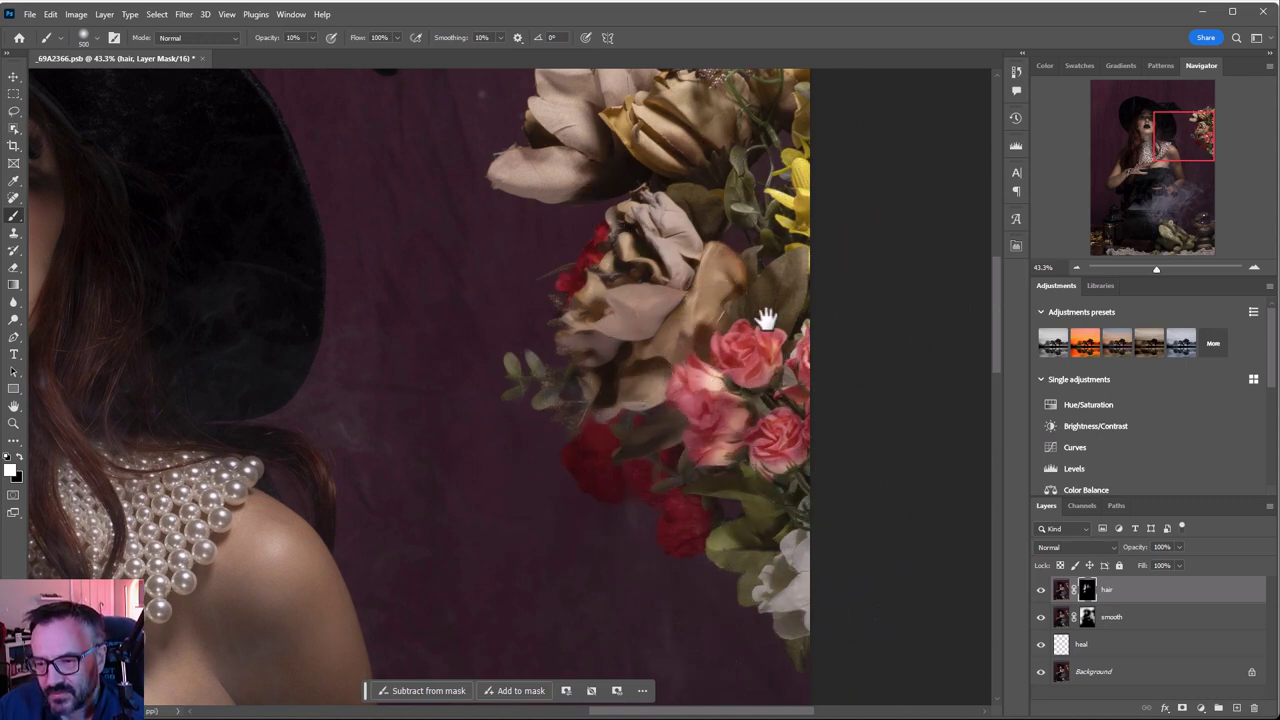
{"action": "left_click_drag", "start_coordinate": [763, 314], "coordinate": [805, 370]}
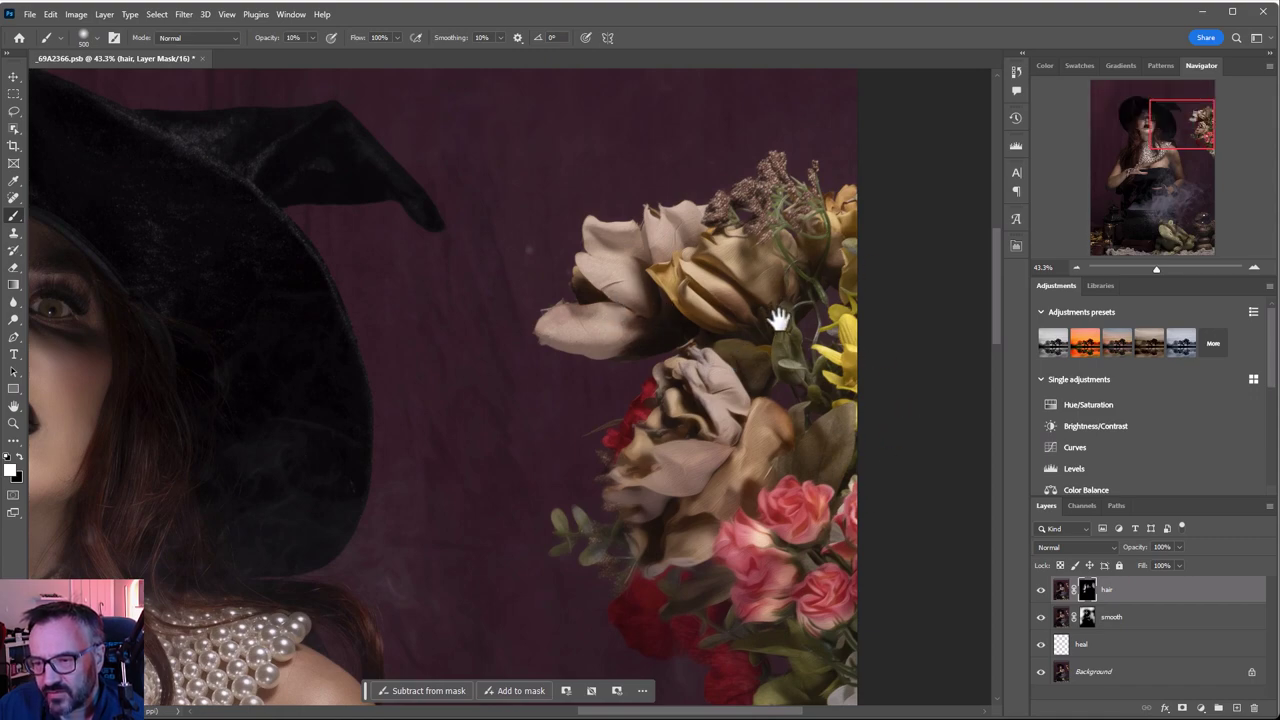
{"action": "left_click_drag", "start_coordinate": [477, 474], "coordinate": [903, 331]}
{"action": "left_click_drag", "start_coordinate": [391, 414], "coordinate": [615, 483]}
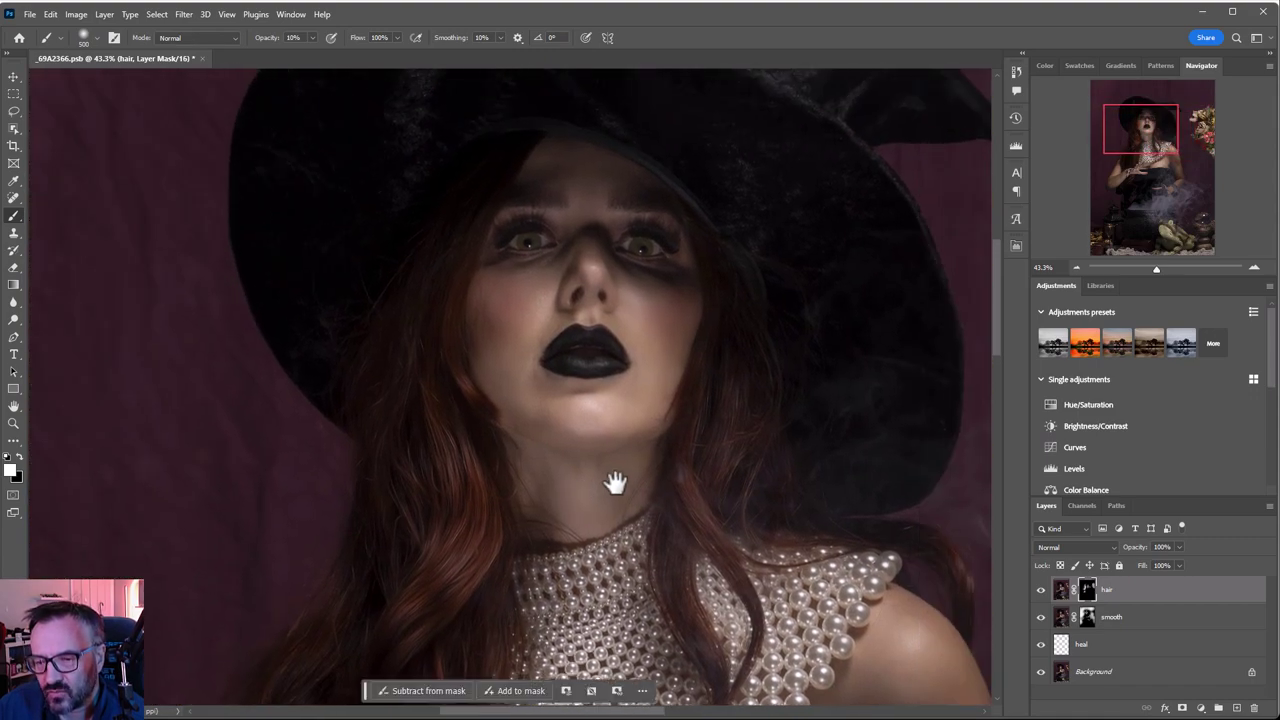
Lasso curved areas of the backdrop along the left and right edges of the photo.
{"action": "scroll", "coordinate": [624, 484], "scroll_direction": "down", "scroll_amount": 6}
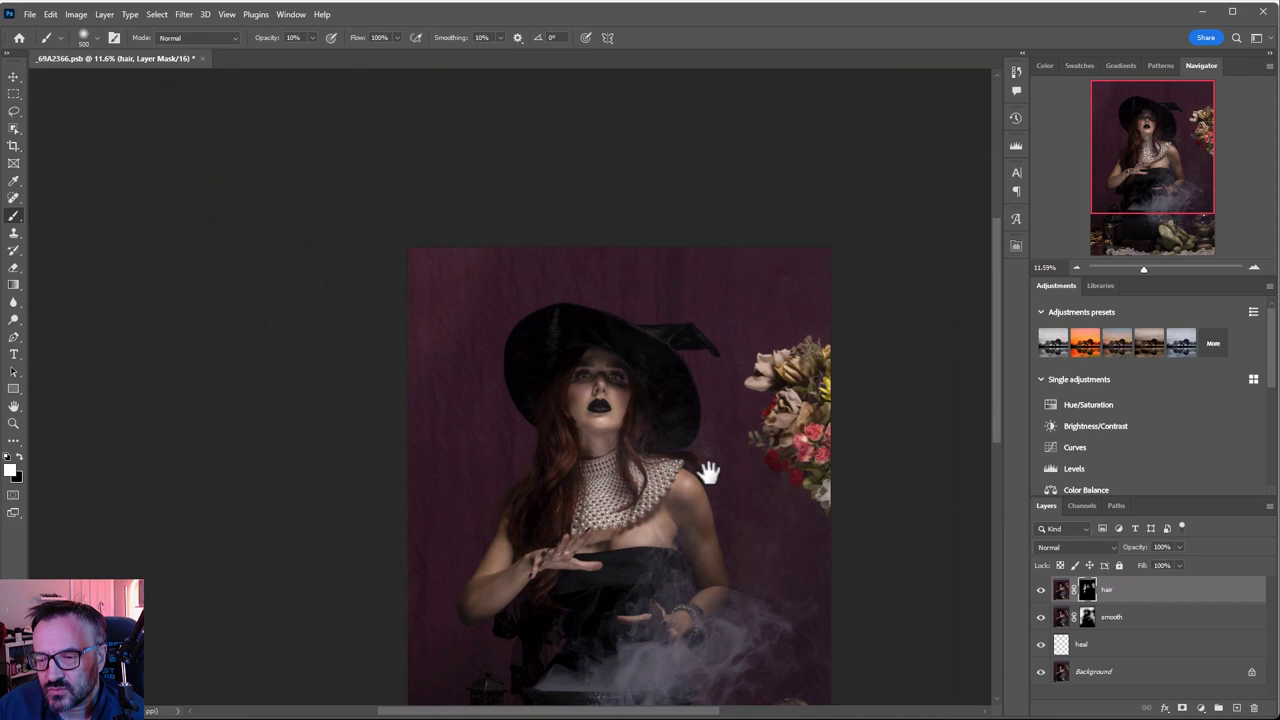
{"action": "left_click_drag", "start_coordinate": [708, 466], "coordinate": [686, 391]}
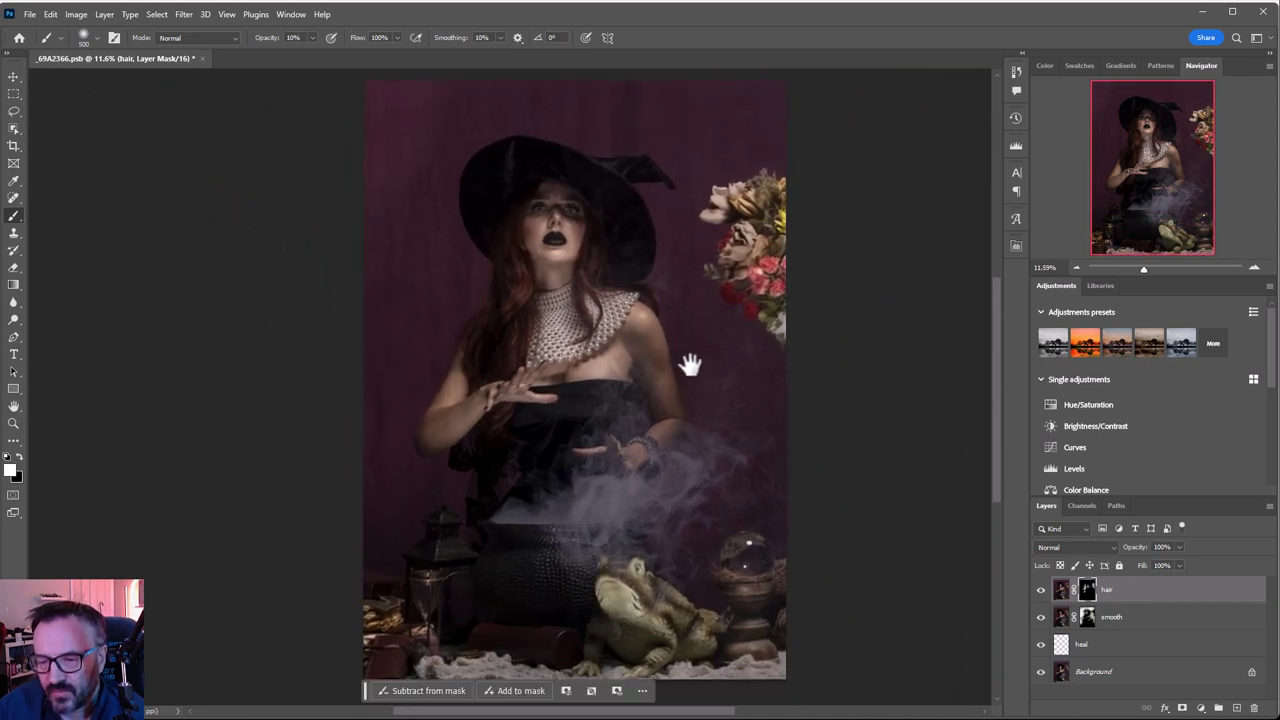
{"action": "scroll", "coordinate": [700, 358], "scroll_direction": "down", "scroll_amount": 1}
{"action": "scroll", "coordinate": [700, 358], "scroll_direction": "up", "scroll_amount": 1}
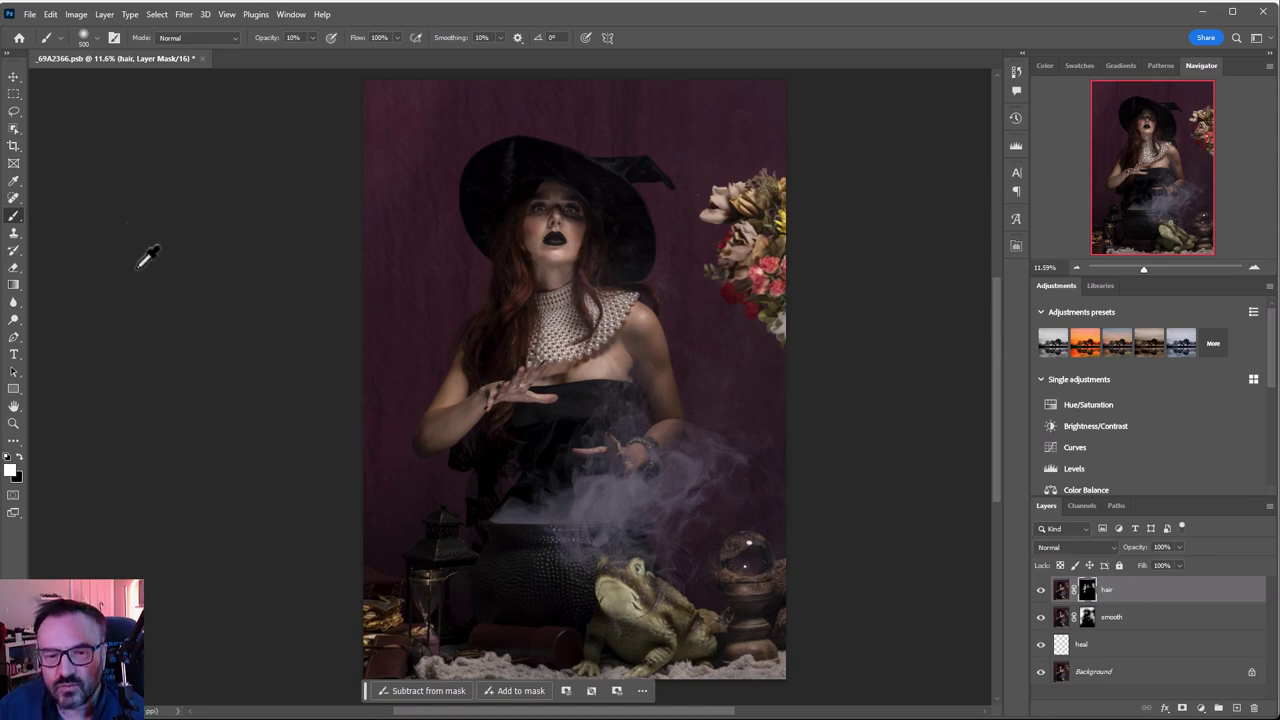
{"action": "left_click", "coordinate": [11, 112]}
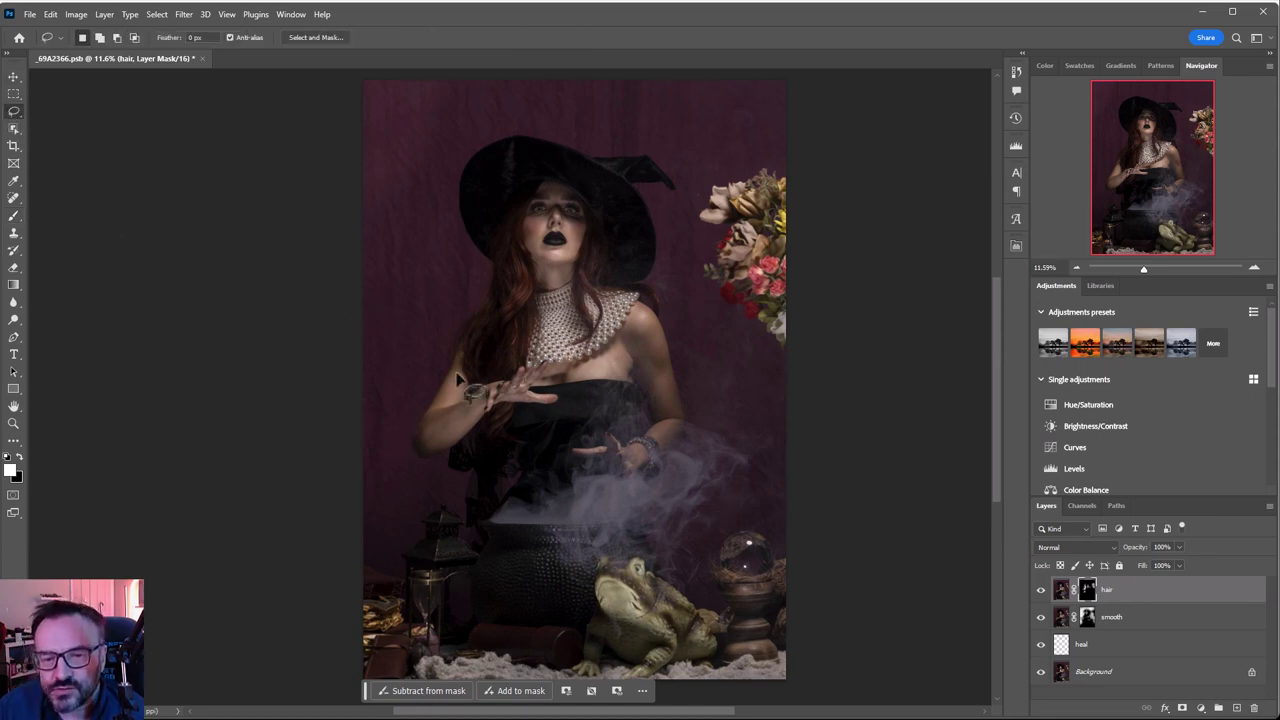
{"action": "left_click_drag", "start_coordinate": [786, 352], "coordinate": [770, 388]}
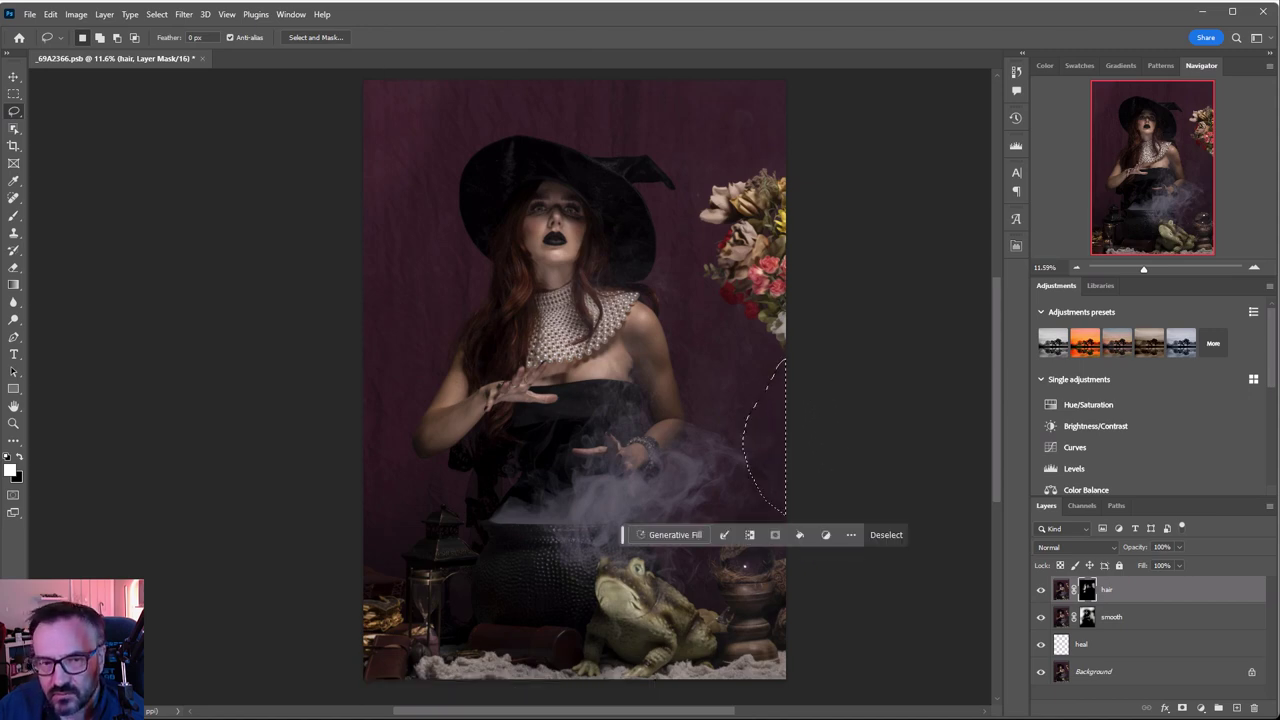
{"action": "key", "text": "shift+F5"}
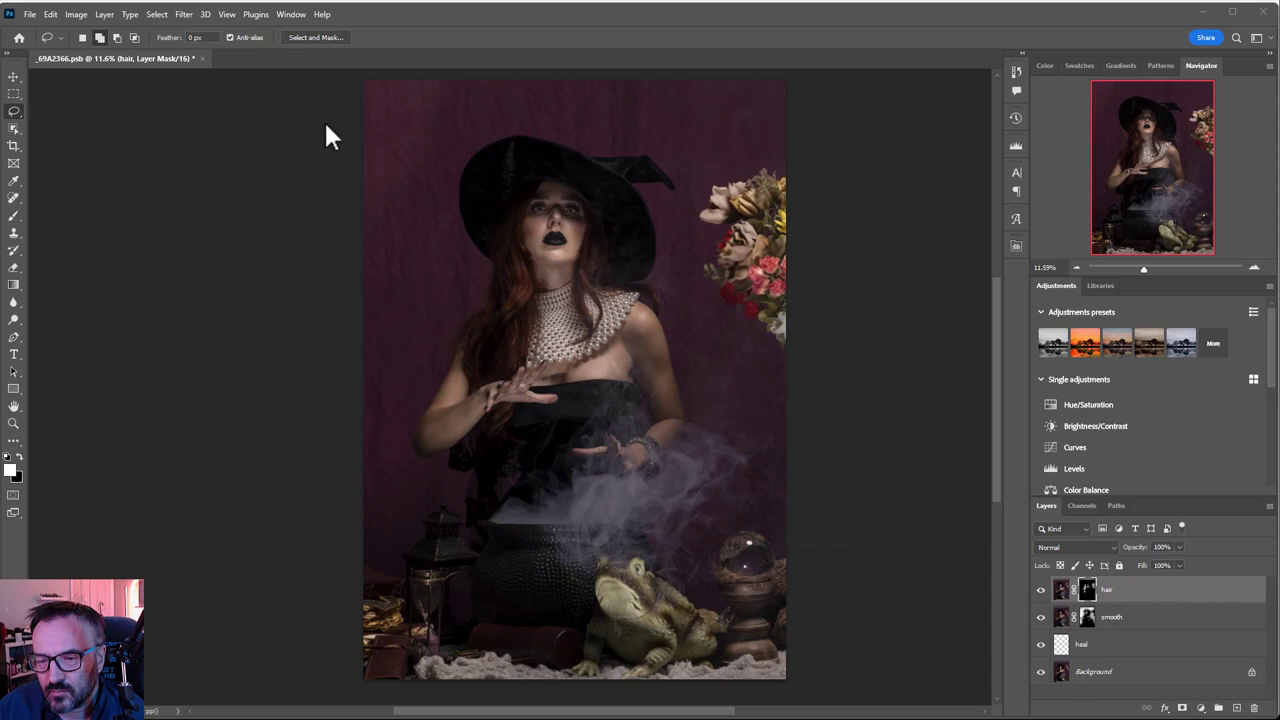
{"action": "left_click", "coordinate": [424, 17]}
Use Generative Fill with the prompt "dead flowers" on the selected edge areas and choose the second variation.
{"action": "left_click", "coordinate": [675, 535]}
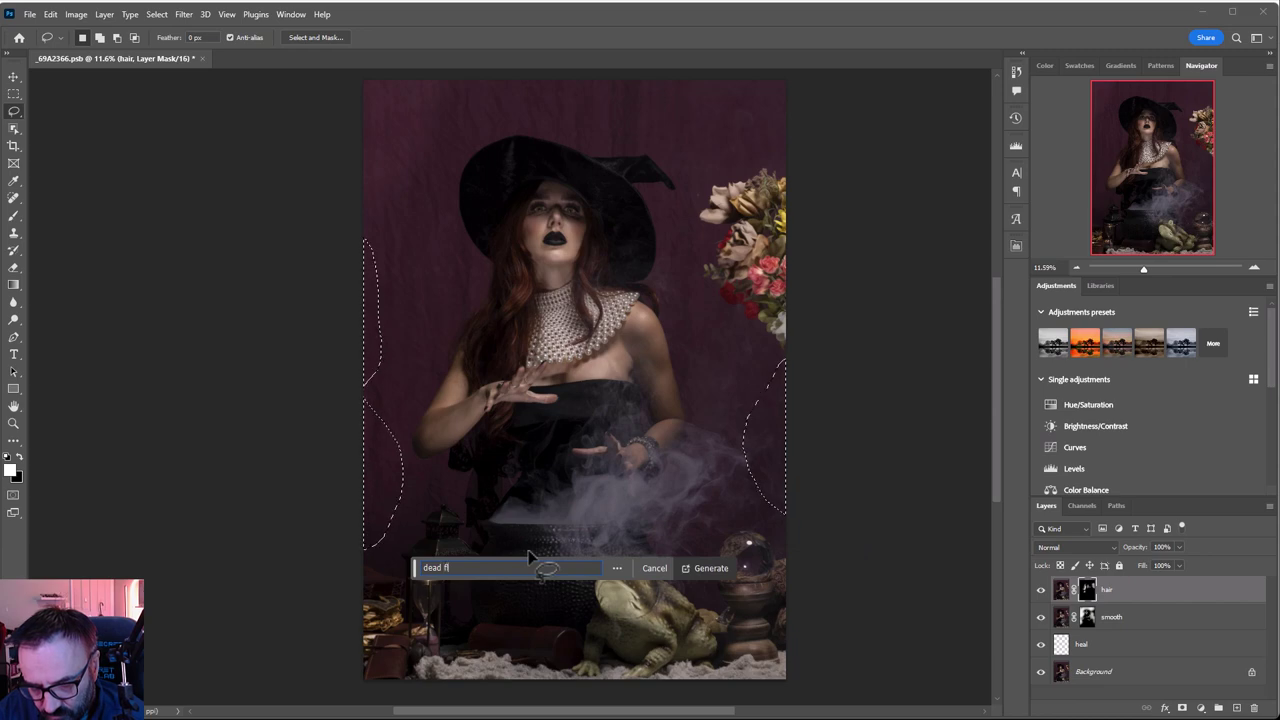
{"action": "left_click", "coordinate": [705, 568]}
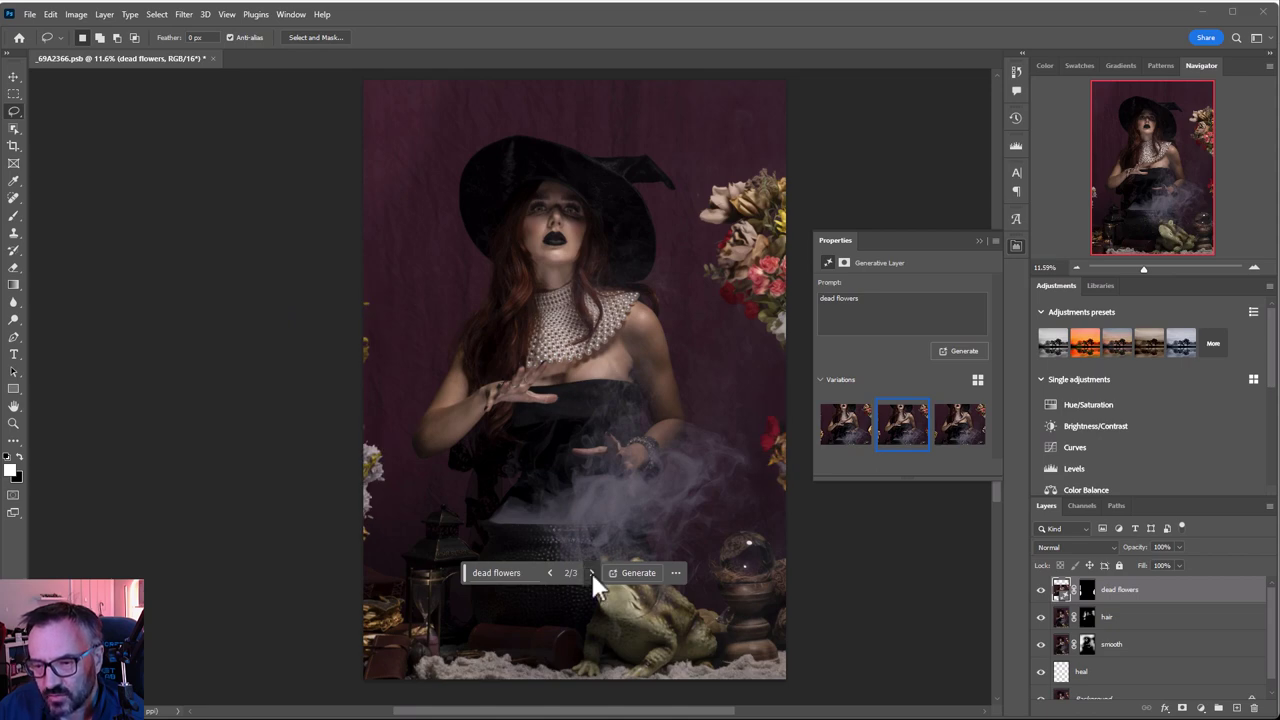
{"action": "left_click", "coordinate": [592, 573]}
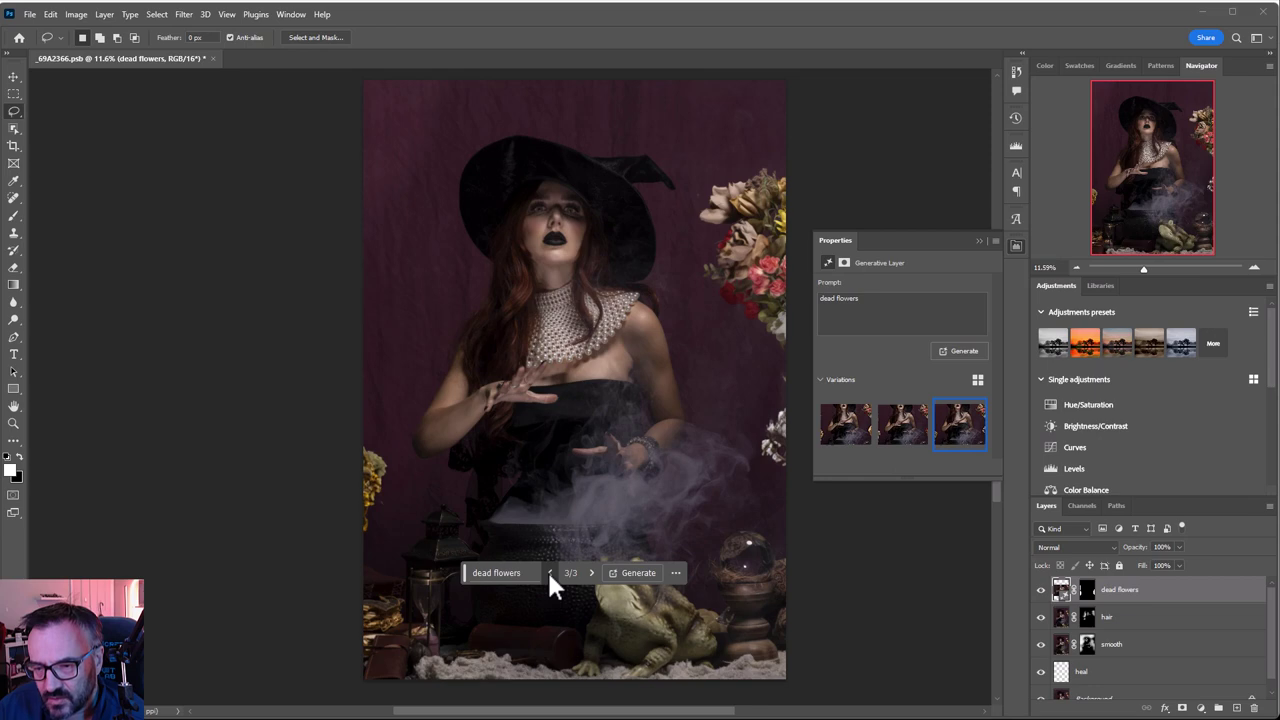
{"action": "left_click", "coordinate": [549, 574]}
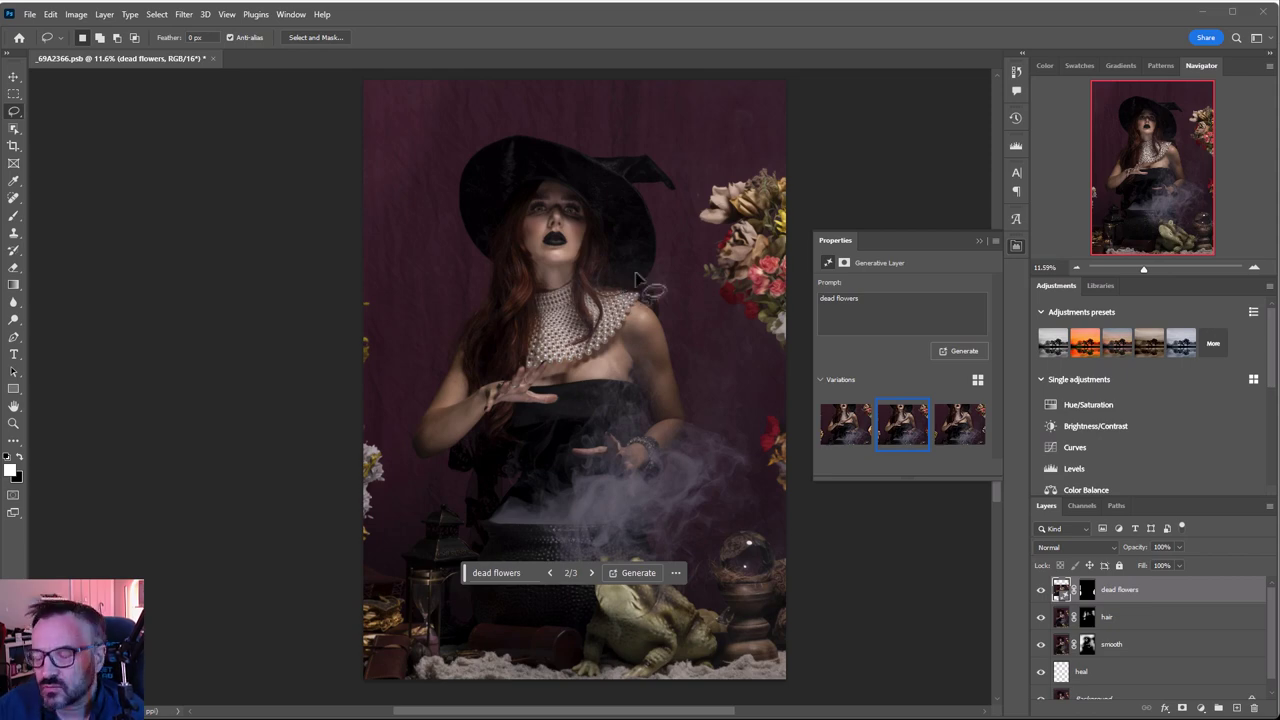
Lasso the inside of the crystal ball on the wooden stand at the lower right of the photo.
{"action": "left_click", "coordinate": [14, 77]}
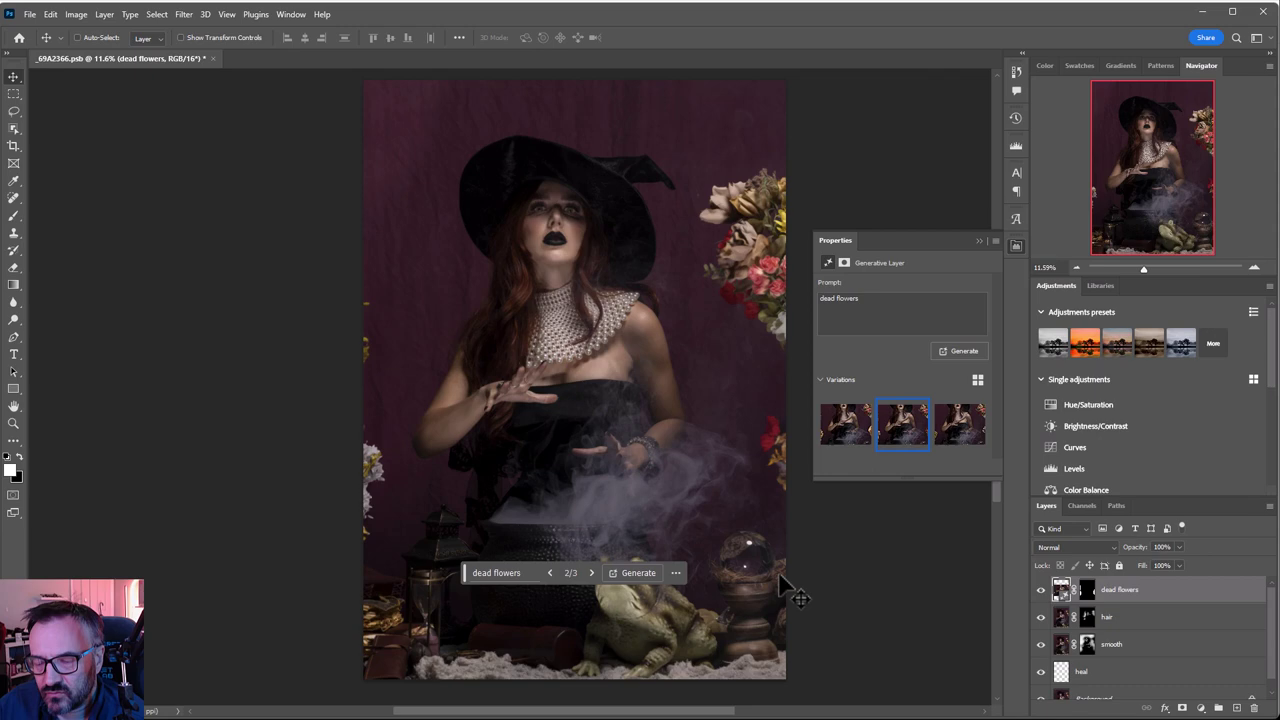
{"action": "scroll", "coordinate": [770, 600], "scroll_direction": "up", "scroll_amount": 8}
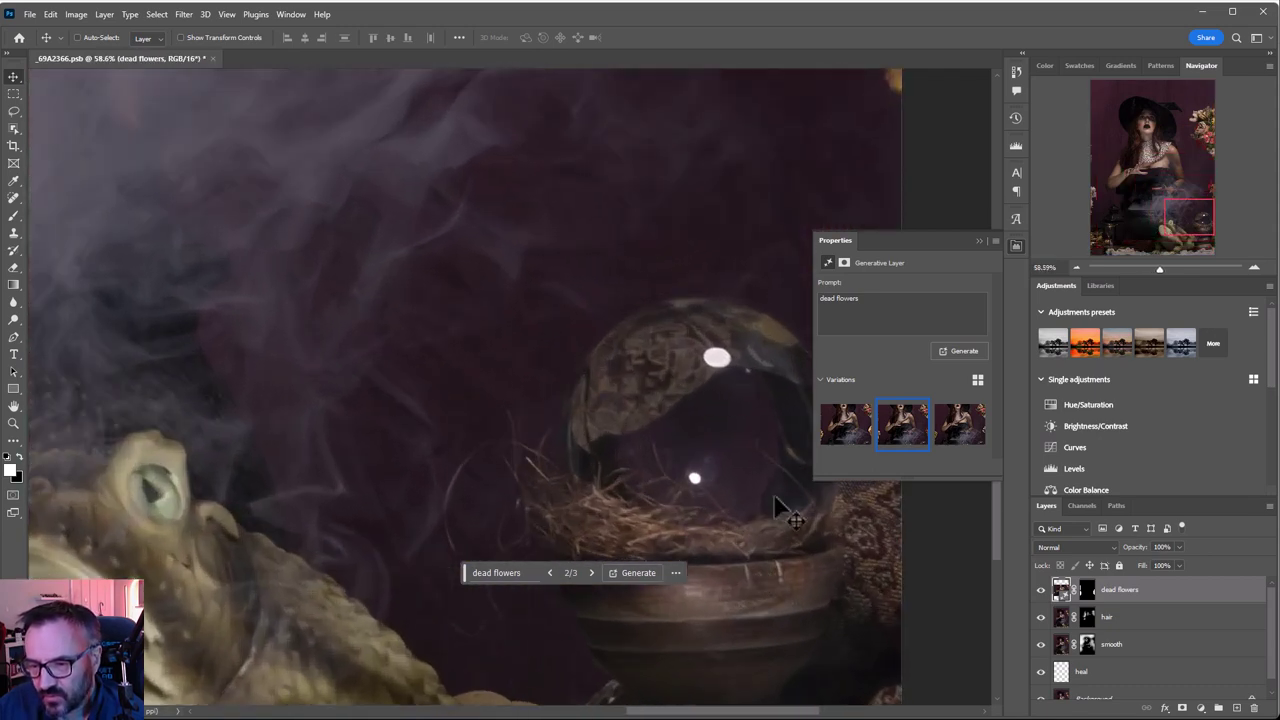
{"action": "left_click_drag", "start_coordinate": [778, 505], "coordinate": [608, 449]}
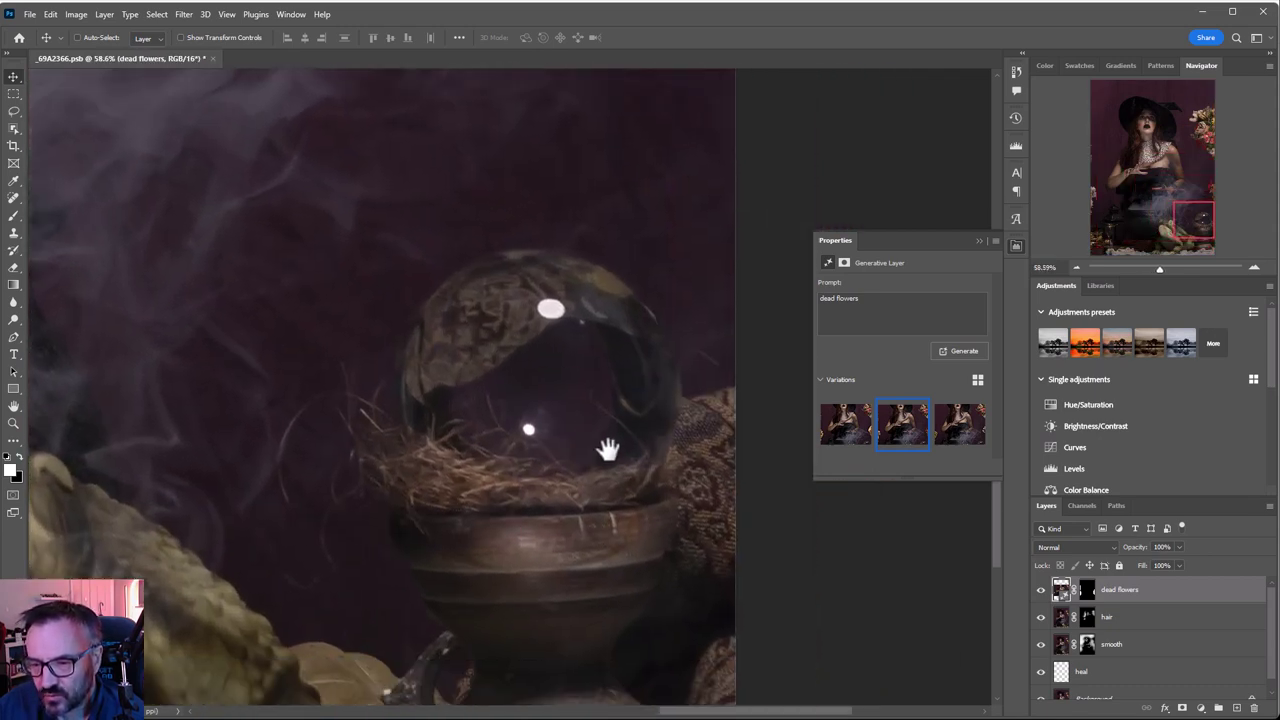
{"action": "left_click", "coordinate": [14, 111]}
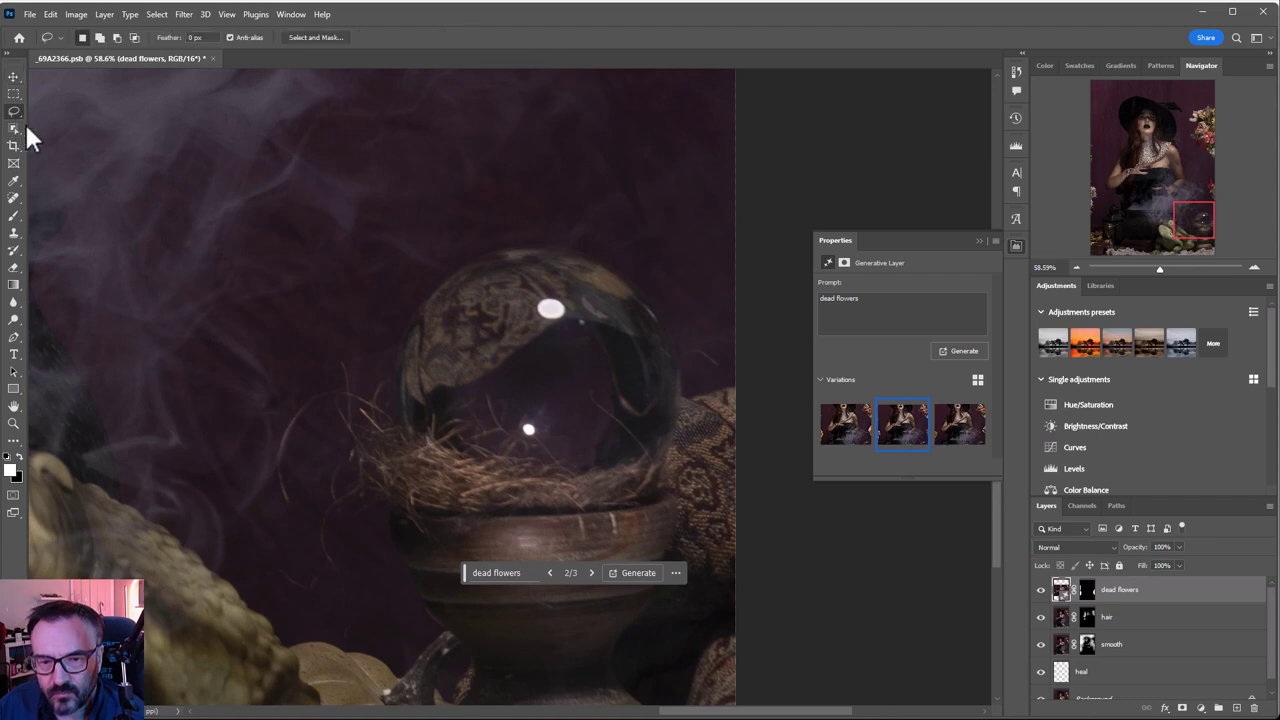
{"action": "mouse_move", "coordinate": [519, 264]}
{"action": "left_mouse_down"}
{"action": "mouse_move", "coordinate": [478, 272]}
{"action": "mouse_move", "coordinate": [446, 318]}
{"action": "left_mouse_up"}
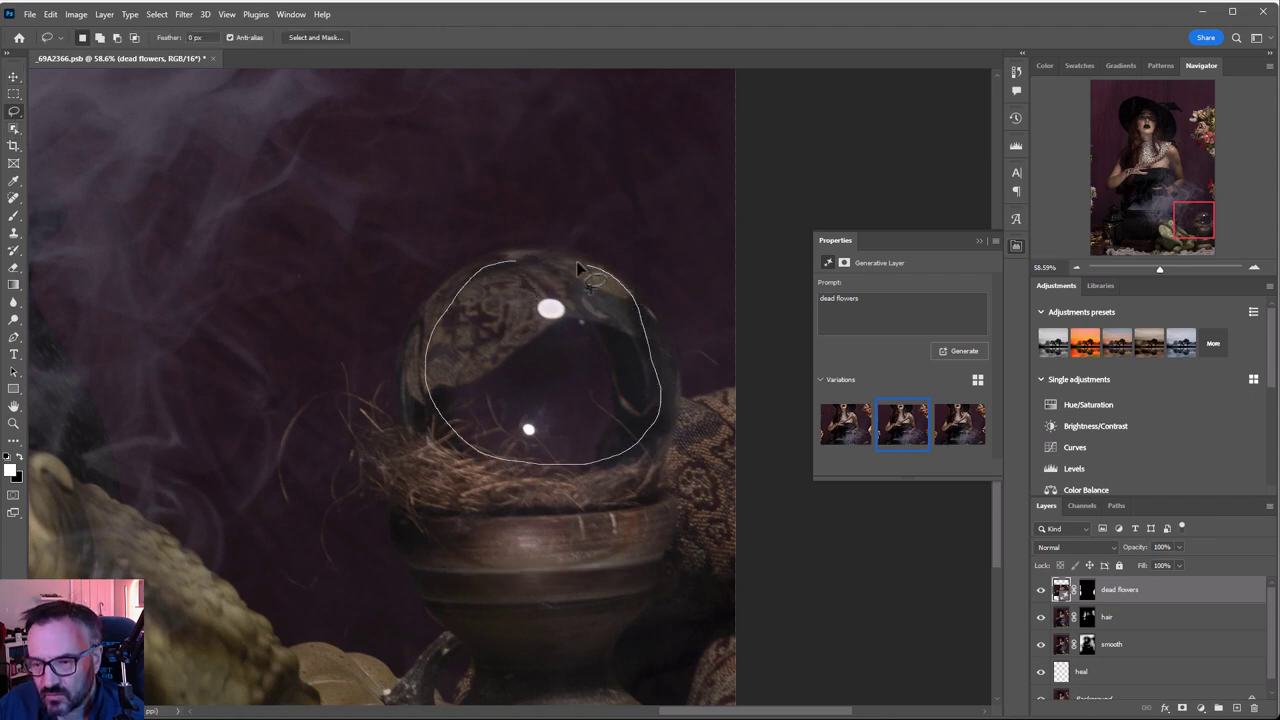
{"action": "left_click_drag", "start_coordinate": [578, 268], "coordinate": [540, 262]}
Use Generative Fill with the prompt "eye inside the glass globe" on the crystal ball selection and choose the third variation.
{"action": "left_click", "coordinate": [467, 484]}
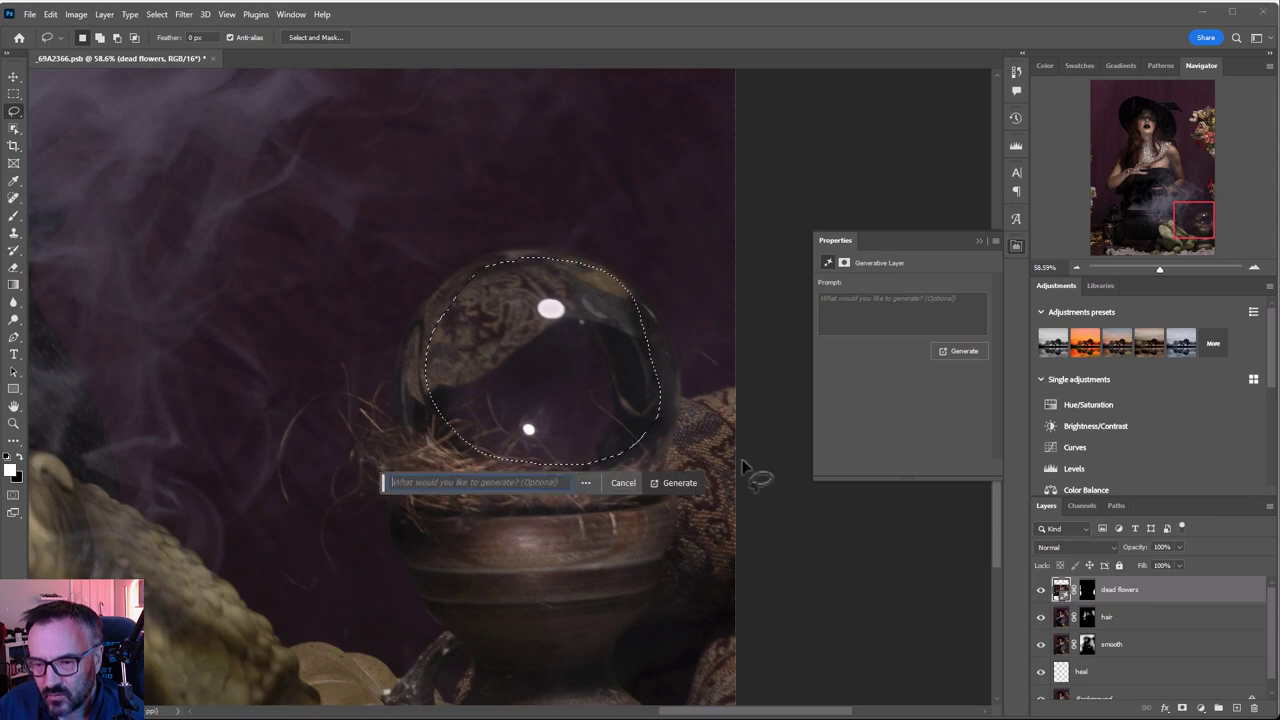
{"action": "type", "text": "eye inside the"}
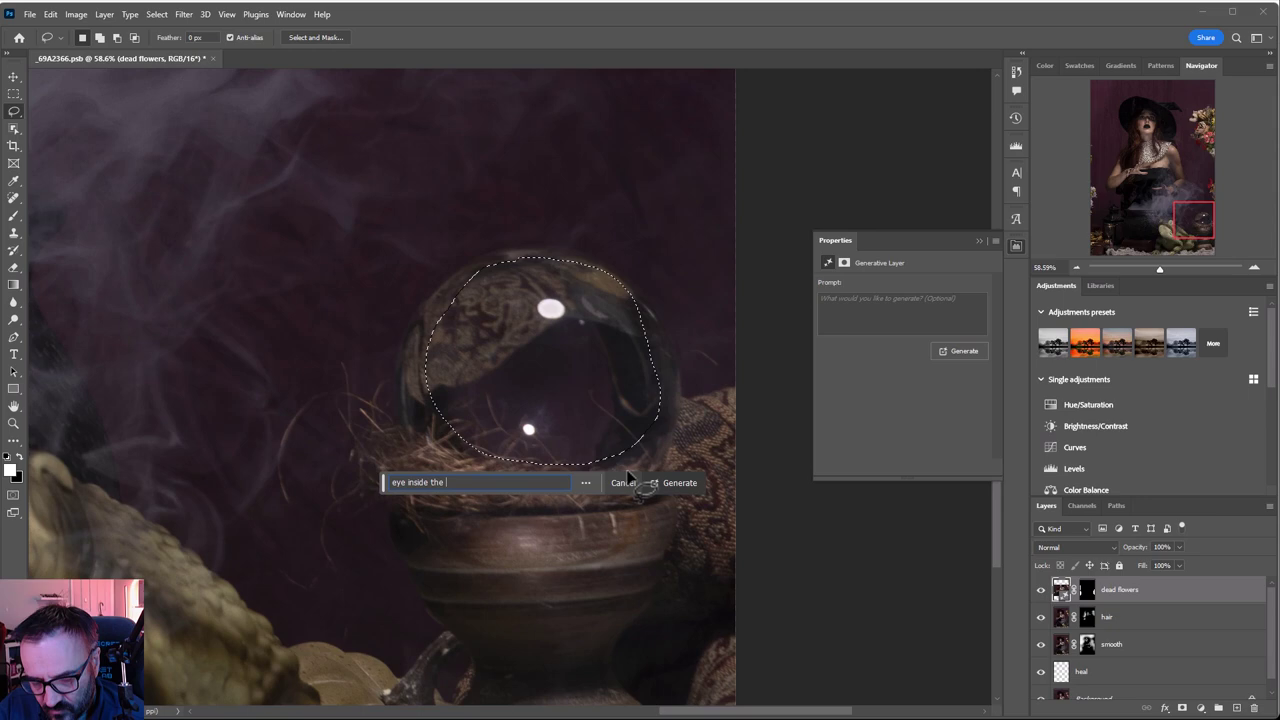
{"action": "type", "text": " glass gl"}
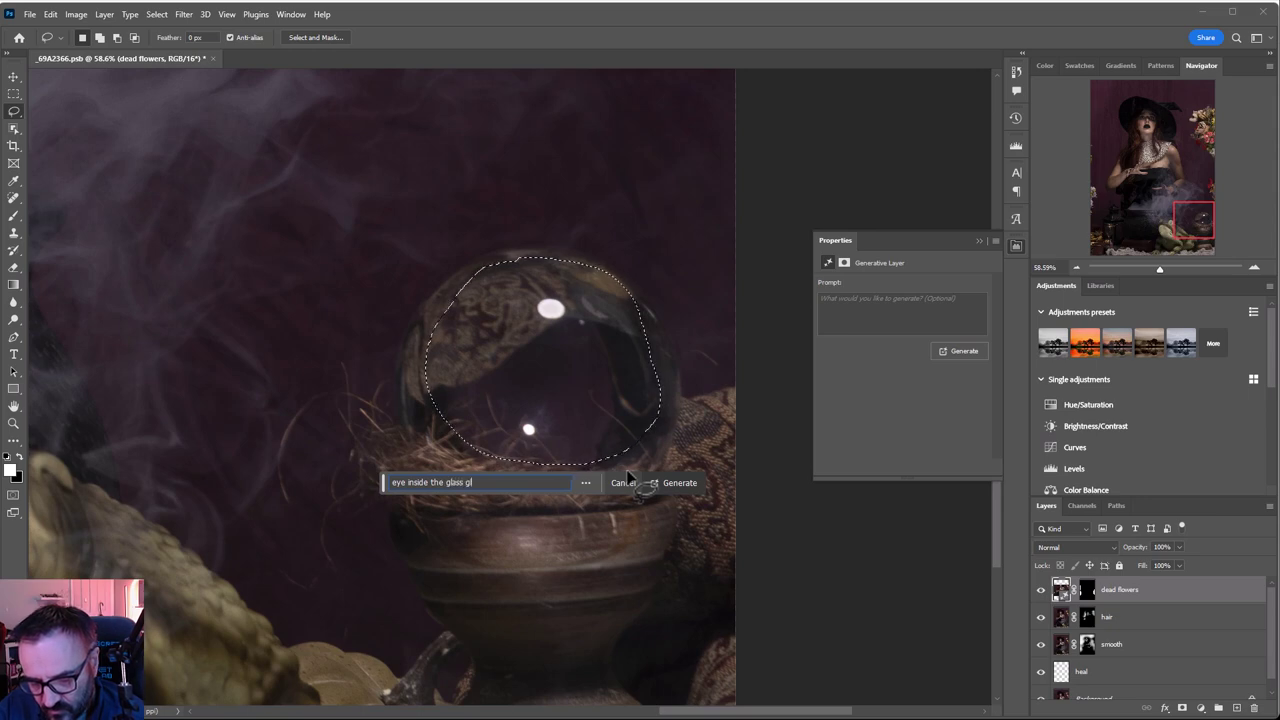
{"action": "type", "text": "obe"}
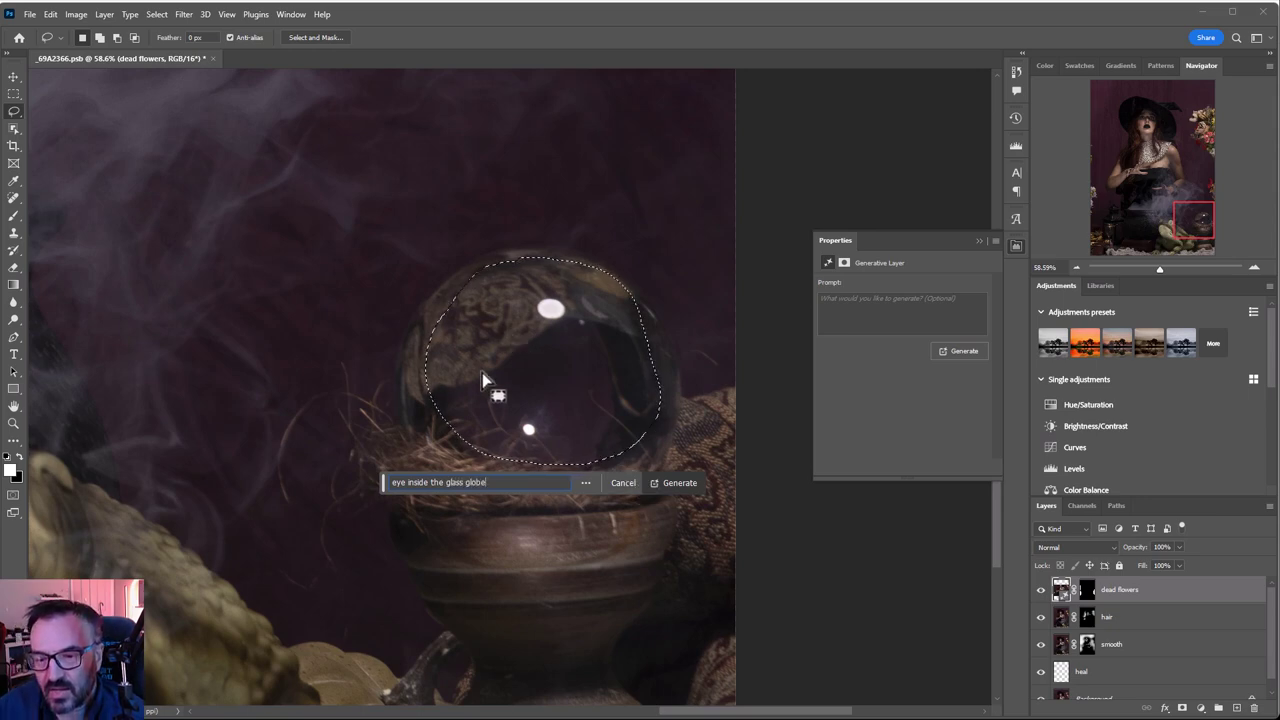
{"action": "left_click", "coordinate": [670, 486]}
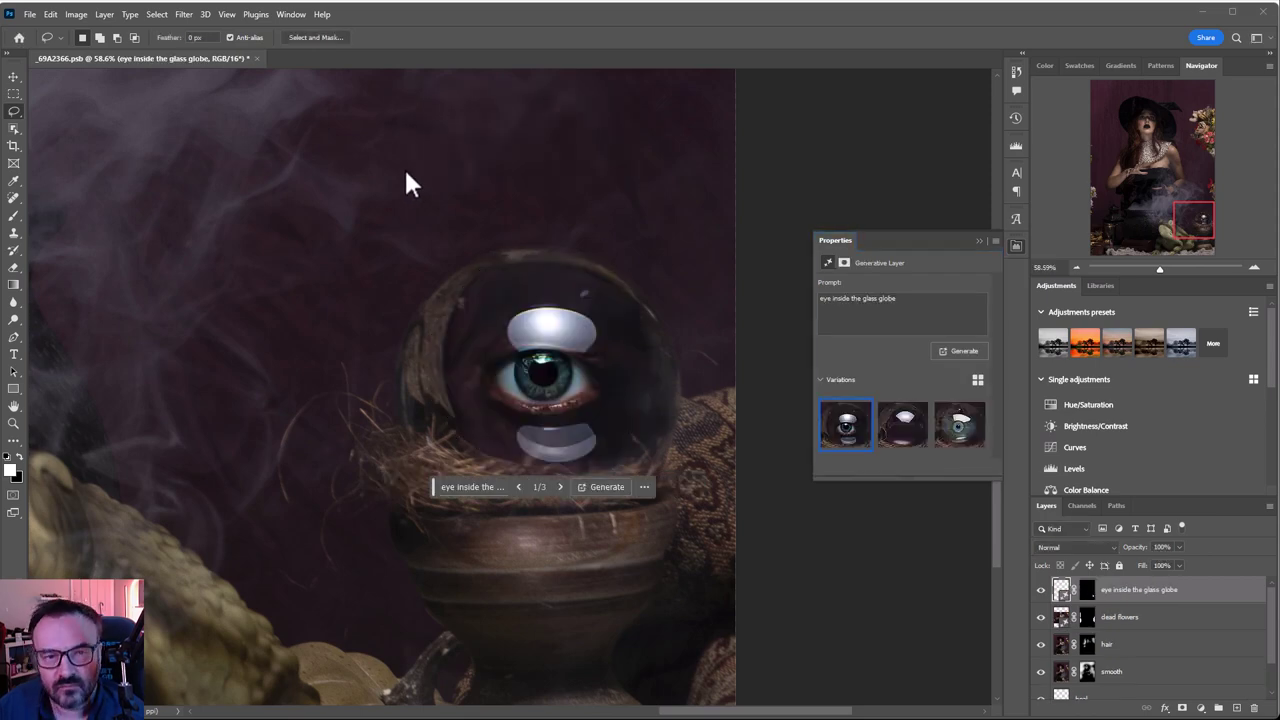
{"action": "left_click", "coordinate": [560, 487]}
{"action": "left_click", "coordinate": [560, 487]}
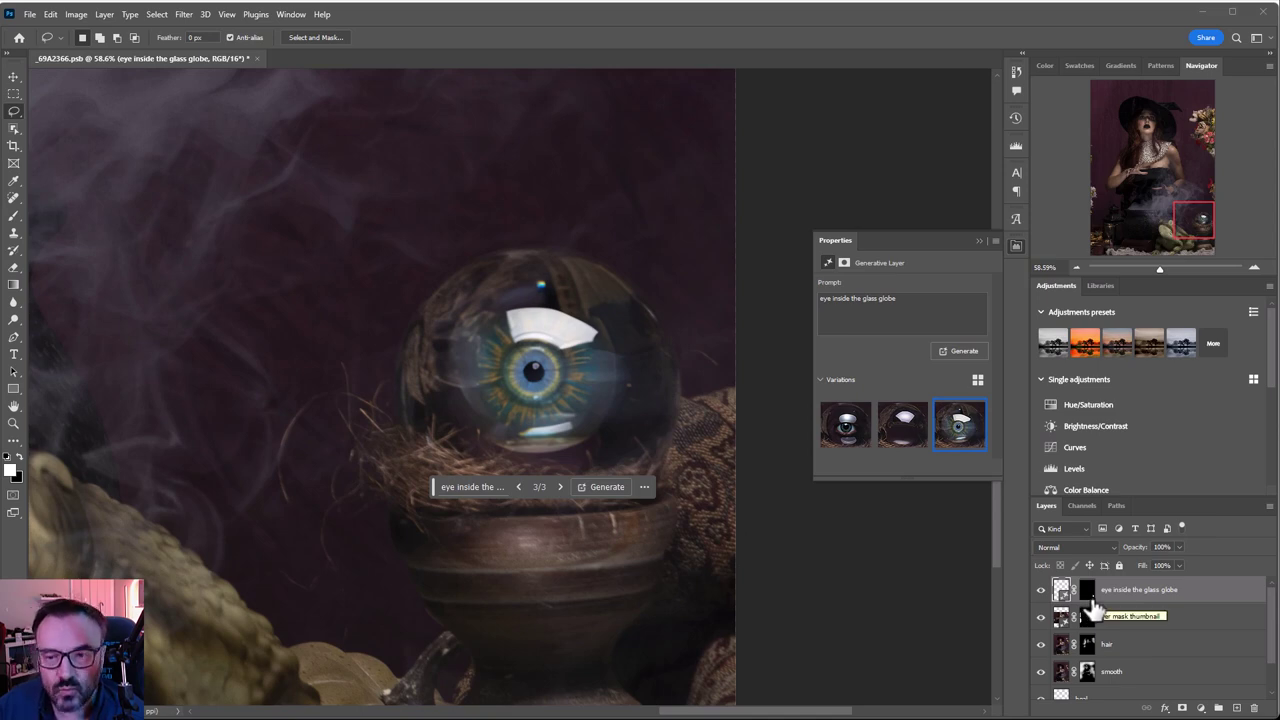
Lower the opacity of the generated eye layer to 45%.
{"action": "left_click", "coordinate": [1180, 547]}
{"action": "left_click_drag", "start_coordinate": [1132, 557], "coordinate": [1137, 557]}
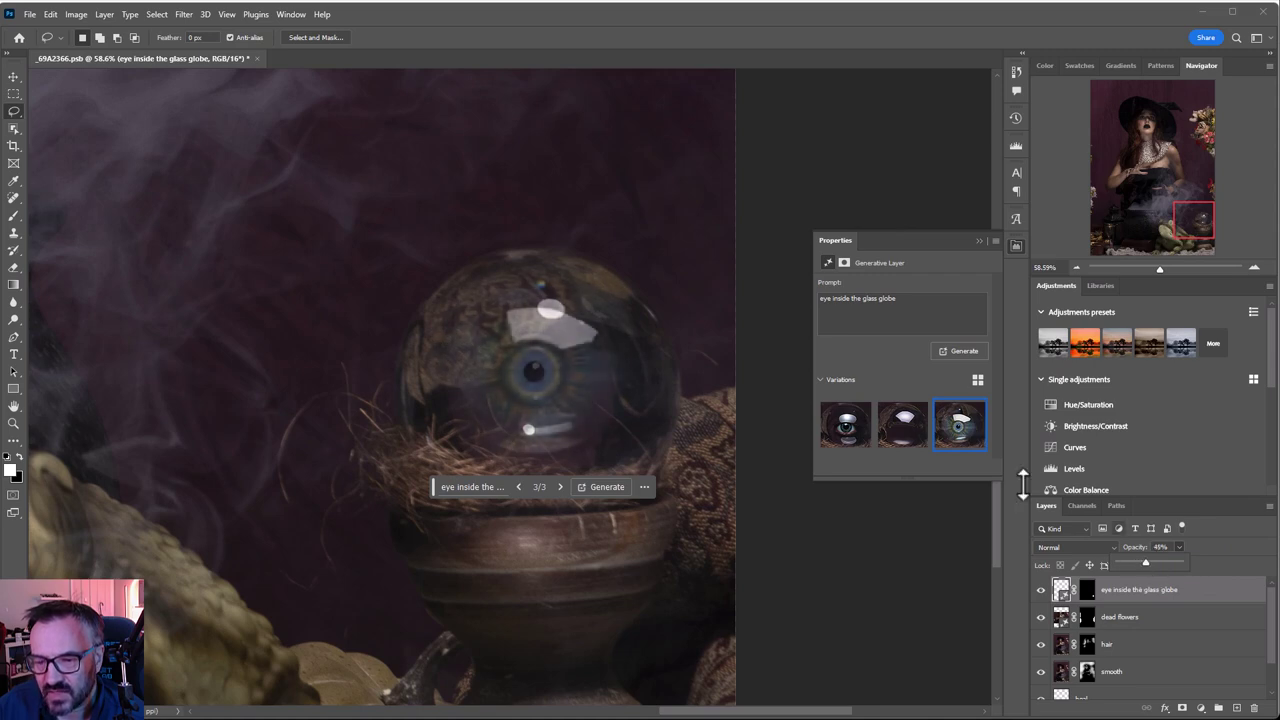
{"action": "left_click", "coordinate": [13, 76]}
{"action": "scroll", "coordinate": [290, 298], "scroll_direction": "down", "scroll_amount": 8}
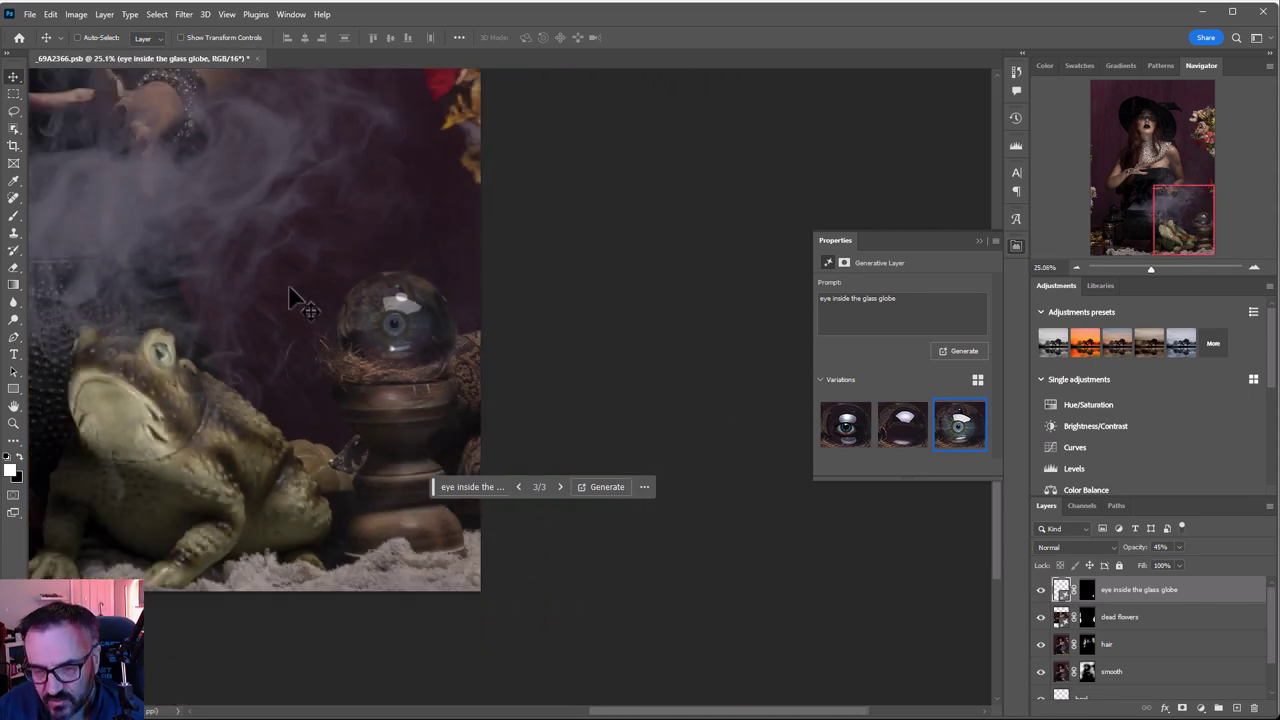
{"action": "left_click_drag", "start_coordinate": [253, 237], "coordinate": [538, 434]}
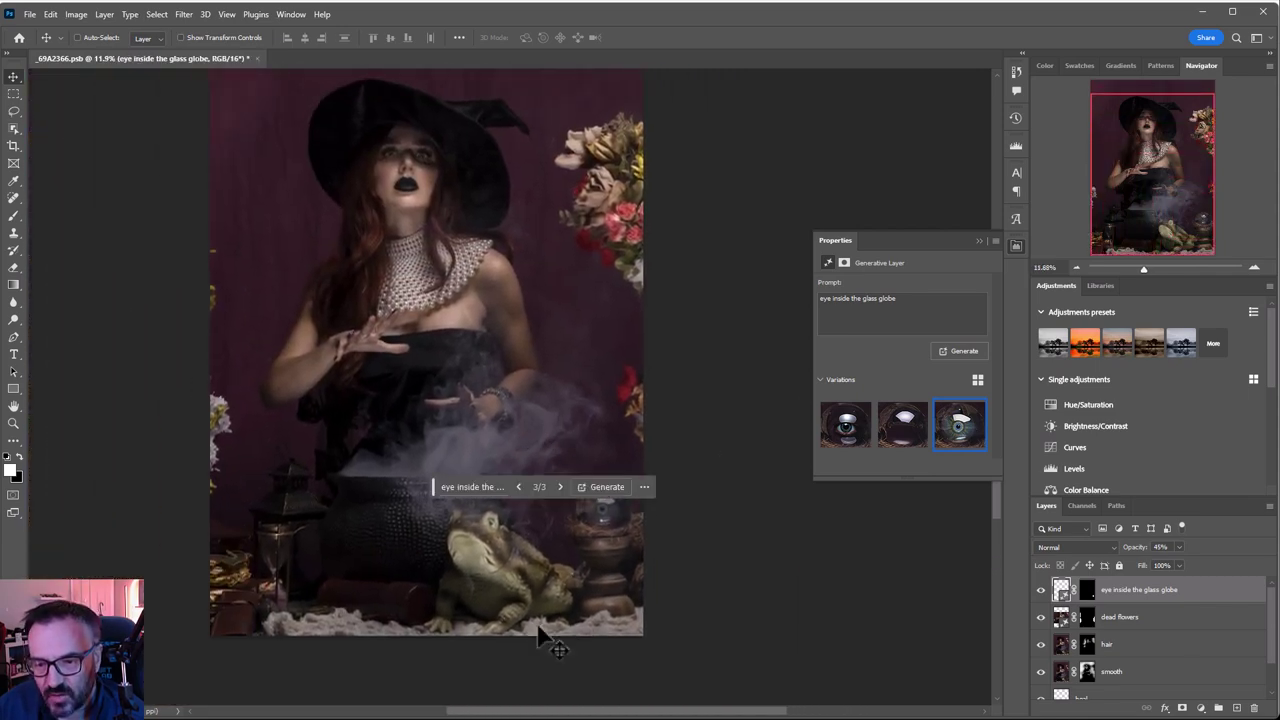
{"action": "left_click_drag", "start_coordinate": [399, 260], "coordinate": [417, 283]}
{"action": "key", "text": "ctrl+z"}
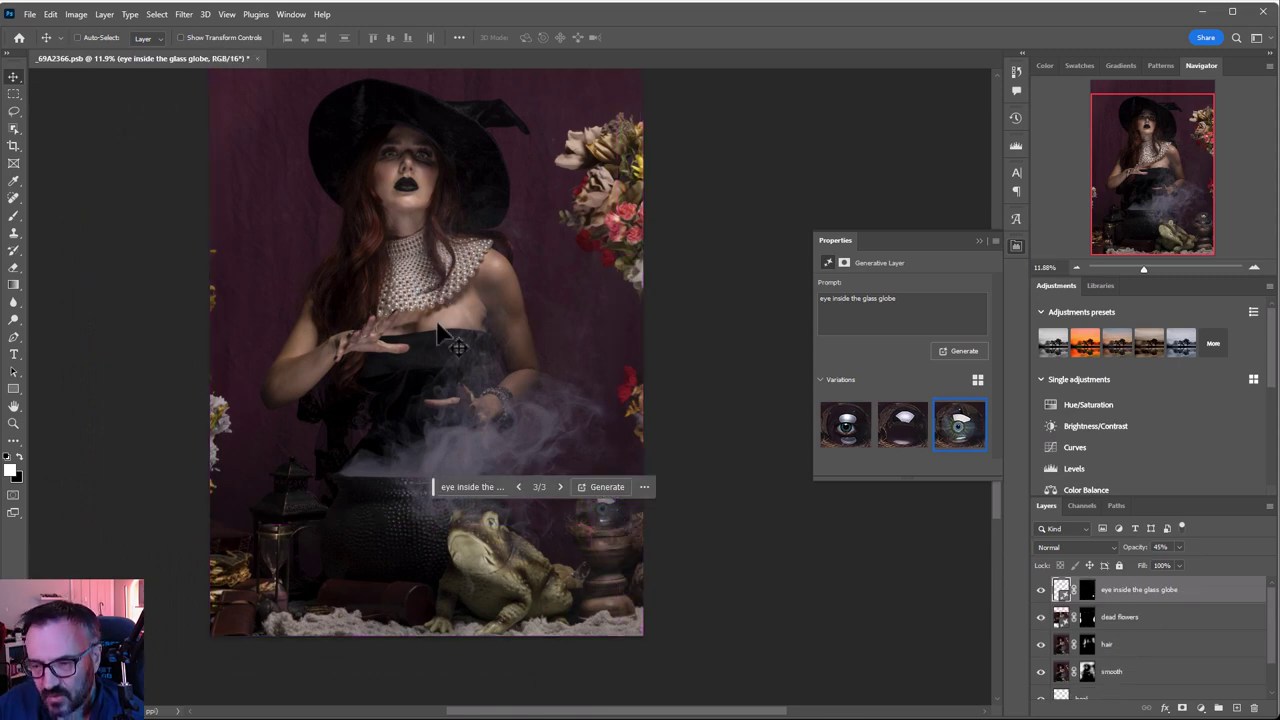
{"action": "left_click_drag", "start_coordinate": [410, 252], "coordinate": [465, 298]}
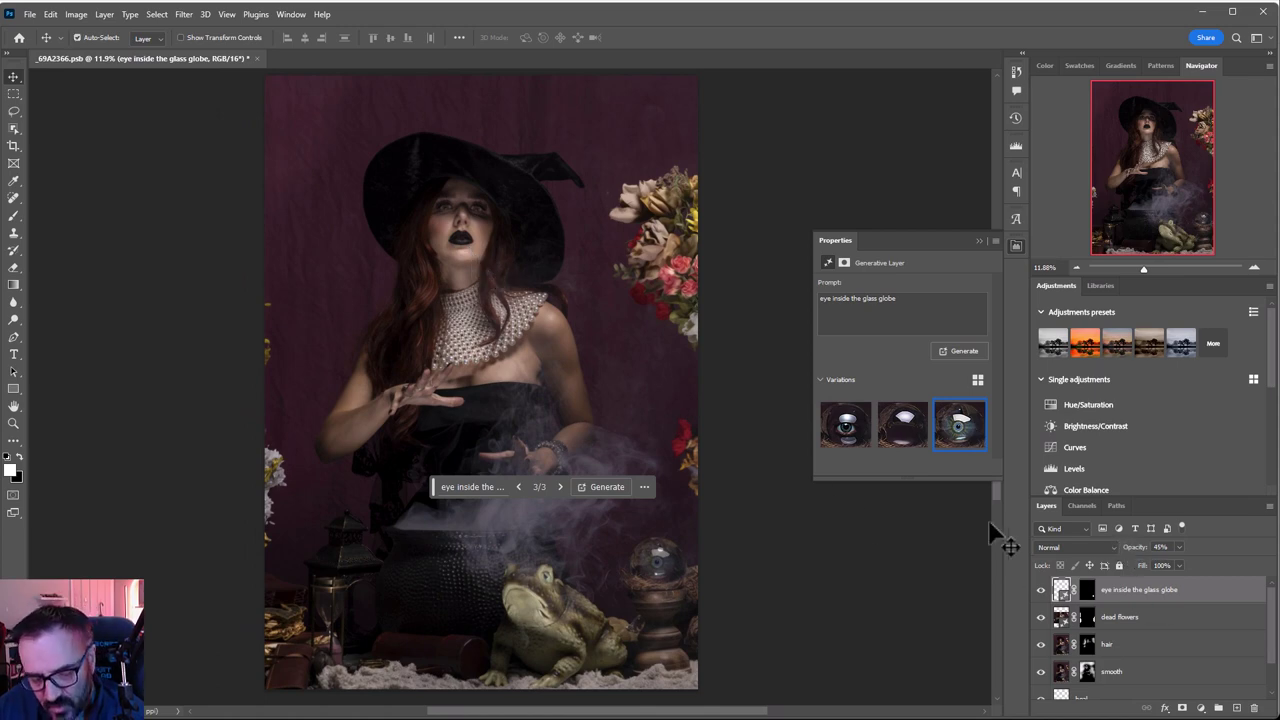
Add a new top layer, fill it with 50% Gray at 100% opacity, and set its blend mode to Soft Light.
{"action": "left_click", "coordinate": [1238, 707]}
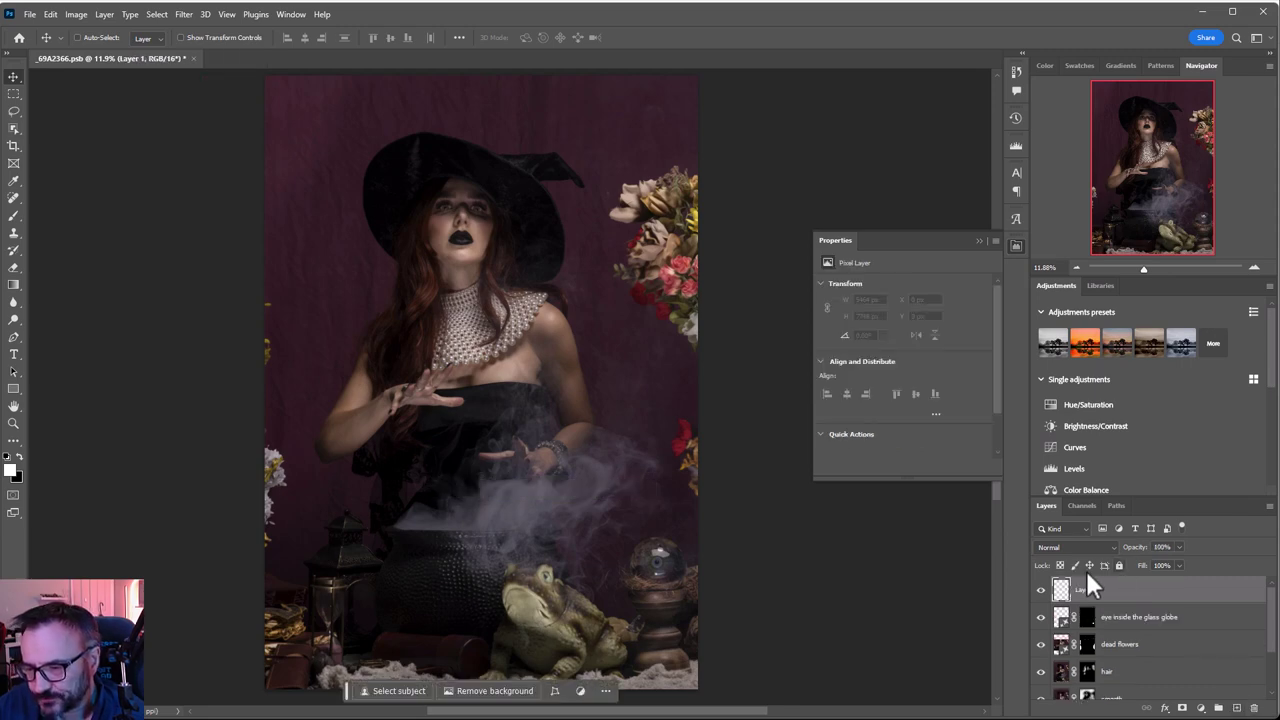
{"action": "key", "text": "shift+F5"}
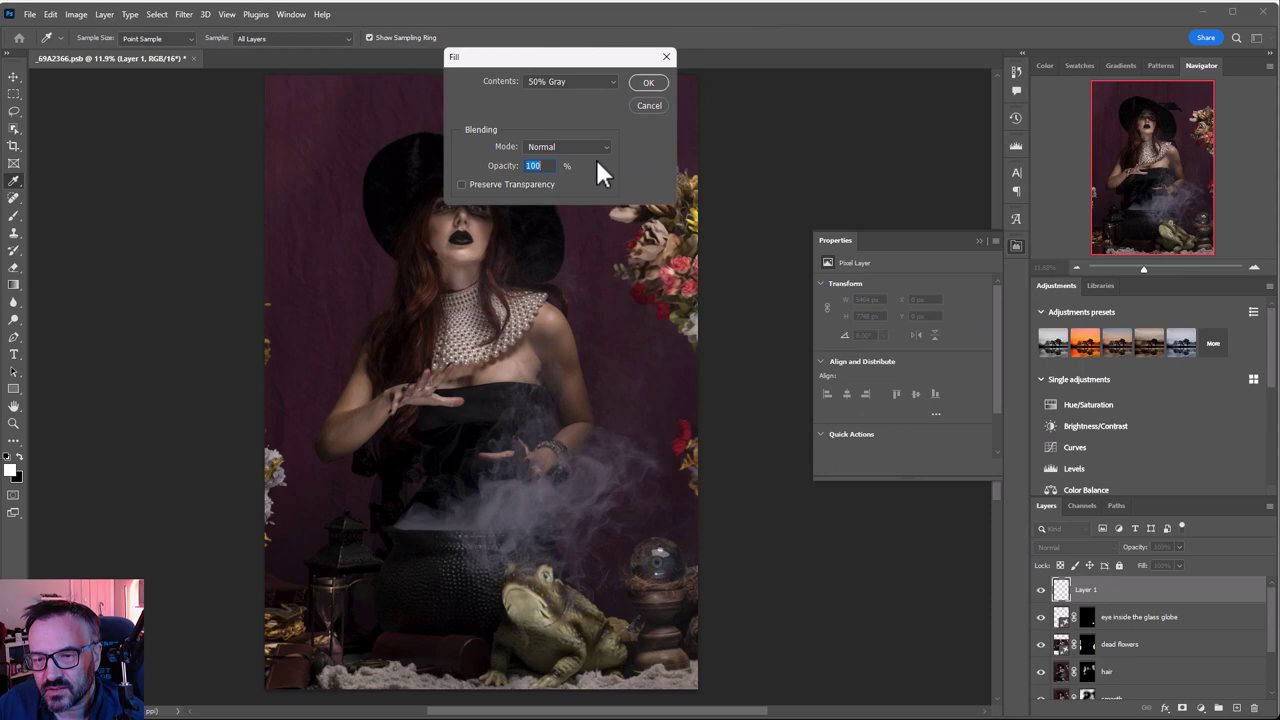
{"action": "left_click", "coordinate": [649, 83]}
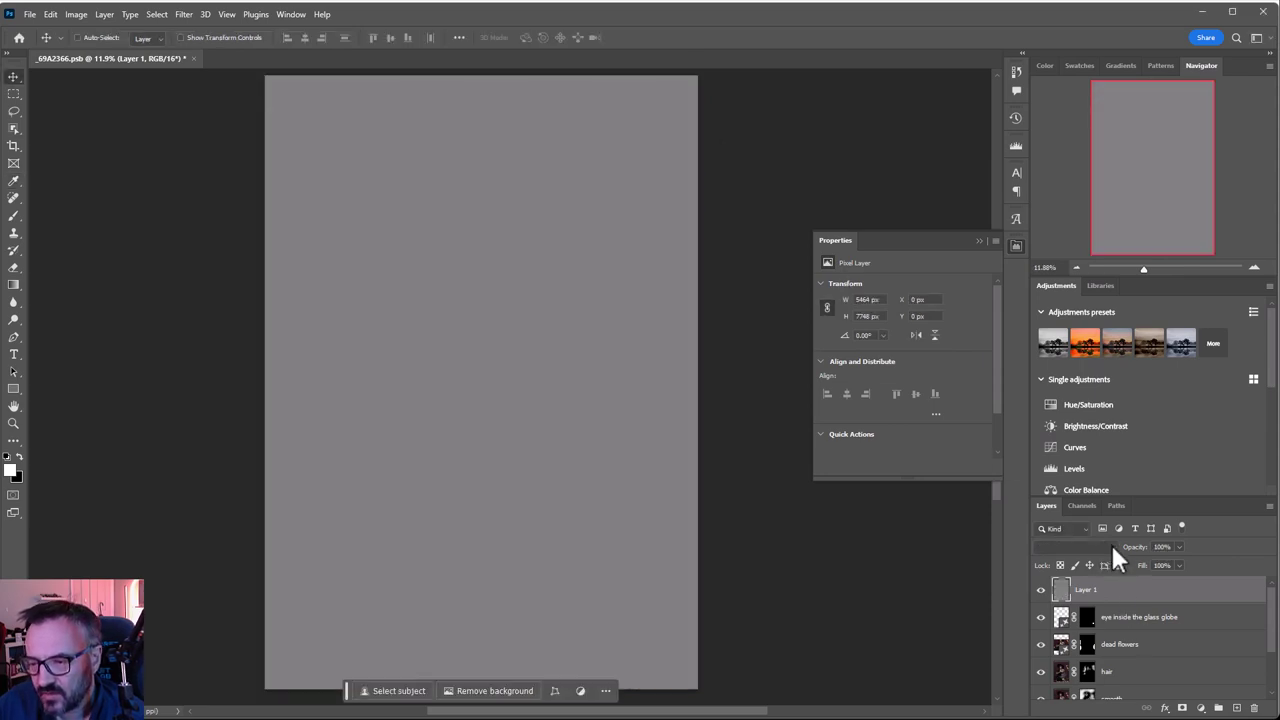
{"action": "left_click", "coordinate": [1111, 543]}
{"action": "key", "text": "Return"}
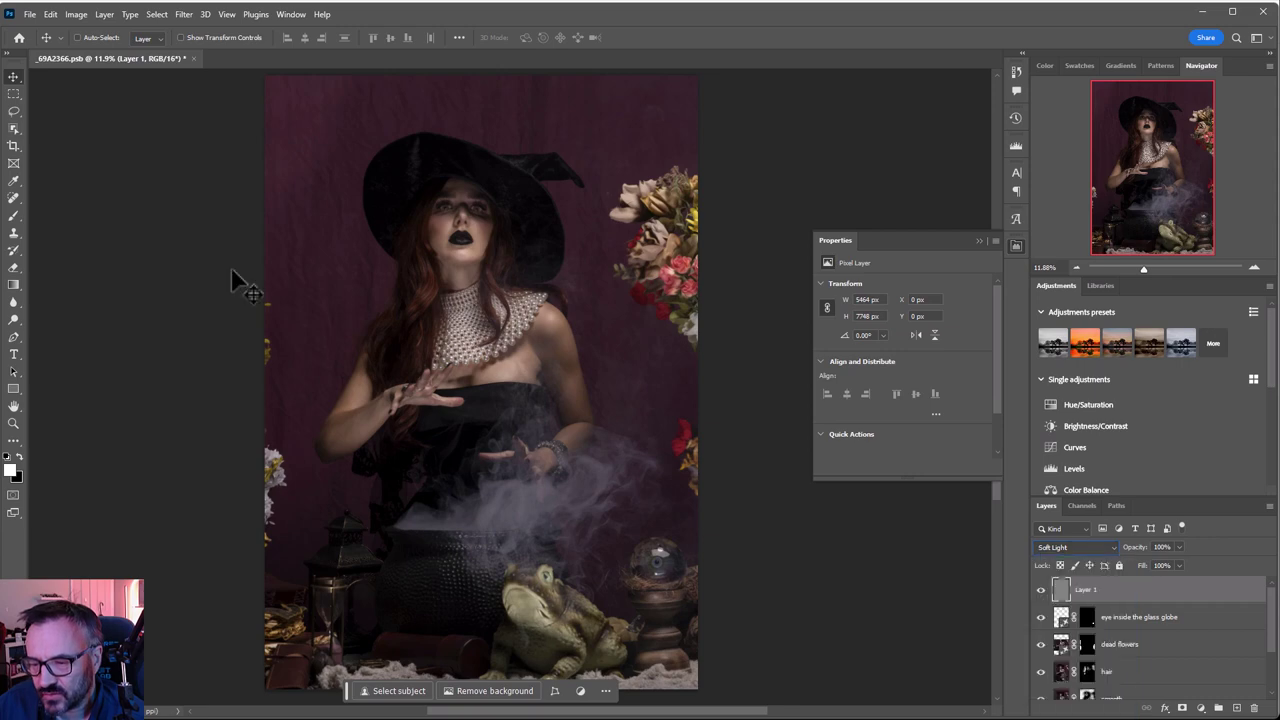
Brighten the highlight on the nose tip with a 30 px white brush at 10% opacity on the gray layer.
{"action": "left_click", "coordinate": [14, 217]}
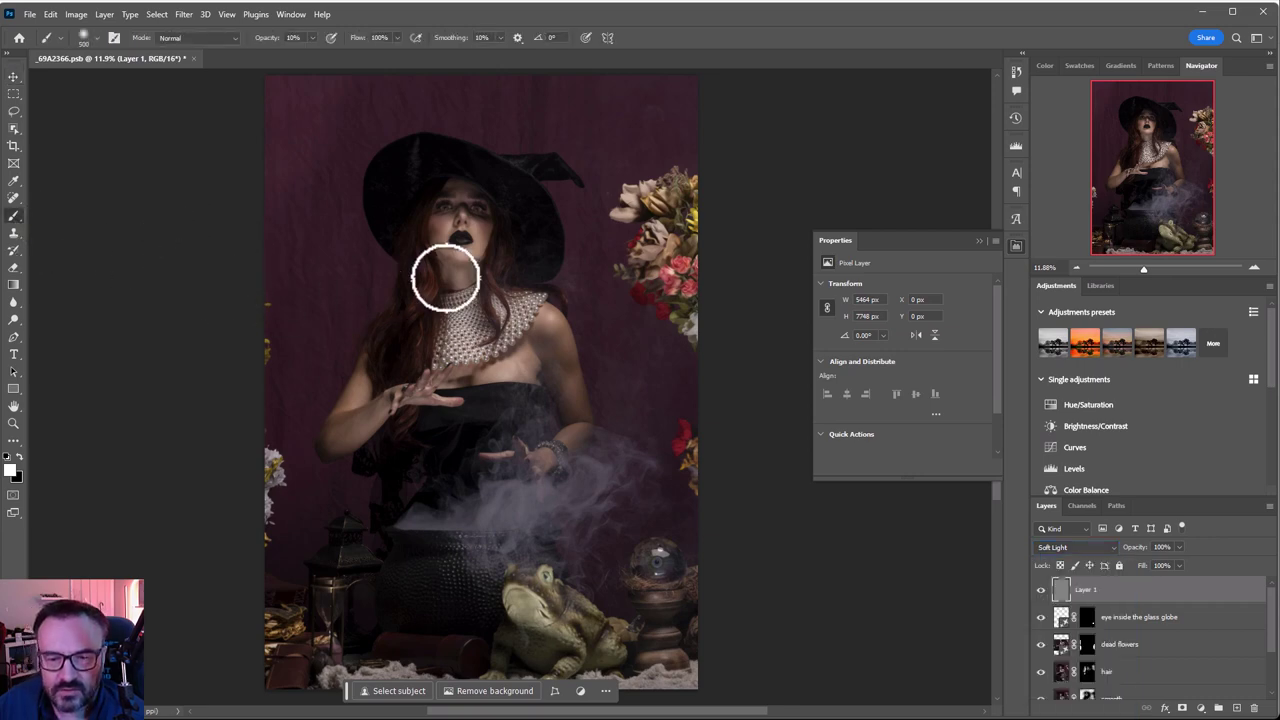
{"action": "scroll", "coordinate": [470, 205], "scroll_direction": "up", "scroll_amount": 8}
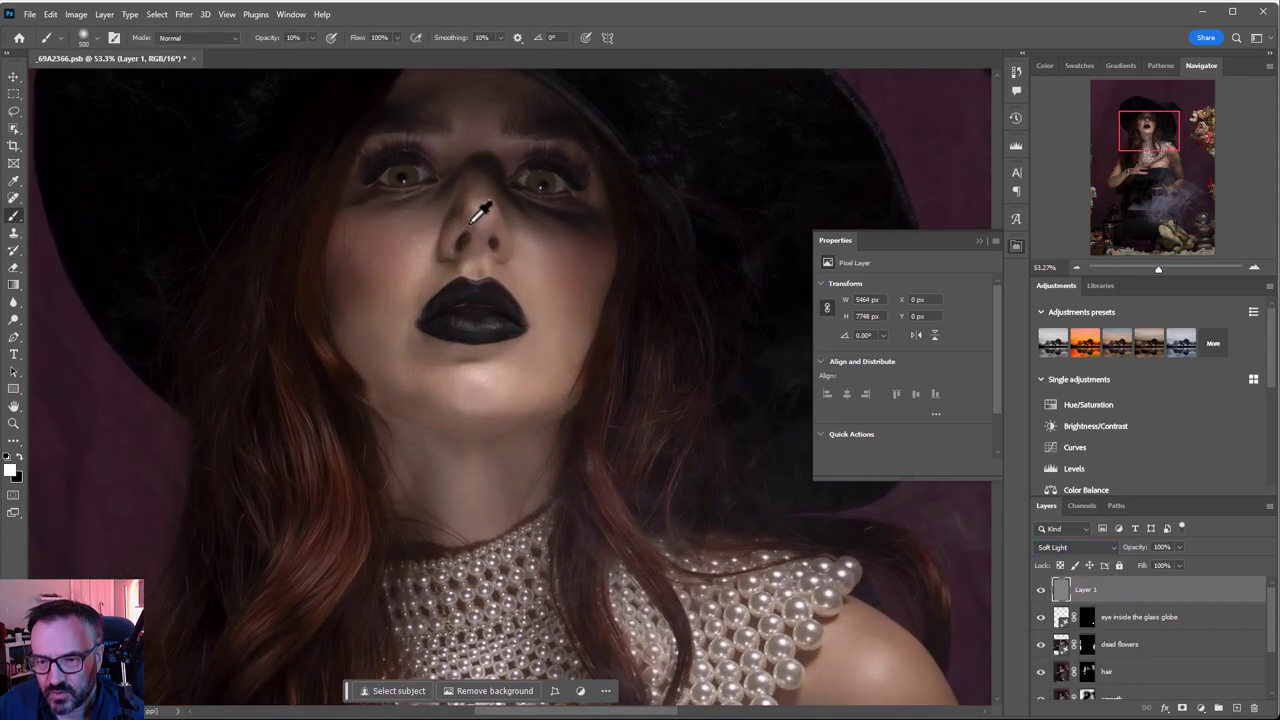
{"action": "key", "text": "bracketleft"}
{"action": "key", "text": "bracketleft"}
{"action": "key", "text": "bracketleft"}
{"action": "key", "text": "bracketleft"}
{"action": "key", "text": "bracketleft"}
{"action": "key", "text": "bracketleft"}
{"action": "key", "text": "bracketleft"}
{"action": "key", "text": "bracketleft"}
{"action": "key", "text": "bracketleft"}
{"action": "key", "text": "bracketleft"}
{"action": "key", "text": "bracketleft"}
{"action": "key", "text": "bracketleft"}
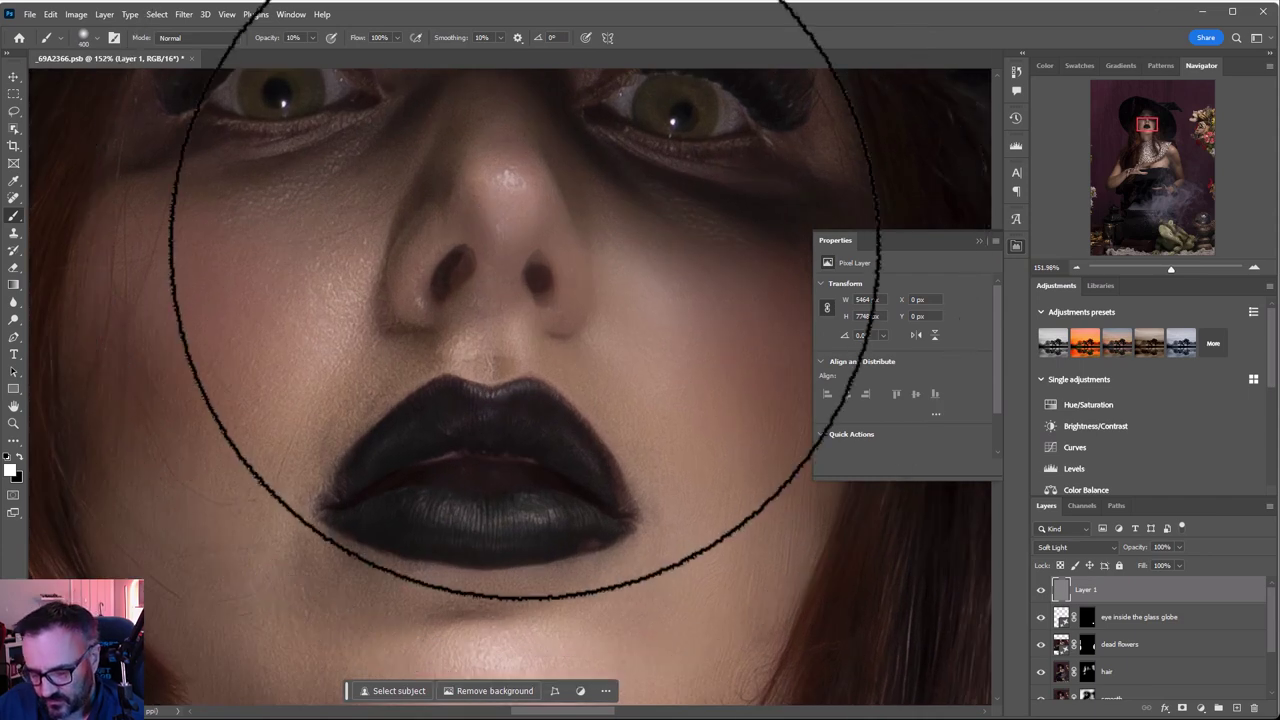
{"action": "key", "text": "bracketleft"}
{"action": "key", "text": "bracketleft"}
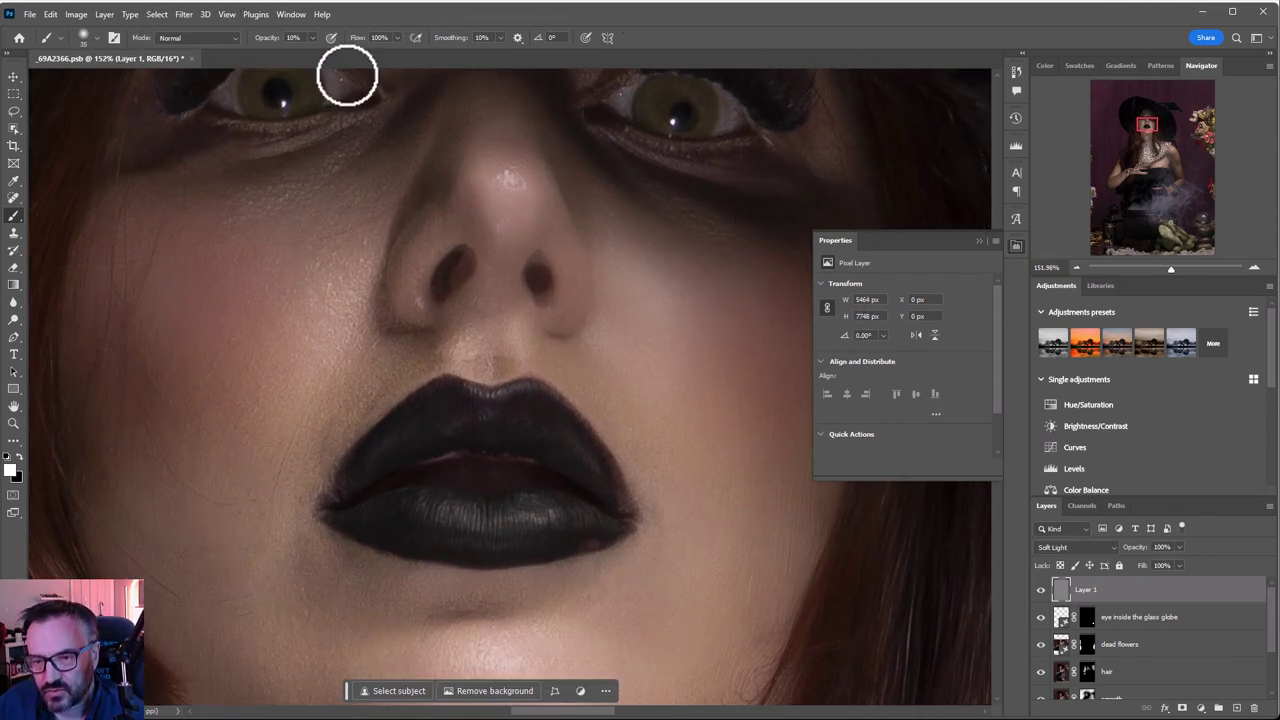
{"action": "key", "text": "bracketleft"}
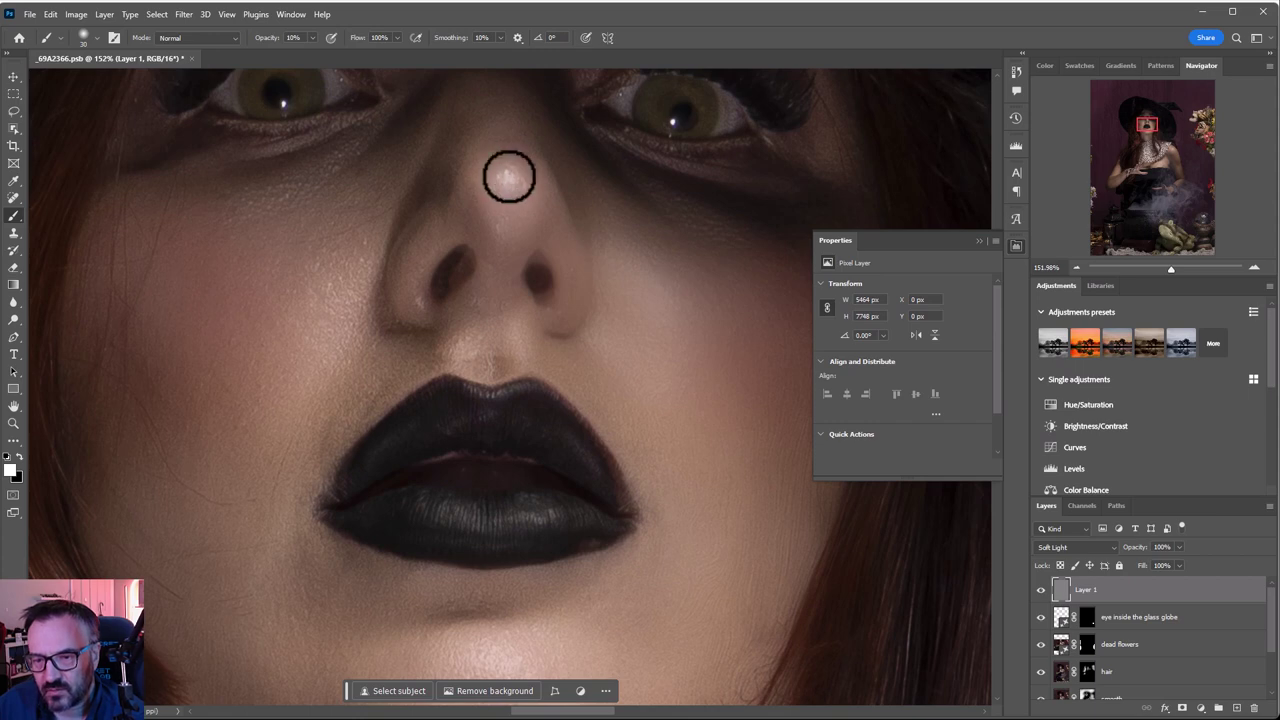
{"action": "mouse_move", "coordinate": [505, 190]}
{"action": "left_mouse_down"}
{"action": "mouse_move", "coordinate": [514, 174]}
{"action": "mouse_move", "coordinate": [508, 185]}
{"action": "left_mouse_up"}
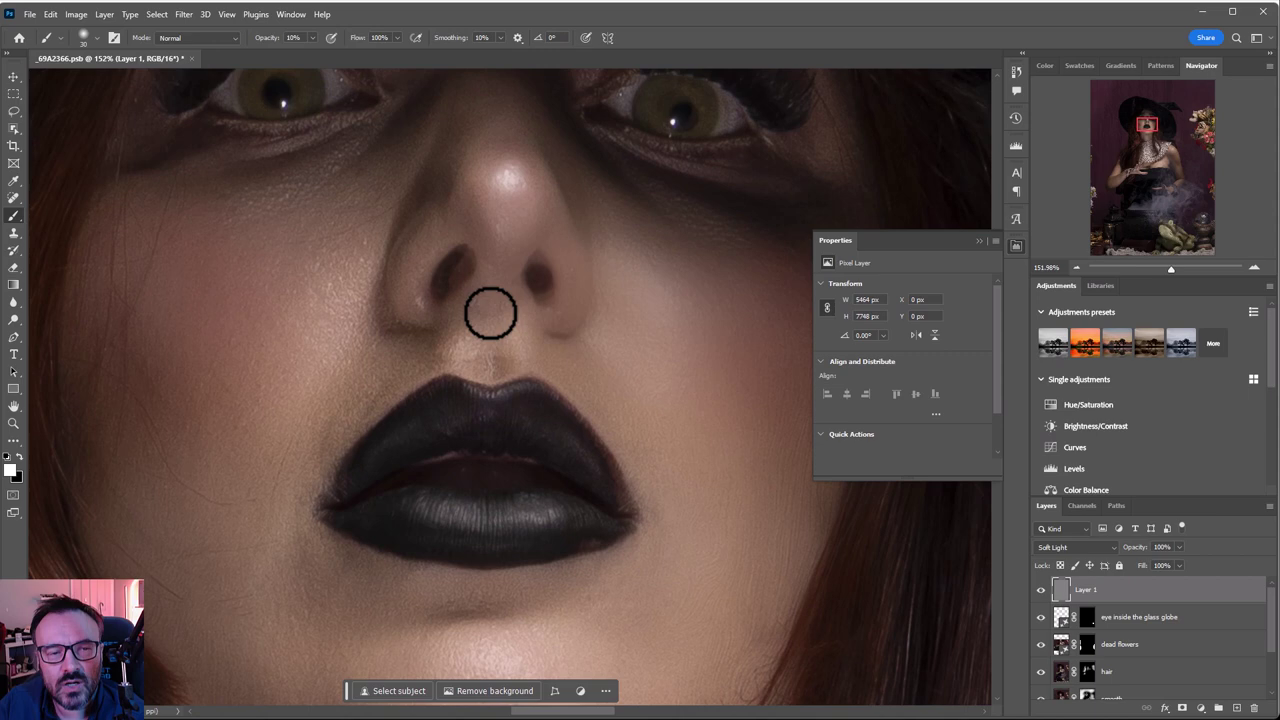
Brush white at 10% opacity over the highlights on both cheeks, resizing the brush to fit each area.
{"action": "scroll", "coordinate": [485, 282], "scroll_direction": "down", "scroll_amount": 3}
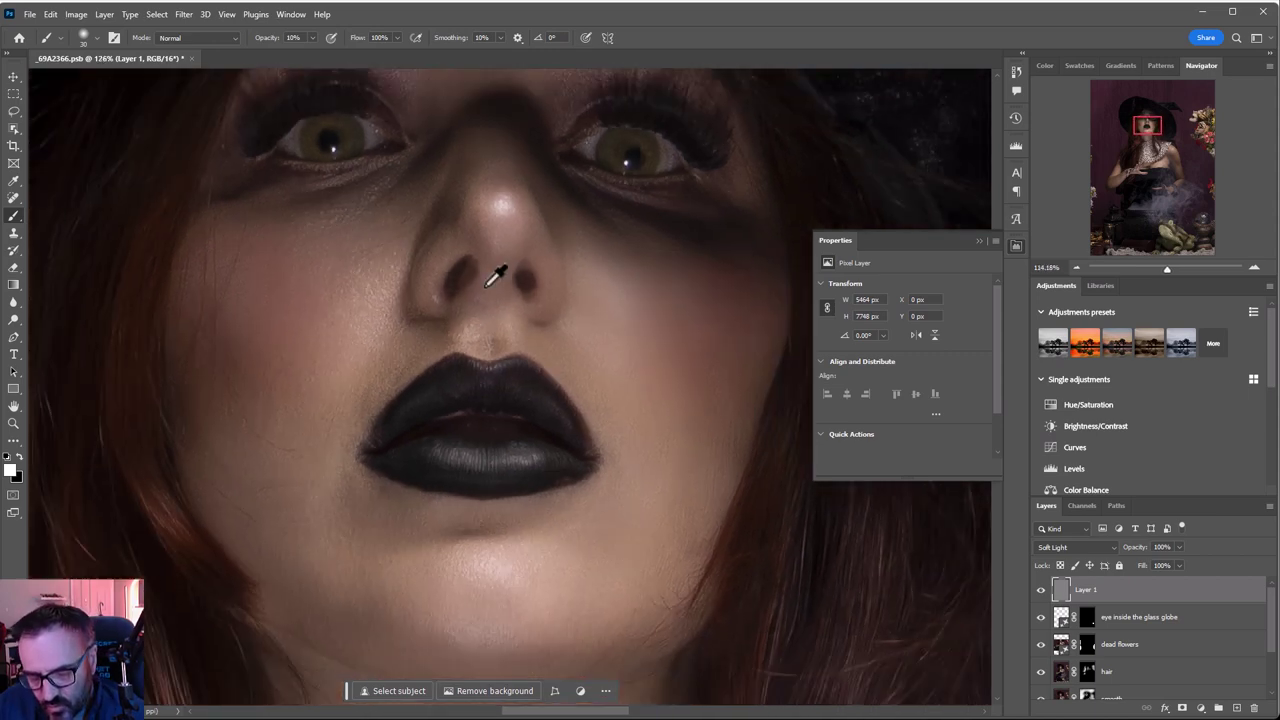
{"action": "key", "text": "bracketright"}
{"action": "key", "text": "bracketright"}
{"action": "key", "text": "bracketright"}
{"action": "key", "text": "bracketright"}
{"action": "key", "text": "bracketright"}
{"action": "key", "text": "bracketright"}
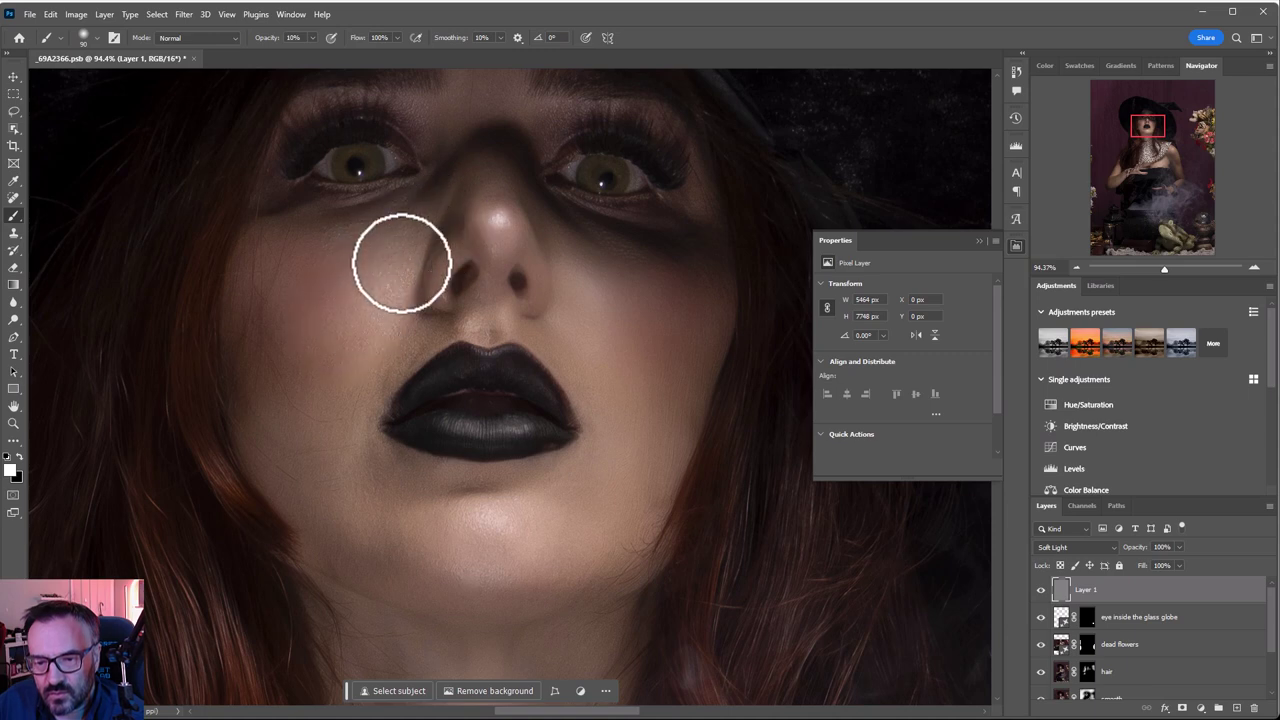
{"action": "key", "text": "bracketleft"}
{"action": "key", "text": "bracketleft"}
{"action": "key", "text": "bracketleft"}
{"action": "key", "text": "bracketleft"}
{"action": "key", "text": "bracketleft"}
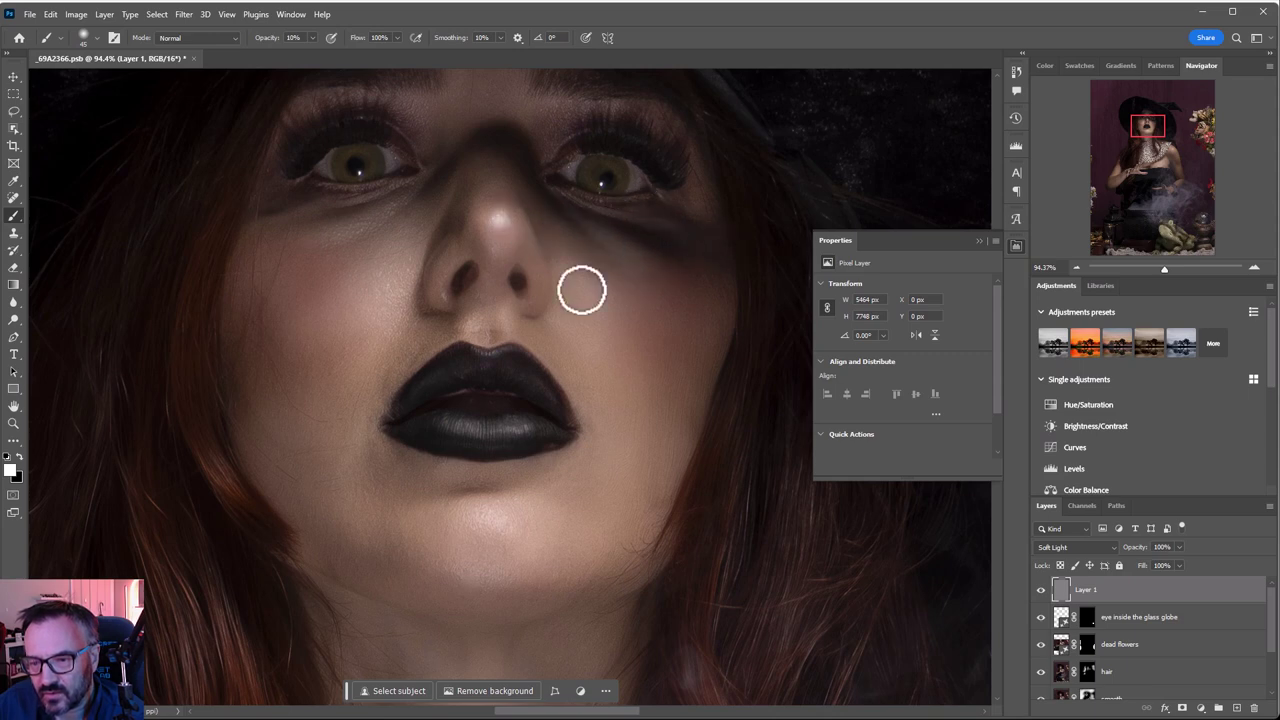
{"action": "key", "text": "bracketright"}
{"action": "key", "text": "bracketright"}
{"action": "key", "text": "bracketright"}
{"action": "key", "text": "bracketright"}
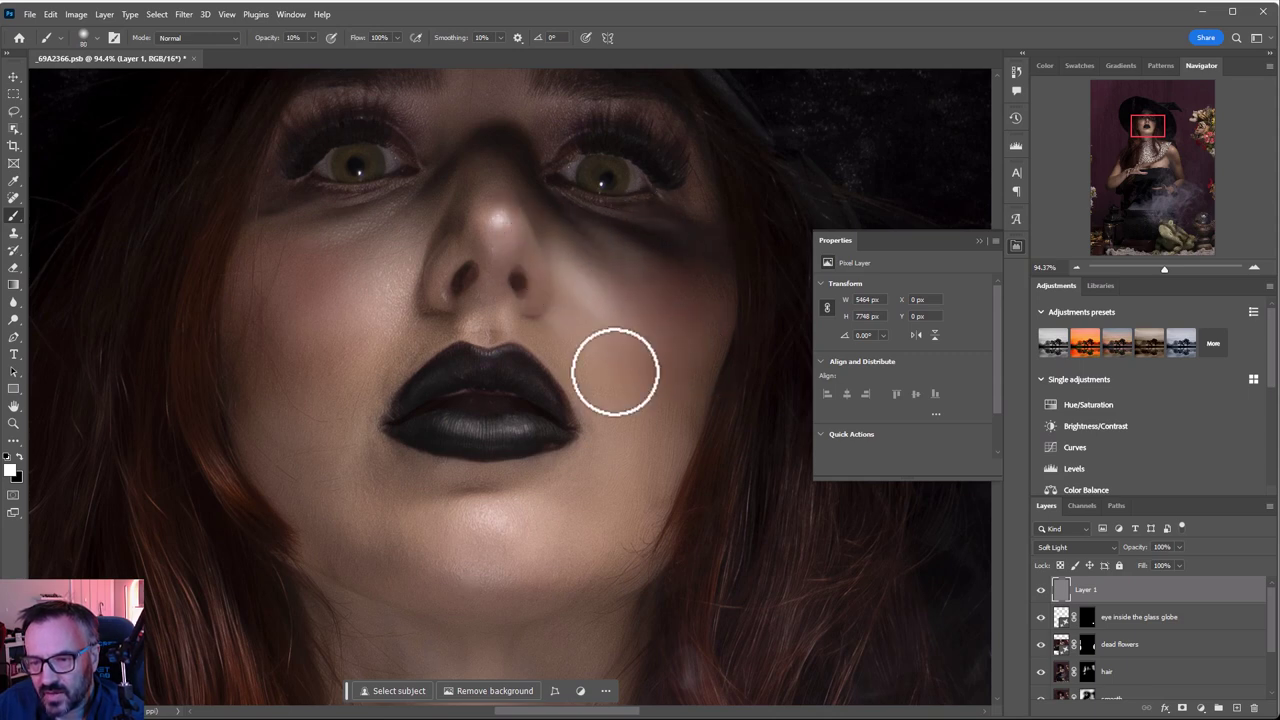
Swap the brush colour to black and darken the eyebrows and eye areas at 10% opacity.
{"action": "scroll", "coordinate": [591, 523], "scroll_direction": "up", "scroll_amount": 5}
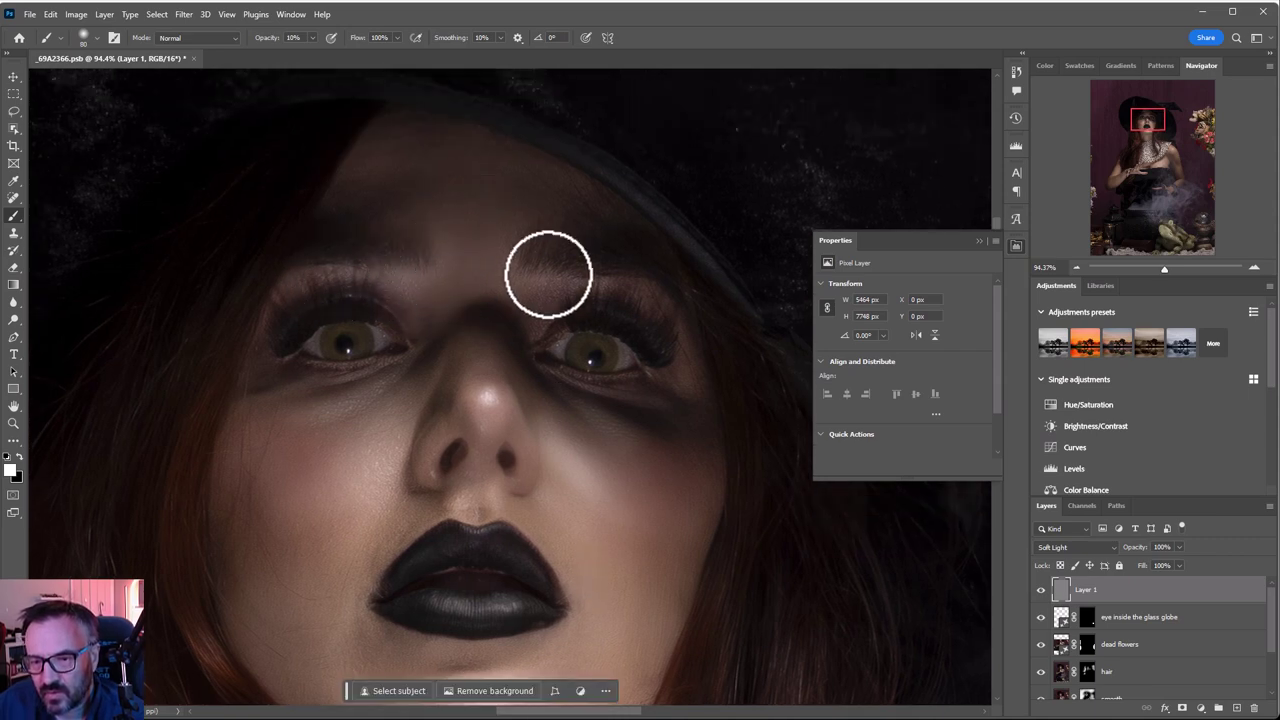
{"action": "key", "text": "x"}
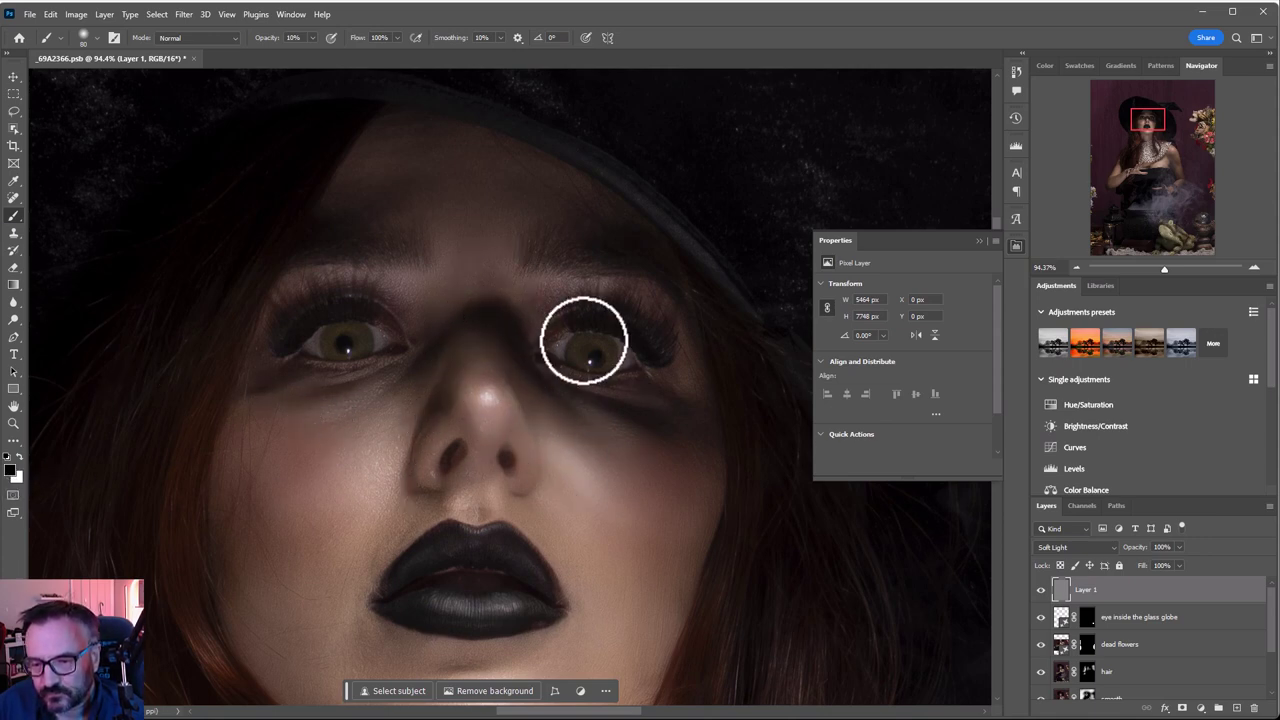
{"action": "left_click_drag", "start_coordinate": [629, 394], "coordinate": [660, 320]}
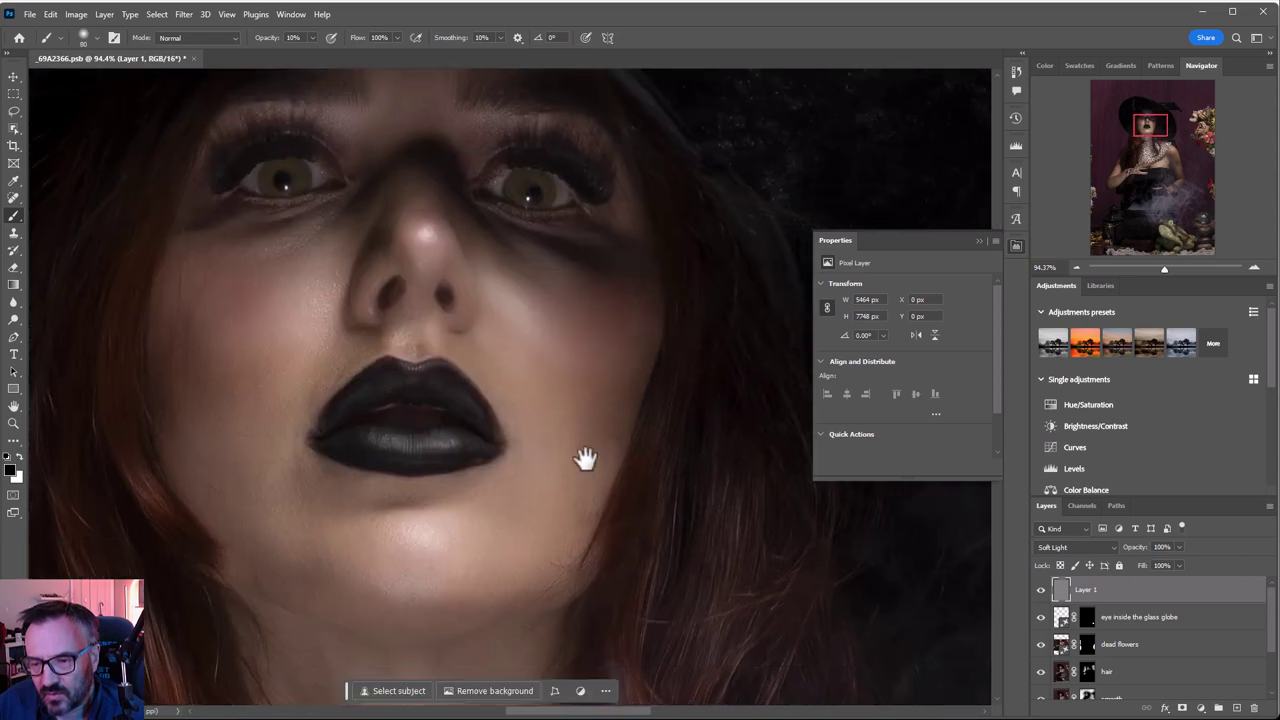
Darken the outer cheeks, jawline and chin contours with black at 10% opacity, using 175 px and 60 px brush sizes.
{"action": "key", "text": "bracketright"}
{"action": "key", "text": "bracketright"}
{"action": "key", "text": "bracketright"}
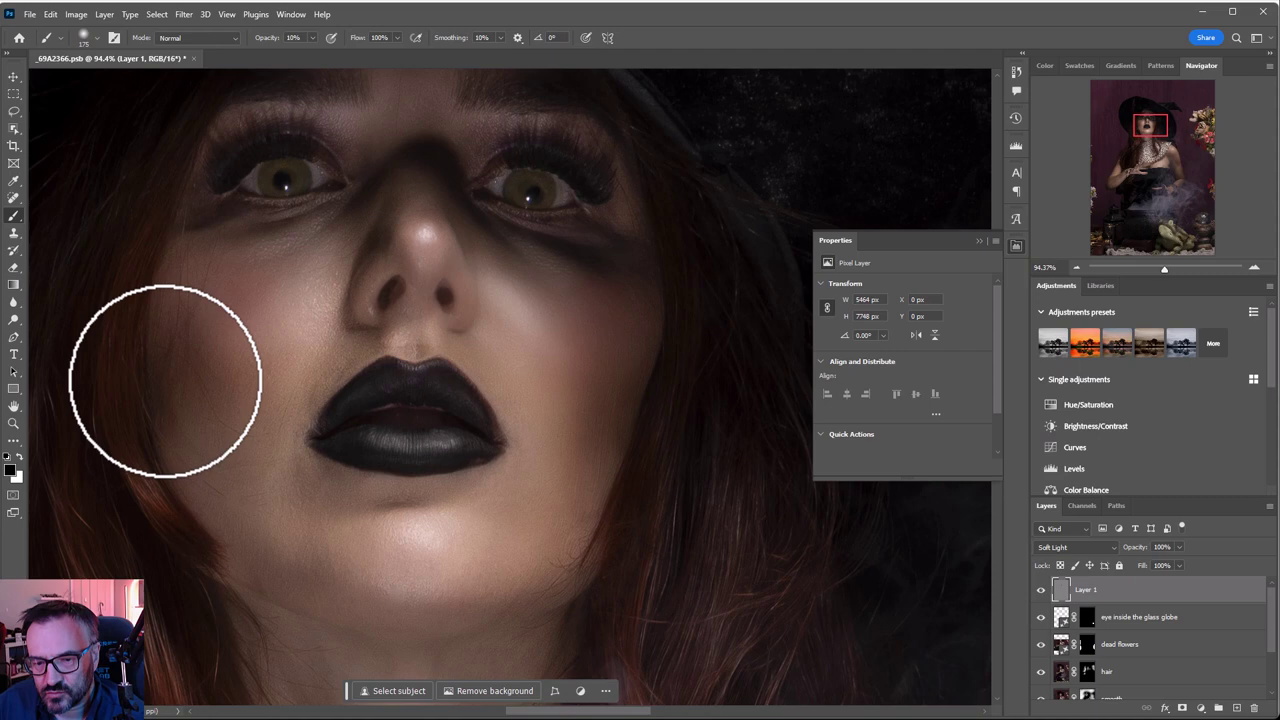
{"action": "mouse_move", "coordinate": [193, 485]}
{"action": "left_mouse_down"}
{"action": "mouse_move", "coordinate": [205, 527]}
{"action": "mouse_move", "coordinate": [220, 495]}
{"action": "mouse_move", "coordinate": [193, 397]}
{"action": "mouse_move", "coordinate": [213, 349]}
{"action": "mouse_move", "coordinate": [152, 424]}
{"action": "mouse_move", "coordinate": [283, 540]}
{"action": "left_mouse_up"}
{"action": "left_click_drag", "start_coordinate": [451, 586], "coordinate": [408, 372]}
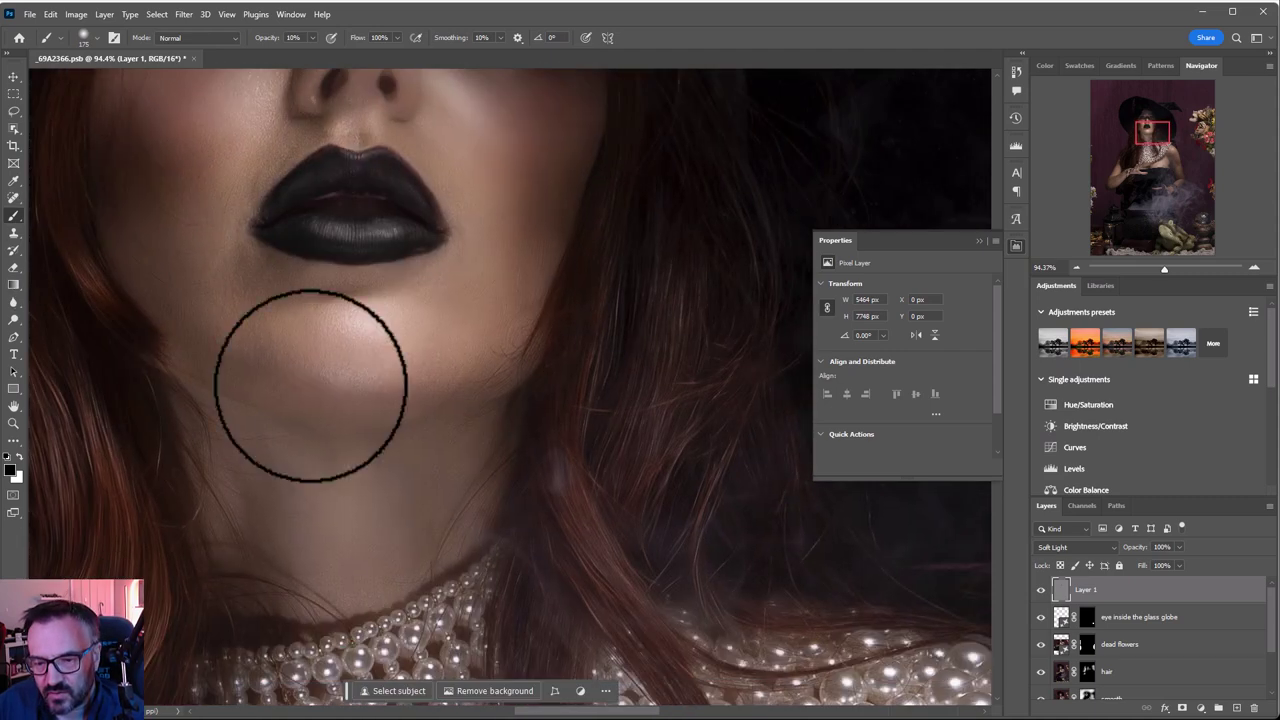
{"action": "mouse_move", "coordinate": [264, 411]}
{"action": "left_mouse_down"}
{"action": "mouse_move", "coordinate": [244, 634]}
{"action": "mouse_move", "coordinate": [212, 484]}
{"action": "mouse_move", "coordinate": [272, 616]}
{"action": "mouse_move", "coordinate": [462, 462]}
{"action": "mouse_move", "coordinate": [453, 433]}
{"action": "mouse_move", "coordinate": [287, 399]}
{"action": "mouse_move", "coordinate": [445, 373]}
{"action": "mouse_move", "coordinate": [170, 351]}
{"action": "mouse_move", "coordinate": [566, 351]}
{"action": "mouse_move", "coordinate": [248, 348]}
{"action": "mouse_move", "coordinate": [269, 298]}
{"action": "mouse_move", "coordinate": [244, 345]}
{"action": "mouse_move", "coordinate": [256, 329]}
{"action": "mouse_move", "coordinate": [237, 293]}
{"action": "left_mouse_up"}
{"action": "key", "text": "bracketleft"}
{"action": "key", "text": "bracketleft"}
{"action": "key", "text": "bracketleft"}
{"action": "key", "text": "bracketleft"}
{"action": "key", "text": "bracketleft"}
{"action": "key", "text": "bracketleft"}
{"action": "key", "text": "bracketleft"}
{"action": "key", "text": "bracketleft"}
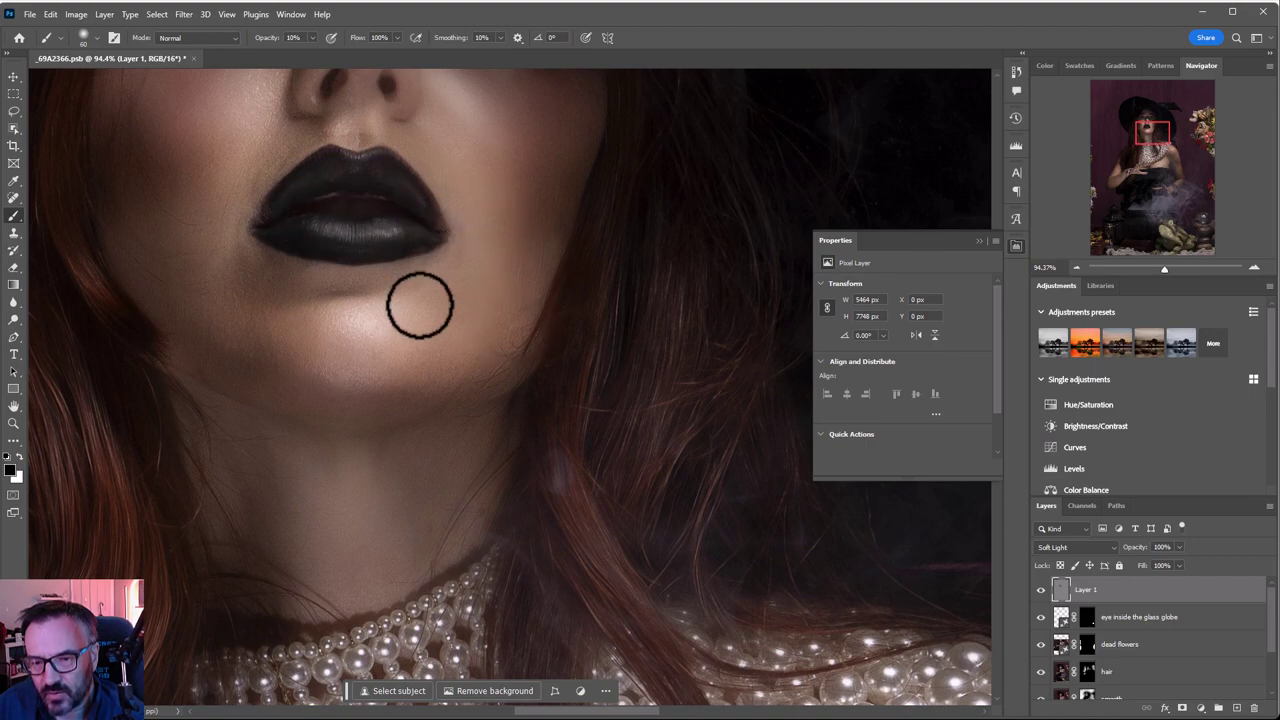
Toggle the Soft Light layer's visibility to compare the face with and without the dodge and burn shading.
{"action": "scroll", "coordinate": [420, 302], "scroll_direction": "down", "scroll_amount": 7}
{"action": "left_click_drag", "start_coordinate": [515, 232], "coordinate": [503, 300]}
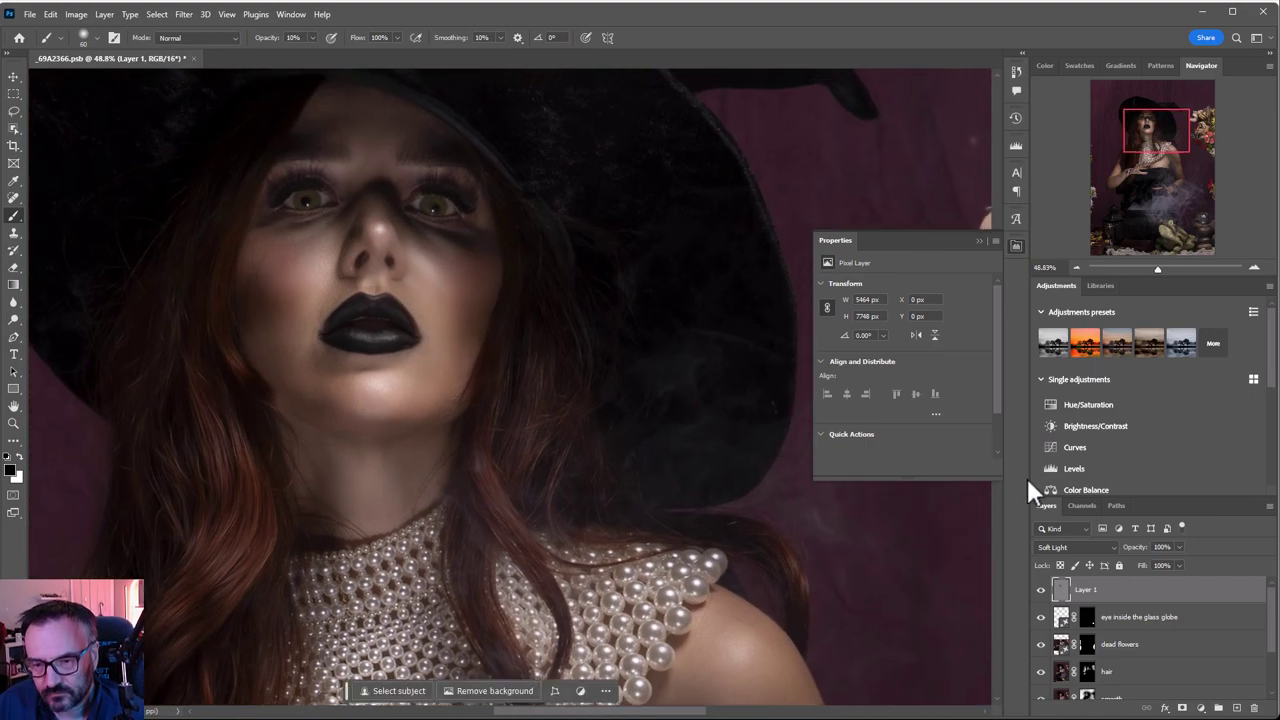
{"action": "left_click", "coordinate": [1041, 590]}
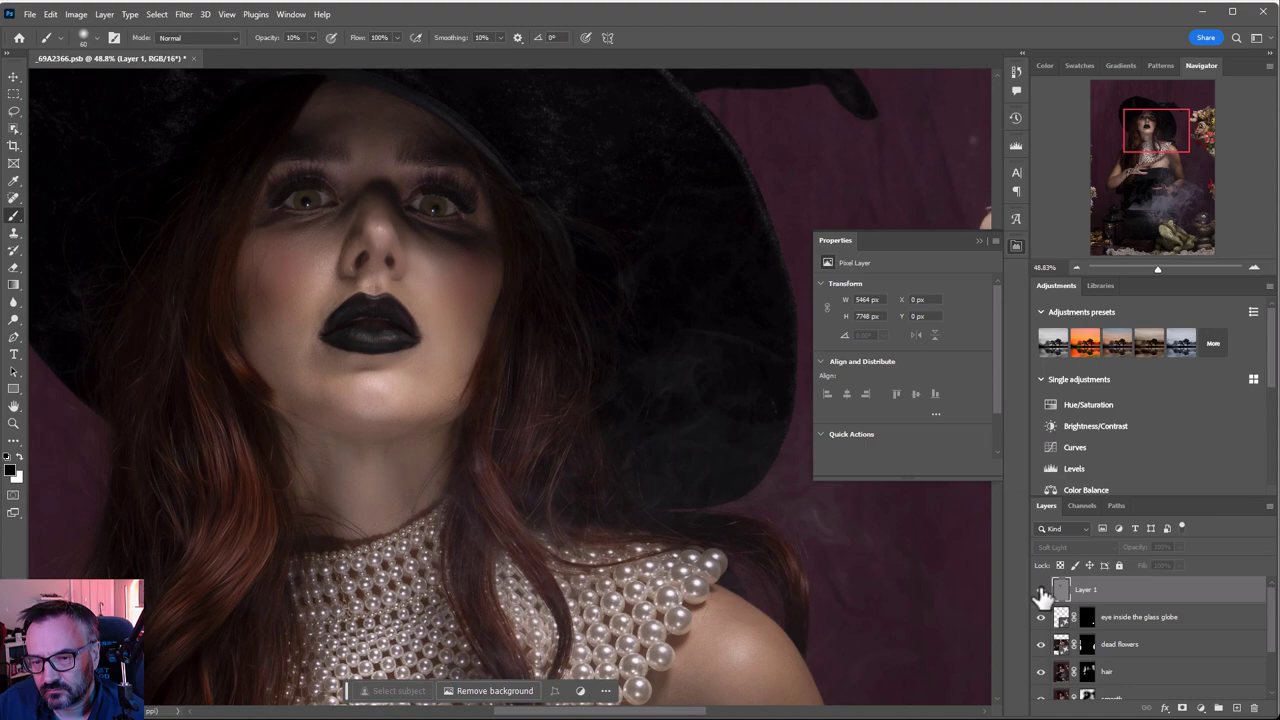
{"action": "left_click", "coordinate": [1041, 590]}
{"action": "left_click", "coordinate": [1041, 590]}
{"action": "left_click", "coordinate": [1041, 590]}
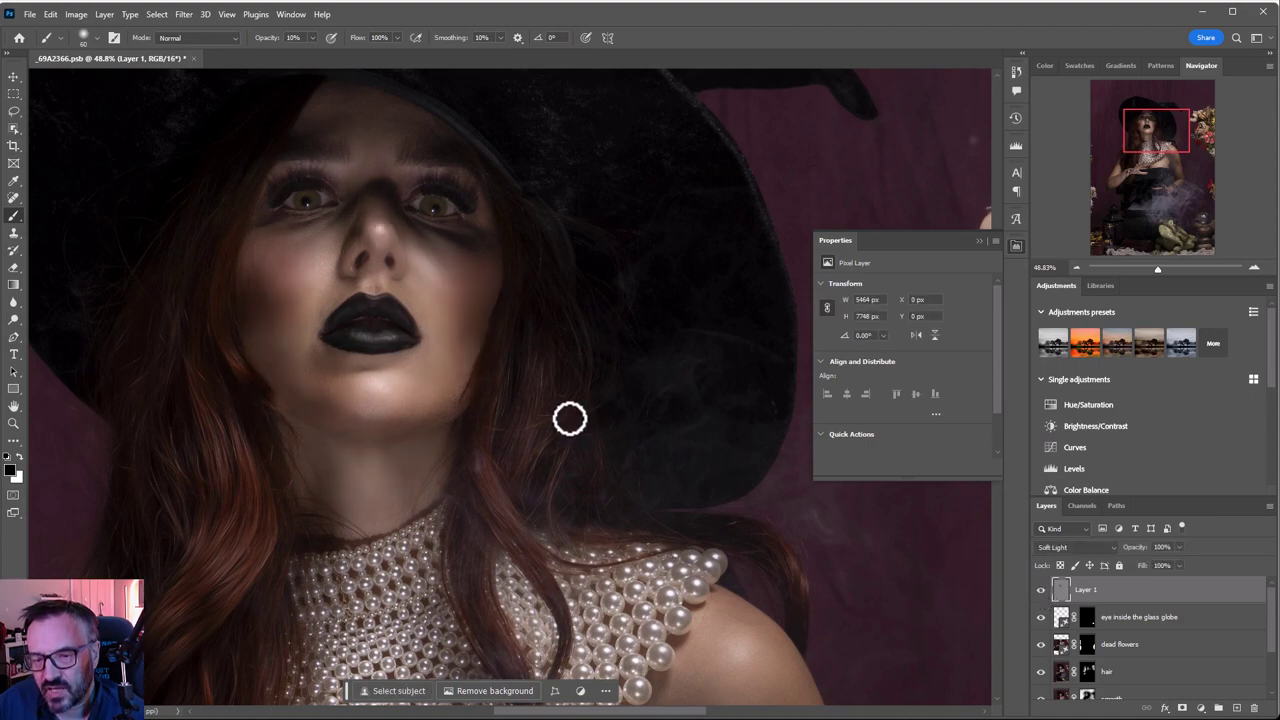
Darken the shoulder and arm contours on the Soft Light layer with black at 10% opacity, enlarging the brush to 300 px.
{"action": "scroll", "coordinate": [508, 389], "scroll_direction": "down", "scroll_amount": 3}
{"action": "left_click_drag", "start_coordinate": [515, 395], "coordinate": [529, 266]}
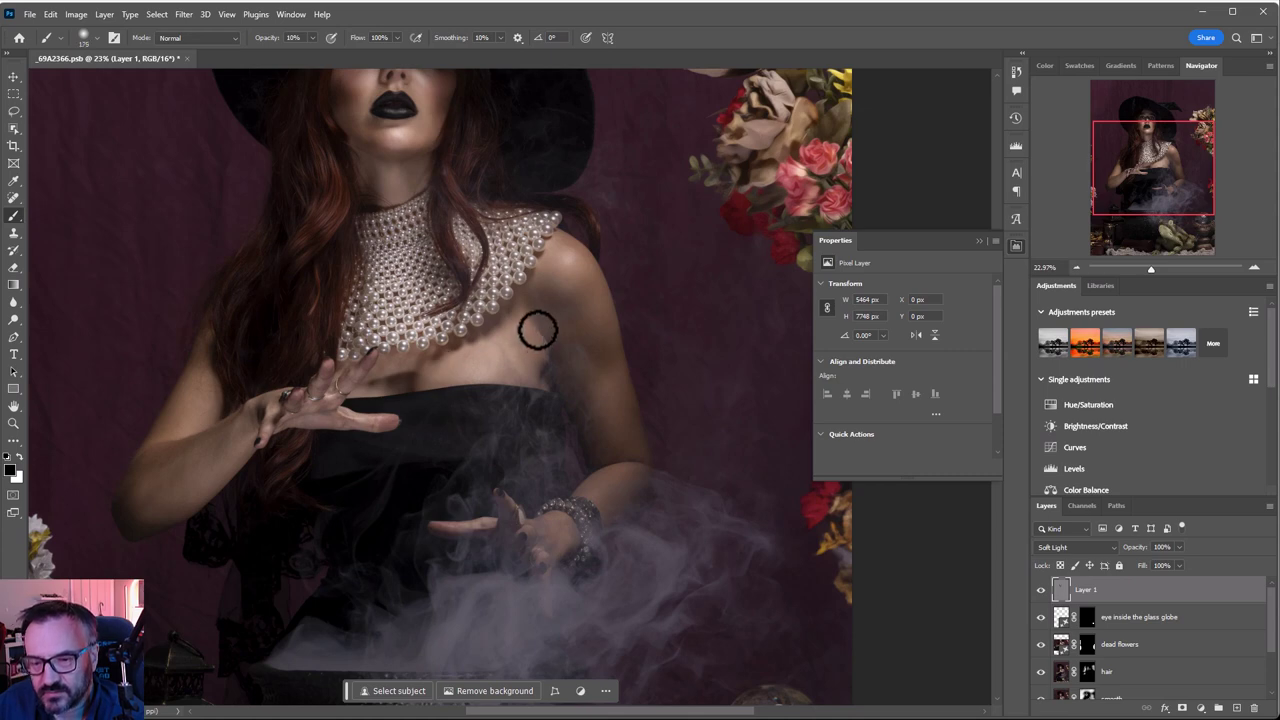
{"action": "key", "text": "]"}
{"action": "key", "text": "]"}
{"action": "key", "text": "]"}
{"action": "left_click_drag", "start_coordinate": [589, 323], "coordinate": [559, 309]}
{"action": "key", "text": "]"}
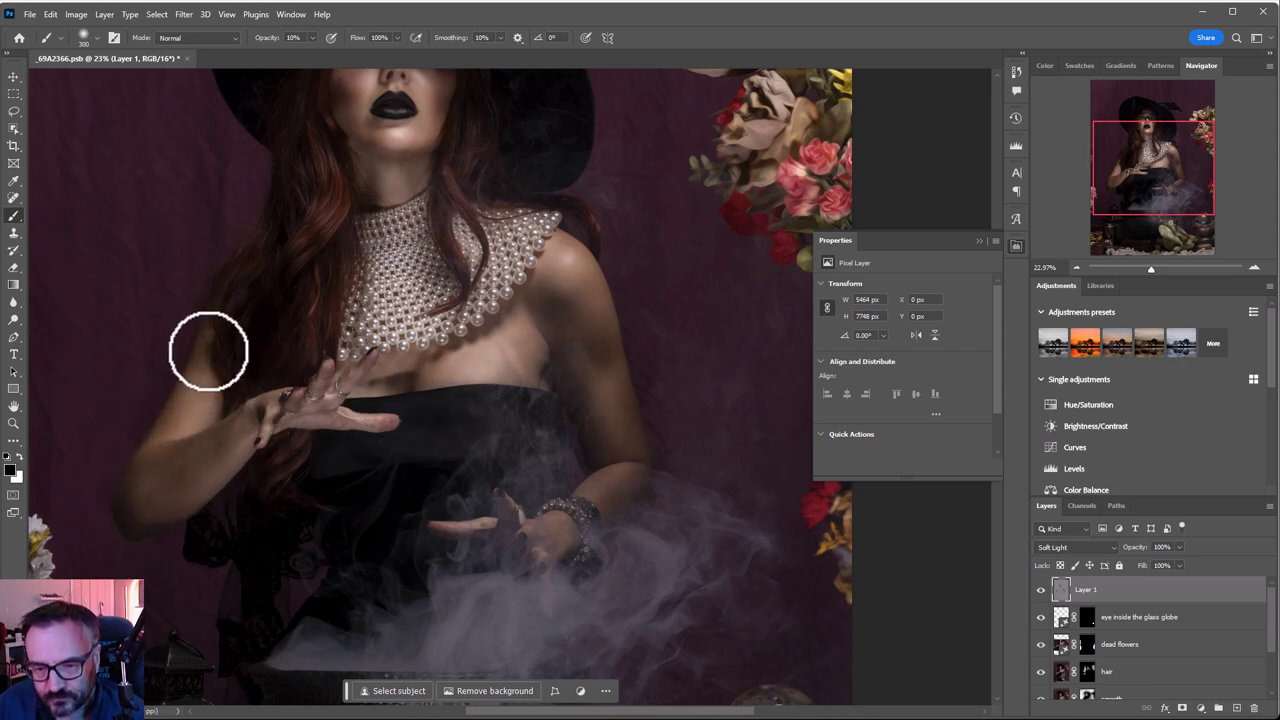
Swap the brush colour to white and lighten the arms, shoulder and chest at 10% opacity, with brush sizes between 100 and 400 px.
{"action": "key", "text": "x"}
{"action": "key", "text": "["}
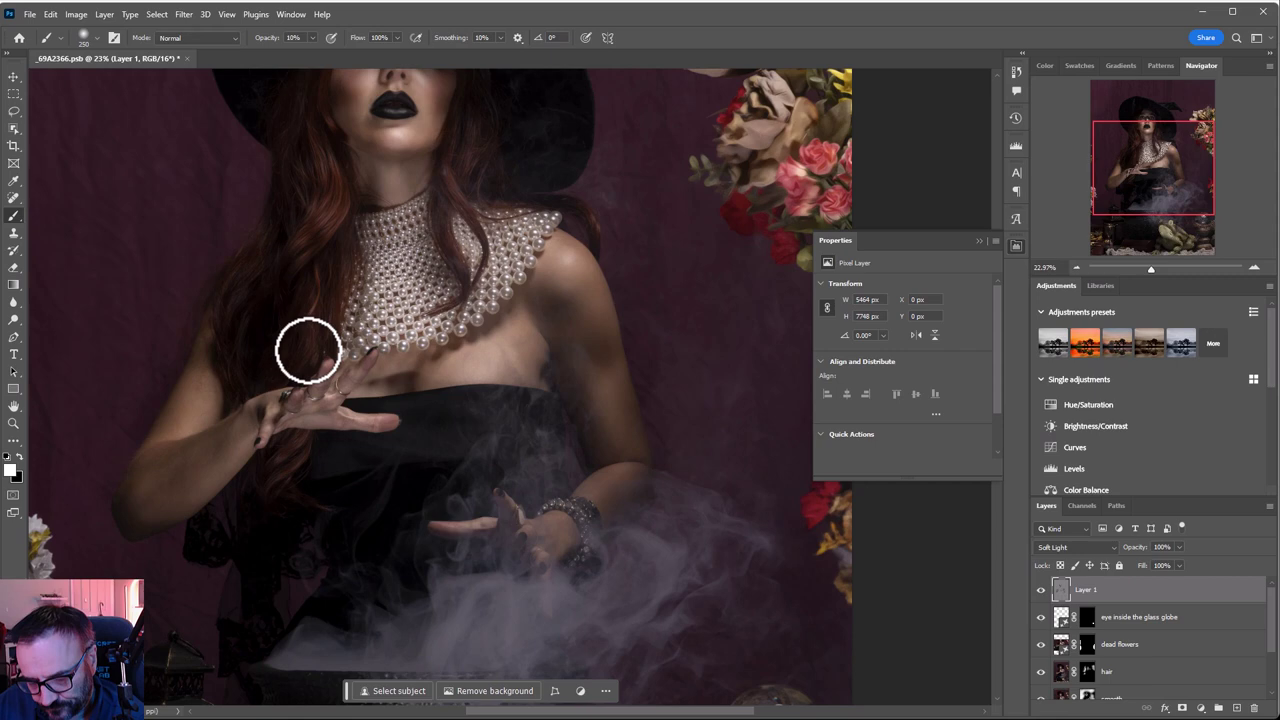
{"action": "key", "text": "bracketleft"}
{"action": "key", "text": "bracketleft"}
{"action": "key", "text": "bracketleft"}
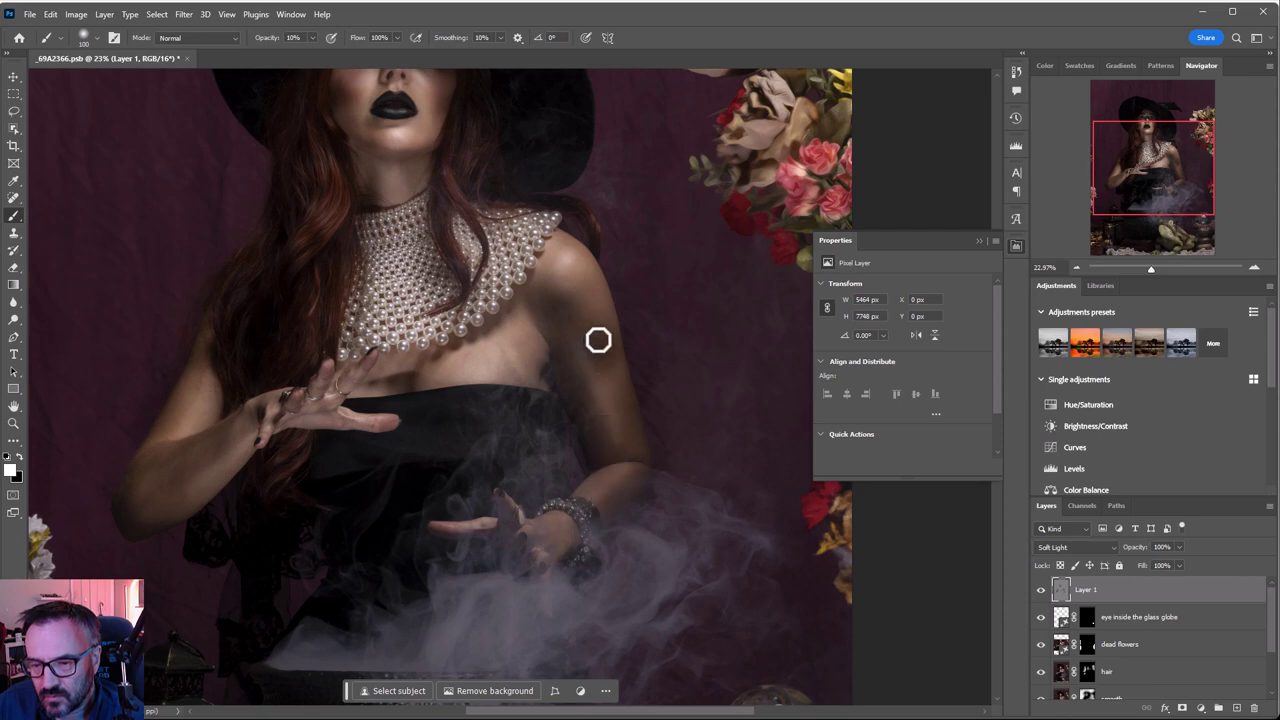
{"action": "key", "text": "bracketright"}
{"action": "key", "text": "bracketright"}
{"action": "key", "text": "bracketright"}
{"action": "key", "text": "bracketright"}
{"action": "key", "text": "bracketright"}
{"action": "key", "text": "bracketright"}
{"action": "key", "text": "bracketright"}
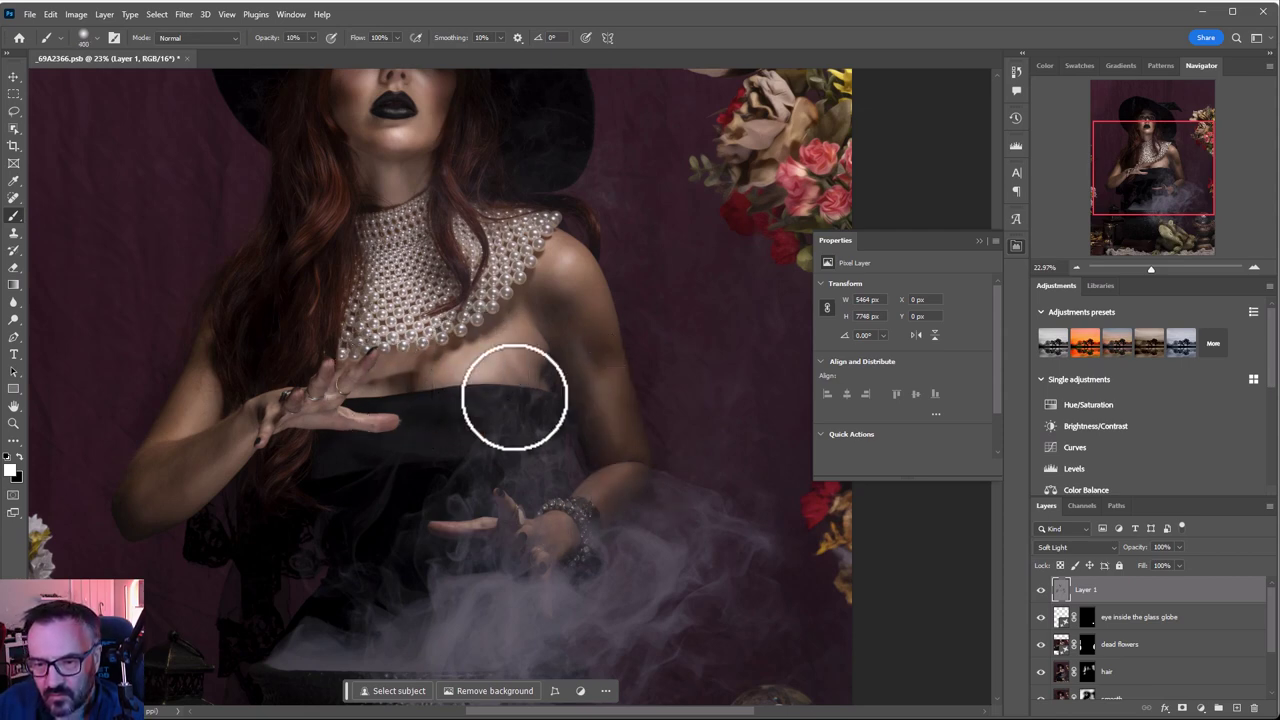
Darken the background and outer areas of the whole picture with an 1800 px black brush at 10% opacity.
{"action": "scroll", "coordinate": [497, 407], "scroll_direction": "down", "scroll_amount": 4}
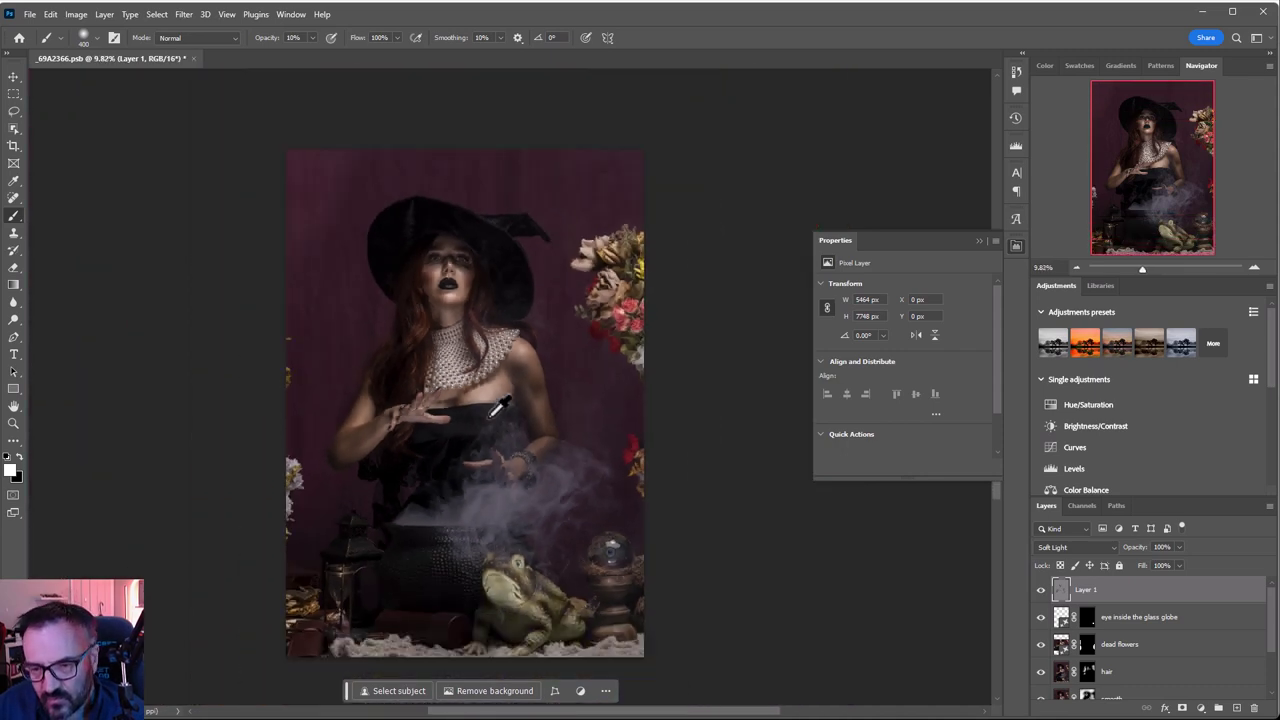
{"action": "left_click_drag", "start_coordinate": [521, 457], "coordinate": [473, 405]}
{"action": "key", "text": "x"}
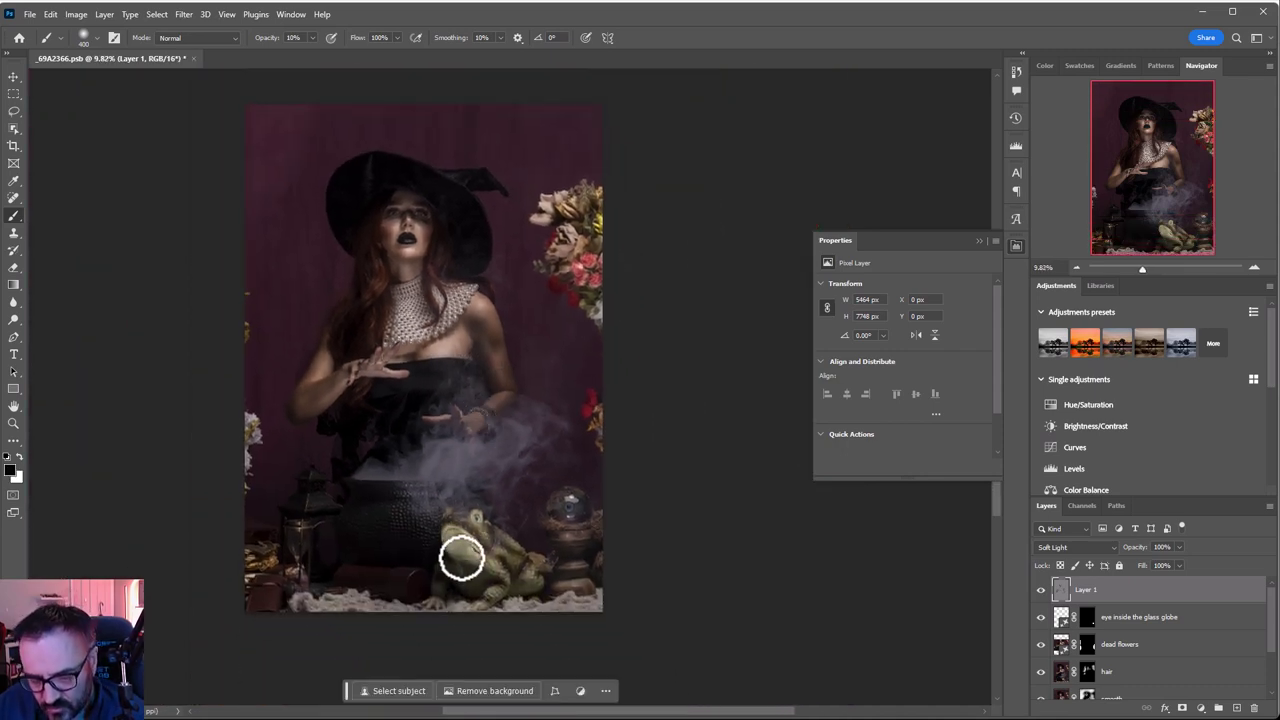
{"action": "key", "text": "bracketright"}
{"action": "key", "text": "bracketright"}
{"action": "key", "text": "bracketright"}
{"action": "key", "text": "bracketright"}
{"action": "key", "text": "bracketright"}
{"action": "key", "text": "bracketright"}
{"action": "key", "text": "bracketright"}
{"action": "key", "text": "bracketright"}
{"action": "key", "text": "bracketright"}
{"action": "key", "text": "bracketright"}
{"action": "key", "text": "bracketright"}
{"action": "key", "text": "bracketright"}
{"action": "key", "text": "bracketright"}
{"action": "key", "text": "bracketright"}
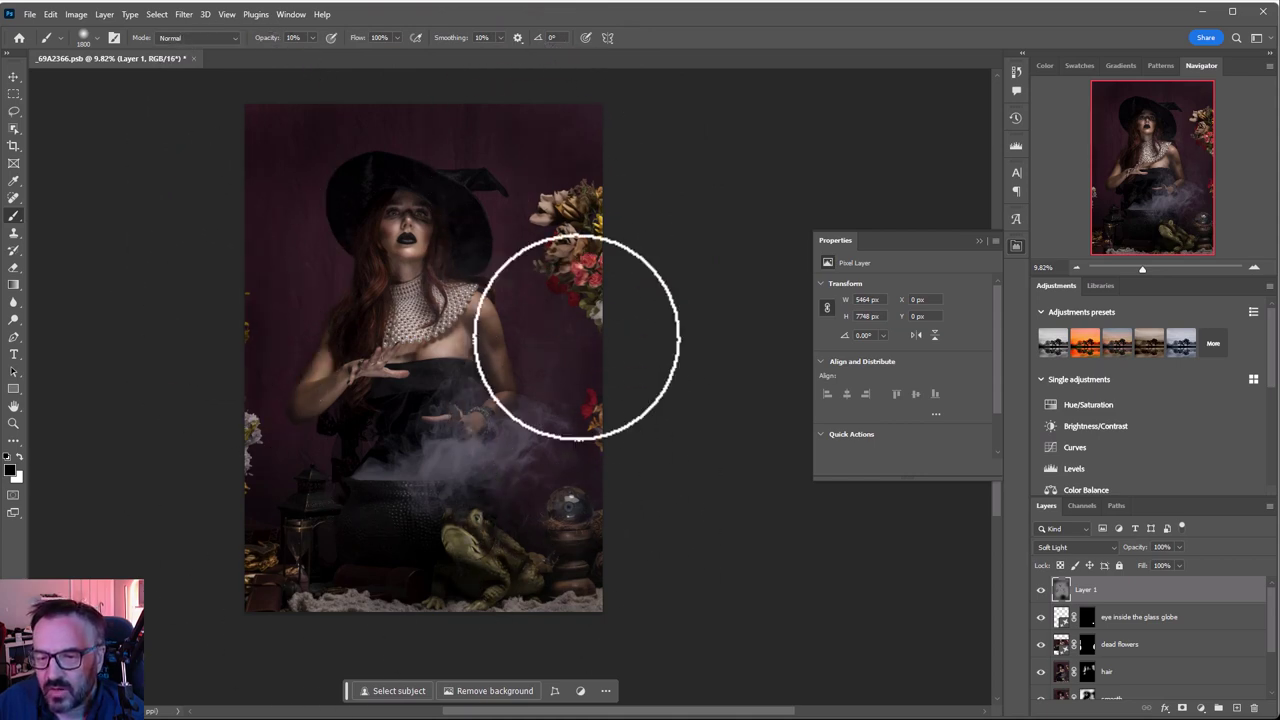
{"action": "left_click_drag", "start_coordinate": [578, 338], "coordinate": [669, 393]}
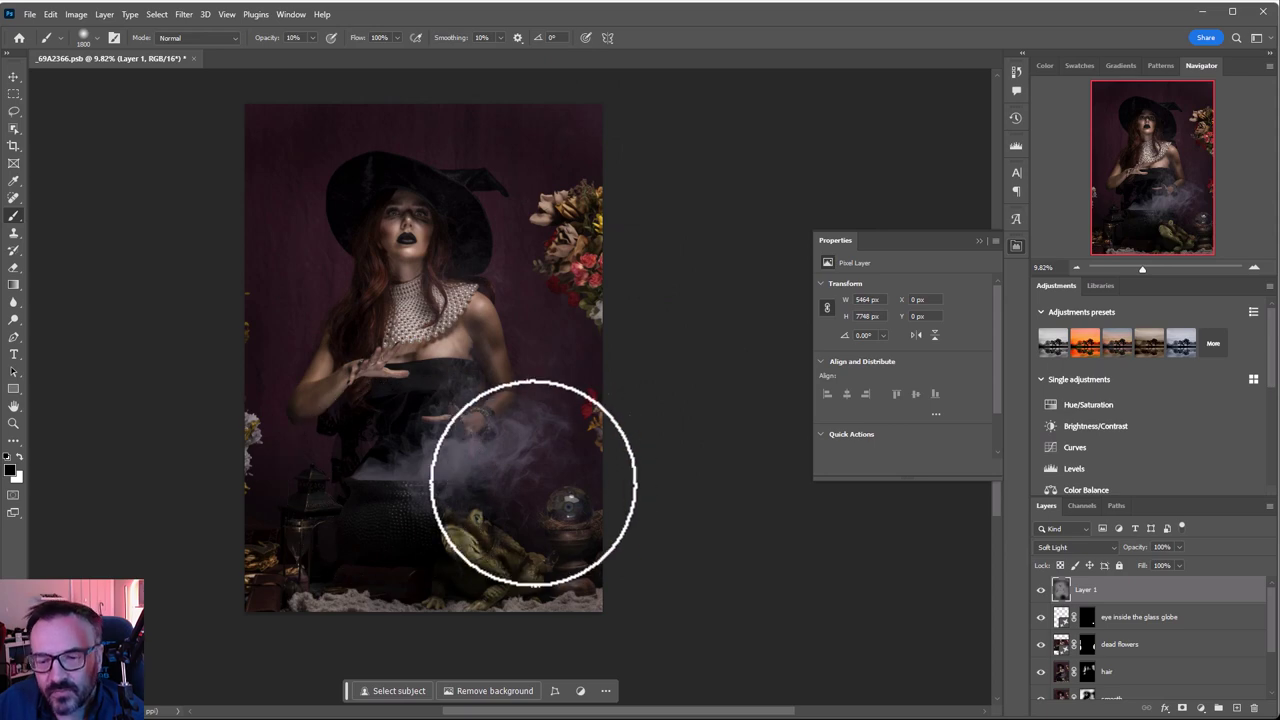
Lasso the smoky opening of the cauldron and fill it with Generative Fill using the prompt "frog legs in smoke".
{"action": "scroll", "coordinate": [480, 531], "scroll_direction": "up", "scroll_amount": 3}
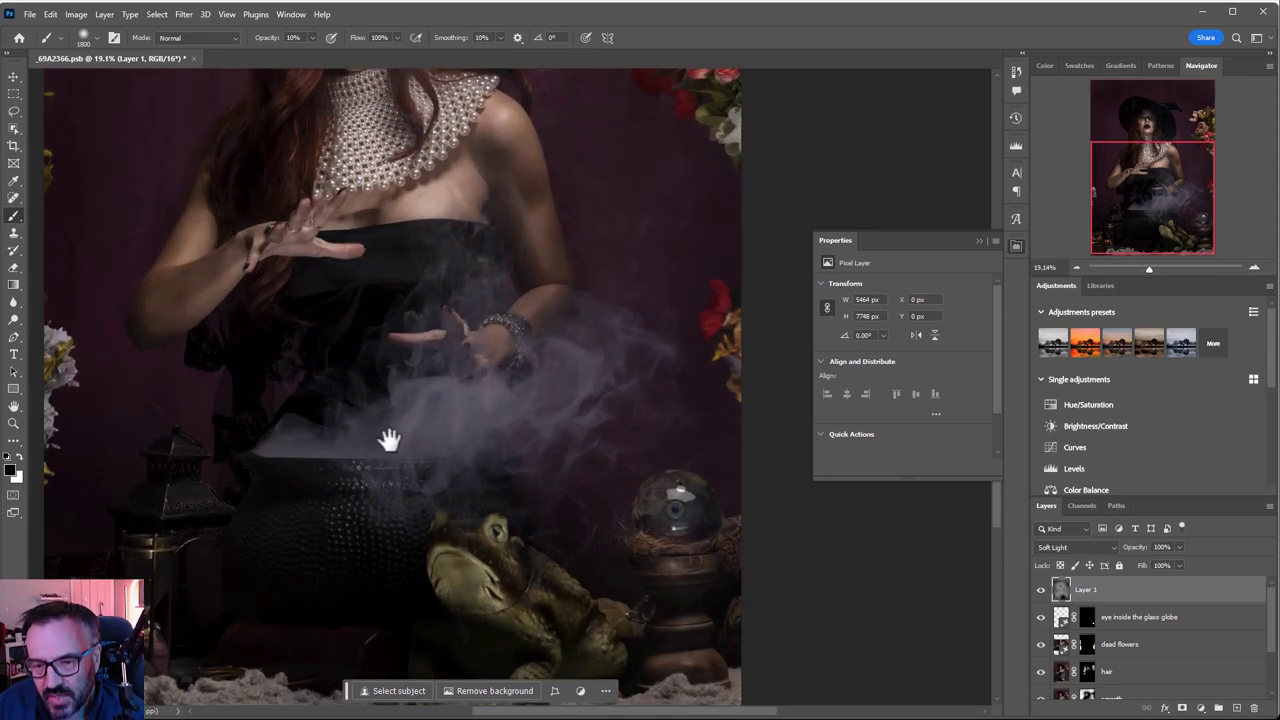
{"action": "left_click_drag", "start_coordinate": [389, 440], "coordinate": [491, 451]}
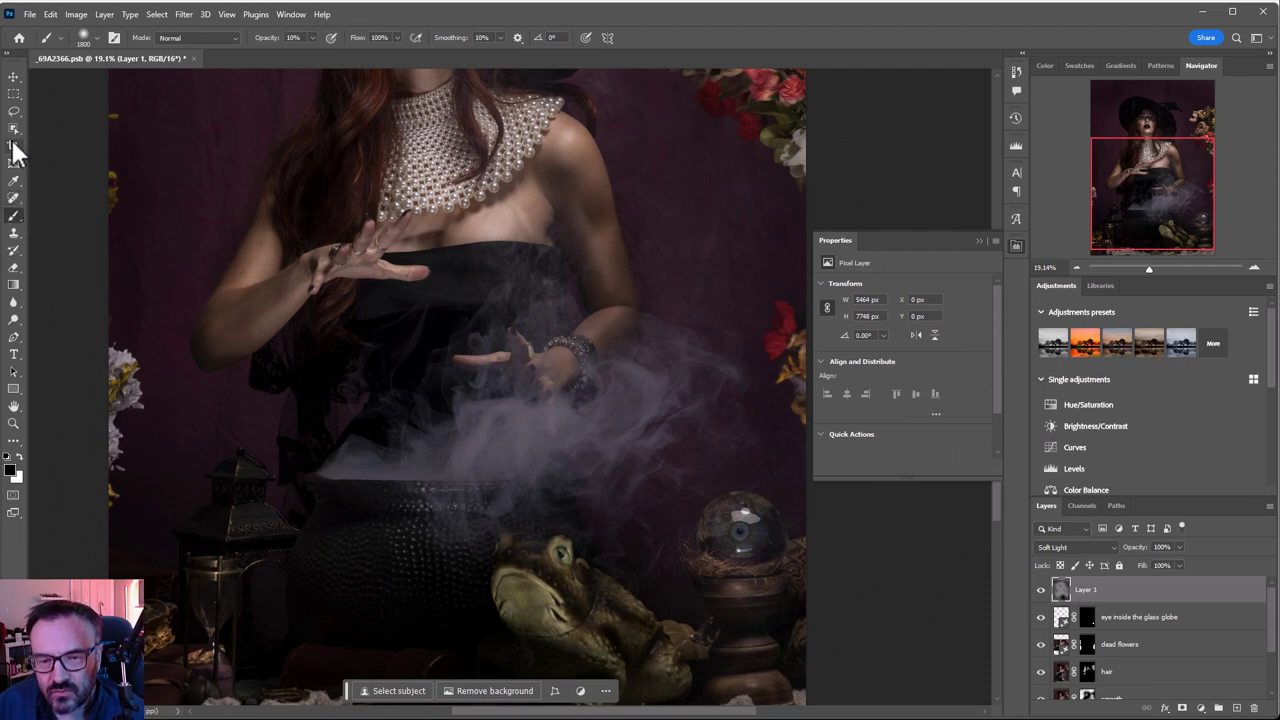
{"action": "left_click", "coordinate": [11, 110]}
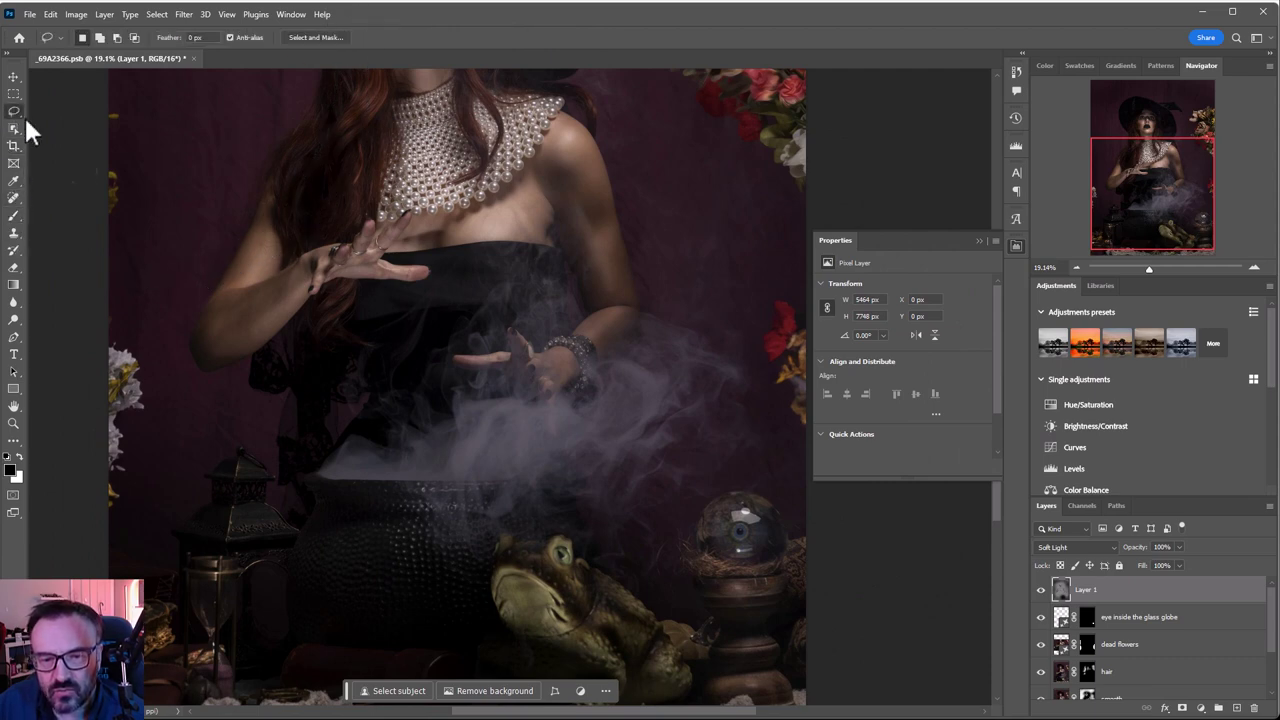
{"action": "mouse_move", "coordinate": [486, 415]}
{"action": "left_mouse_down"}
{"action": "mouse_move", "coordinate": [380, 415]}
{"action": "mouse_move", "coordinate": [306, 460]}
{"action": "left_mouse_up"}
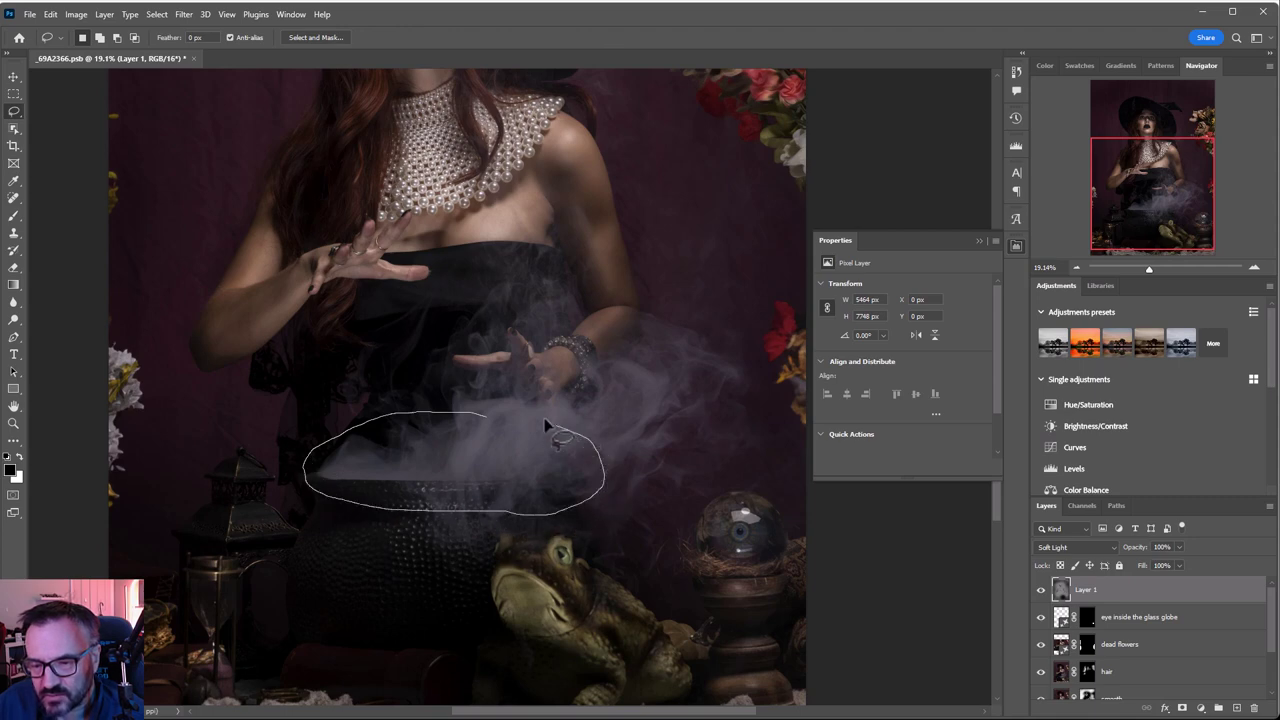
{"action": "left_click_drag", "start_coordinate": [476, 420], "coordinate": [484, 418]}
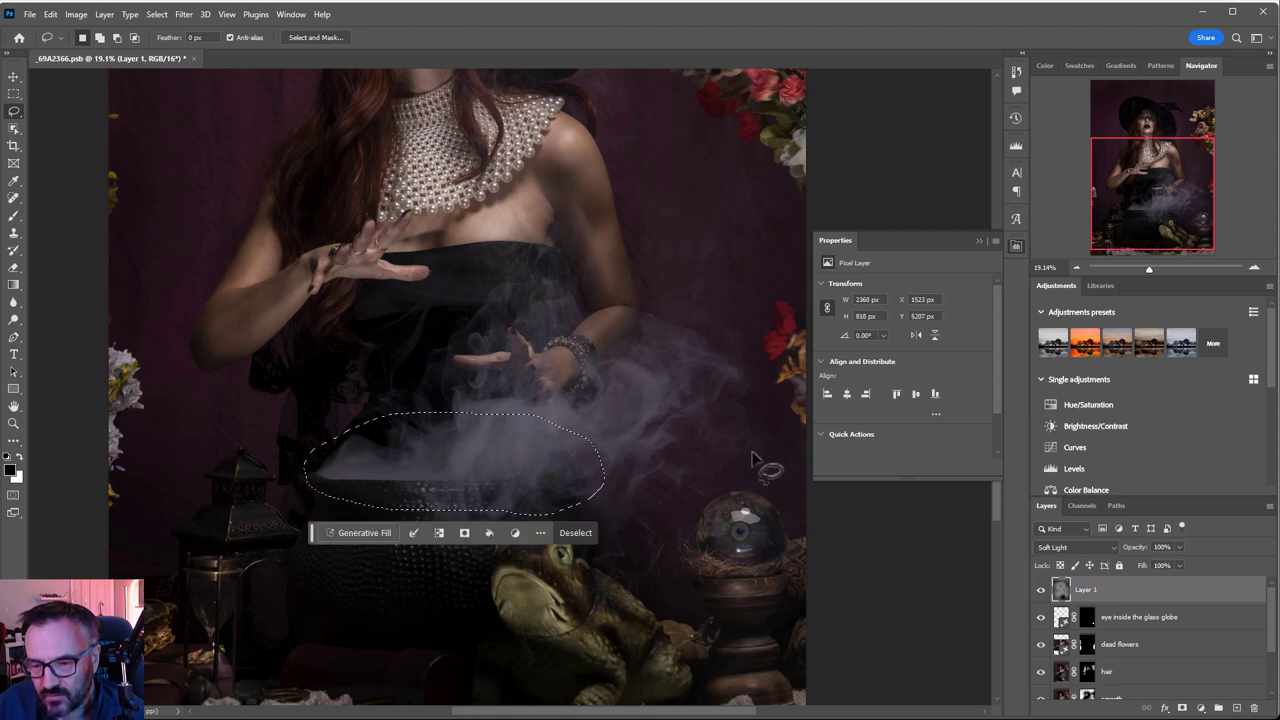
{"action": "left_click", "coordinate": [379, 528]}
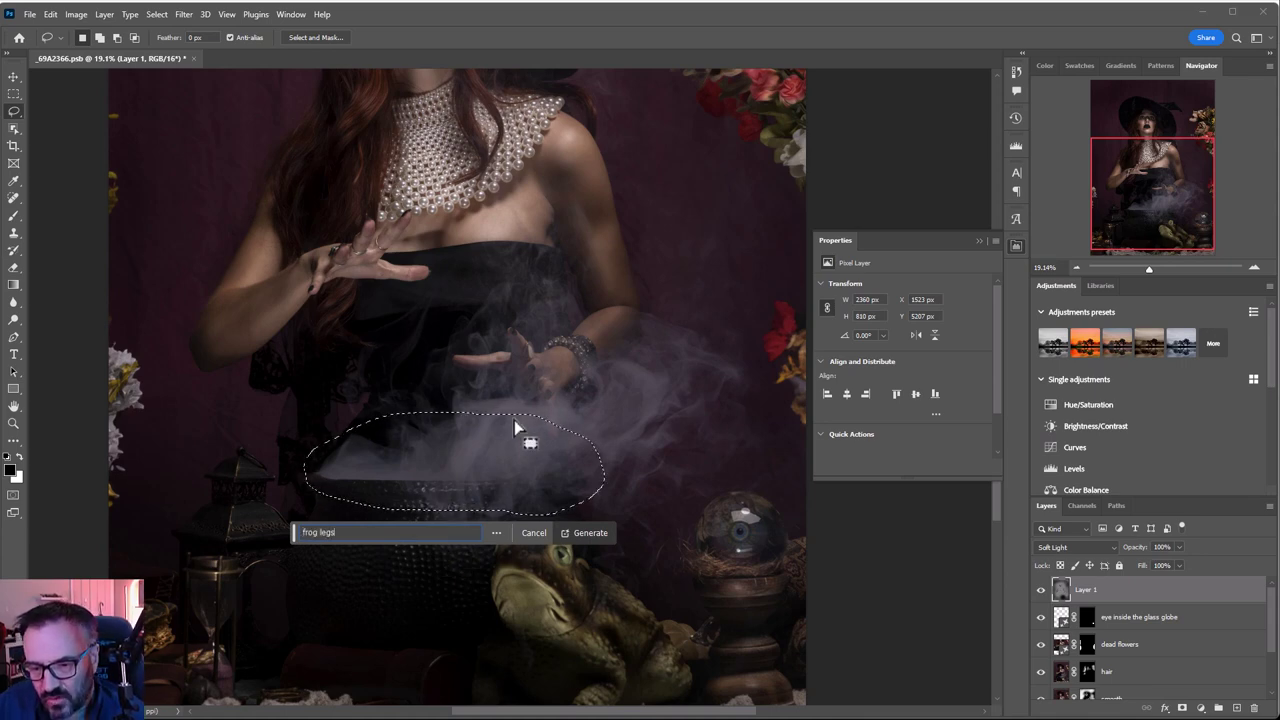
{"action": "type", "text": "frog legs in smok"}
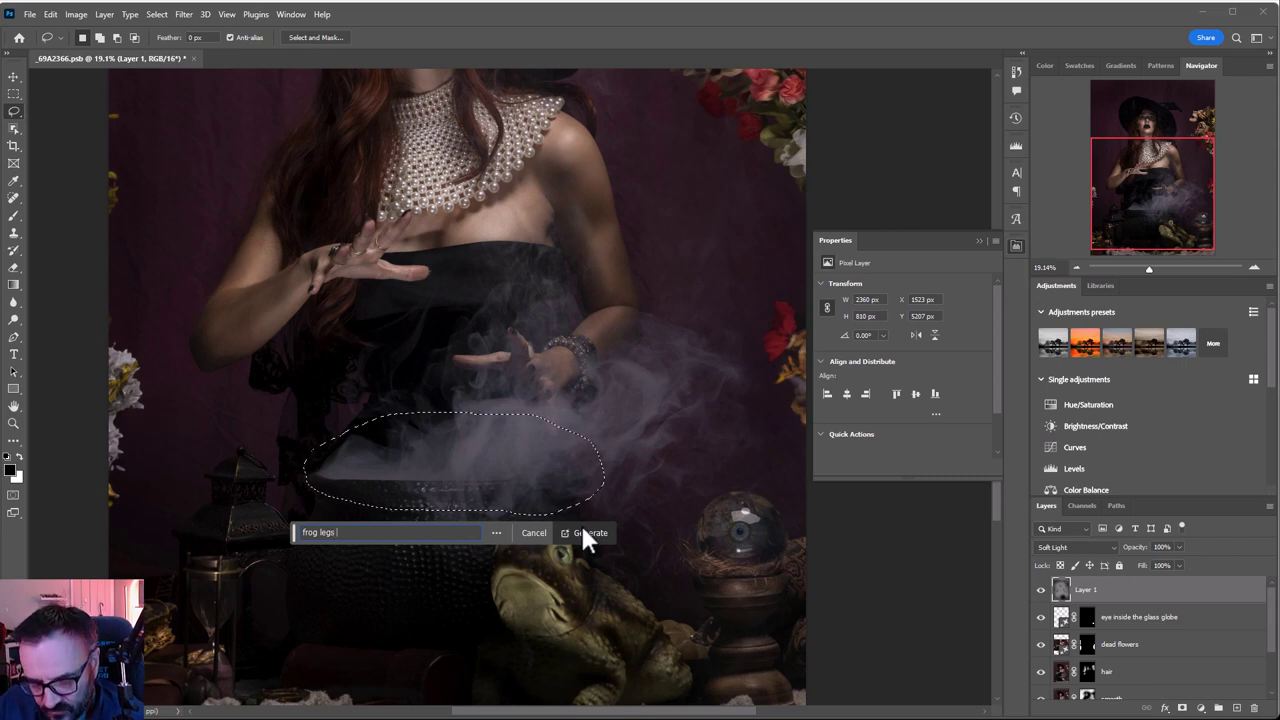
{"action": "type", "text": "e"}
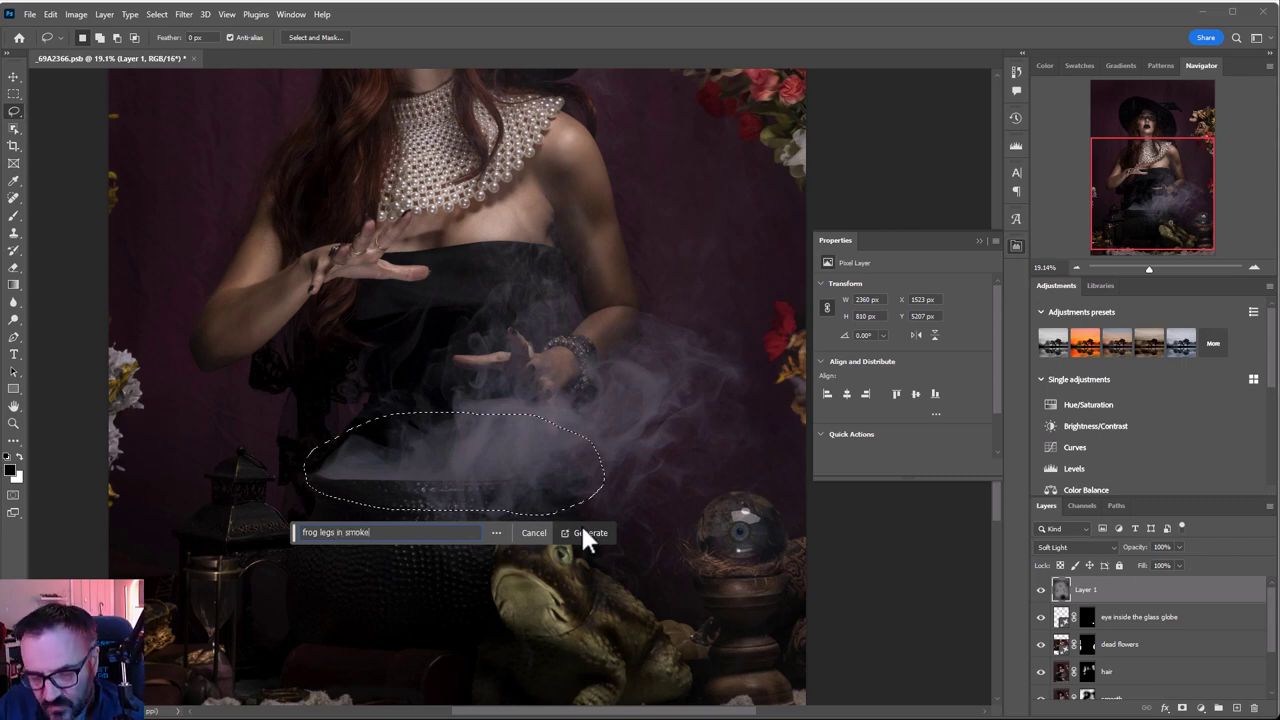
{"action": "key", "text": "Return"}
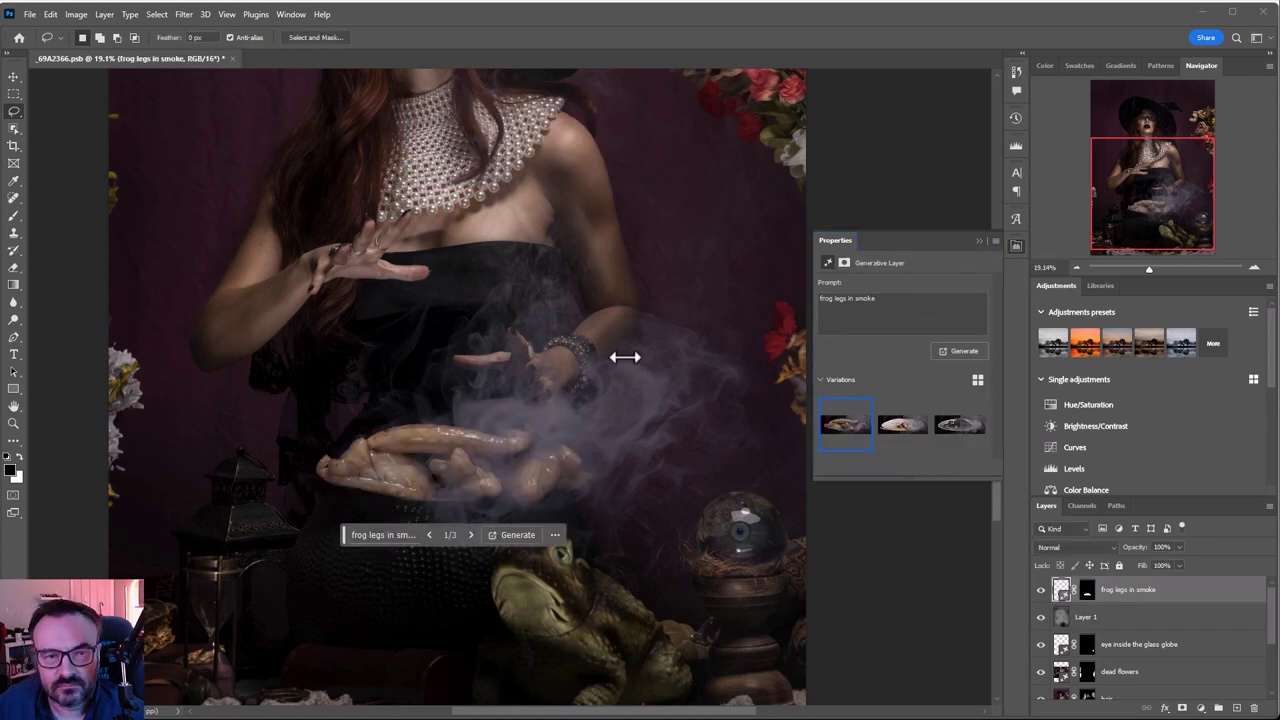
Compare the three generated frog legs variations and keep the first one.
{"action": "left_click", "coordinate": [471, 535]}
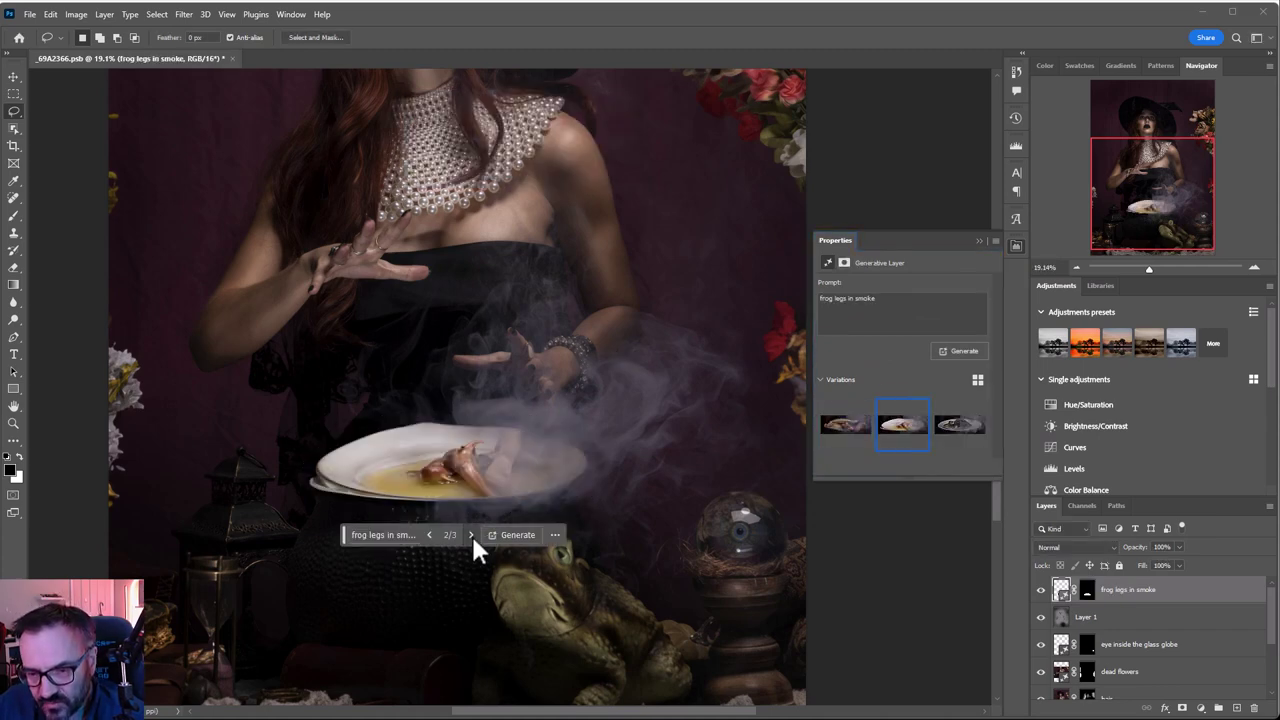
{"action": "left_click", "coordinate": [470, 535]}
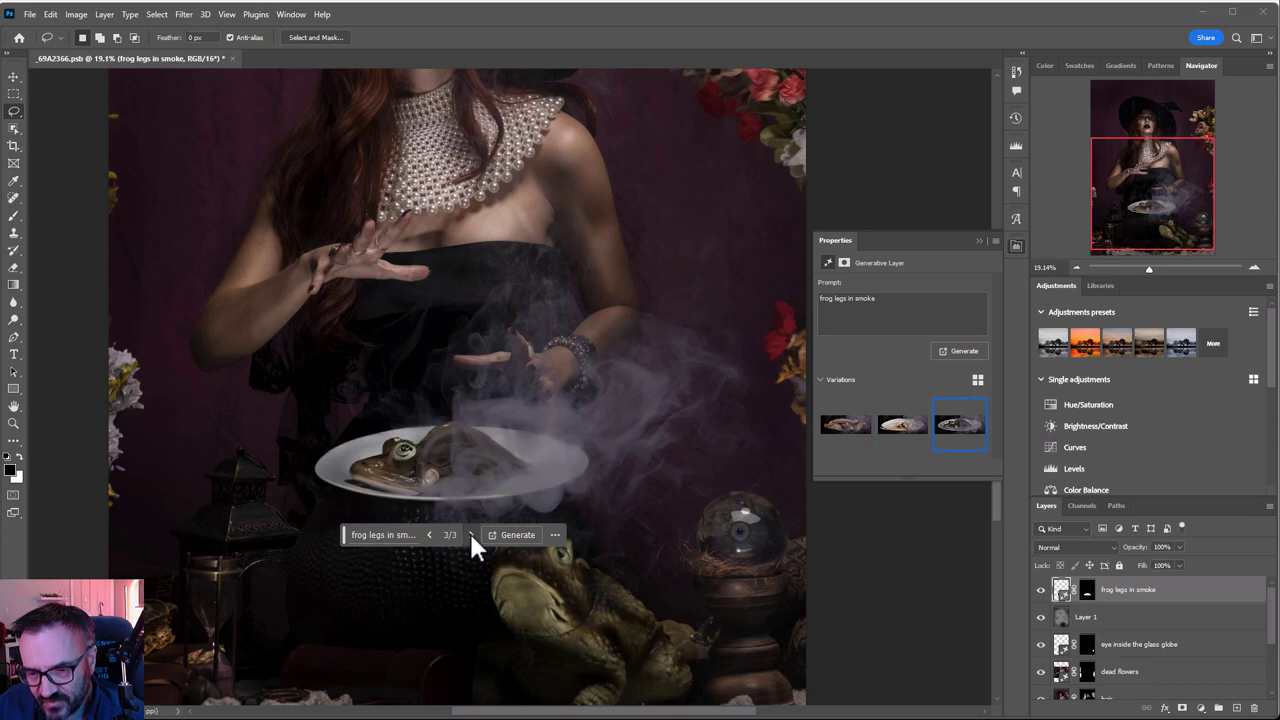
{"action": "left_click", "coordinate": [430, 536]}
{"action": "left_click", "coordinate": [430, 536]}
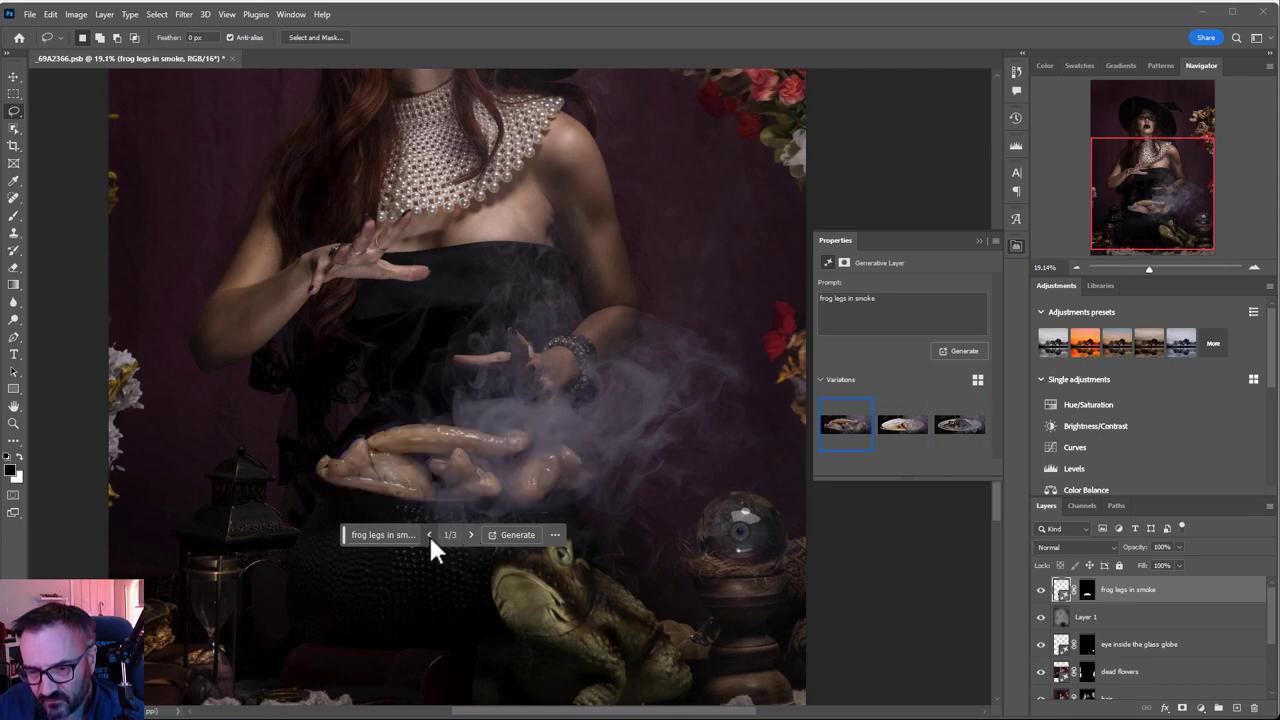
Set the frog legs layer's opacity to 93%.
{"action": "left_click", "coordinate": [1180, 547]}
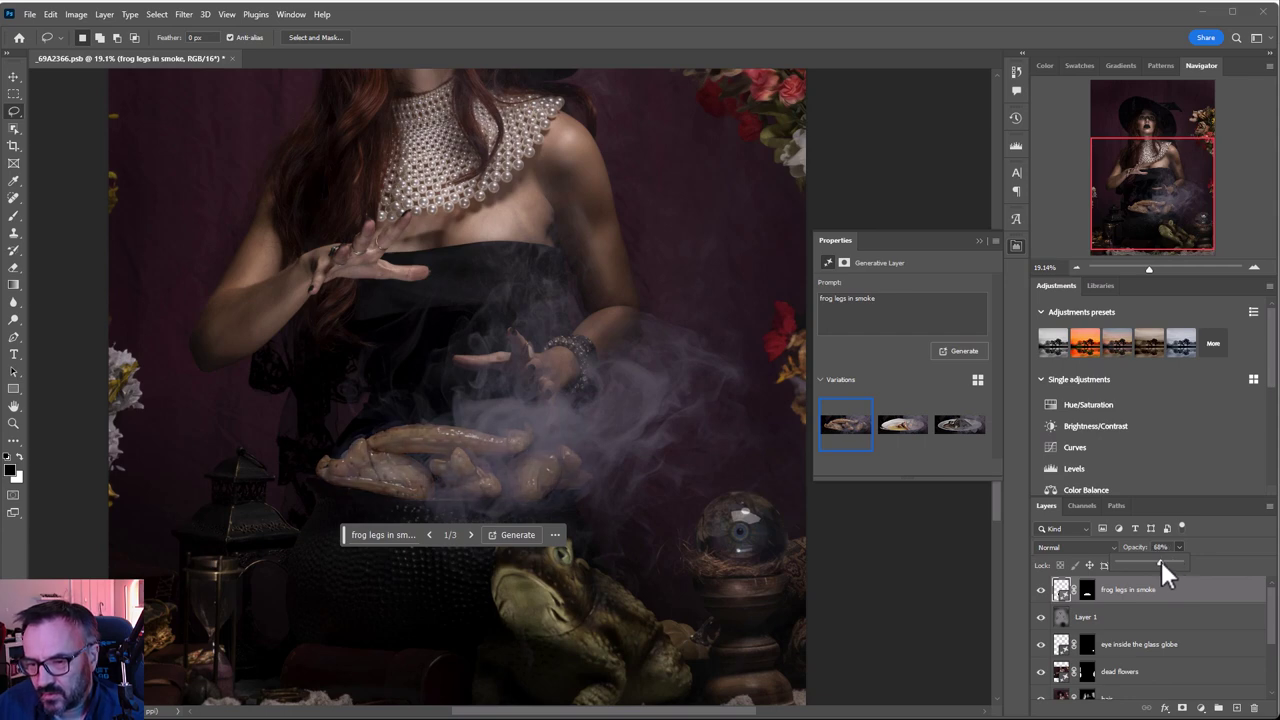
{"action": "left_click_drag", "start_coordinate": [1153, 560], "coordinate": [1137, 560]}
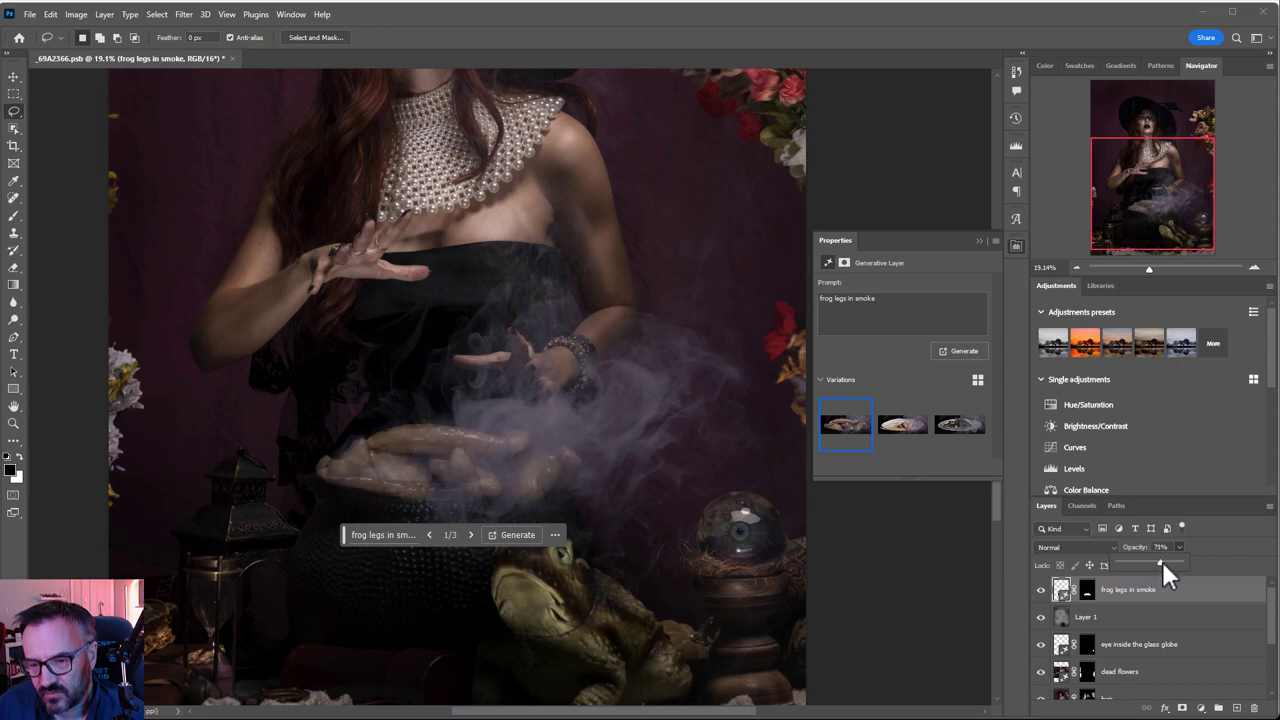
{"action": "left_click_drag", "start_coordinate": [1162, 561], "coordinate": [1168, 563]}
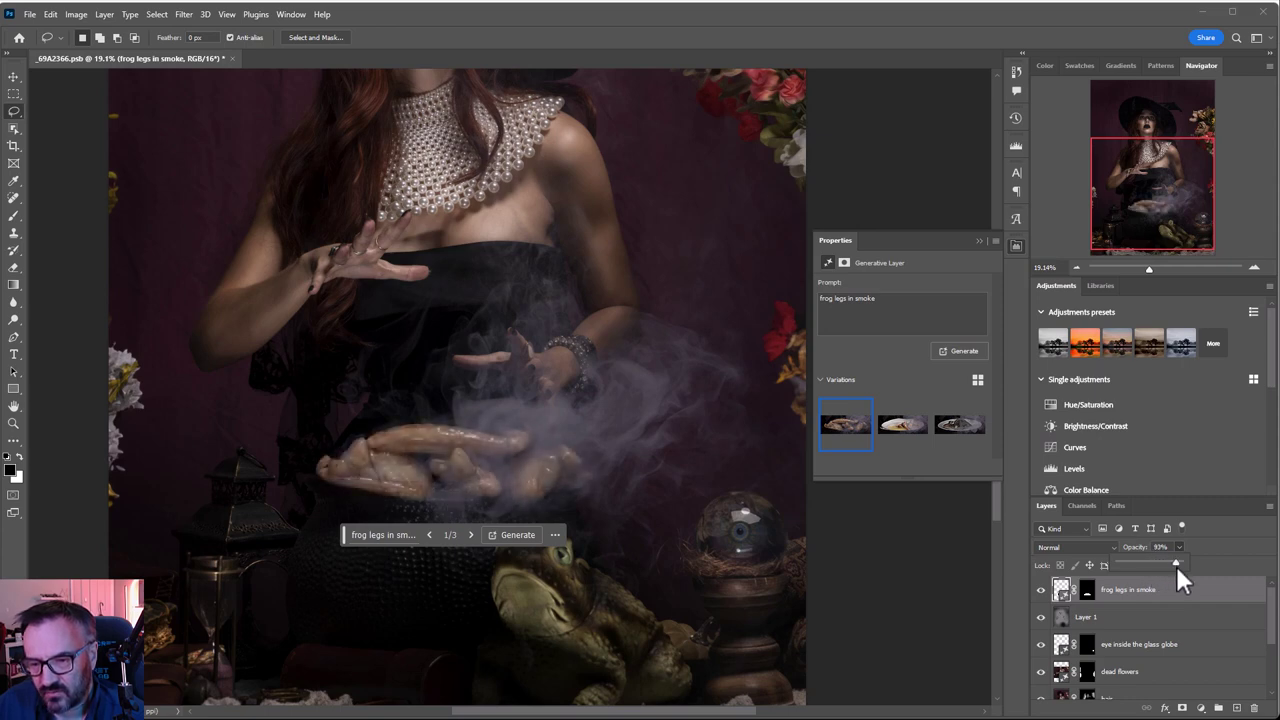
Add a new layer above the frog legs layer and set its blend mode to Soft Light.
{"action": "scroll", "coordinate": [604, 459], "scroll_direction": "down", "scroll_amount": 3}
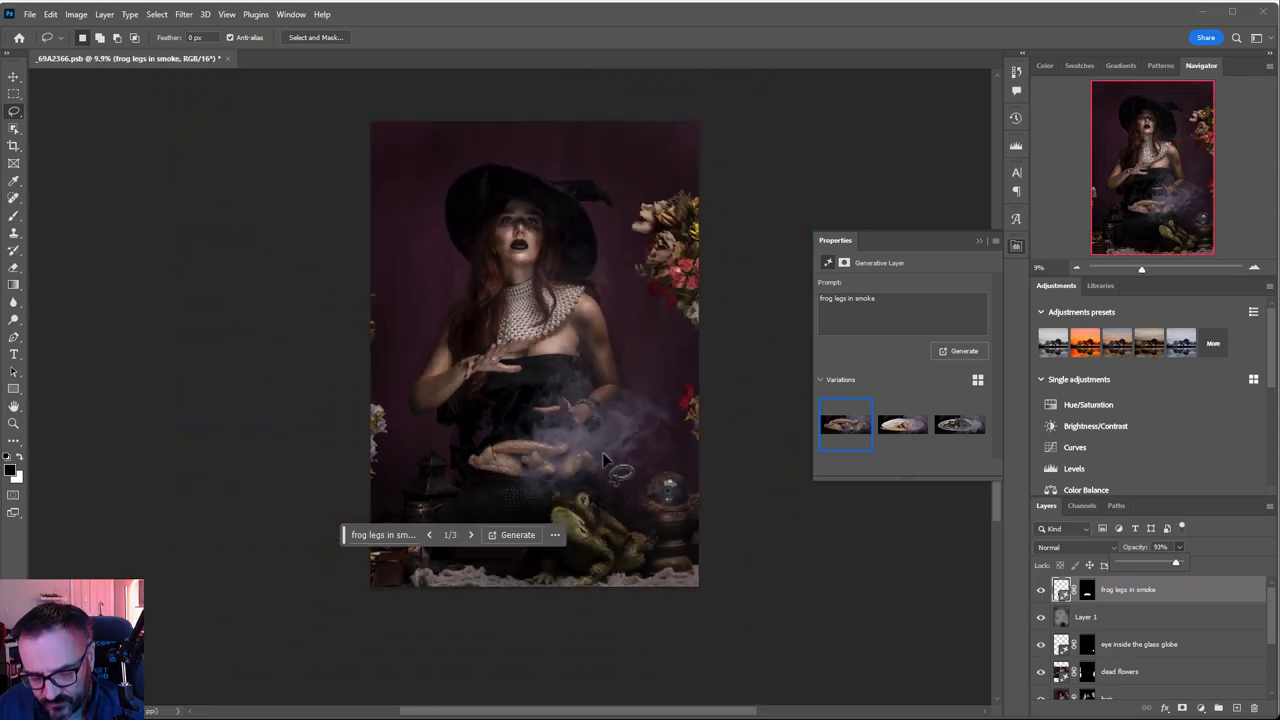
{"action": "scroll", "coordinate": [604, 459], "scroll_direction": "up", "scroll_amount": 2}
{"action": "scroll", "coordinate": [613, 410], "scroll_direction": "down", "scroll_amount": 2}
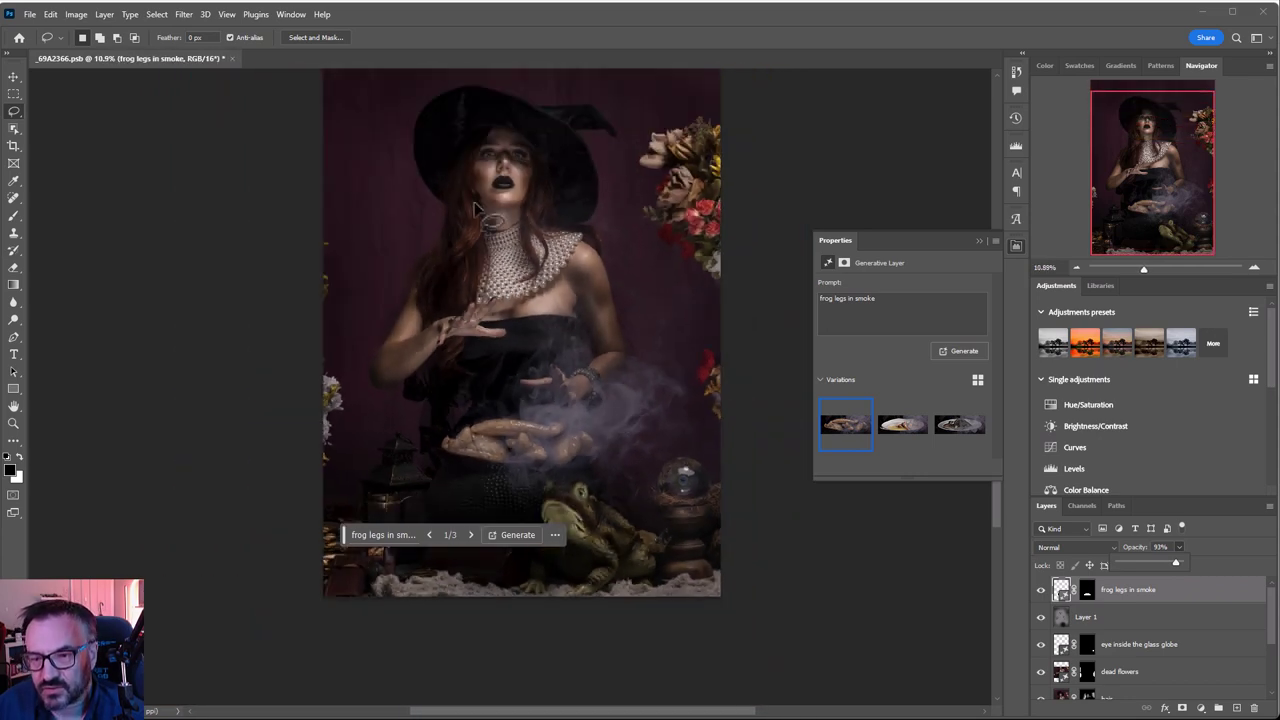
{"action": "mouse_move", "coordinate": [648, 443]}
{"action": "left_mouse_down"}
{"action": "mouse_move", "coordinate": [608, 443]}
{"action": "mouse_move", "coordinate": [600, 461]}
{"action": "left_mouse_up"}
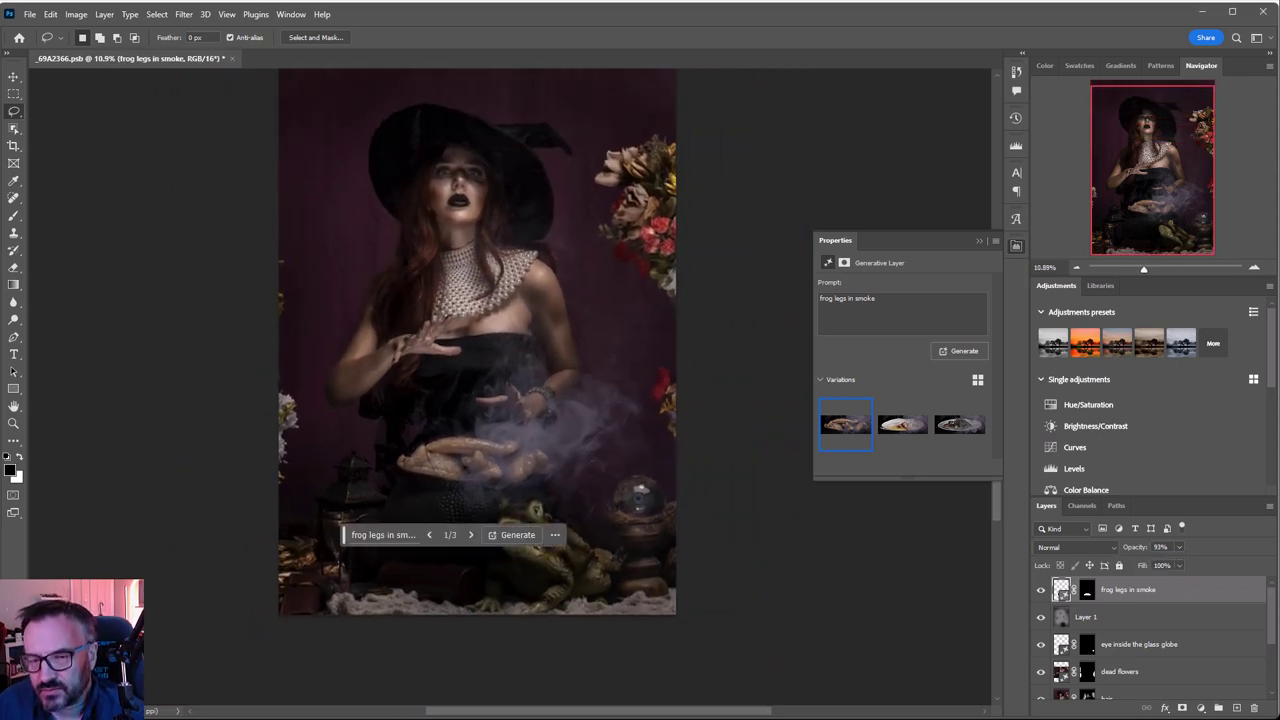
{"action": "left_click", "coordinate": [1237, 707]}
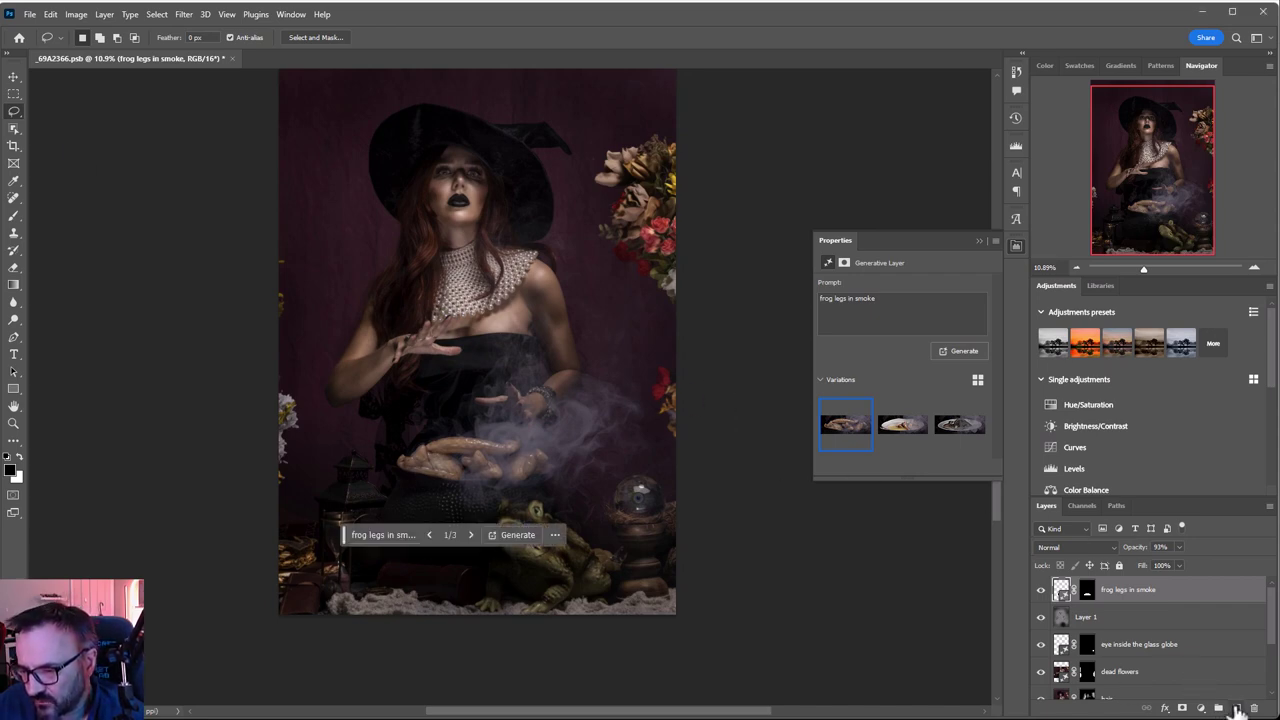
{"action": "left_click", "coordinate": [1110, 545]}
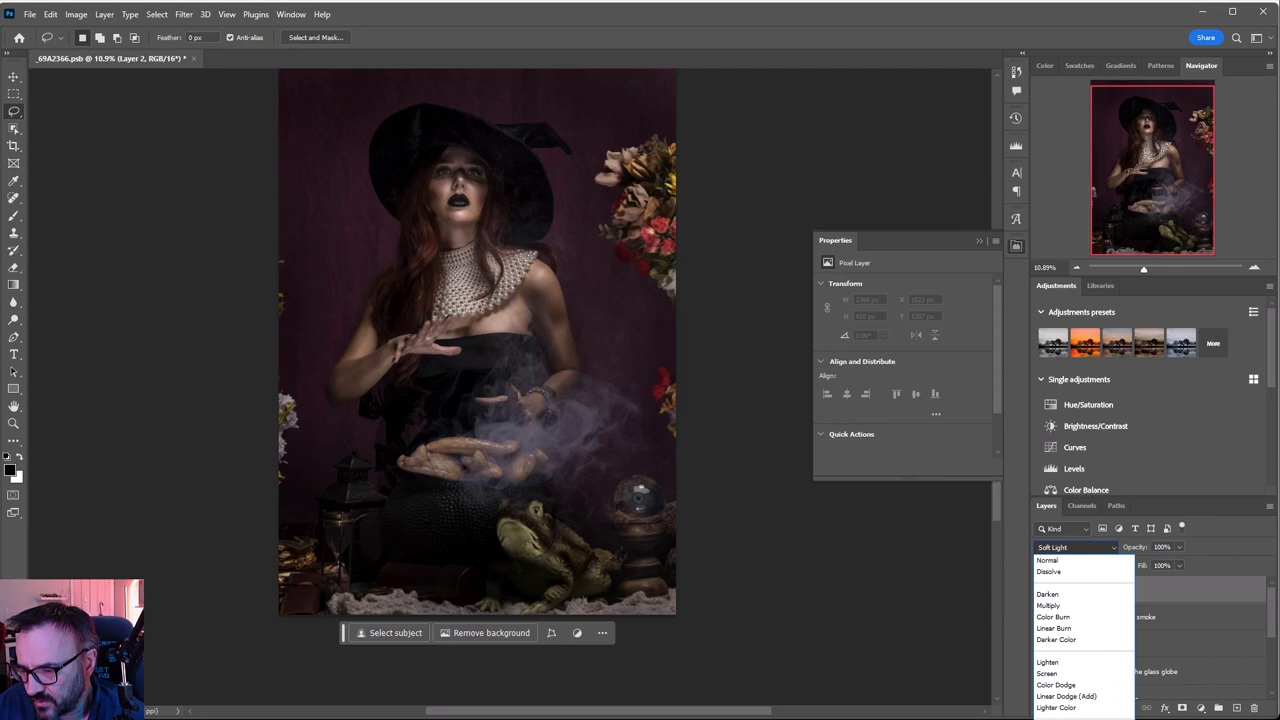
{"action": "left_click", "coordinate": [1052, 719]}
Set the foreground colour to a bright lime green with a hue of about 88°.
{"action": "left_click", "coordinate": [11, 470]}
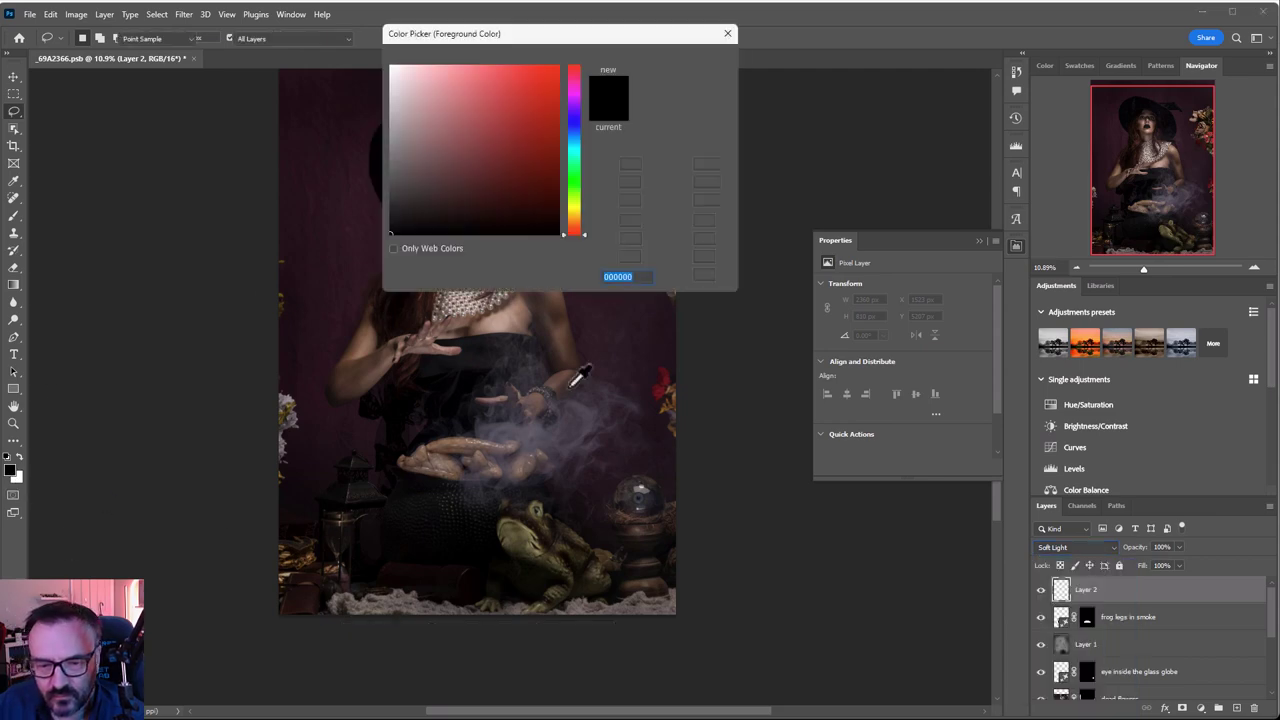
{"action": "left_click", "coordinate": [575, 190]}
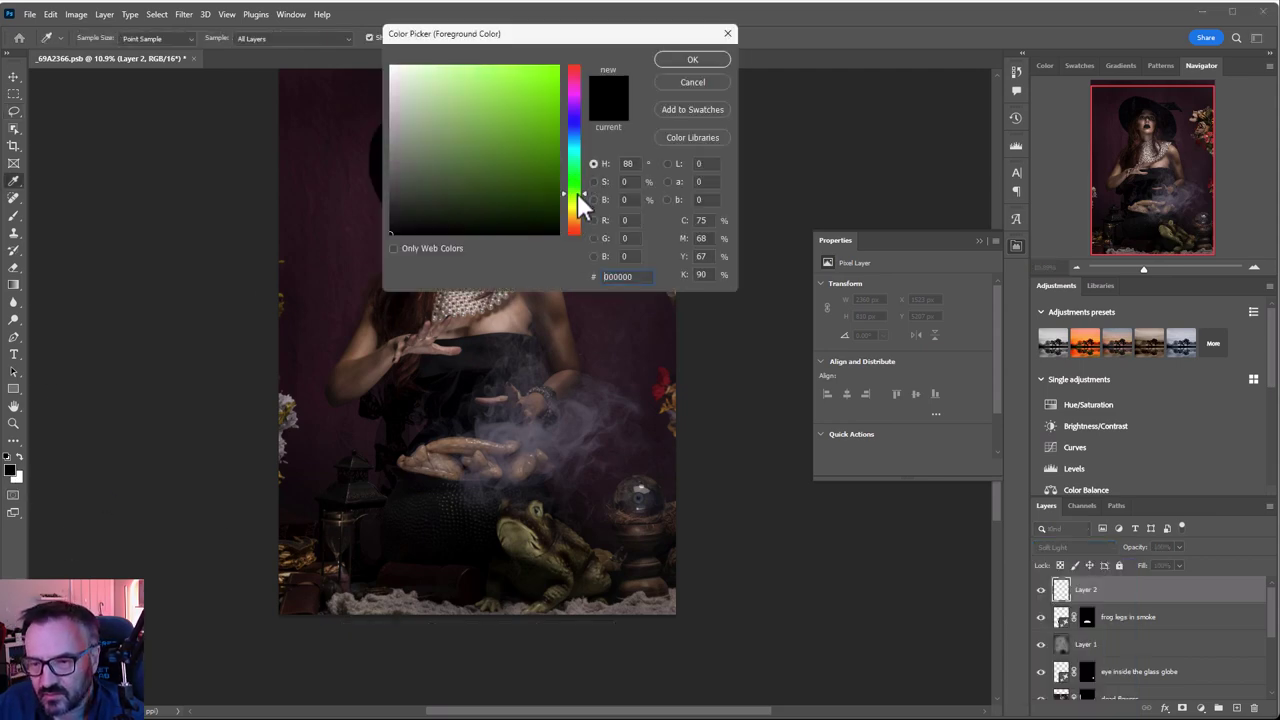
{"action": "left_click", "coordinate": [522, 88]}
{"action": "left_click", "coordinate": [694, 58]}
{"action": "key", "text": "l"}
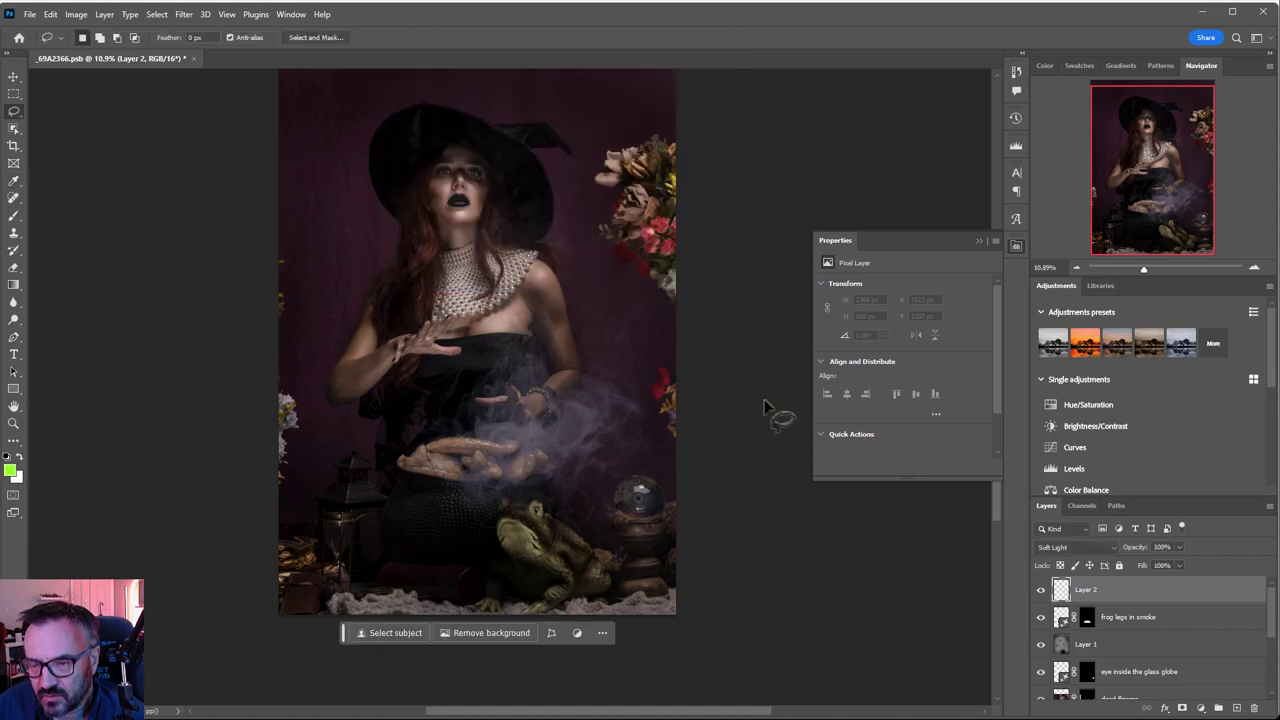
Brush lime green at 10% opacity over the frog legs and the smoke above the cauldron with a brush of about 900 px.
{"action": "left_click", "coordinate": [13, 216]}
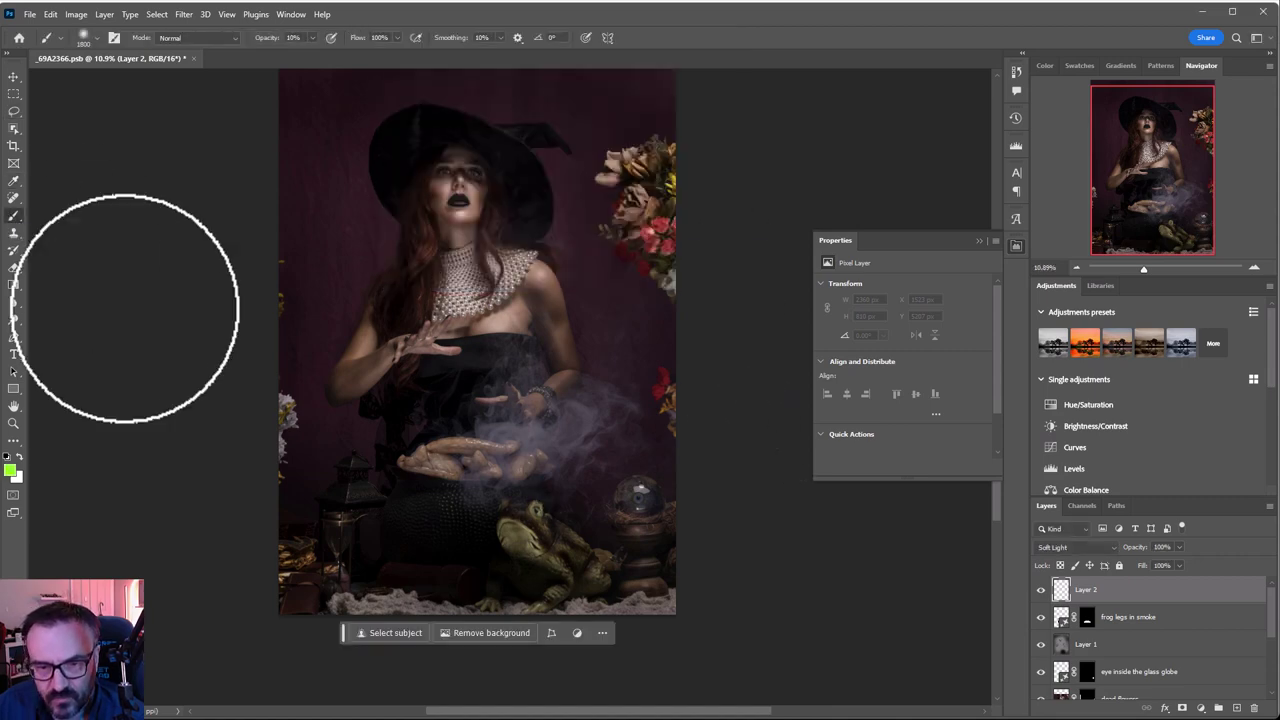
{"action": "scroll", "coordinate": [490, 470], "scroll_direction": "up", "scroll_amount": 4}
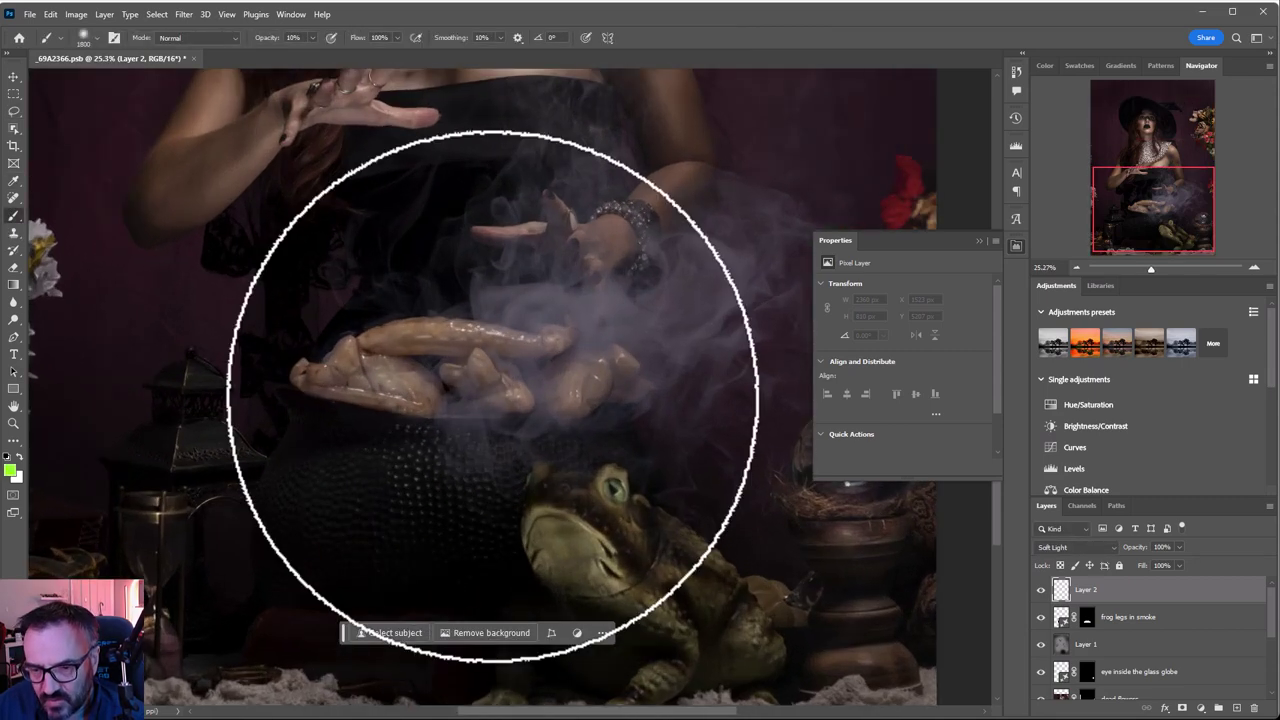
{"action": "key", "text": "["}
{"action": "key", "text": "["}
{"action": "key", "text": "["}
{"action": "key", "text": "["}
{"action": "key", "text": "bracketleft"}
{"action": "key", "text": "bracketleft"}
{"action": "key", "text": "bracketleft"}
{"action": "key", "text": "bracketleft"}
{"action": "key", "text": "bracketleft"}
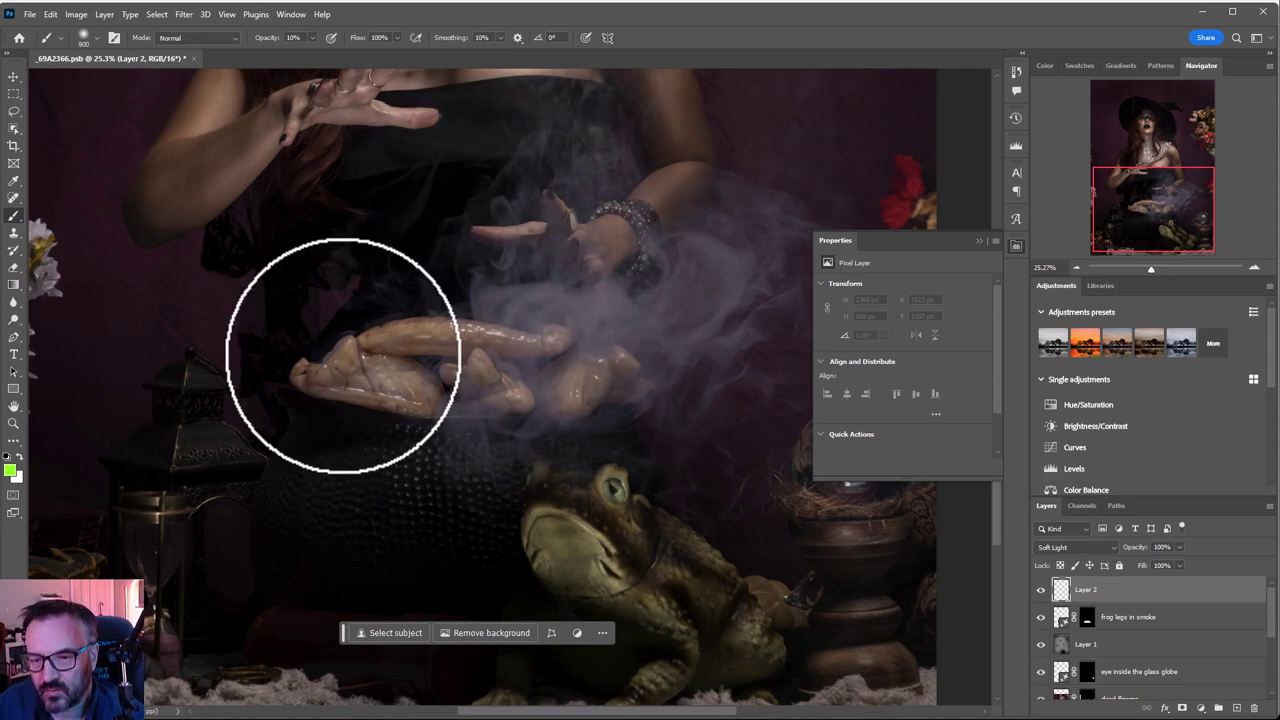
{"action": "mouse_move", "coordinate": [343, 371]}
{"action": "left_mouse_down"}
{"action": "mouse_move", "coordinate": [539, 363]}
{"action": "mouse_move", "coordinate": [380, 364]}
{"action": "mouse_move", "coordinate": [523, 337]}
{"action": "left_mouse_up"}
{"action": "mouse_move", "coordinate": [603, 363]}
{"action": "left_mouse_down"}
{"action": "mouse_move", "coordinate": [537, 280]}
{"action": "mouse_move", "coordinate": [680, 294]}
{"action": "mouse_move", "coordinate": [683, 317]}
{"action": "mouse_move", "coordinate": [451, 386]}
{"action": "mouse_move", "coordinate": [343, 400]}
{"action": "mouse_move", "coordinate": [645, 367]}
{"action": "mouse_move", "coordinate": [443, 337]}
{"action": "mouse_move", "coordinate": [634, 366]}
{"action": "mouse_move", "coordinate": [694, 314]}
{"action": "mouse_move", "coordinate": [715, 240]}
{"action": "mouse_move", "coordinate": [534, 251]}
{"action": "mouse_move", "coordinate": [463, 214]}
{"action": "mouse_move", "coordinate": [349, 191]}
{"action": "mouse_move", "coordinate": [471, 300]}
{"action": "left_mouse_up"}
Paint a green glow along the fingers, palm and underside of the forearm of the witch's raised hand with a 125 px brush.
{"action": "scroll", "coordinate": [346, 165], "scroll_direction": "up", "scroll_amount": 3}
{"action": "key", "text": "bracketleft"}
{"action": "key", "text": "bracketleft"}
{"action": "key", "text": "bracketleft"}
{"action": "key", "text": "bracketleft"}
{"action": "key", "text": "bracketleft"}
{"action": "key", "text": "bracketleft"}
{"action": "key", "text": "bracketleft"}
{"action": "key", "text": "bracketleft"}
{"action": "key", "text": "bracketleft"}
{"action": "key", "text": "bracketleft"}
{"action": "key", "text": "bracketleft"}
{"action": "key", "text": "bracketleft"}
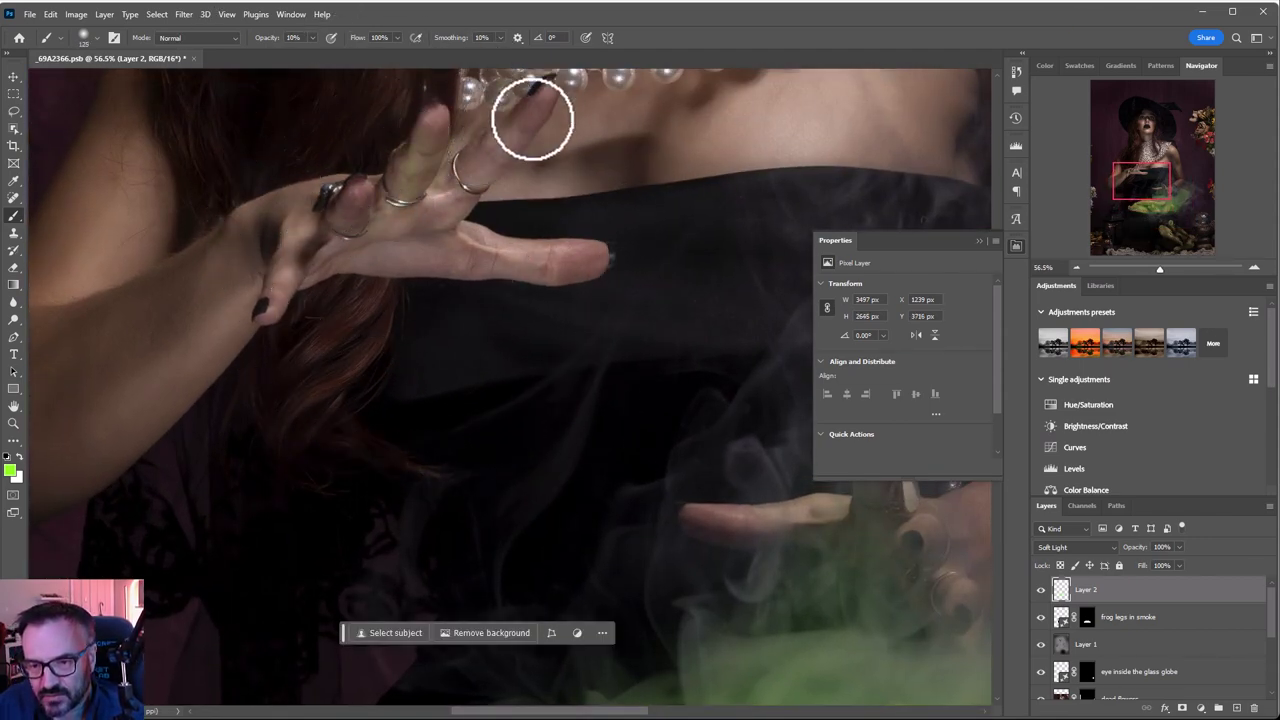
{"action": "mouse_move", "coordinate": [532, 118]}
{"action": "left_mouse_down"}
{"action": "mouse_move", "coordinate": [417, 231]}
{"action": "mouse_move", "coordinate": [293, 281]}
{"action": "mouse_move", "coordinate": [518, 260]}
{"action": "mouse_move", "coordinate": [450, 246]}
{"action": "mouse_move", "coordinate": [432, 260]}
{"action": "mouse_move", "coordinate": [599, 270]}
{"action": "mouse_move", "coordinate": [528, 260]}
{"action": "mouse_move", "coordinate": [520, 284]}
{"action": "mouse_move", "coordinate": [588, 263]}
{"action": "mouse_move", "coordinate": [493, 259]}
{"action": "mouse_move", "coordinate": [601, 266]}
{"action": "mouse_move", "coordinate": [456, 271]}
{"action": "mouse_move", "coordinate": [385, 257]}
{"action": "mouse_move", "coordinate": [349, 269]}
{"action": "left_mouse_up"}
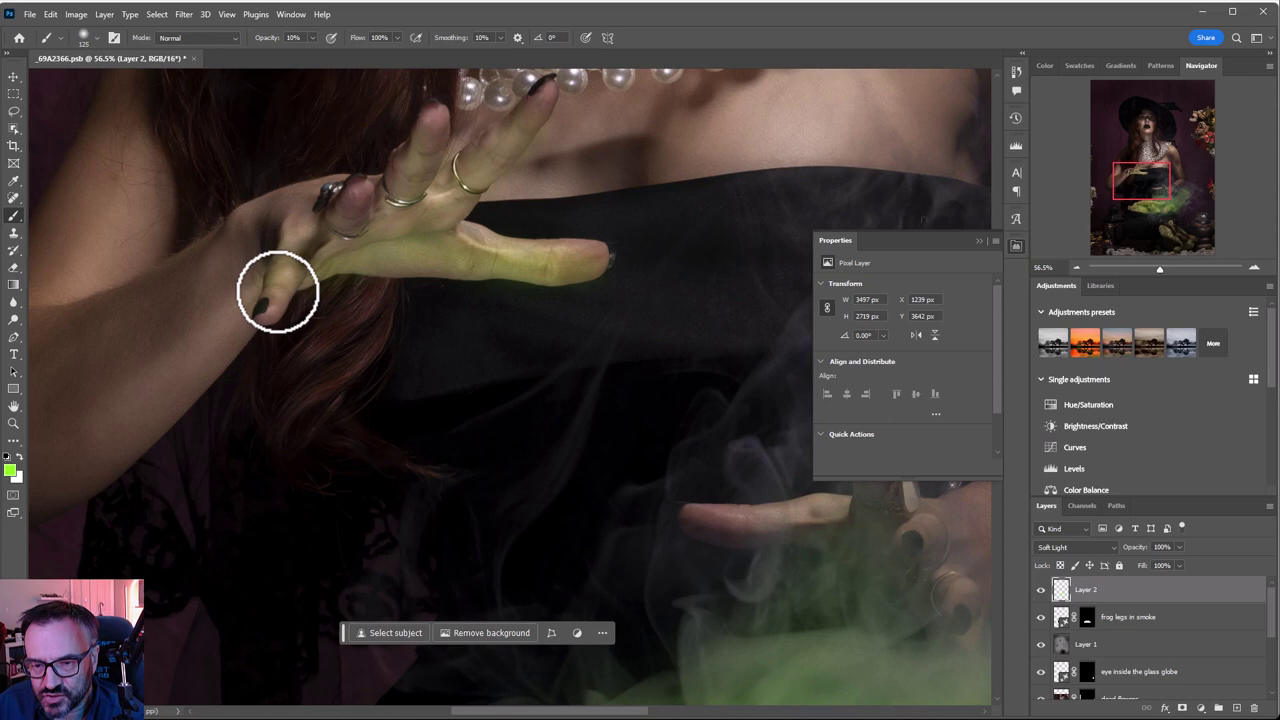
{"action": "mouse_move", "coordinate": [277, 290]}
{"action": "left_mouse_down"}
{"action": "mouse_move", "coordinate": [426, 206]}
{"action": "mouse_move", "coordinate": [263, 306]}
{"action": "mouse_move", "coordinate": [170, 420]}
{"action": "left_mouse_up"}
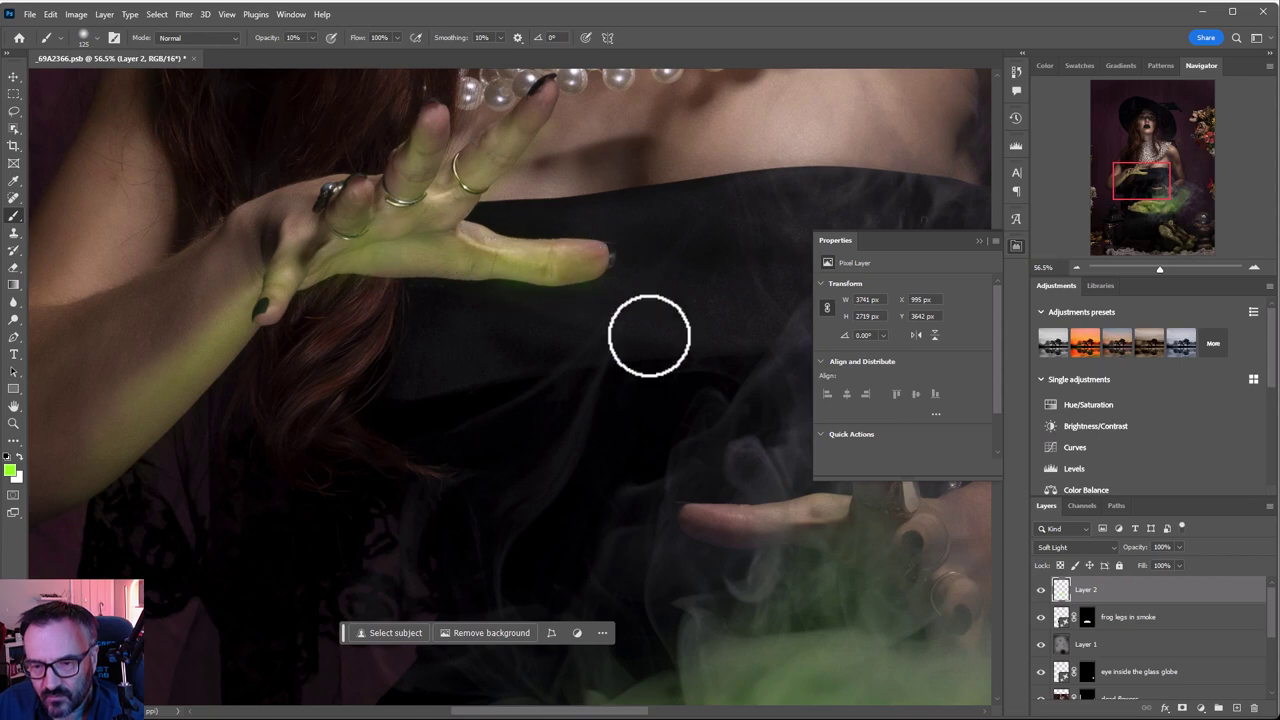
Add a faint green cast to the black dress and the smoke between the hands with a 400 px brush.
{"action": "key", "text": "space"}
{"action": "left_click_drag", "start_coordinate": [793, 464], "coordinate": [588, 449]}
{"action": "key", "text": "bracketright"}
{"action": "key", "text": "bracketright"}
{"action": "key", "text": "bracketright"}
{"action": "key", "text": "bracketright"}
{"action": "key", "text": "bracketright"}
{"action": "key", "text": "bracketright"}
{"action": "key", "text": "bracketright"}
{"action": "key", "text": "bracketright"}
{"action": "key", "text": "bracketright"}
{"action": "key", "text": "bracketright"}
{"action": "key", "text": "bracketright"}
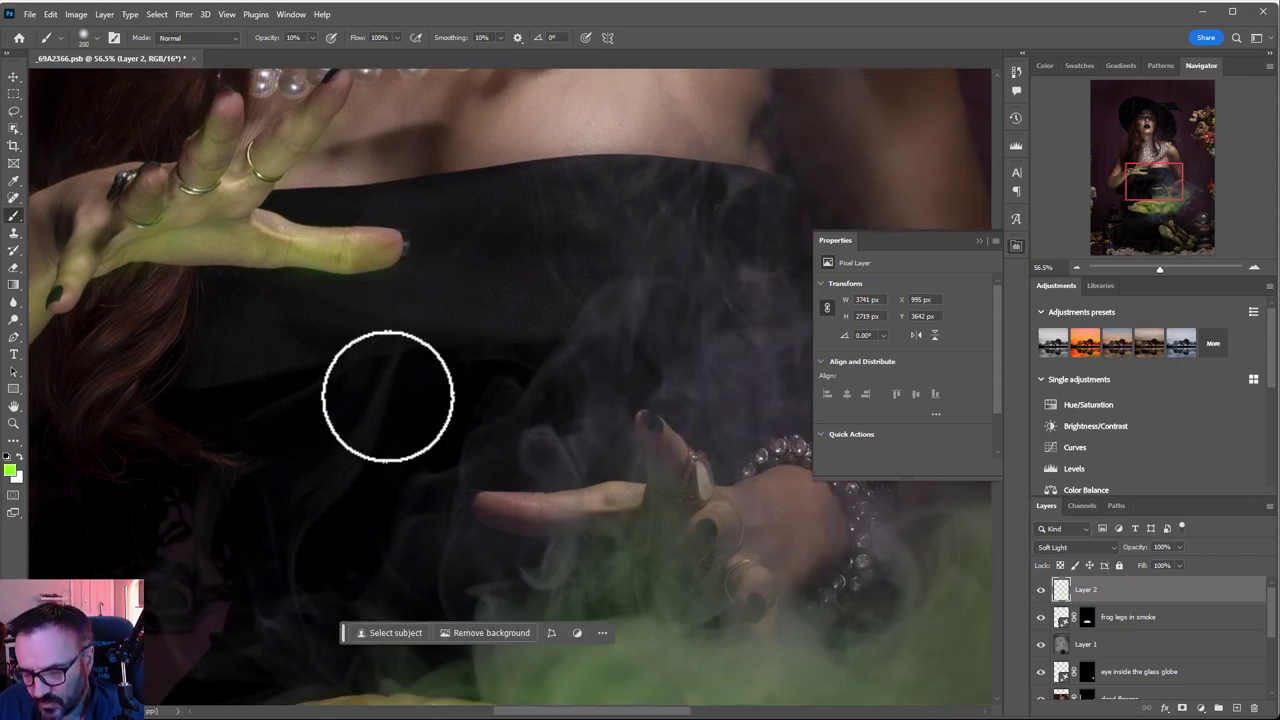
{"action": "mouse_move", "coordinate": [189, 338]}
{"action": "left_mouse_down"}
{"action": "mouse_move", "coordinate": [291, 312]}
{"action": "mouse_move", "coordinate": [503, 303]}
{"action": "mouse_move", "coordinate": [472, 389]}
{"action": "mouse_move", "coordinate": [520, 270]}
{"action": "left_mouse_up"}
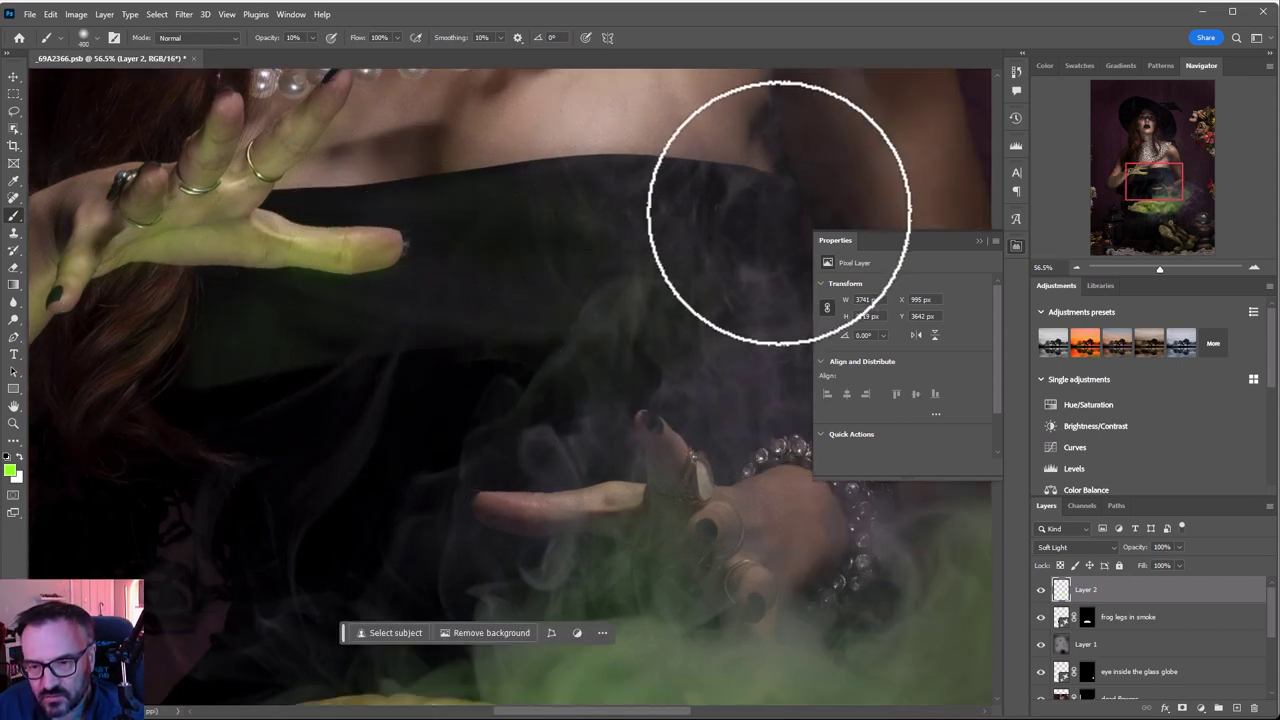
Brush the green glow onto the pearl collar, and with a 200 px brush onto the neck, chin and lower face.
{"action": "key", "text": "space"}
{"action": "left_click_drag", "start_coordinate": [777, 214], "coordinate": [443, 466]}
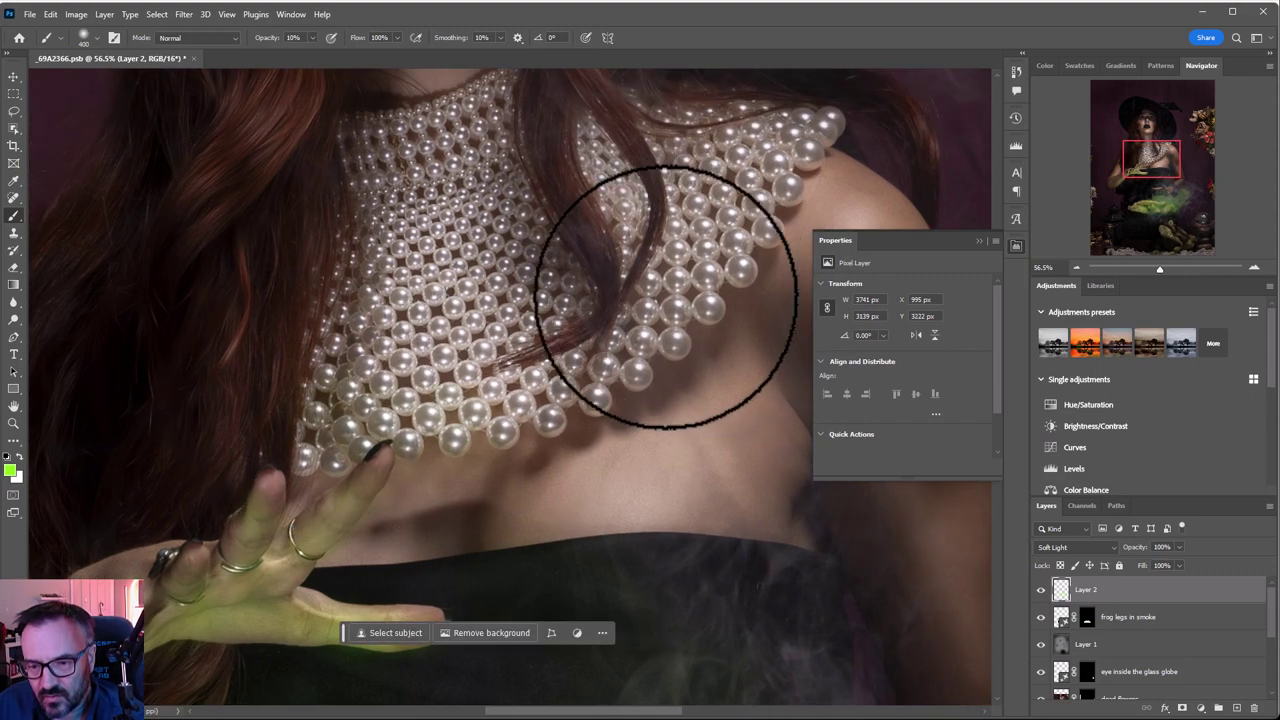
{"action": "key", "text": "space"}
{"action": "left_click_drag", "start_coordinate": [543, 206], "coordinate": [603, 452]}
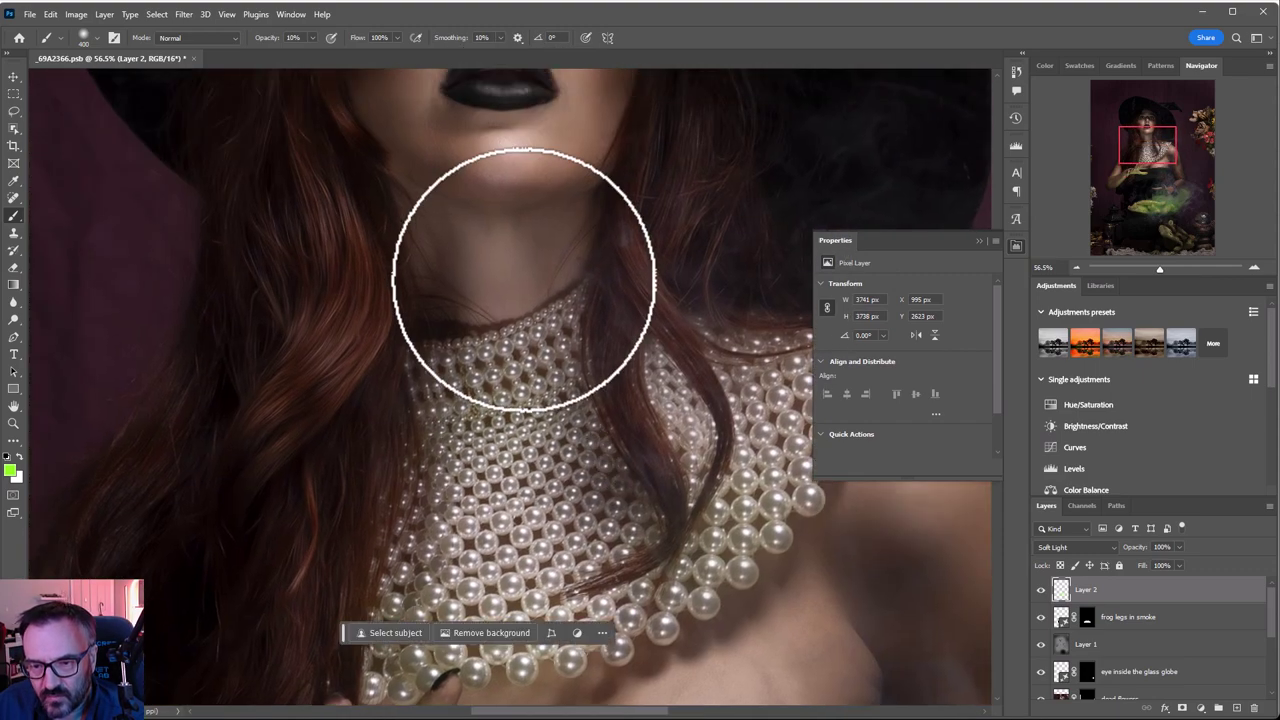
{"action": "key", "text": "bracketleft"}
{"action": "key", "text": "bracketleft"}
{"action": "key", "text": "bracketleft"}
{"action": "key", "text": "bracketleft"}
{"action": "key", "text": "bracketleft"}
{"action": "key", "text": "bracketleft"}
{"action": "key", "text": "bracketleft"}
{"action": "mouse_move", "coordinate": [484, 220]}
{"action": "left_mouse_down"}
{"action": "mouse_move", "coordinate": [484, 275]}
{"action": "mouse_move", "coordinate": [543, 211]}
{"action": "left_mouse_up"}
{"action": "mouse_move", "coordinate": [515, 287]}
{"action": "left_mouse_down"}
{"action": "mouse_move", "coordinate": [614, 271]}
{"action": "mouse_move", "coordinate": [421, 359]}
{"action": "mouse_move", "coordinate": [554, 221]}
{"action": "mouse_move", "coordinate": [423, 190]}
{"action": "mouse_move", "coordinate": [642, 155]}
{"action": "mouse_move", "coordinate": [588, 293]}
{"action": "left_mouse_up"}
{"action": "key", "text": "space"}
{"action": "left_click_drag", "start_coordinate": [574, 340], "coordinate": [571, 516]}
{"action": "mouse_move", "coordinate": [520, 200]}
{"action": "left_mouse_down"}
{"action": "mouse_move", "coordinate": [523, 162]}
{"action": "mouse_move", "coordinate": [649, 318]}
{"action": "mouse_move", "coordinate": [492, 186]}
{"action": "mouse_move", "coordinate": [419, 205]}
{"action": "mouse_move", "coordinate": [557, 186]}
{"action": "left_mouse_up"}
Tint the fingers of the hand above the cauldron and the smoke beneath them green with a 400 px brush.
{"action": "key", "text": "space"}
{"action": "mouse_move", "coordinate": [600, 518]}
{"action": "left_mouse_down"}
{"action": "mouse_move", "coordinate": [527, 118]}
{"action": "mouse_move", "coordinate": [480, 183]}
{"action": "mouse_move", "coordinate": [474, 172]}
{"action": "left_mouse_up"}
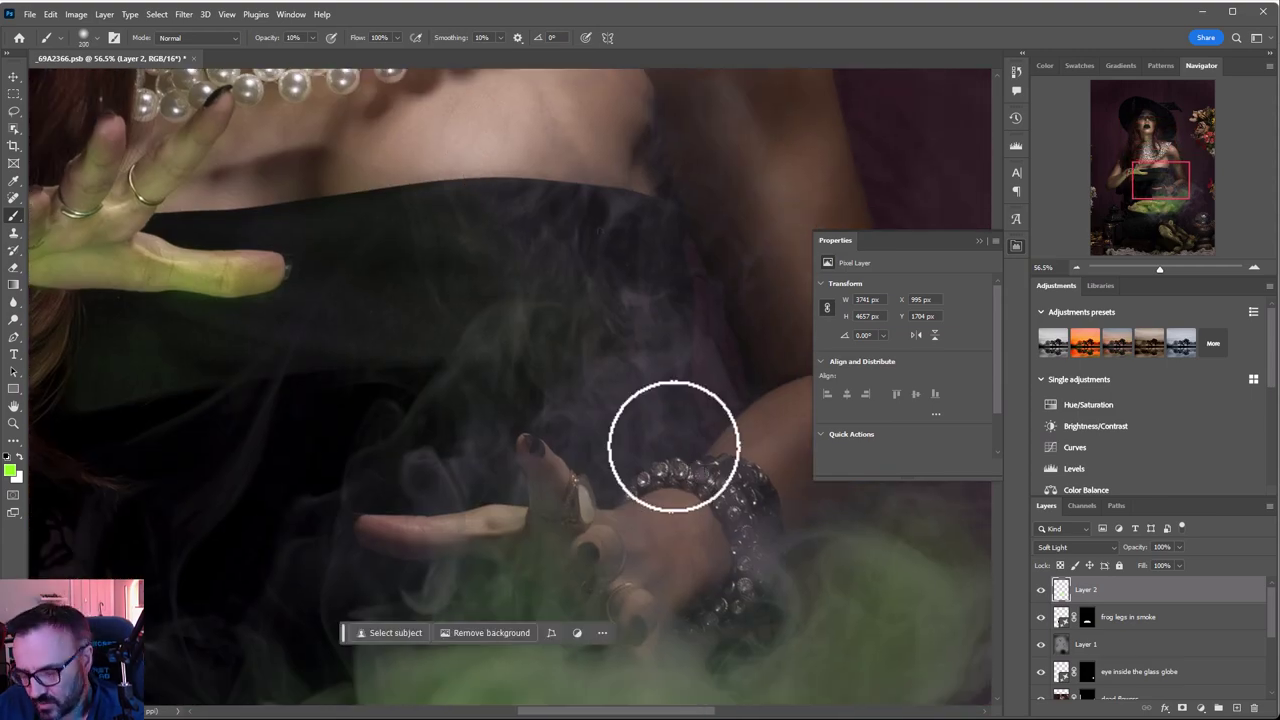
{"action": "key", "text": "bracketright"}
{"action": "key", "text": "bracketright"}
{"action": "key", "text": "bracketright"}
{"action": "mouse_move", "coordinate": [511, 546]}
{"action": "left_mouse_down"}
{"action": "mouse_move", "coordinate": [423, 538]}
{"action": "mouse_move", "coordinate": [565, 542]}
{"action": "mouse_move", "coordinate": [549, 577]}
{"action": "left_mouse_up"}
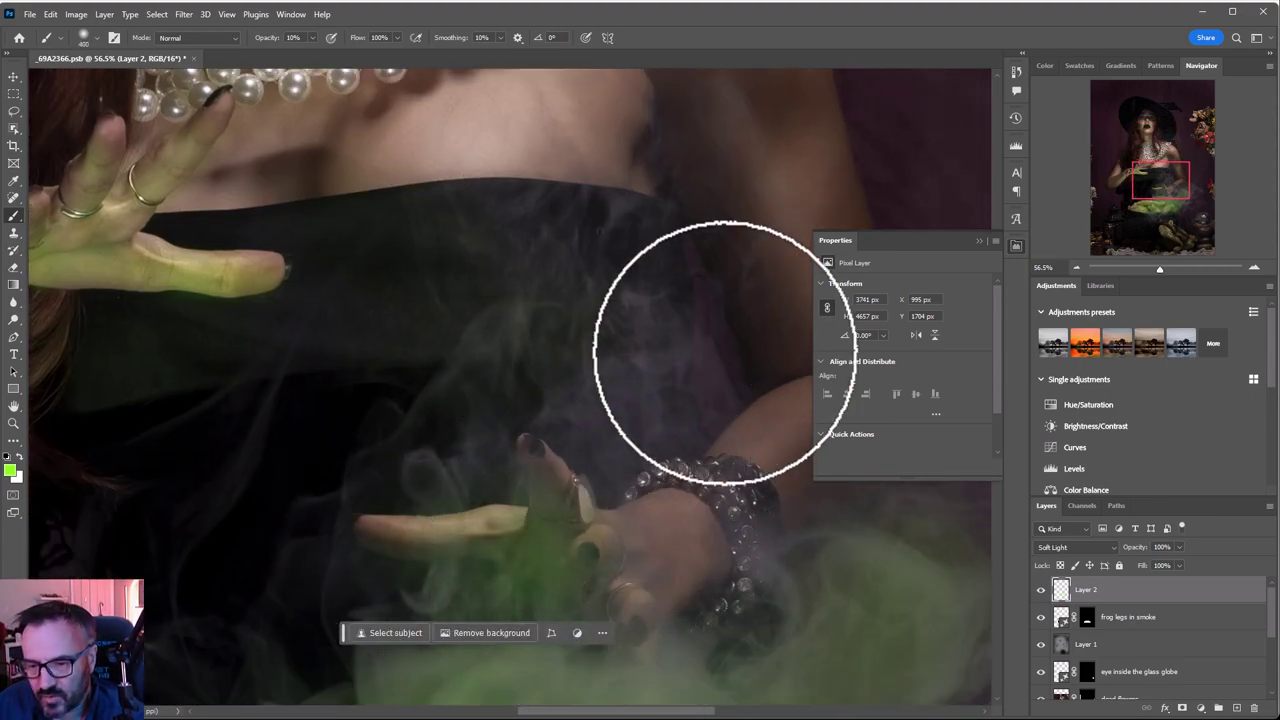
Strengthen the green glow on the frog legs along the cauldron's rim with the 400 px brush.
{"action": "scroll", "coordinate": [651, 329], "scroll_direction": "down", "scroll_amount": 4}
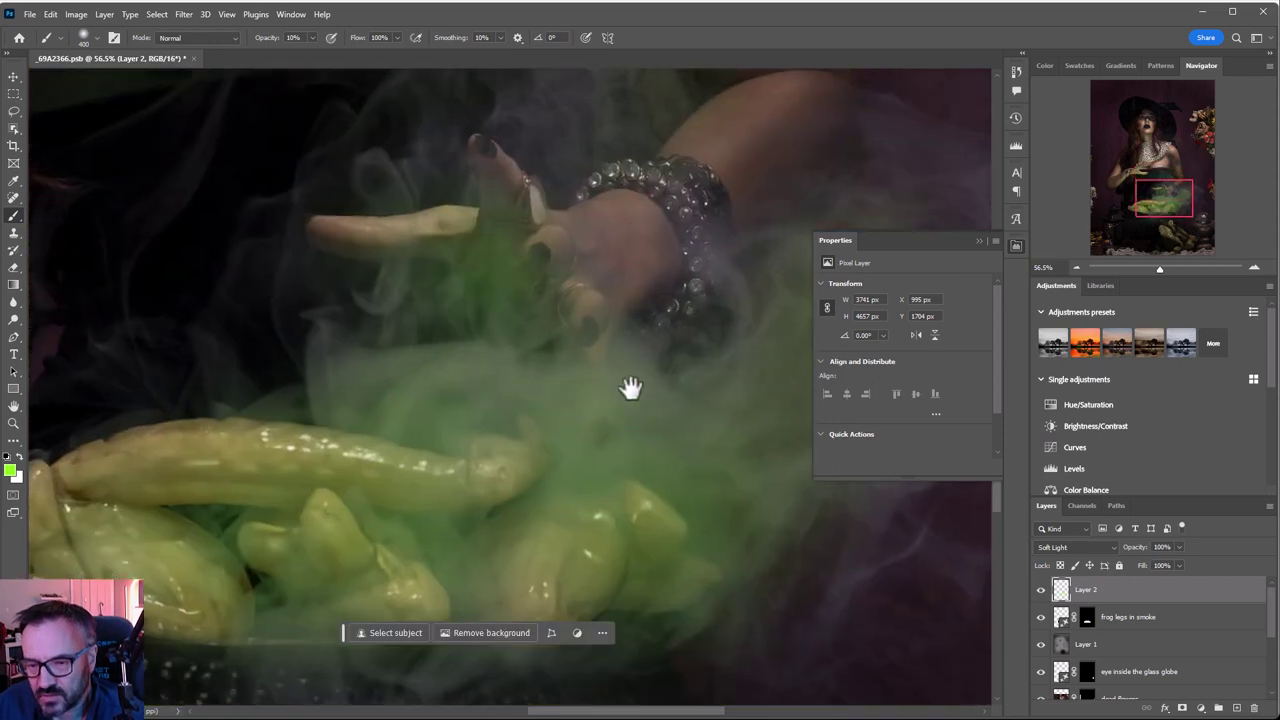
{"action": "left_click_drag", "start_coordinate": [260, 503], "coordinate": [620, 386]}
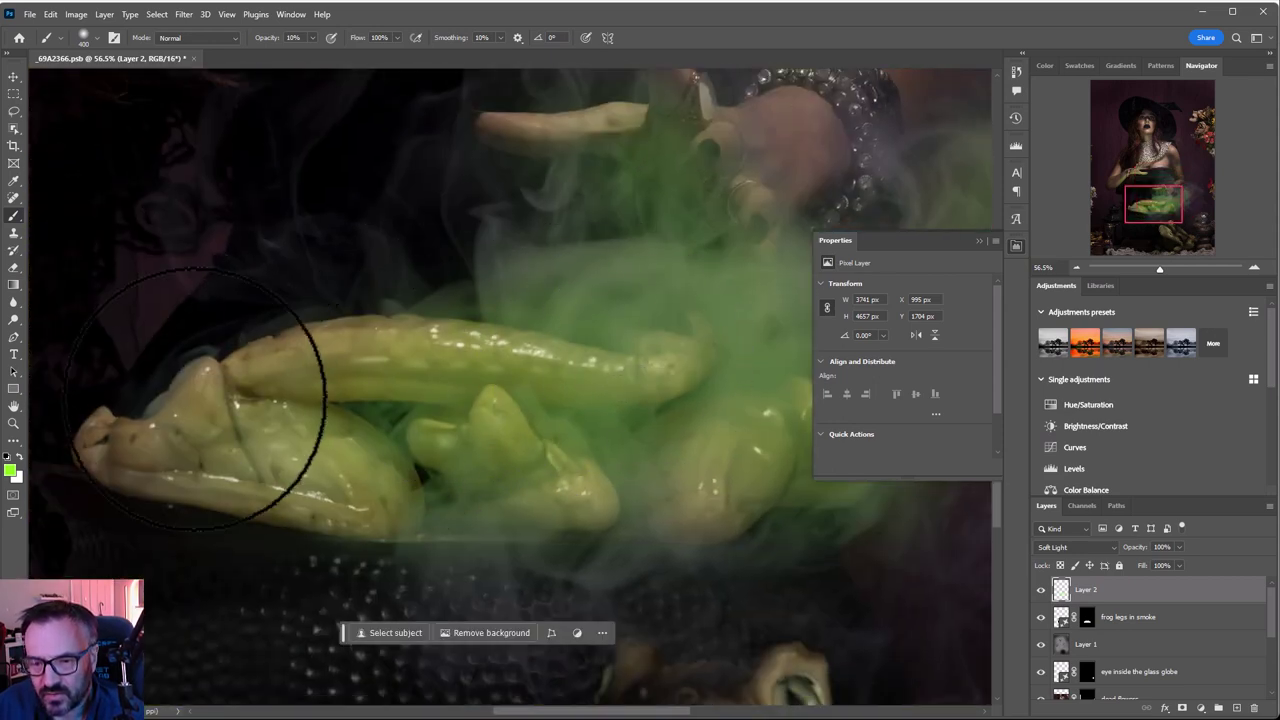
{"action": "mouse_move", "coordinate": [714, 477]}
{"action": "left_mouse_down"}
{"action": "mouse_move", "coordinate": [366, 429]}
{"action": "mouse_move", "coordinate": [403, 421]}
{"action": "mouse_move", "coordinate": [486, 457]}
{"action": "mouse_move", "coordinate": [386, 534]}
{"action": "mouse_move", "coordinate": [423, 534]}
{"action": "mouse_move", "coordinate": [473, 491]}
{"action": "left_mouse_up"}
{"action": "scroll", "coordinate": [494, 380], "scroll_direction": "down", "scroll_amount": 5}
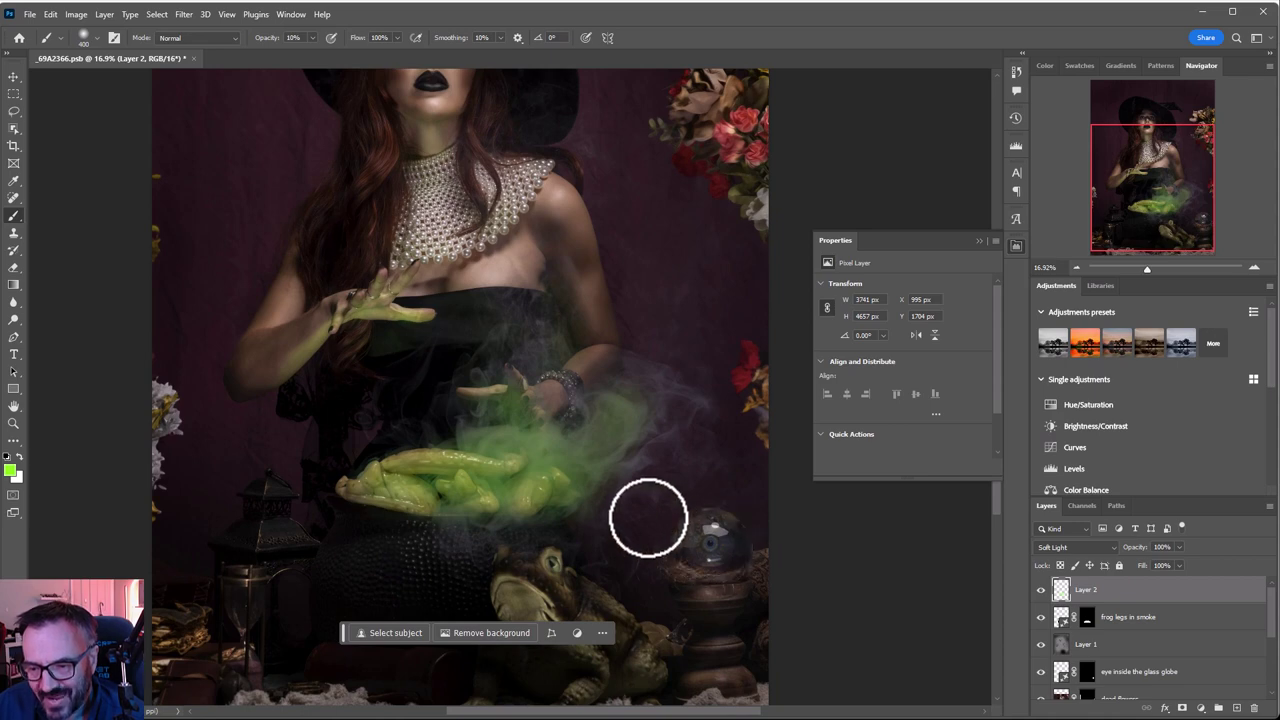
Set the foreground colour to a bright purple with a hue of about 261°.
{"action": "left_click", "coordinate": [11, 471]}
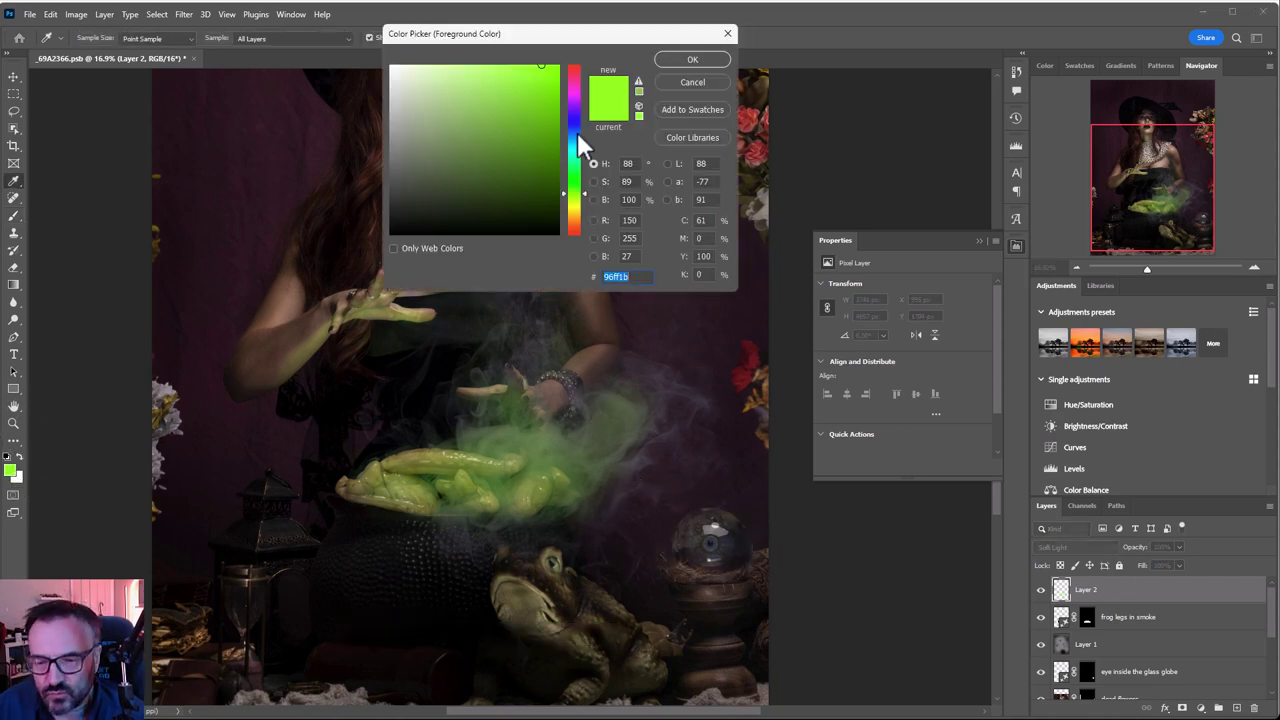
{"action": "left_click_drag", "start_coordinate": [580, 133], "coordinate": [572, 108]}
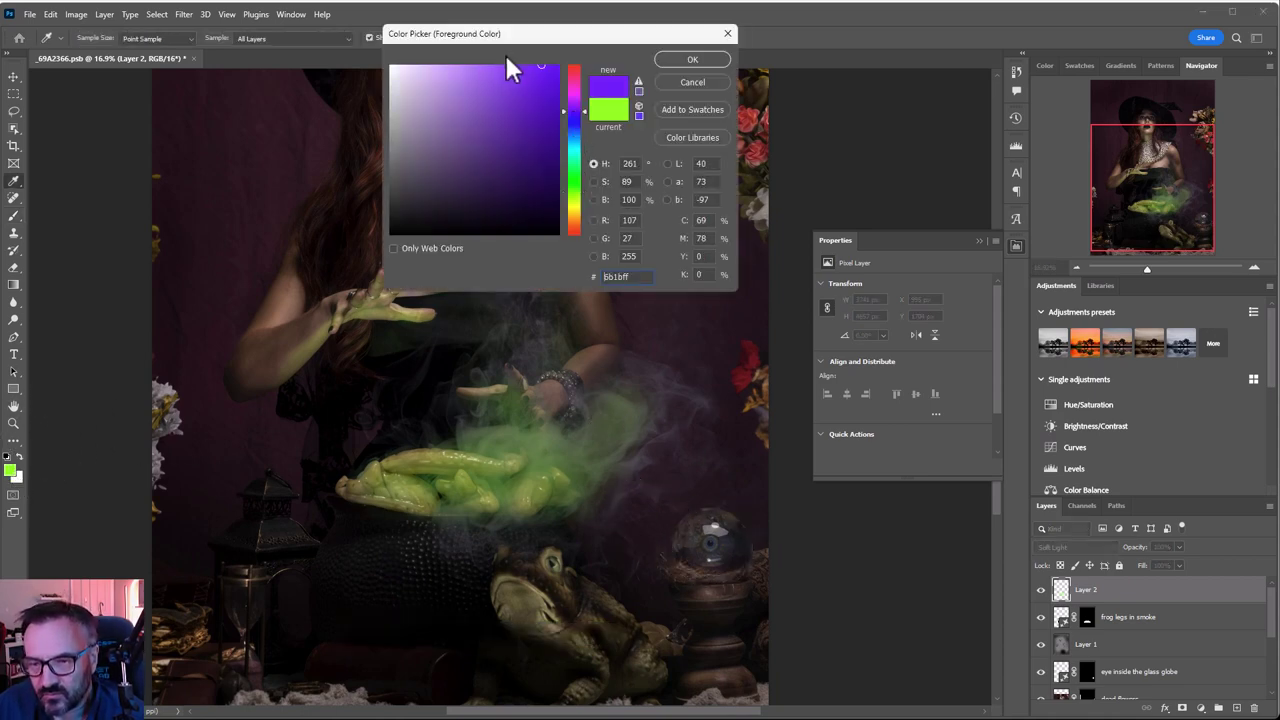
{"action": "key", "text": "Return"}
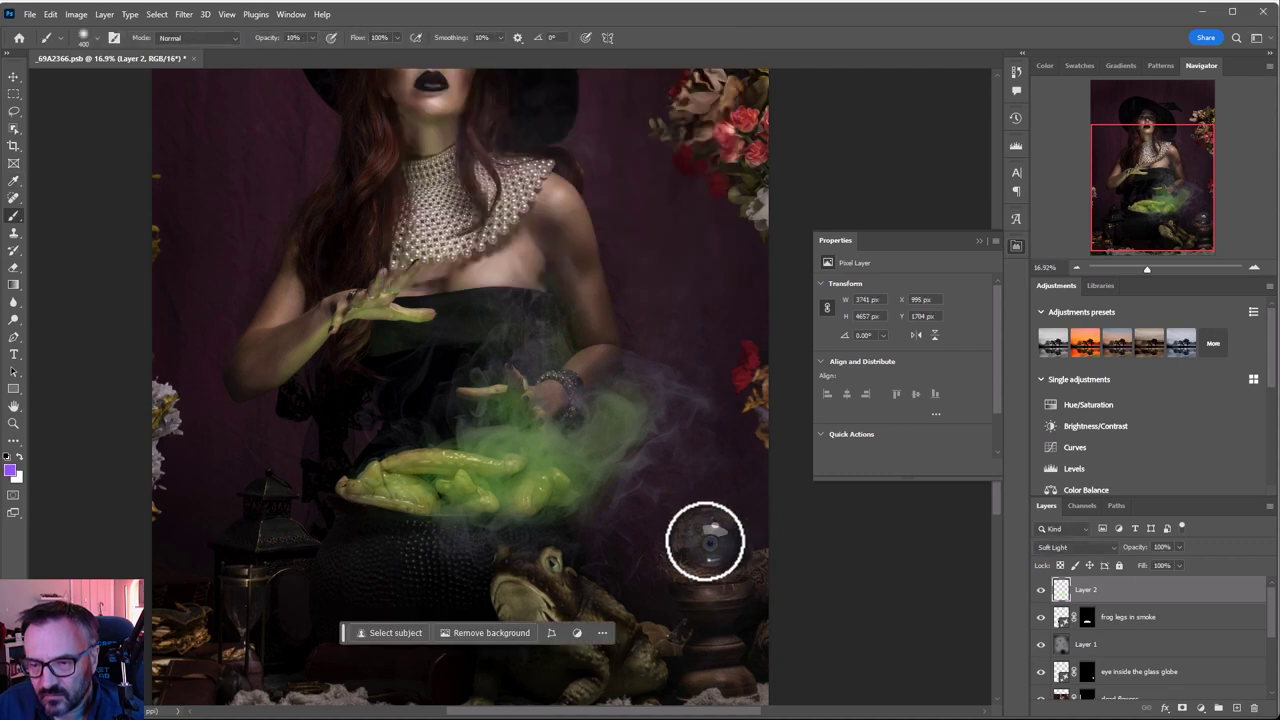
Paint a purple glow over the crystal ball, its stand, the cloth along the lower edge and the white flowers at the image's left edge.
{"action": "key", "text": "bracketright"}
{"action": "key", "text": "bracketright"}
{"action": "key", "text": "bracketright"}
{"action": "key", "text": "bracketright"}
{"action": "mouse_move", "coordinate": [692, 577]}
{"action": "left_mouse_down"}
{"action": "mouse_move", "coordinate": [777, 524]}
{"action": "mouse_move", "coordinate": [726, 570]}
{"action": "mouse_move", "coordinate": [689, 540]}
{"action": "mouse_move", "coordinate": [731, 556]}
{"action": "mouse_move", "coordinate": [738, 546]}
{"action": "mouse_move", "coordinate": [706, 603]}
{"action": "left_mouse_up"}
{"action": "mouse_move", "coordinate": [794, 525]}
{"action": "left_mouse_down"}
{"action": "mouse_move", "coordinate": [772, 620]}
{"action": "mouse_move", "coordinate": [706, 654]}
{"action": "left_mouse_up"}
{"action": "left_click_drag", "start_coordinate": [752, 602], "coordinate": [790, 452]}
{"action": "mouse_move", "coordinate": [825, 550]}
{"action": "left_mouse_down"}
{"action": "mouse_move", "coordinate": [468, 549]}
{"action": "mouse_move", "coordinate": [866, 538]}
{"action": "mouse_move", "coordinate": [623, 571]}
{"action": "mouse_move", "coordinate": [800, 499]}
{"action": "mouse_move", "coordinate": [754, 495]}
{"action": "mouse_move", "coordinate": [750, 435]}
{"action": "mouse_move", "coordinate": [884, 622]}
{"action": "mouse_move", "coordinate": [930, 622]}
{"action": "mouse_move", "coordinate": [802, 538]}
{"action": "mouse_move", "coordinate": [754, 527]}
{"action": "mouse_move", "coordinate": [149, 515]}
{"action": "mouse_move", "coordinate": [194, 371]}
{"action": "left_mouse_up"}
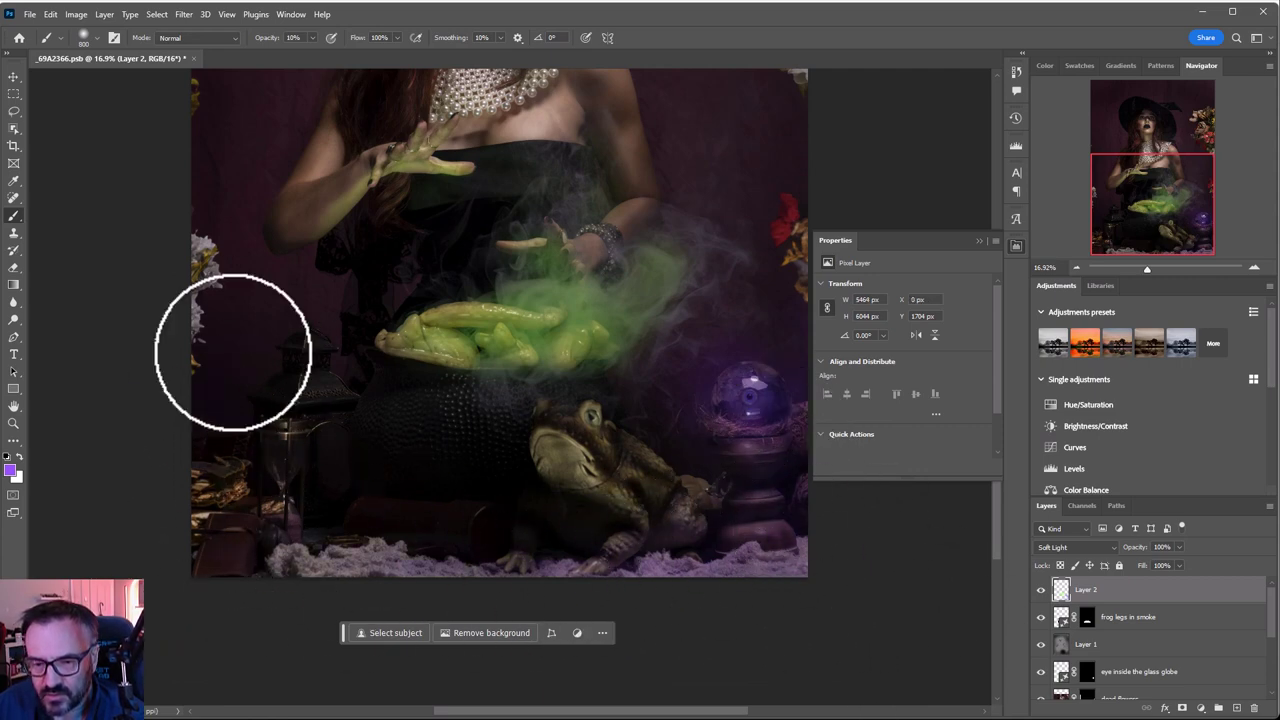
{"action": "left_click_drag", "start_coordinate": [257, 337], "coordinate": [297, 602]}
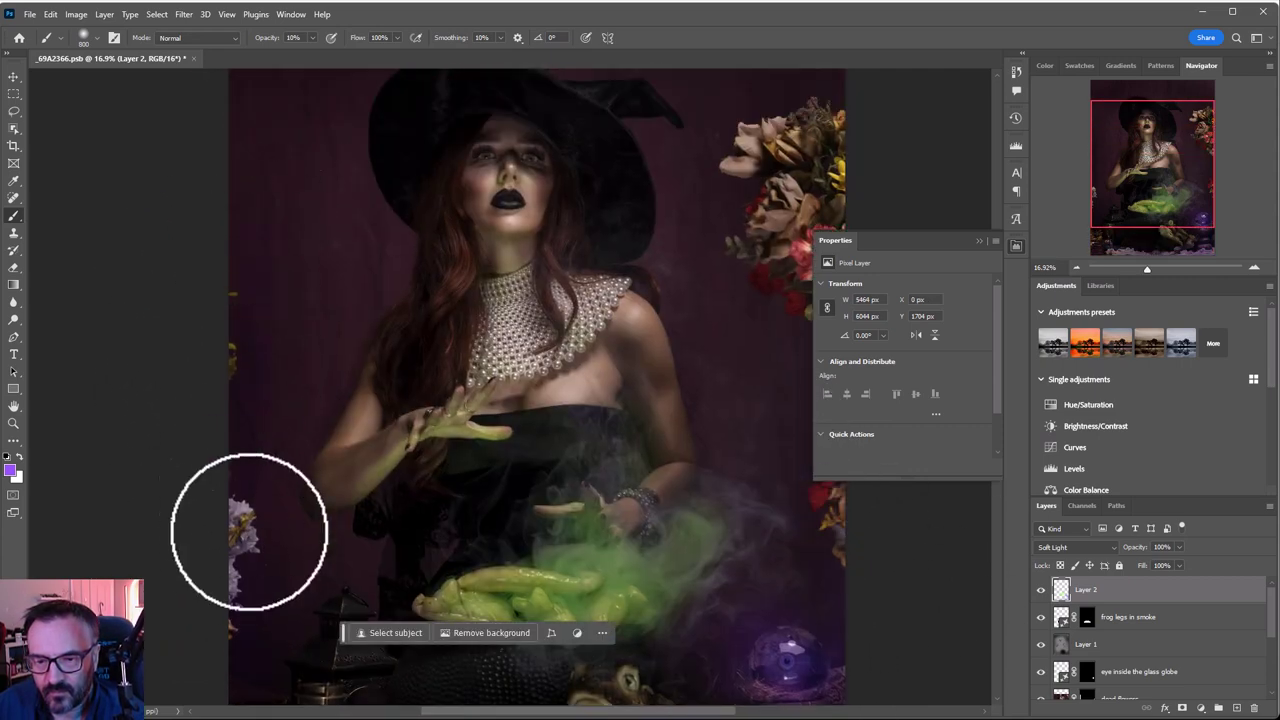
Brush purple over the backdrop around the witch with a 1500 px brush.
{"action": "scroll", "coordinate": [343, 457], "scroll_direction": "down", "scroll_amount": 3}
{"action": "key", "text": "bracketright"}
{"action": "key", "text": "bracketright"}
{"action": "key", "text": "bracketright"}
{"action": "key", "text": "bracketright"}
{"action": "key", "text": "bracketright"}
{"action": "key", "text": "bracketright"}
{"action": "key", "text": "bracketright"}
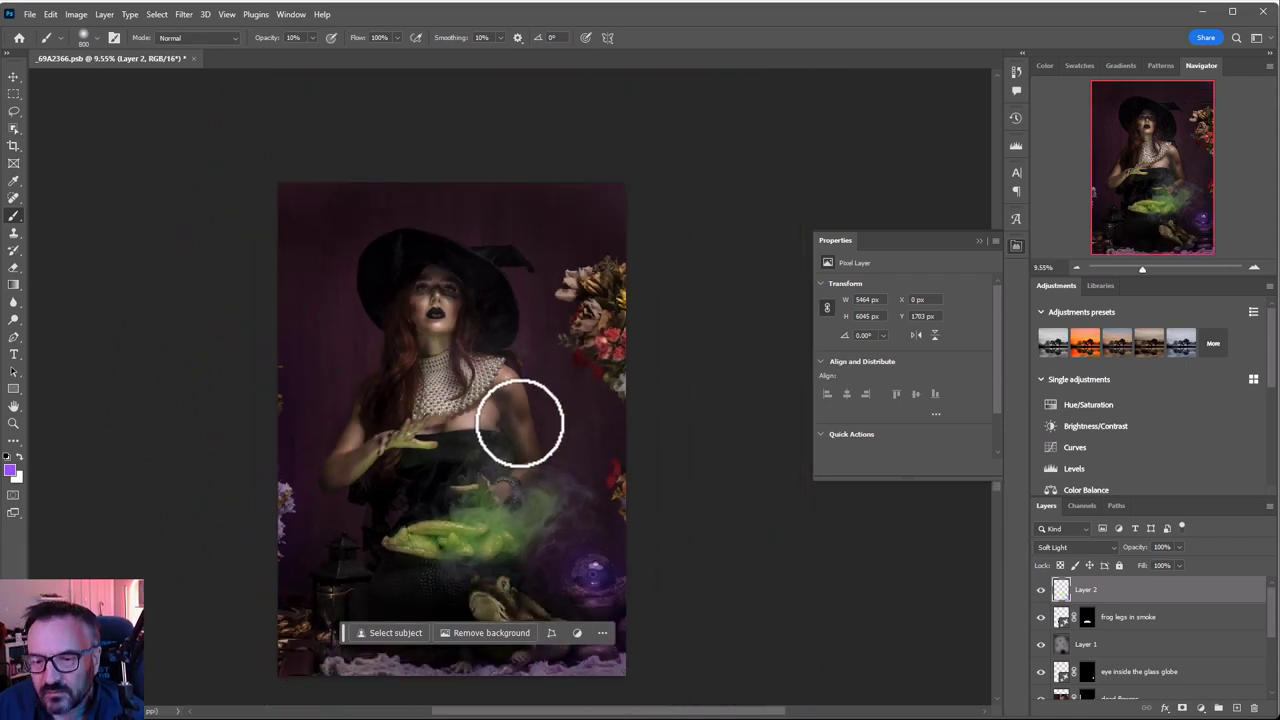
{"action": "mouse_move", "coordinate": [267, 208]}
{"action": "left_mouse_down"}
{"action": "mouse_move", "coordinate": [684, 245]}
{"action": "mouse_move", "coordinate": [454, 183]}
{"action": "mouse_move", "coordinate": [690, 353]}
{"action": "mouse_move", "coordinate": [611, 427]}
{"action": "mouse_move", "coordinate": [502, 201]}
{"action": "mouse_move", "coordinate": [575, 379]}
{"action": "mouse_move", "coordinate": [634, 592]}
{"action": "left_mouse_up"}
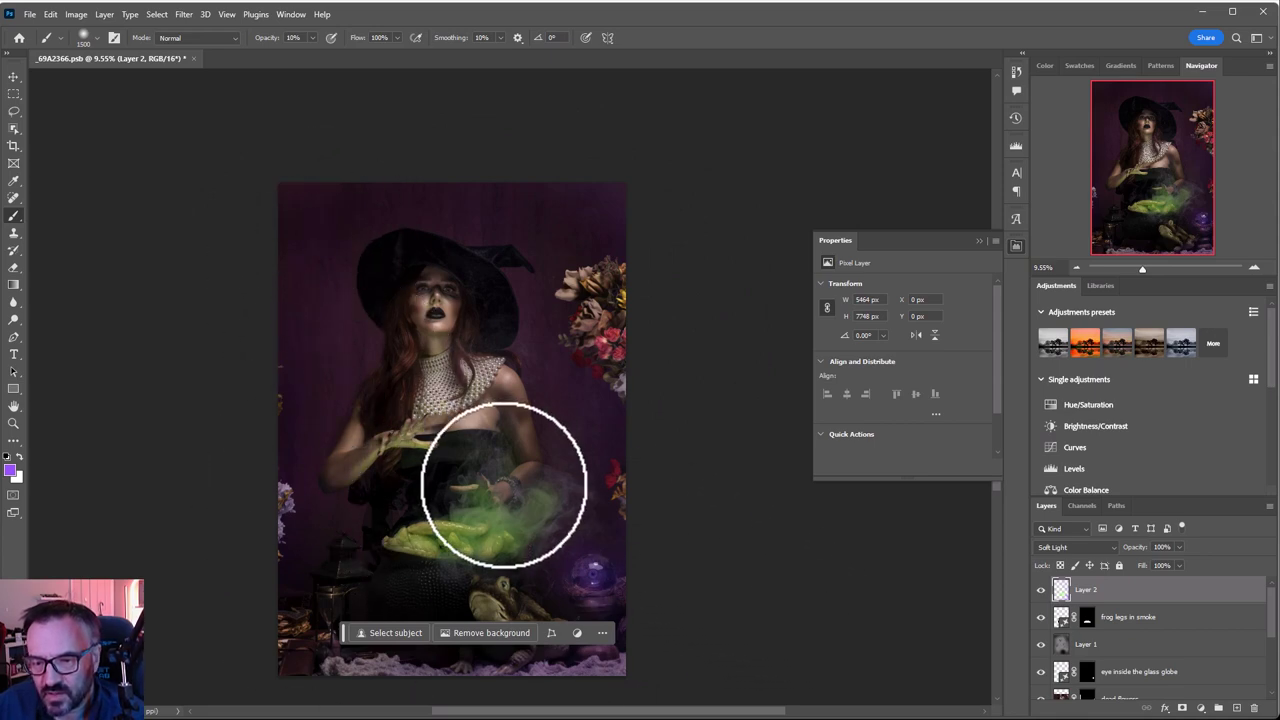
{"action": "scroll", "coordinate": [505, 486], "scroll_direction": "down", "scroll_amount": 4}
{"action": "scroll", "coordinate": [505, 486], "scroll_direction": "up", "scroll_amount": 3}
{"action": "left_click_drag", "start_coordinate": [540, 518], "coordinate": [571, 471]}
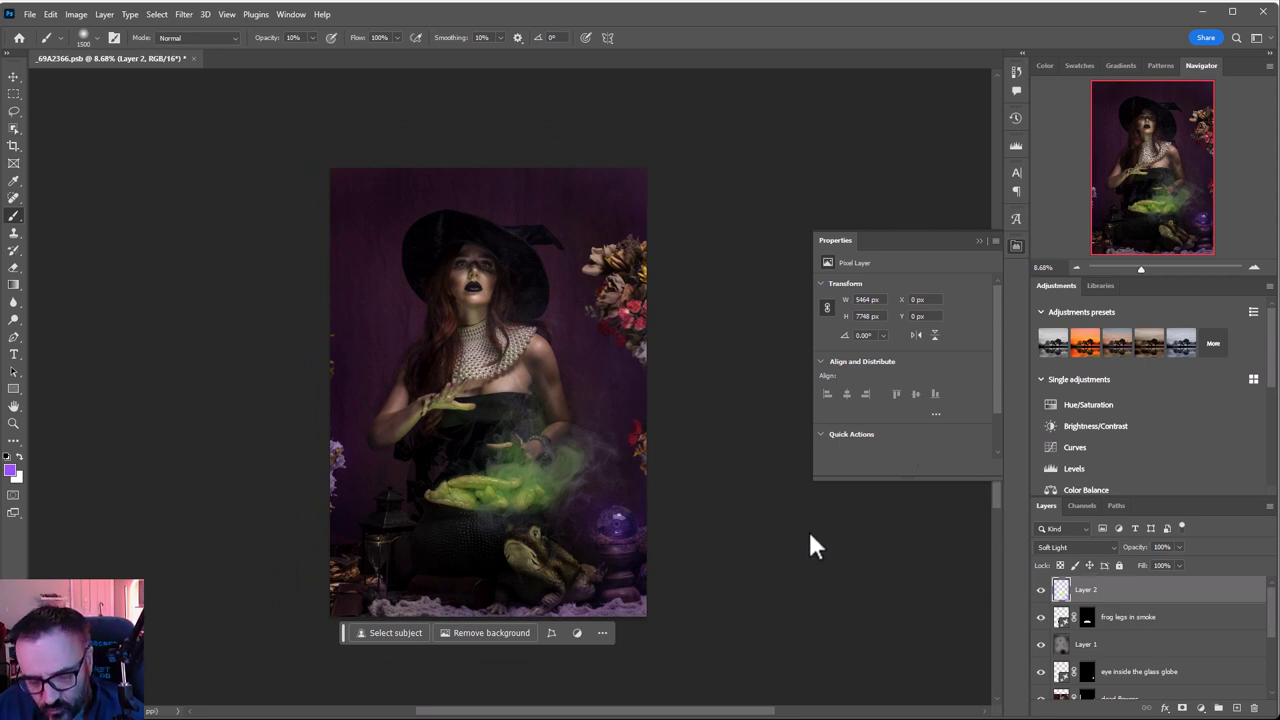
Stamp all visible layers into a new top layer named gdb, and rename the Soft Light colour layer glow.
{"action": "key", "text": "ctrl+shift+alt+e"}
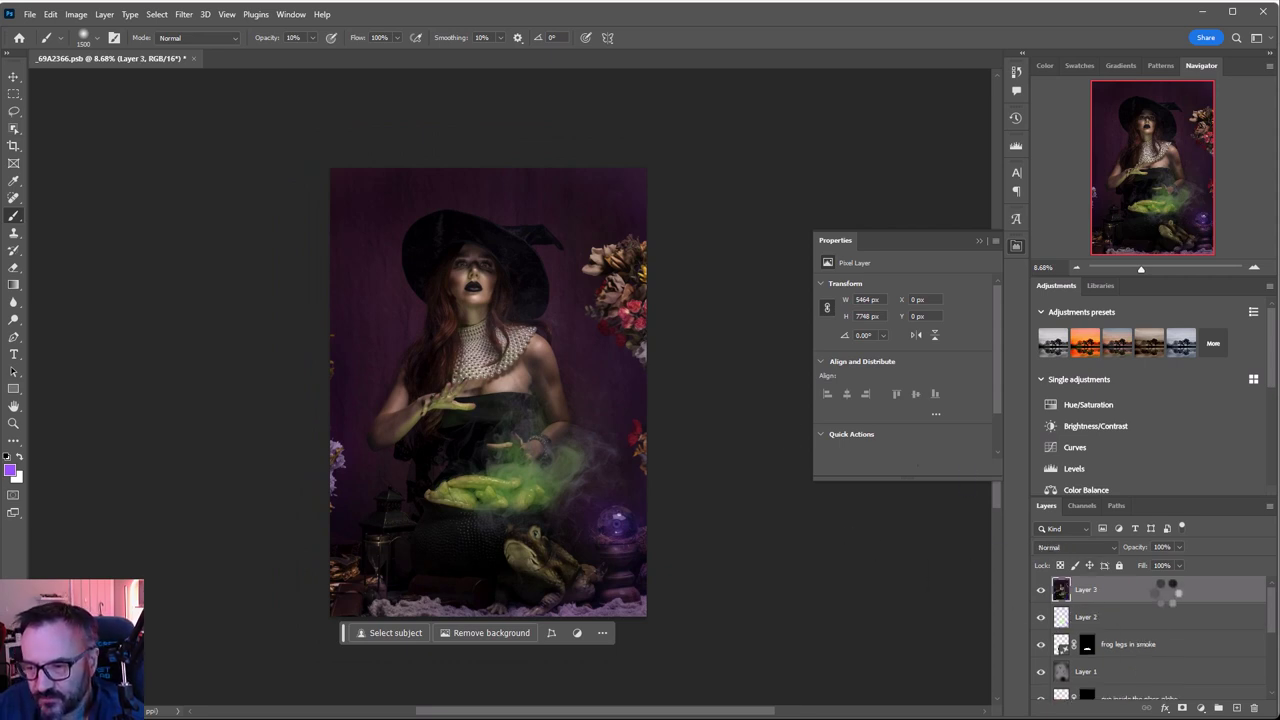
{"action": "left_click", "coordinate": [1090, 628]}
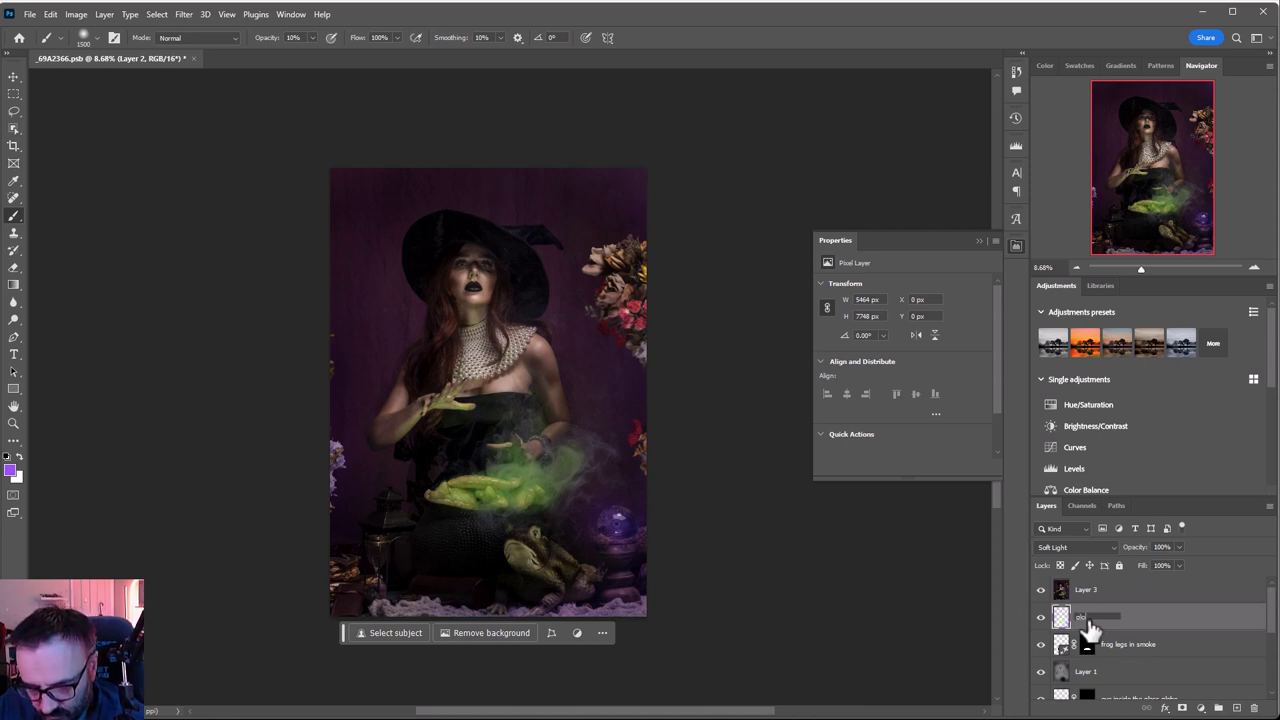
{"action": "double_click", "coordinate": [1086, 590]}
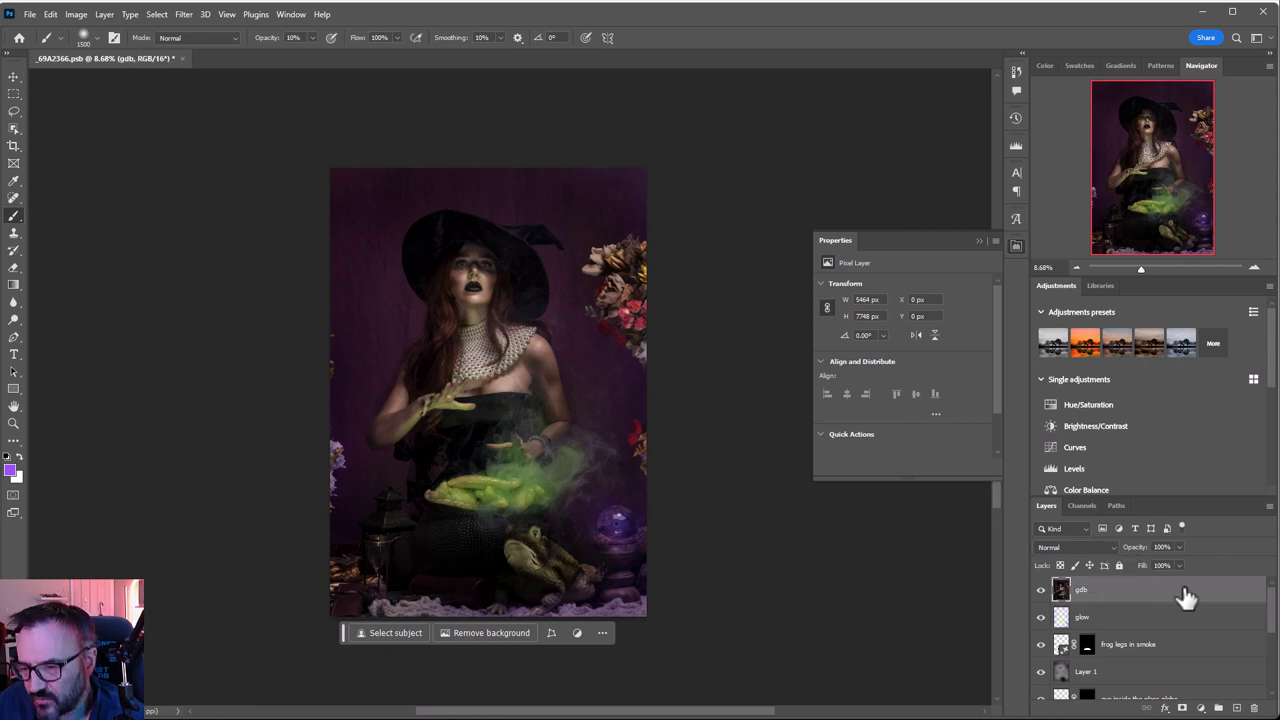
Apply a Black & White adjustment directly to the gdb layer with Reds at about 123% and Yellows at 128%.
{"action": "left_click", "coordinate": [78, 15]}
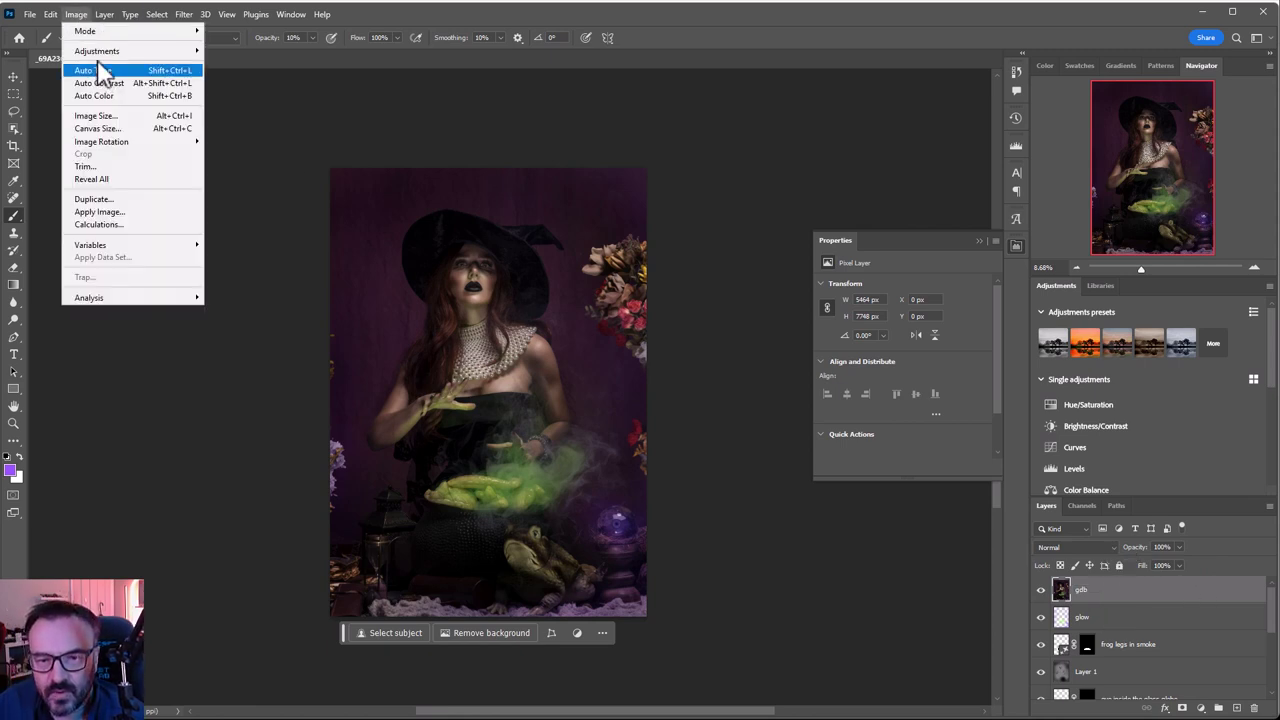
{"action": "mouse_move", "coordinate": [180, 52]}
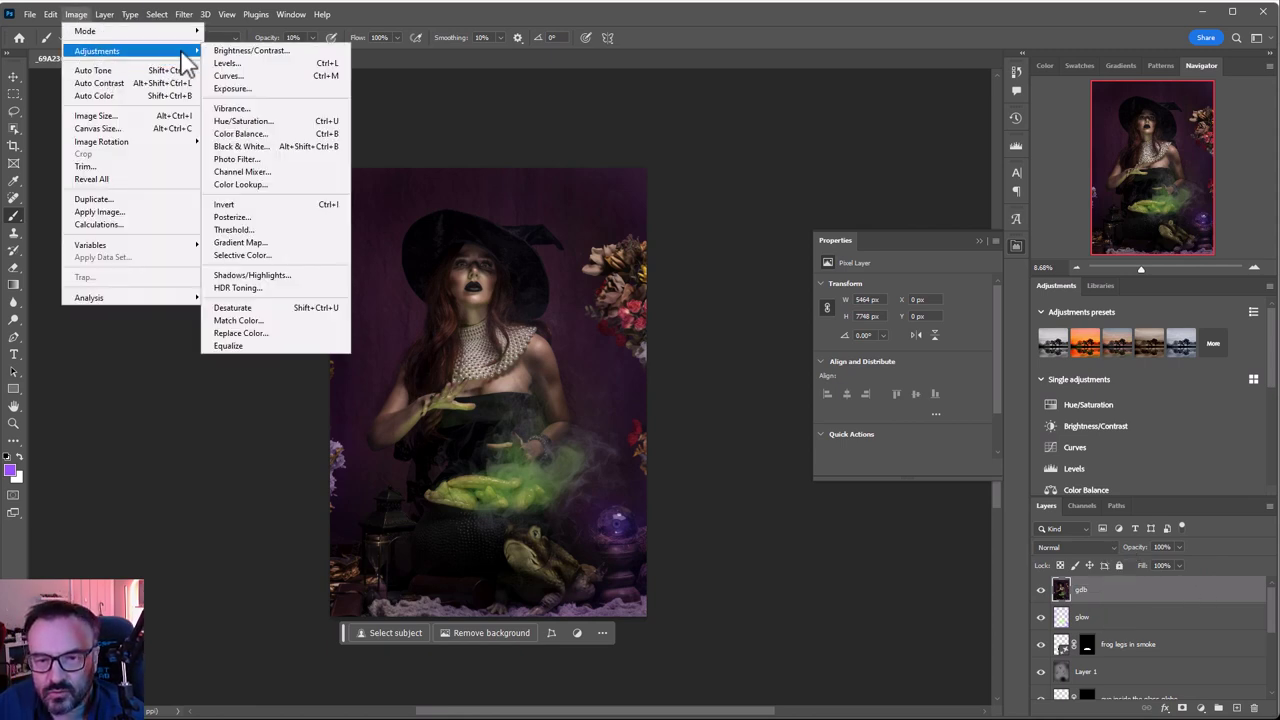
{"action": "left_click", "coordinate": [290, 146]}
{"action": "left_click", "coordinate": [953, 55]}
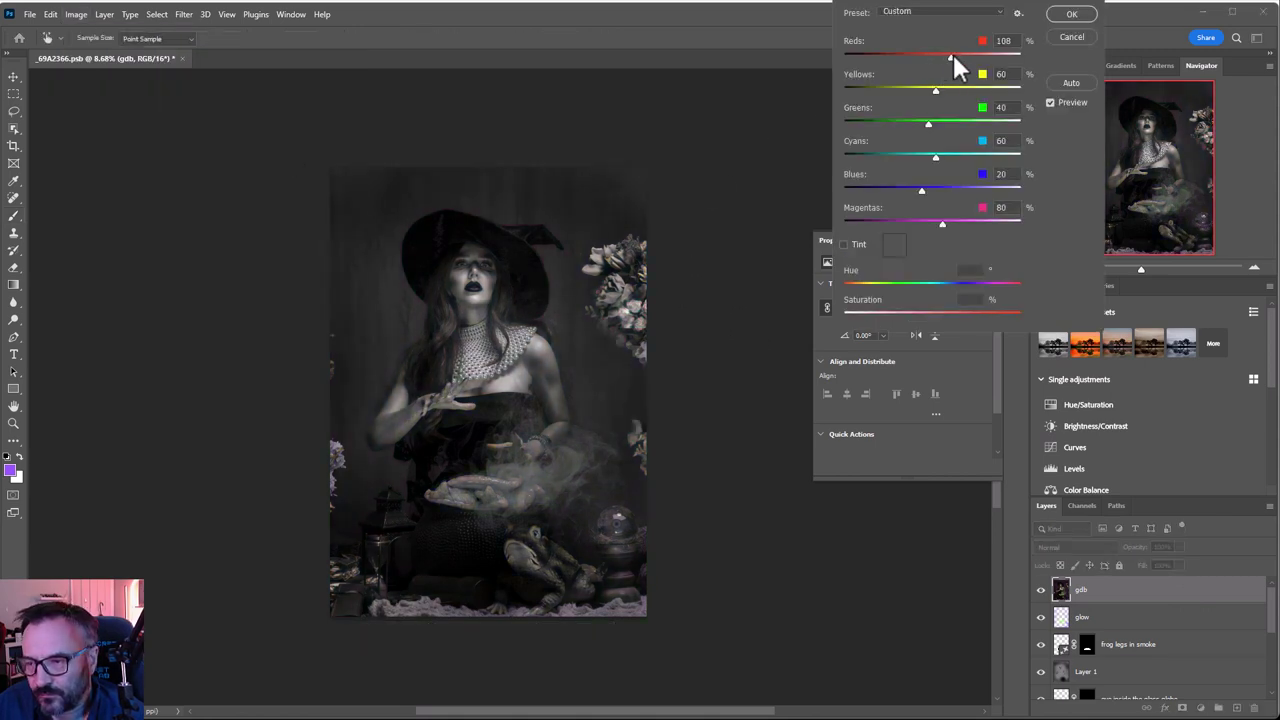
{"action": "left_click", "coordinate": [960, 89]}
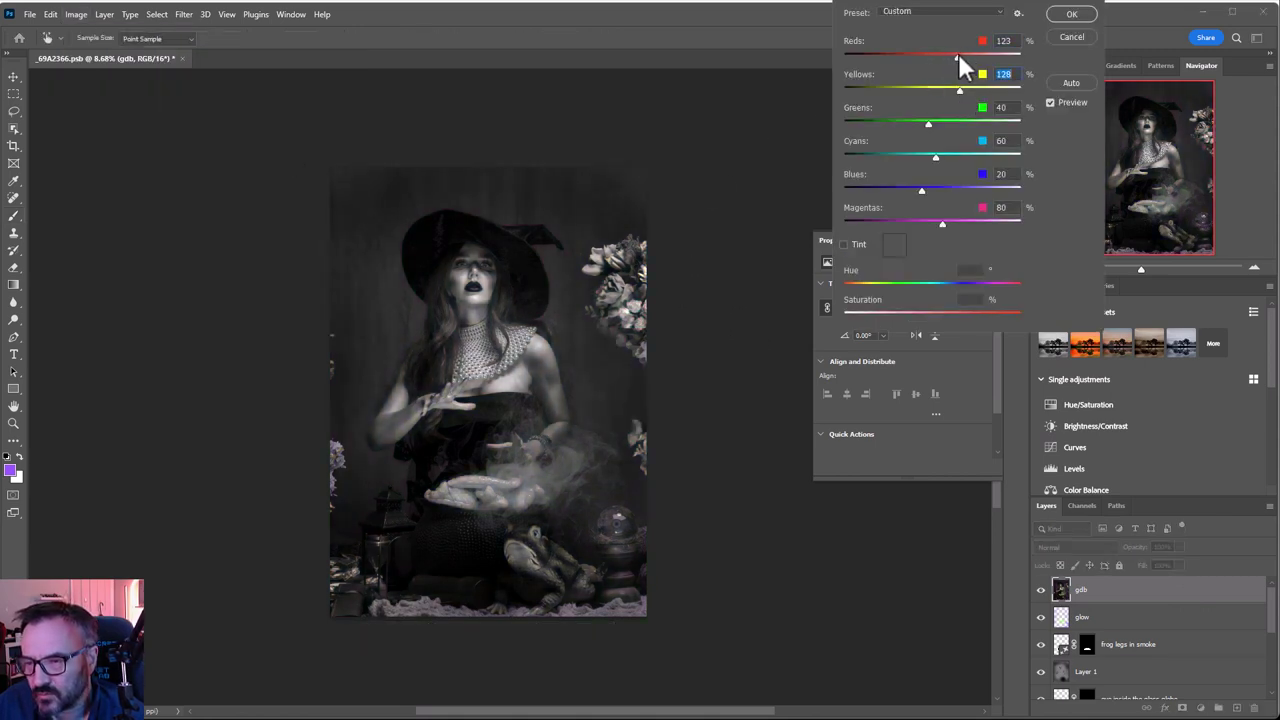
{"action": "left_click", "coordinate": [1078, 14]}
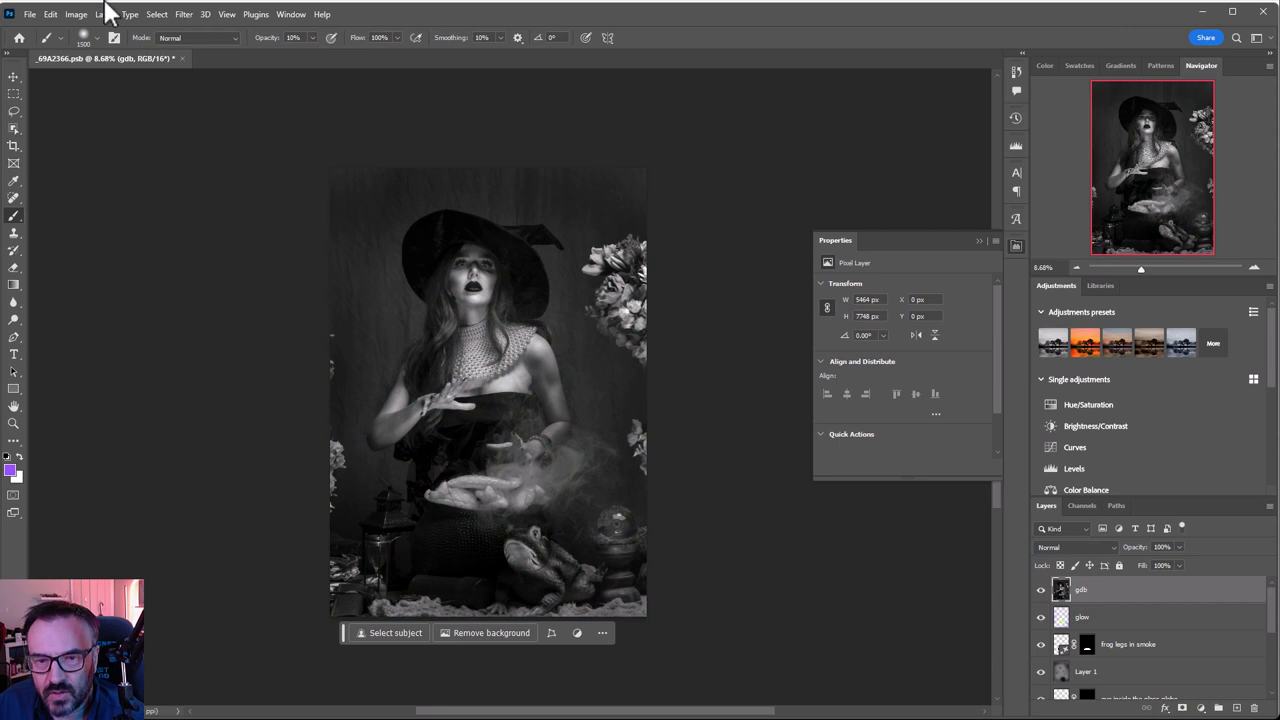
Start a Shadows/Highlights adjustment on the gdb layer with extended options and set both Shadows and Highlights Amount to 100%.
{"action": "left_click", "coordinate": [76, 14]}
{"action": "mouse_move", "coordinate": [100, 51]}
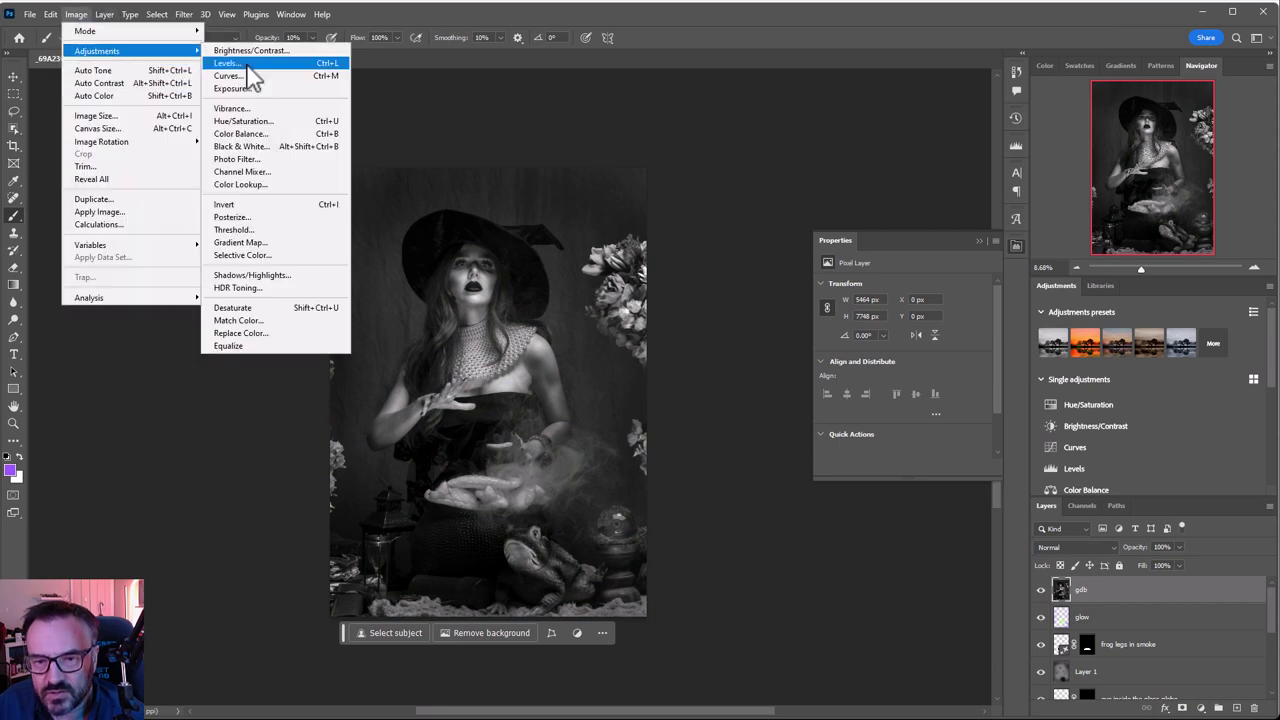
{"action": "left_click", "coordinate": [285, 276]}
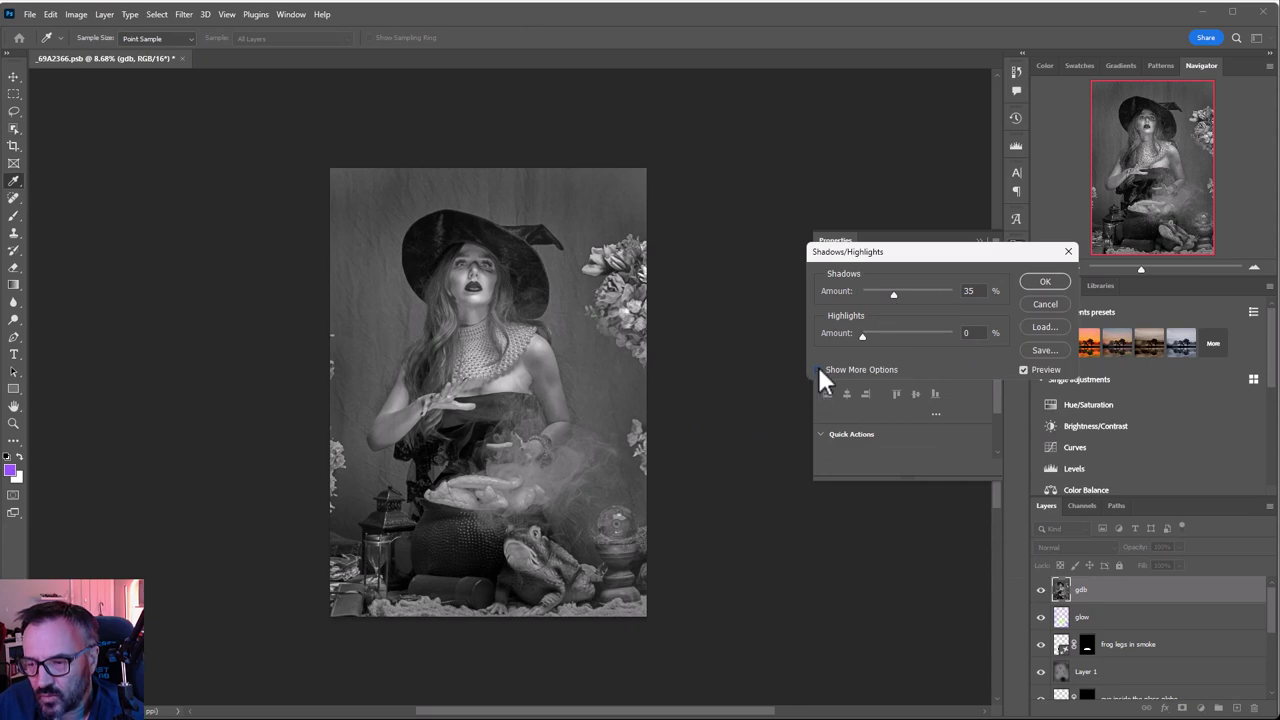
{"action": "left_click", "coordinate": [819, 370]}
{"action": "left_click_drag", "start_coordinate": [886, 291], "coordinate": [1094, 294]}
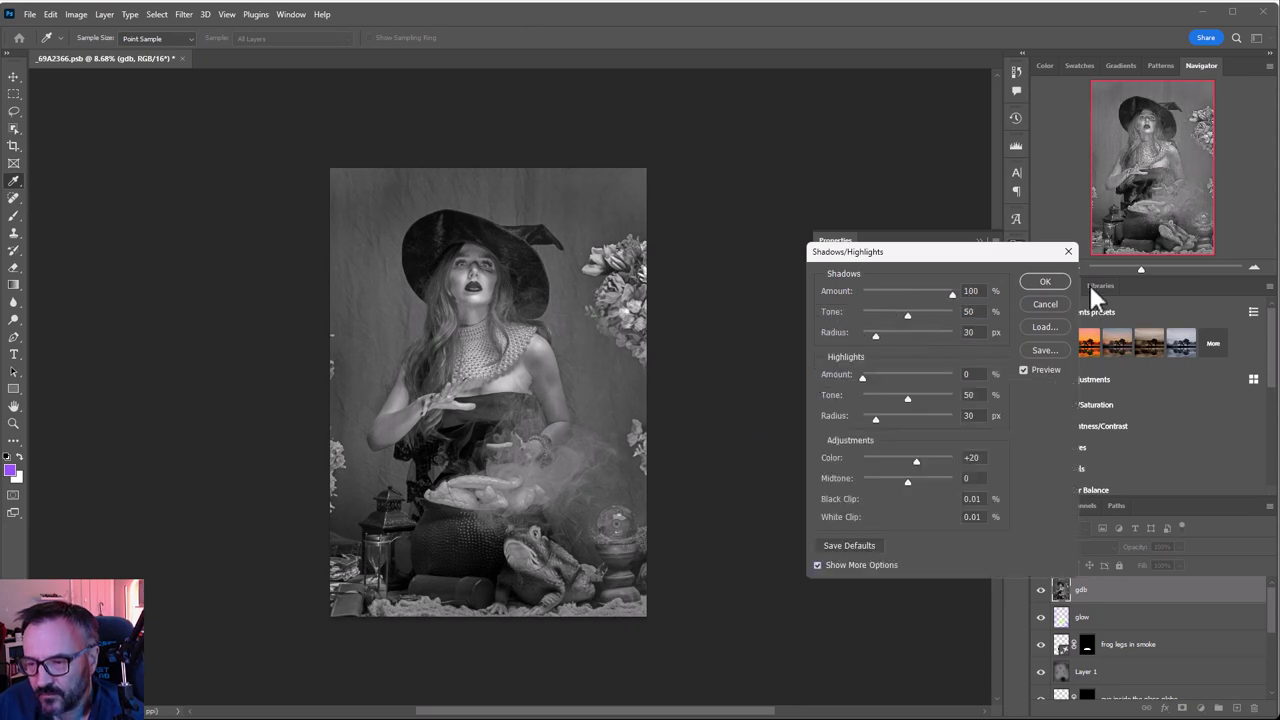
{"action": "left_click_drag", "start_coordinate": [861, 374], "coordinate": [960, 376]}
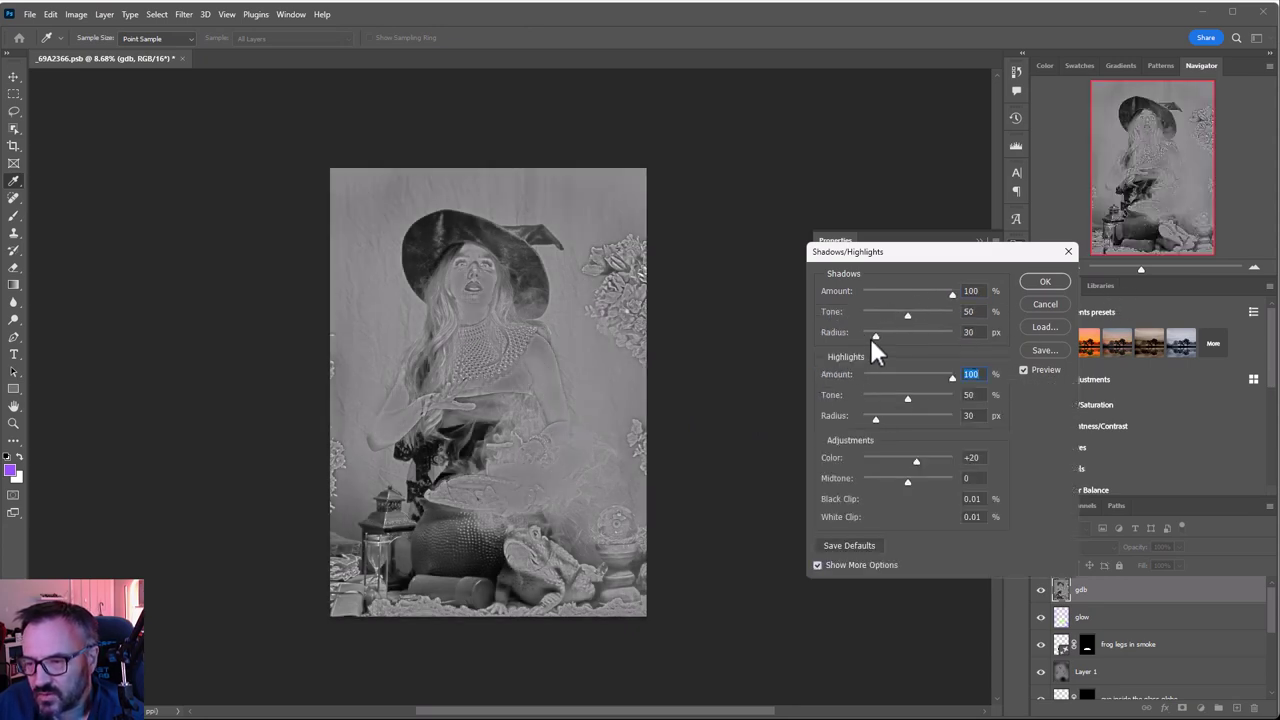
Apply Shadows/Highlights with Shadows Tone 21% and Radius 16 px, and Highlights Tone 40% and Radius 15 px.
{"action": "left_click_drag", "start_coordinate": [871, 329], "coordinate": [869, 328]}
{"action": "left_click_drag", "start_coordinate": [876, 420], "coordinate": [869, 419]}
{"action": "left_click_drag", "start_coordinate": [911, 314], "coordinate": [884, 312]}
{"action": "left_click", "coordinate": [906, 397]}
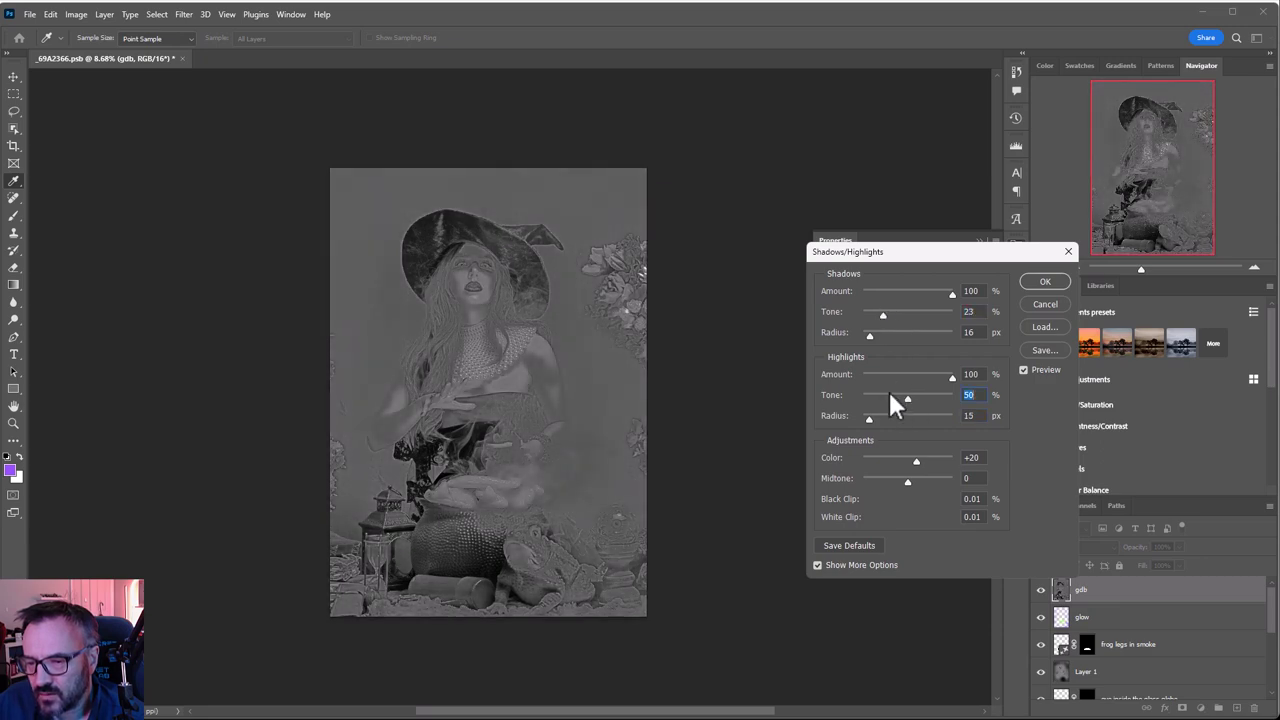
{"action": "left_click_drag", "start_coordinate": [906, 401], "coordinate": [898, 394]}
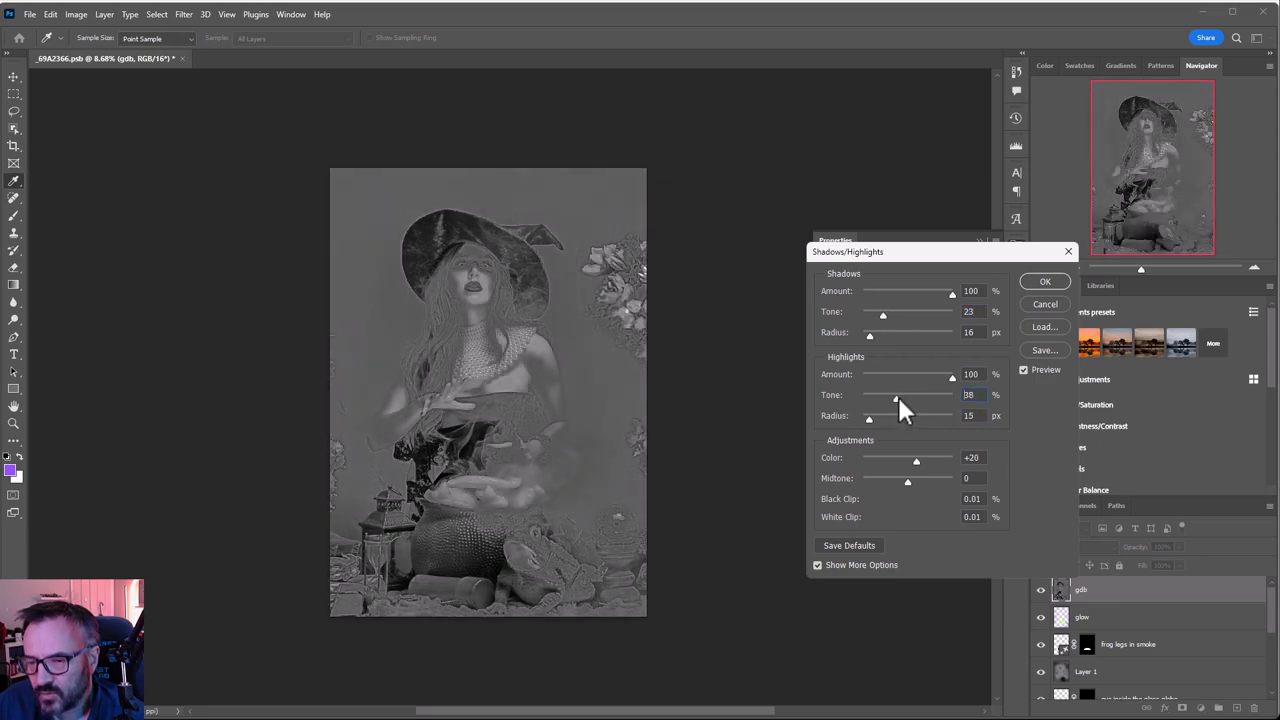
{"action": "left_click", "coordinate": [885, 315]}
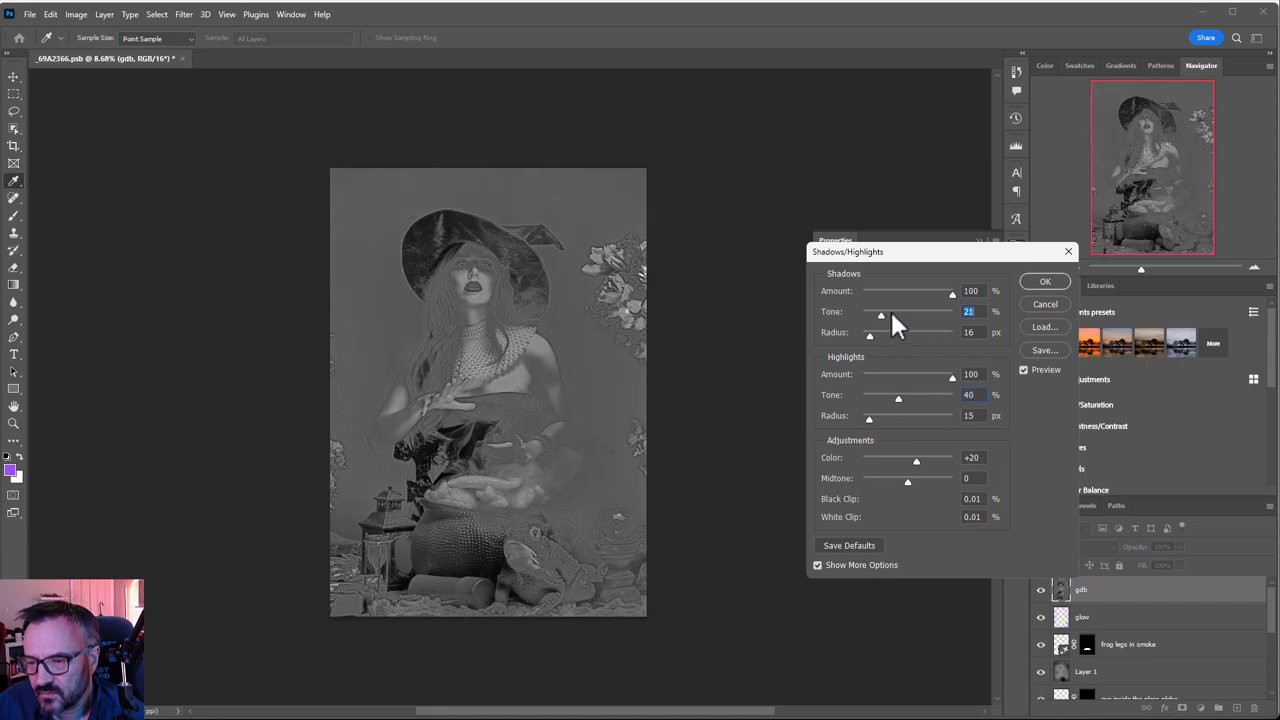
{"action": "left_click", "coordinate": [1044, 280]}
Sharpen the gdb layer with Unsharp Mask at Amount 180%, Radius 1.0 pixels and Threshold 0.
{"action": "key", "text": "b"}
{"action": "left_click", "coordinate": [184, 14]}
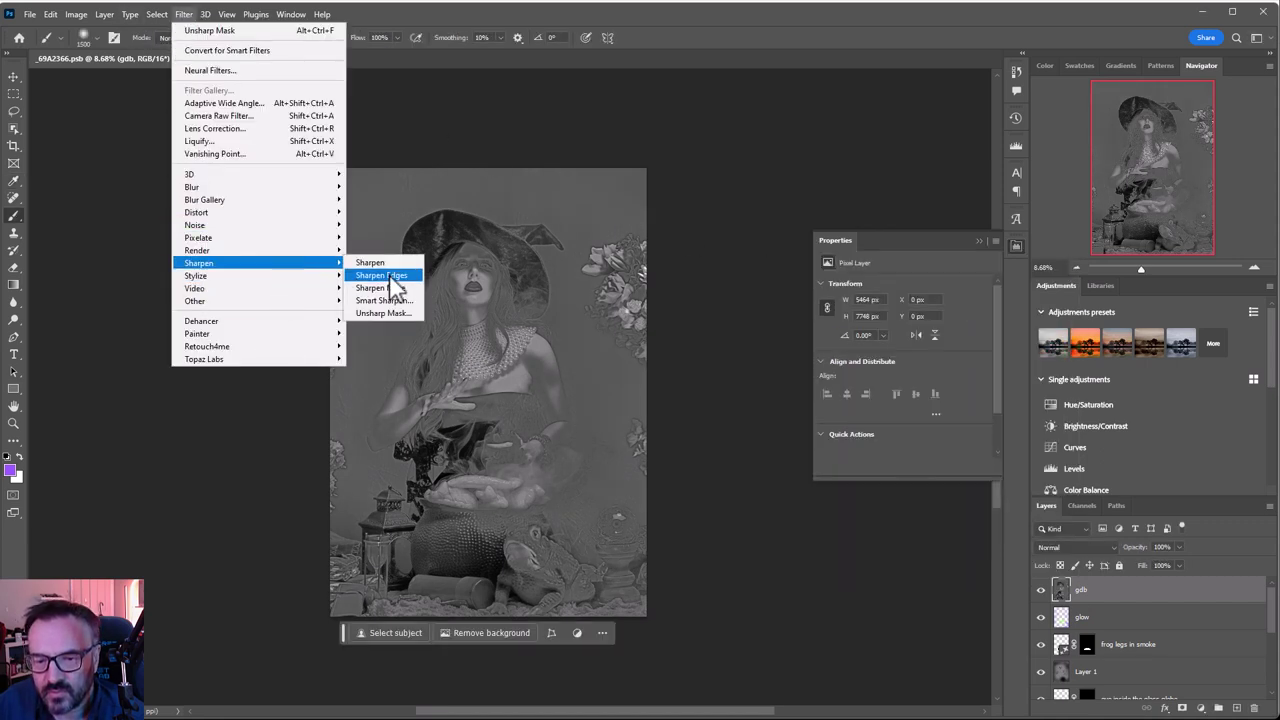
{"action": "left_click", "coordinate": [390, 313]}
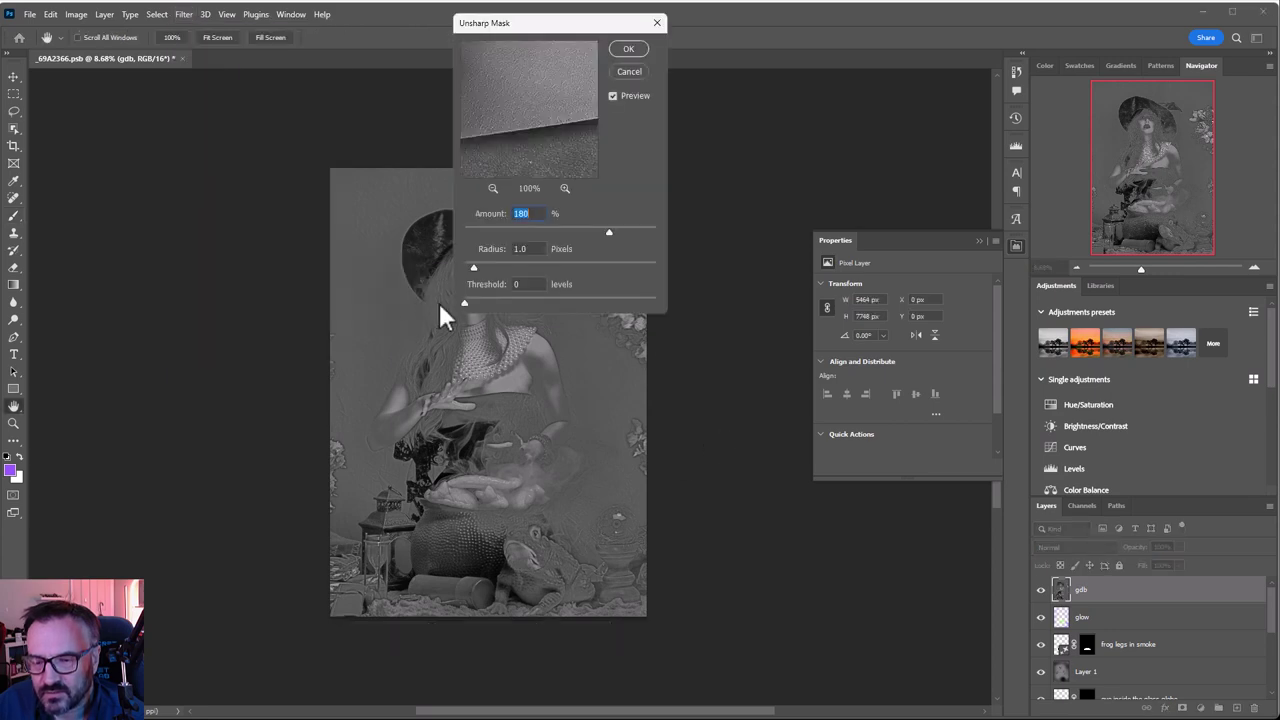
{"action": "left_click", "coordinate": [624, 49]}
{"action": "key", "text": "b"}
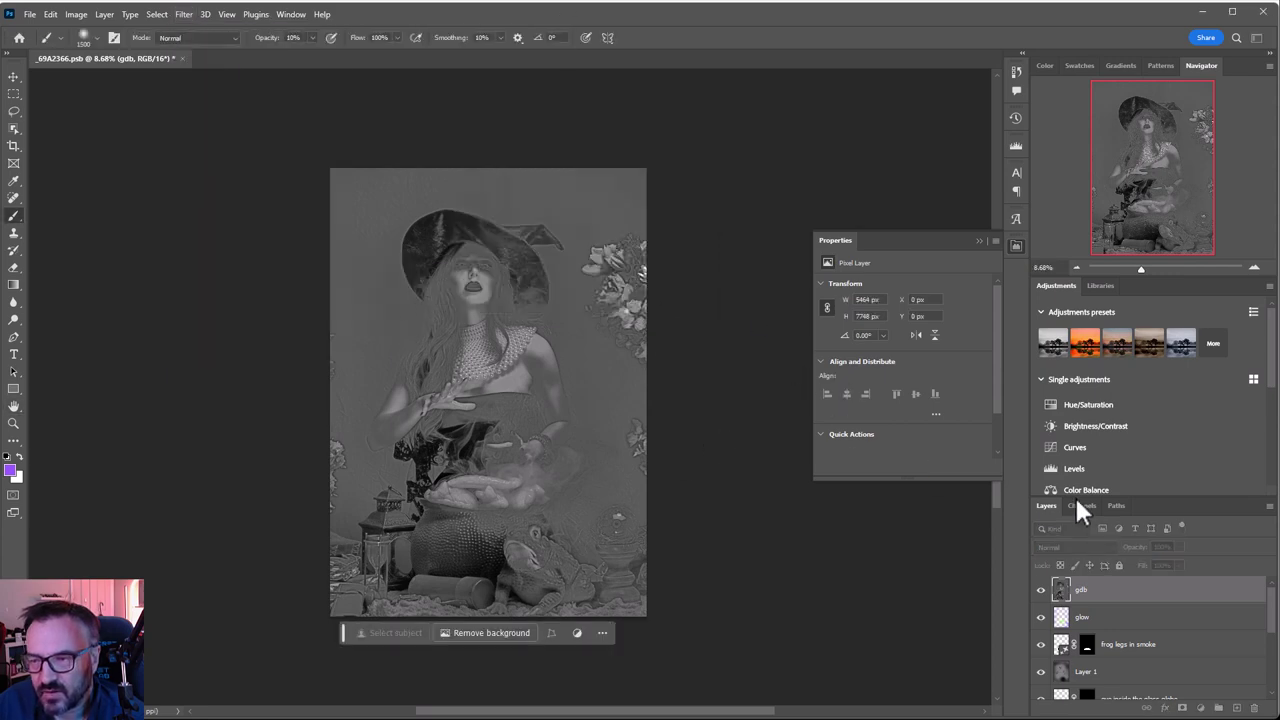
Blend the gdb layer in Soft Light, compare the image with and without it, and reduce its opacity to 27%.
{"action": "left_click", "coordinate": [1098, 547]}
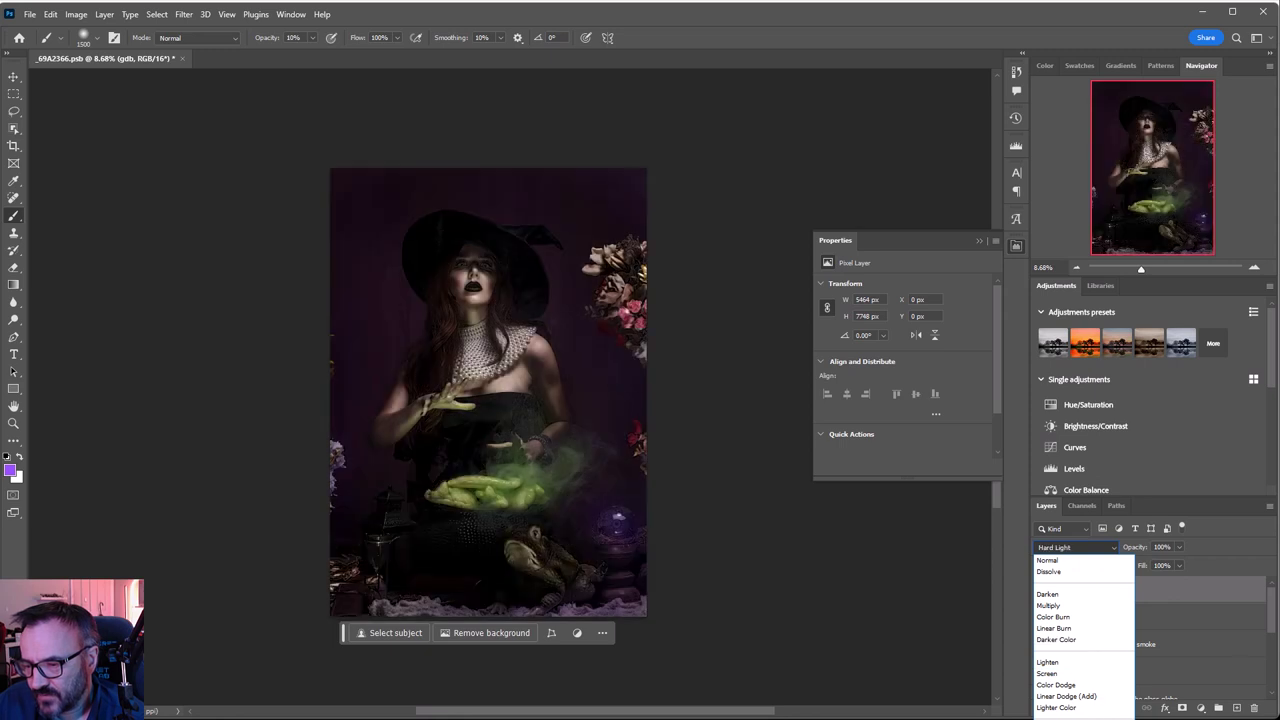
{"action": "left_click", "coordinate": [1062, 719]}
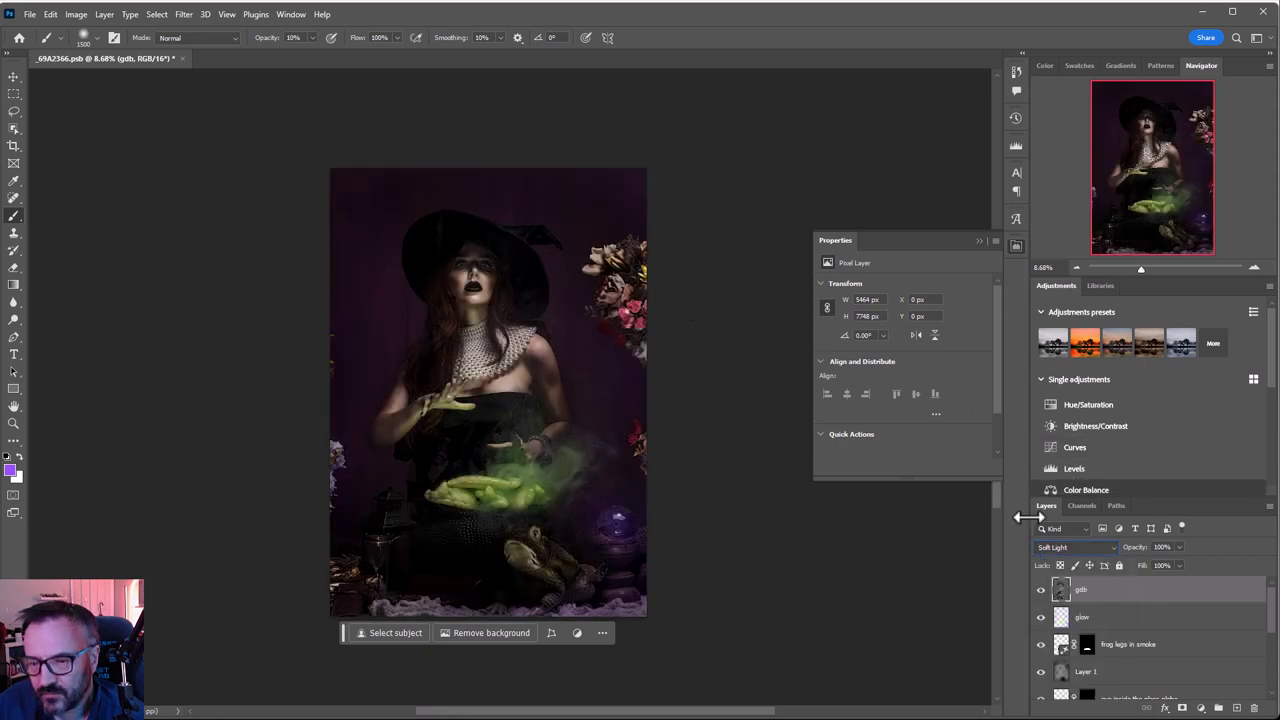
{"action": "left_click", "coordinate": [1041, 590]}
{"action": "left_click", "coordinate": [1041, 590]}
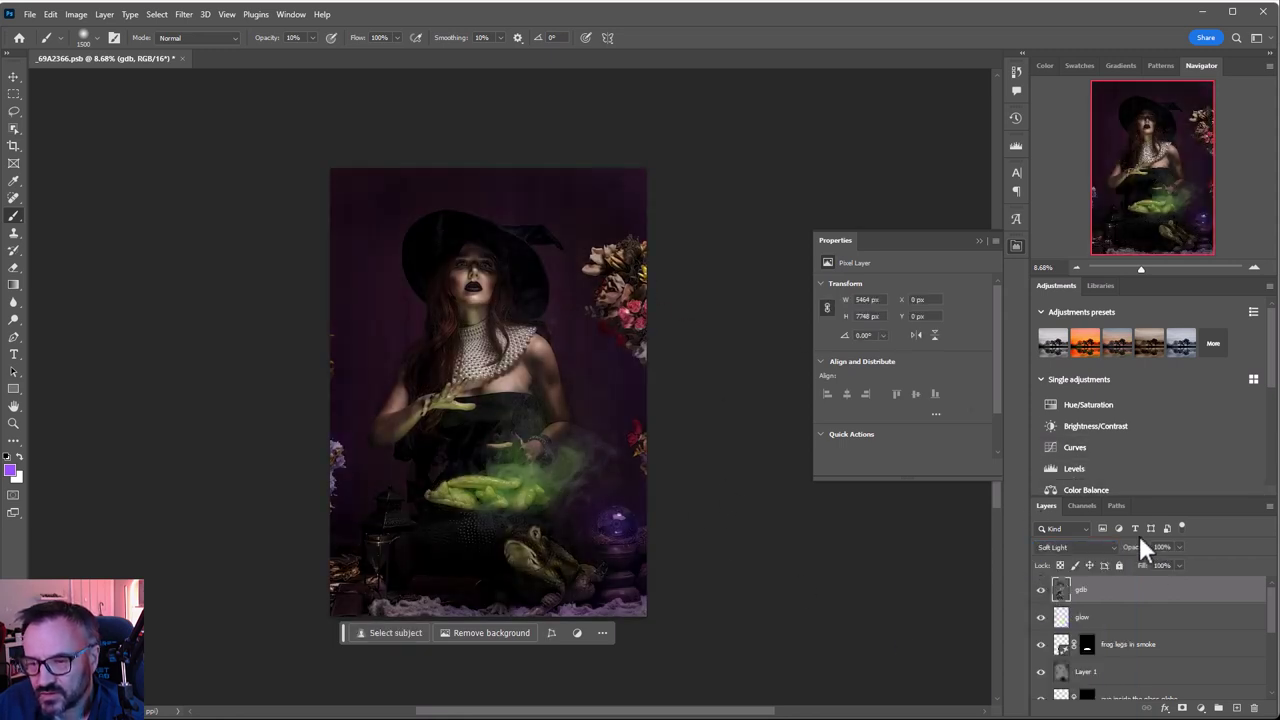
{"action": "left_click_drag", "start_coordinate": [1177, 547], "coordinate": [1140, 572]}
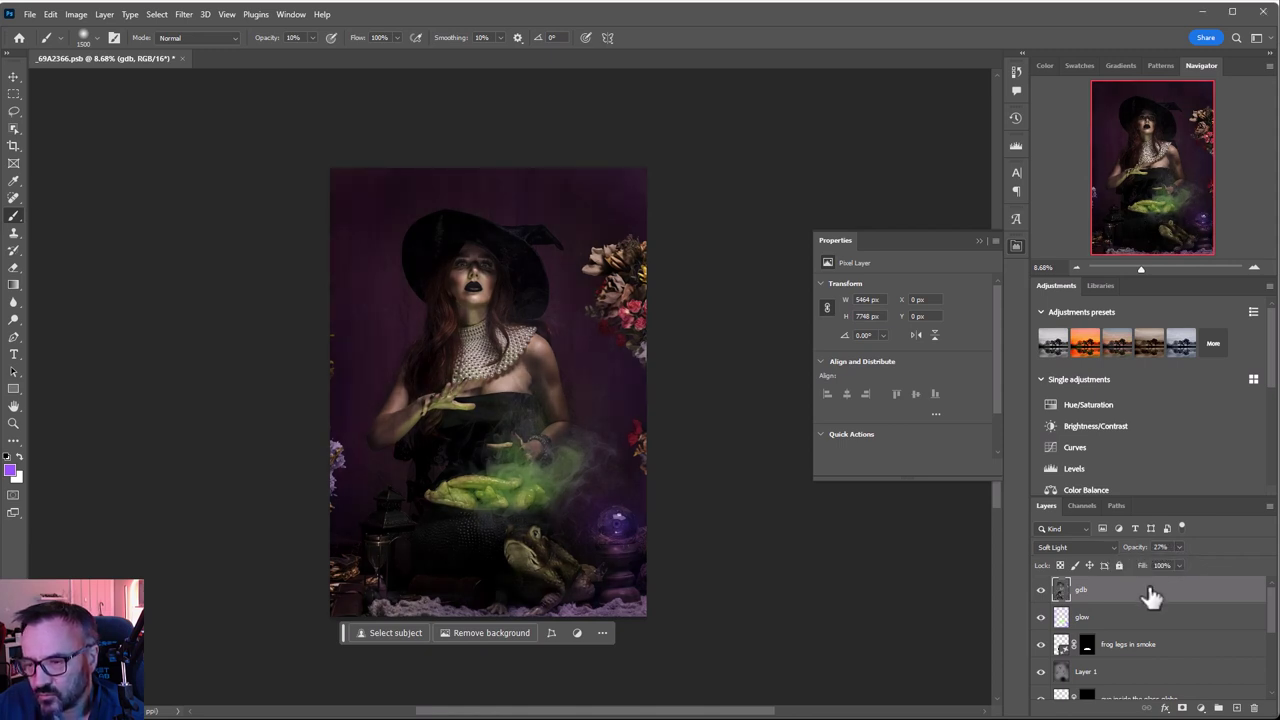
Add a new layer named Nose above gdb and fill it with 50% Gray at 100% opacity.
{"action": "left_click", "coordinate": [13, 76]}
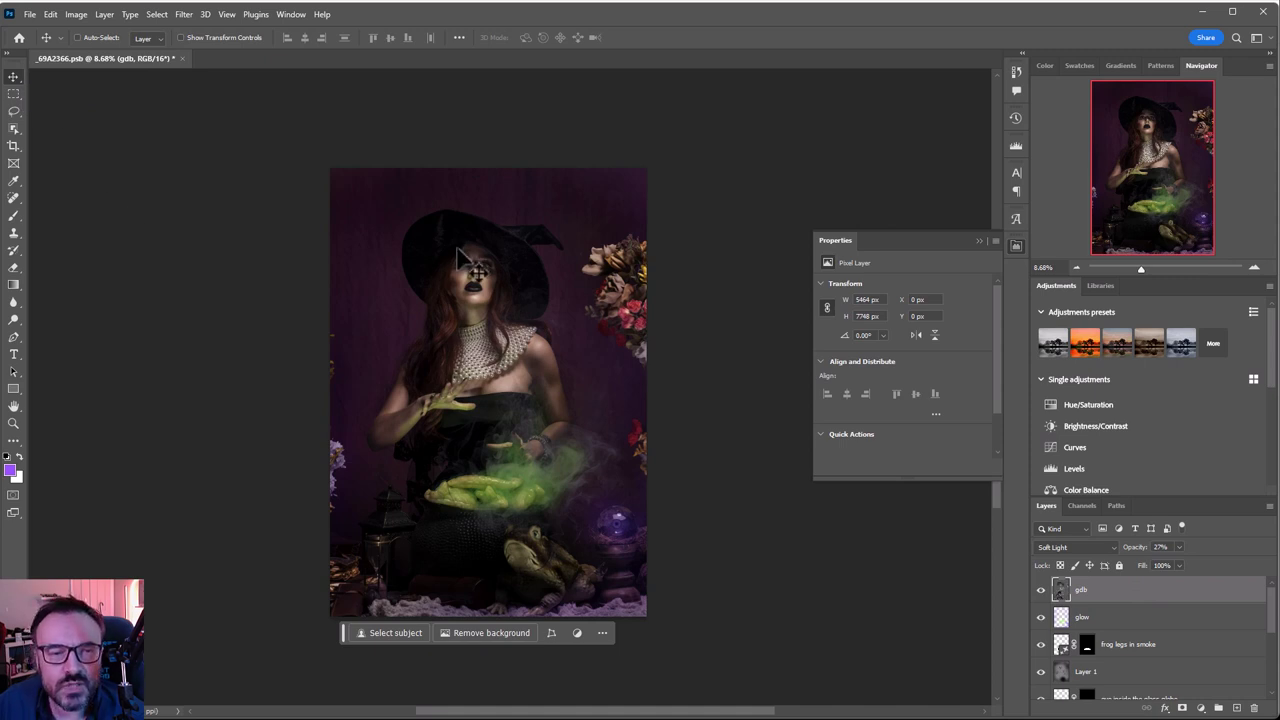
{"action": "left_click", "coordinate": [1237, 708]}
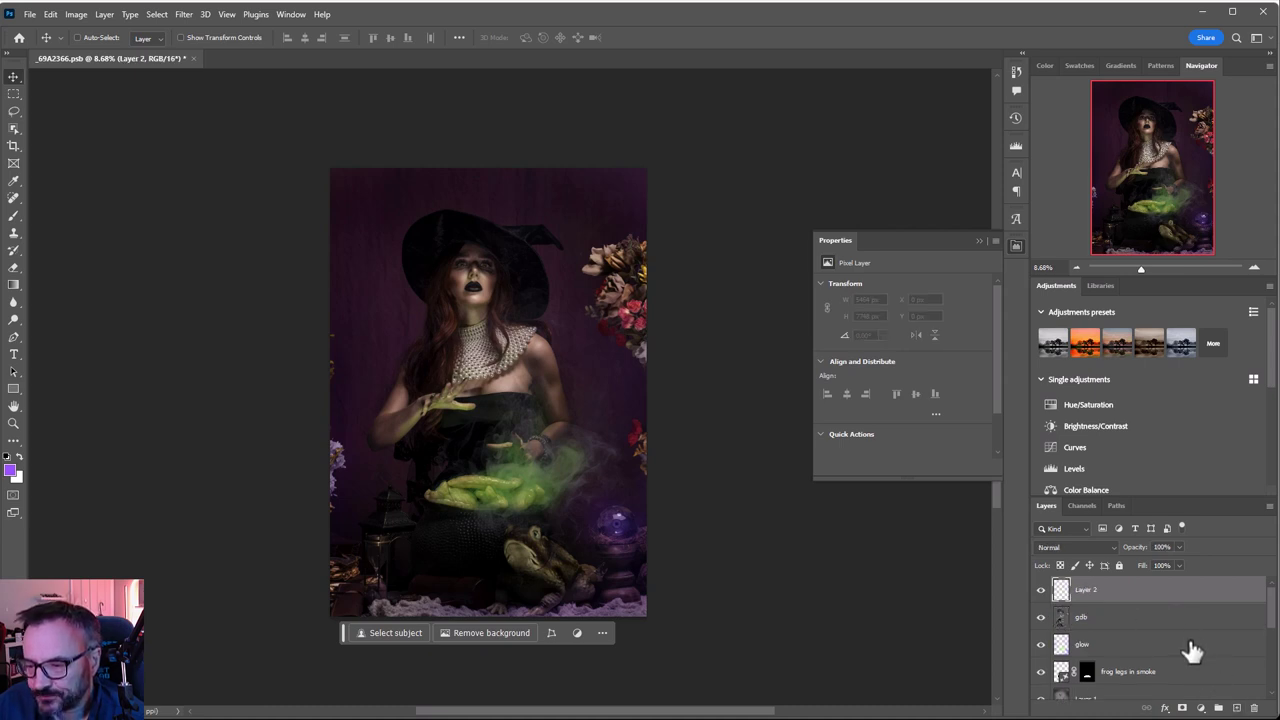
{"action": "double_click", "coordinate": [1090, 592]}
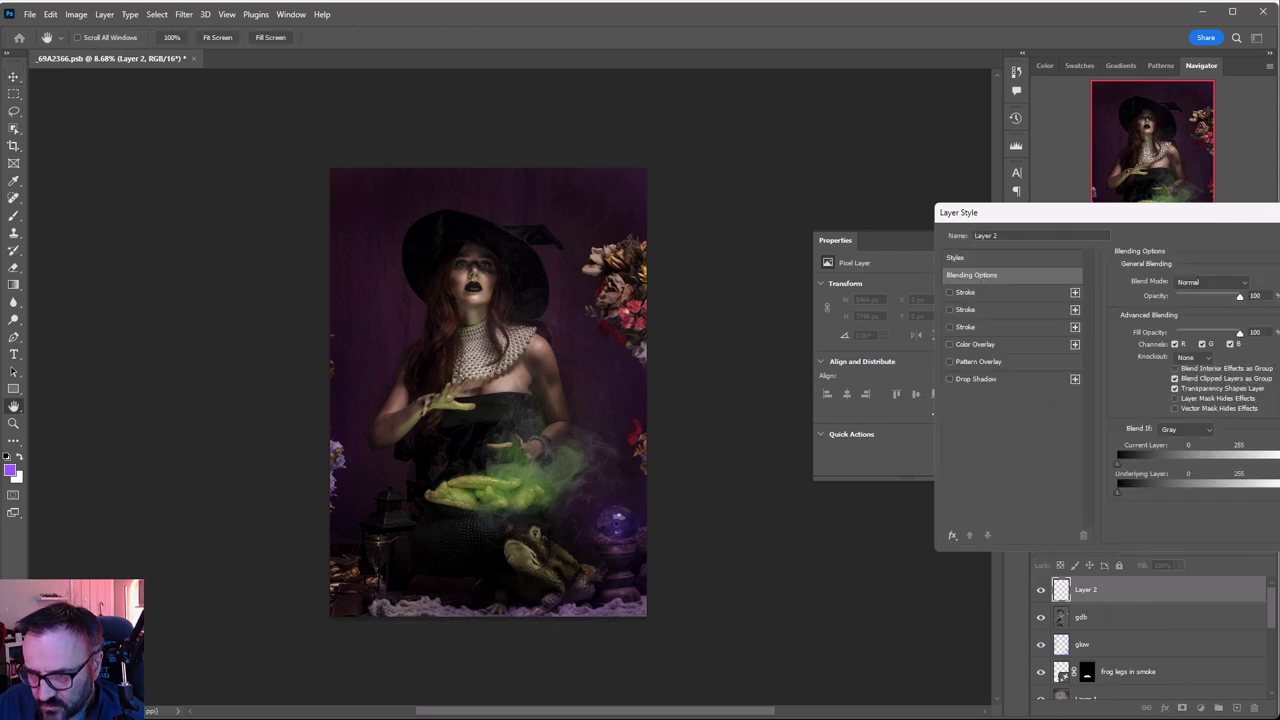
{"action": "key", "text": "Escape"}
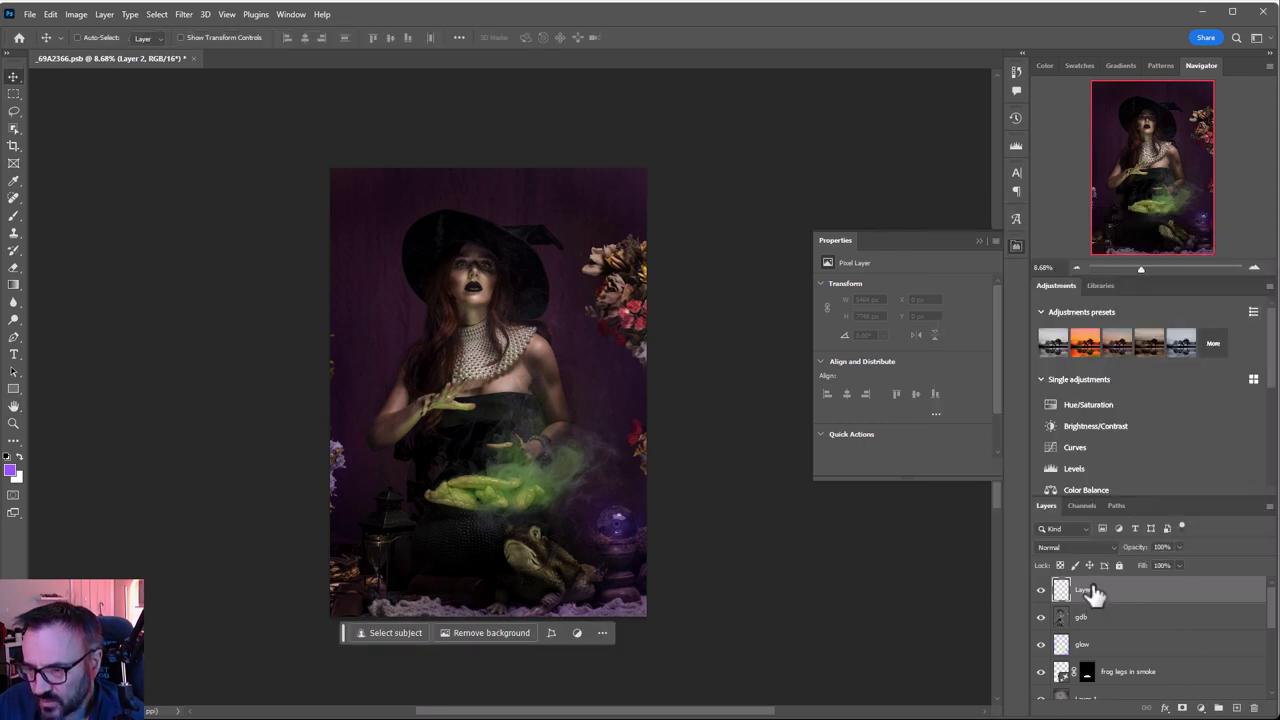
{"action": "double_click", "coordinate": [1088, 592]}
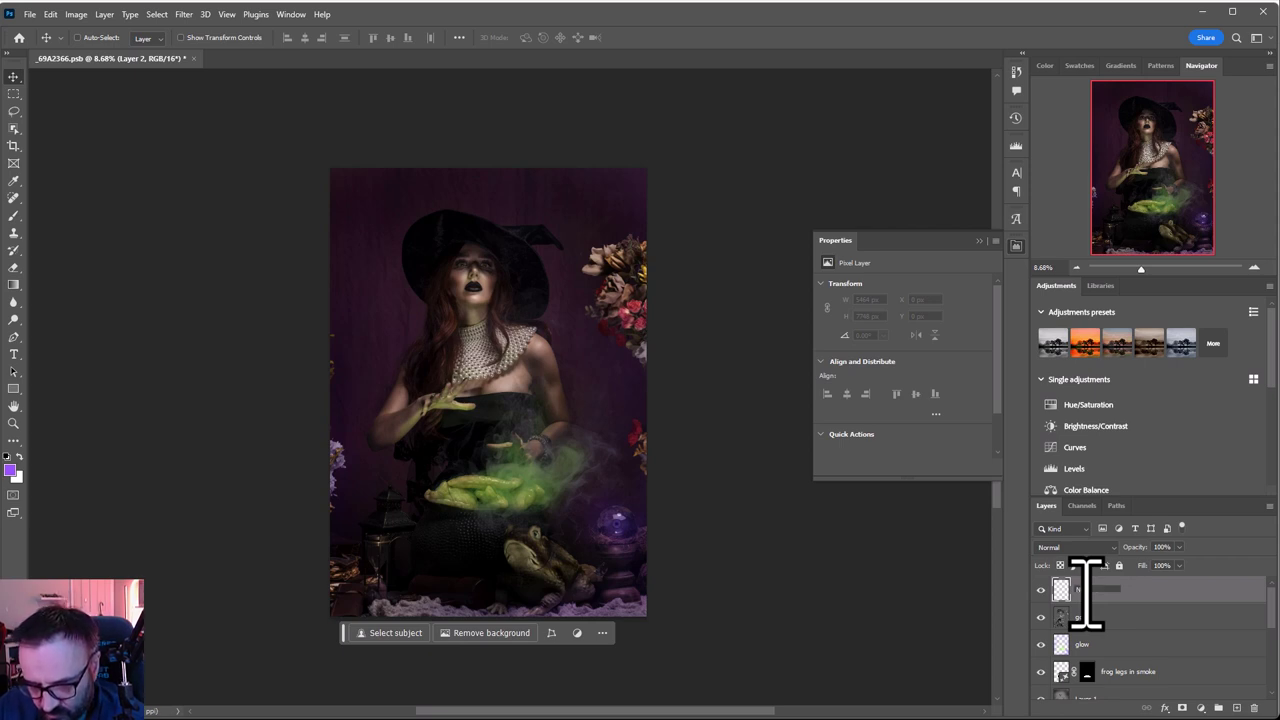
{"action": "type", "text": "Nose"}
{"action": "key", "text": "Return"}
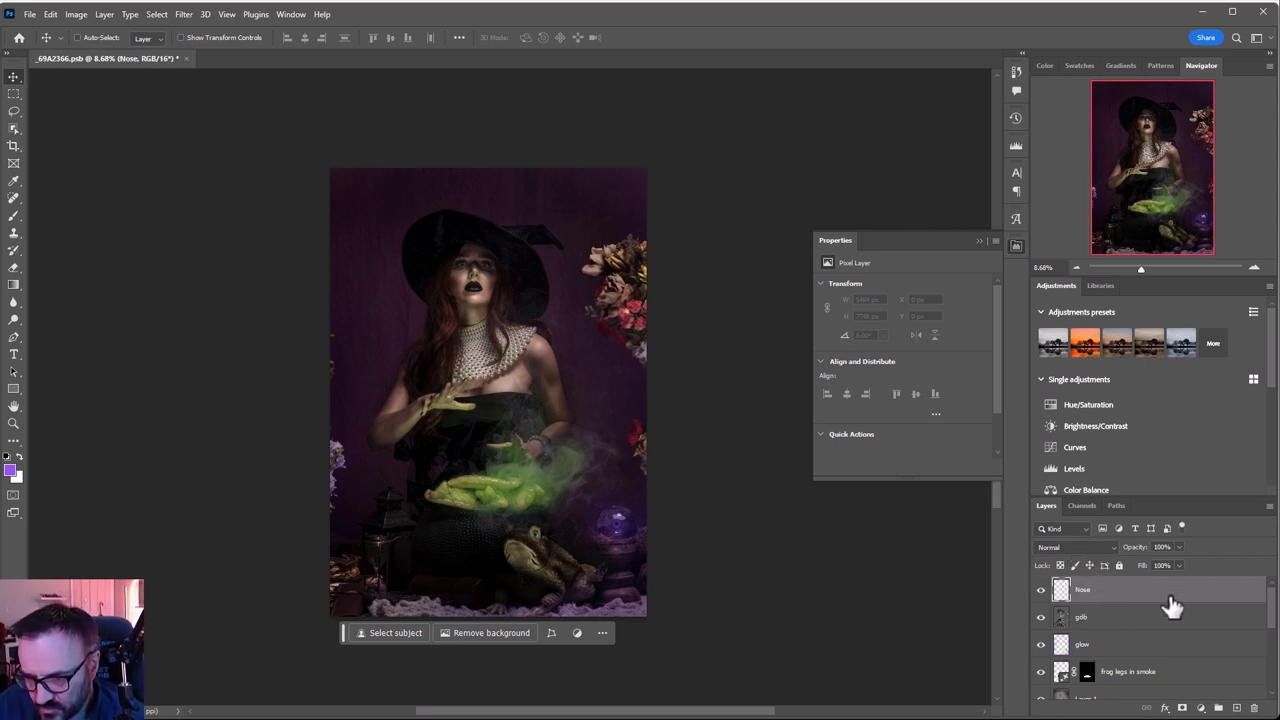
{"action": "key", "text": "shift+F5"}
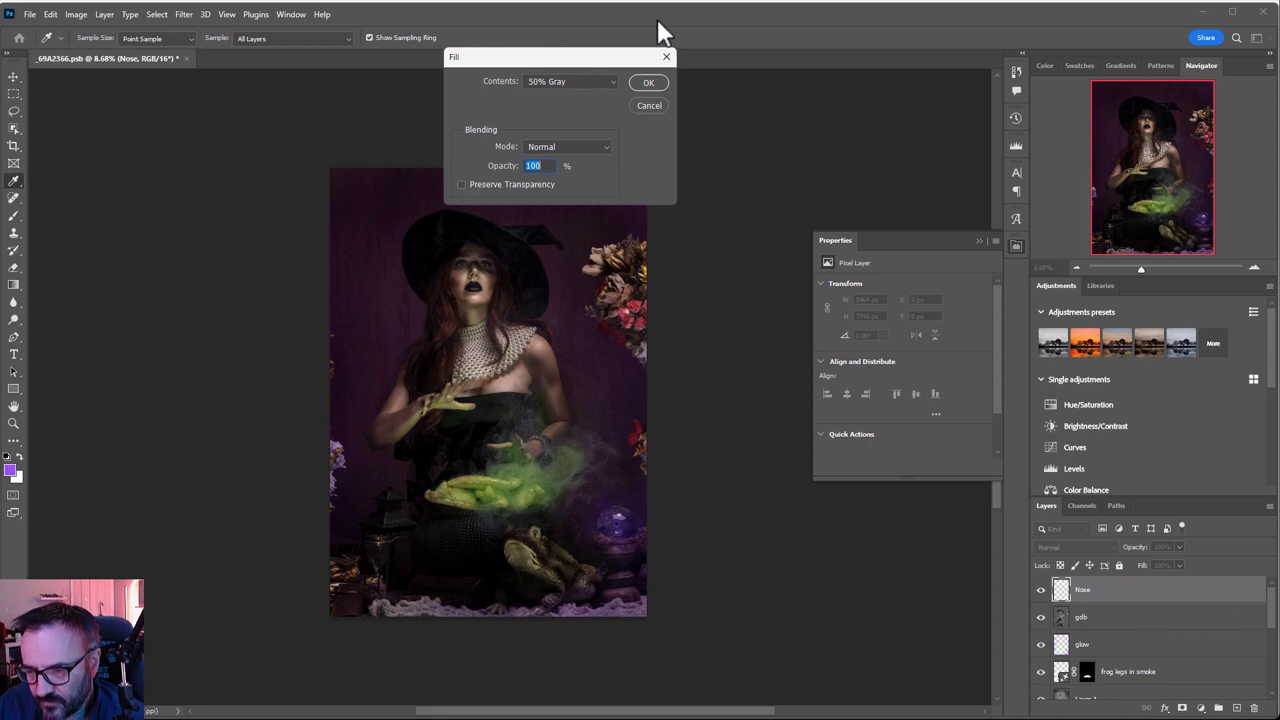
{"action": "left_click", "coordinate": [648, 83]}
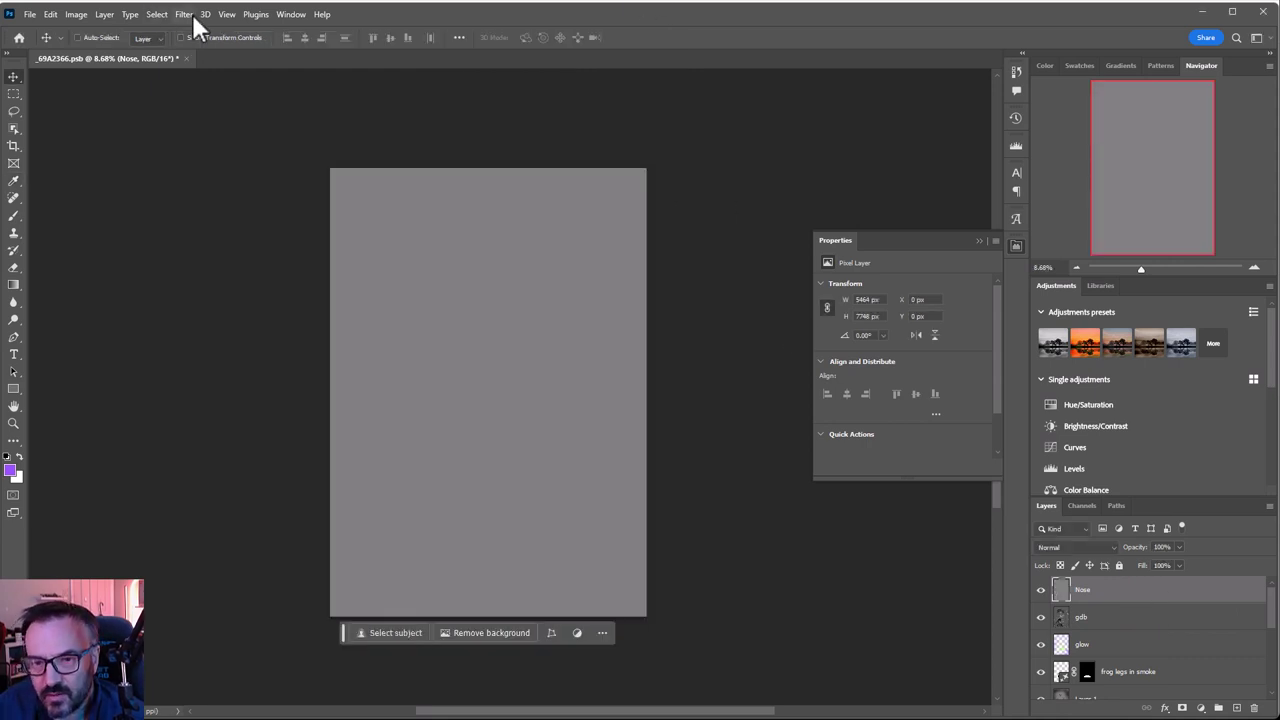
Add 12.5% uniform monochromatic noise to the gray Nose layer and set its blend mode to Soft Light.
{"action": "left_click", "coordinate": [192, 14]}
{"action": "mouse_move", "coordinate": [215, 225]}
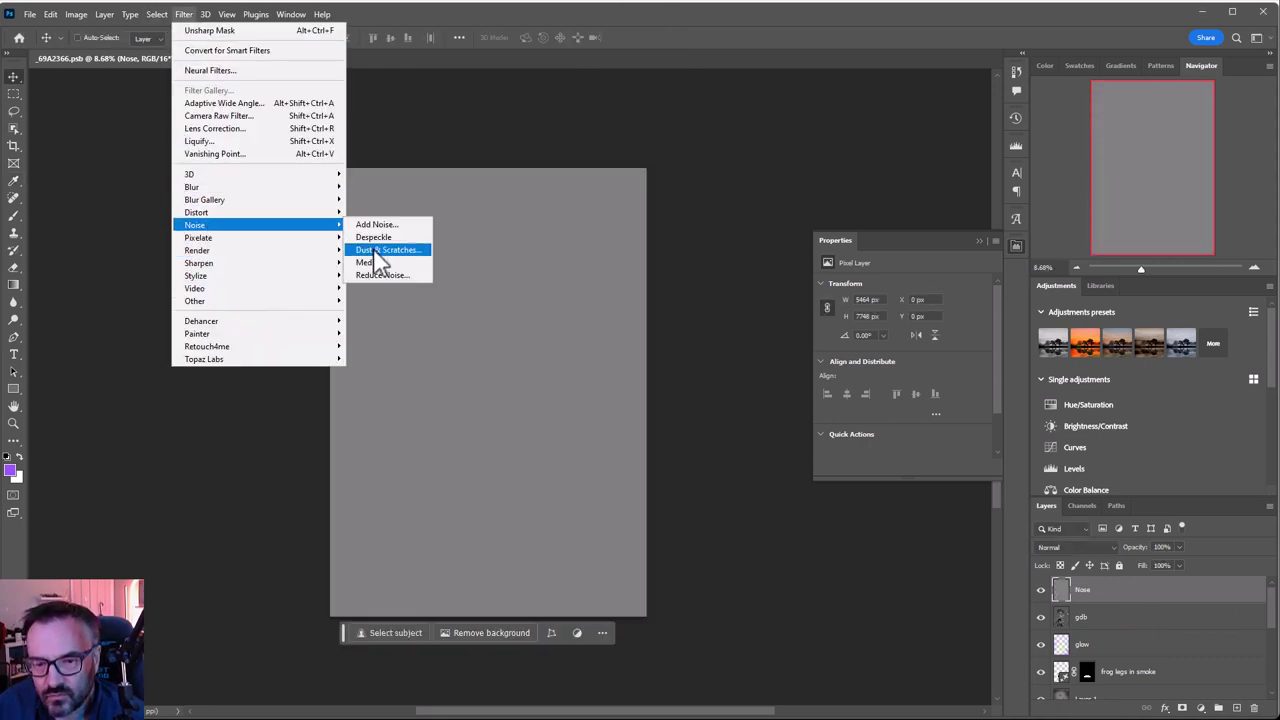
{"action": "left_click", "coordinate": [395, 227]}
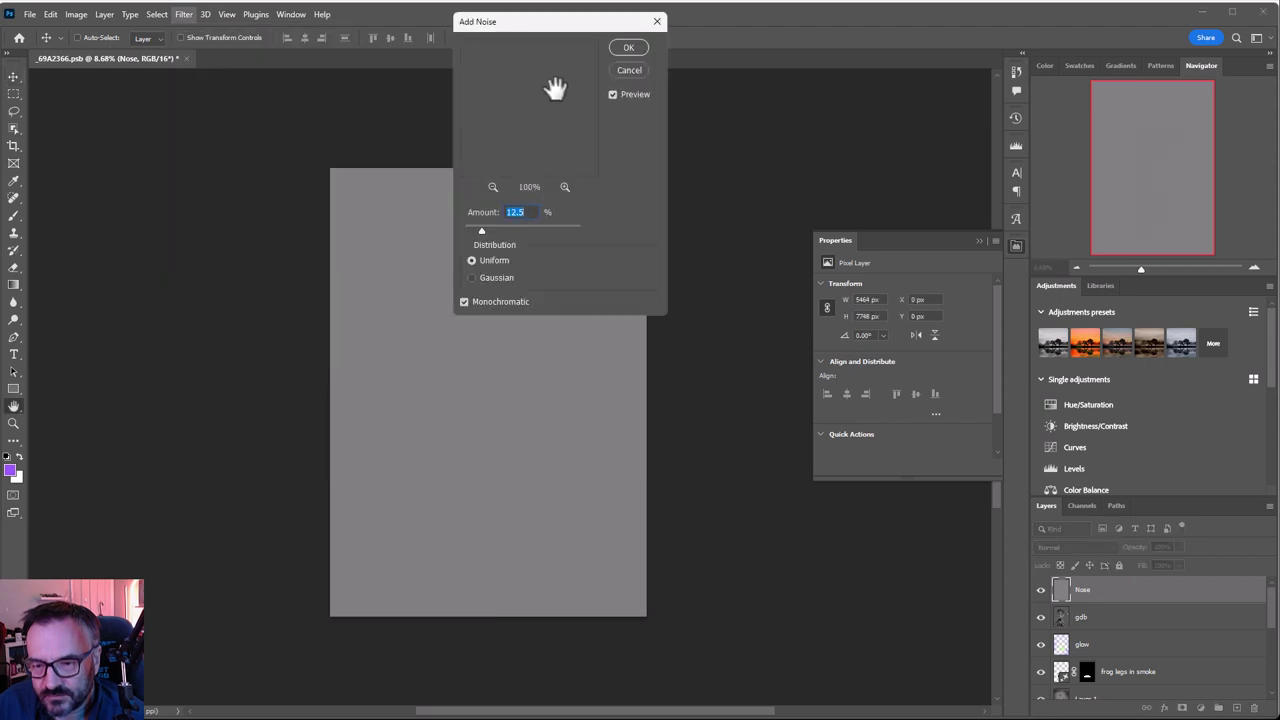
{"action": "key", "text": "Return"}
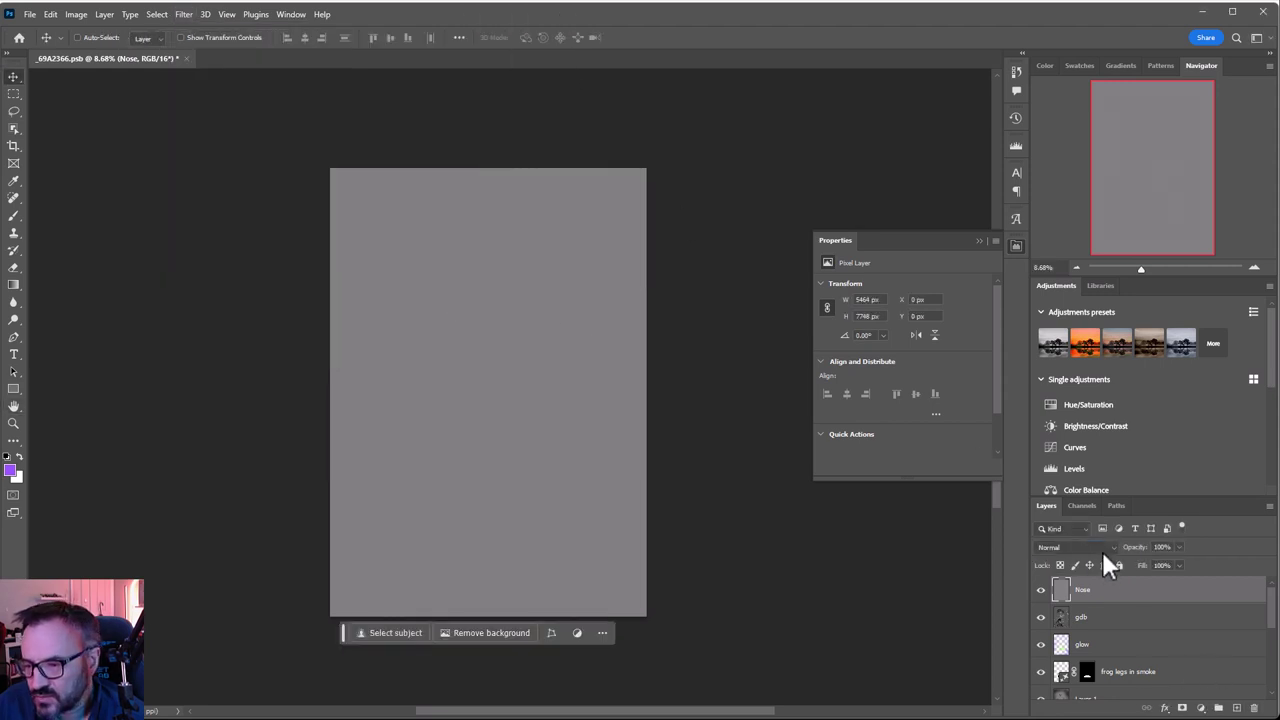
{"action": "left_click", "coordinate": [1102, 551]}
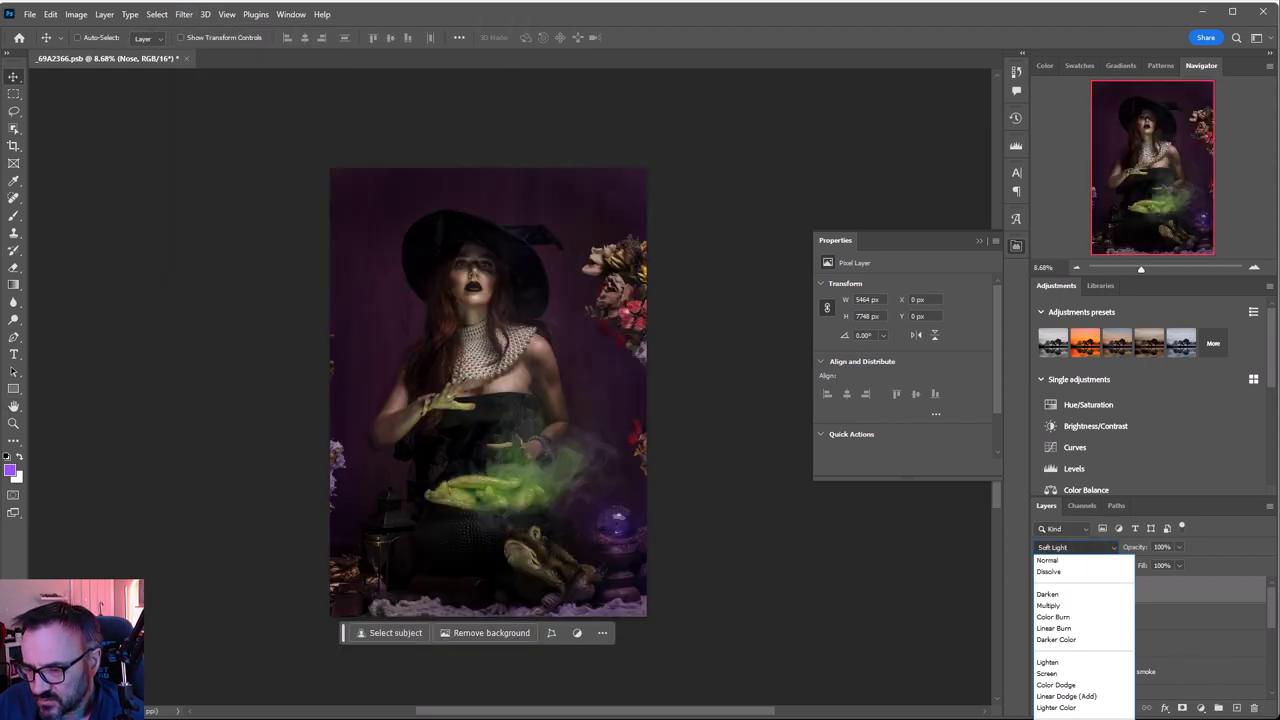
{"action": "left_click", "coordinate": [1054, 719]}
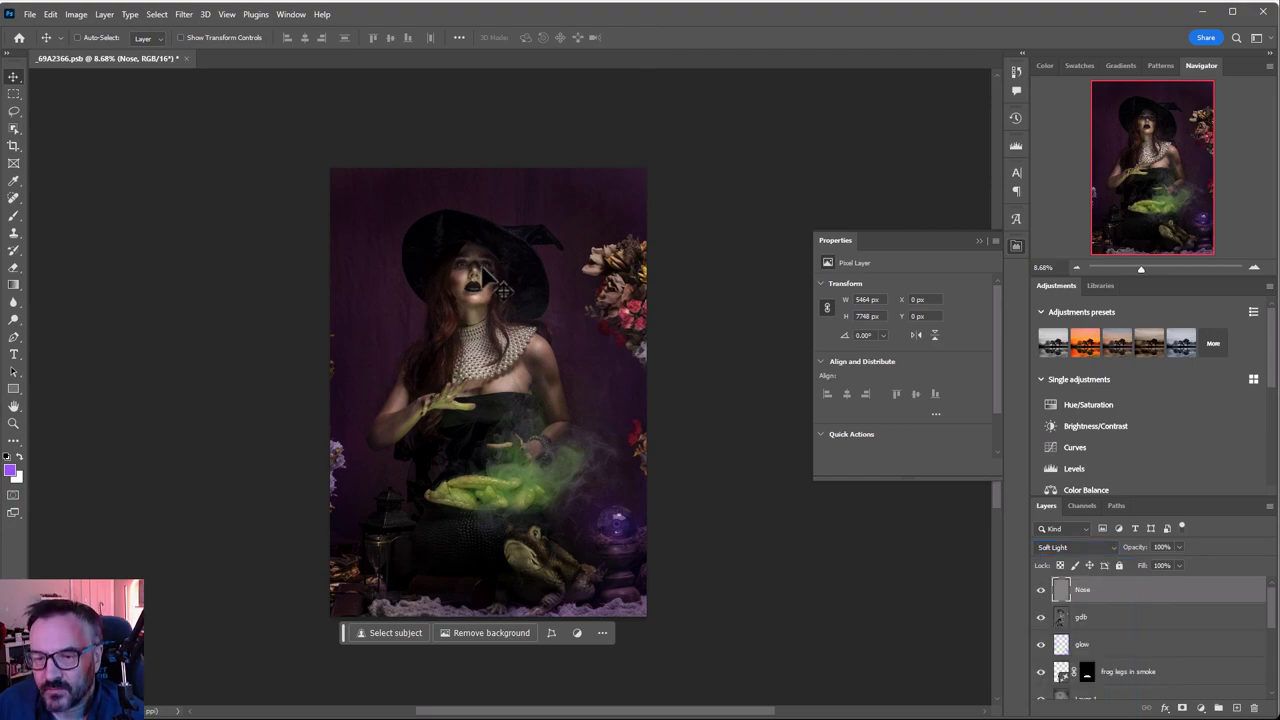
Examine the grain on the witch's face up close, comparing the skin with the Nose layer shown and hidden.
{"action": "scroll", "coordinate": [495, 290], "scroll_direction": "up", "scroll_amount": 5}
{"action": "scroll", "coordinate": [449, 376], "scroll_direction": "up", "scroll_amount": 5}
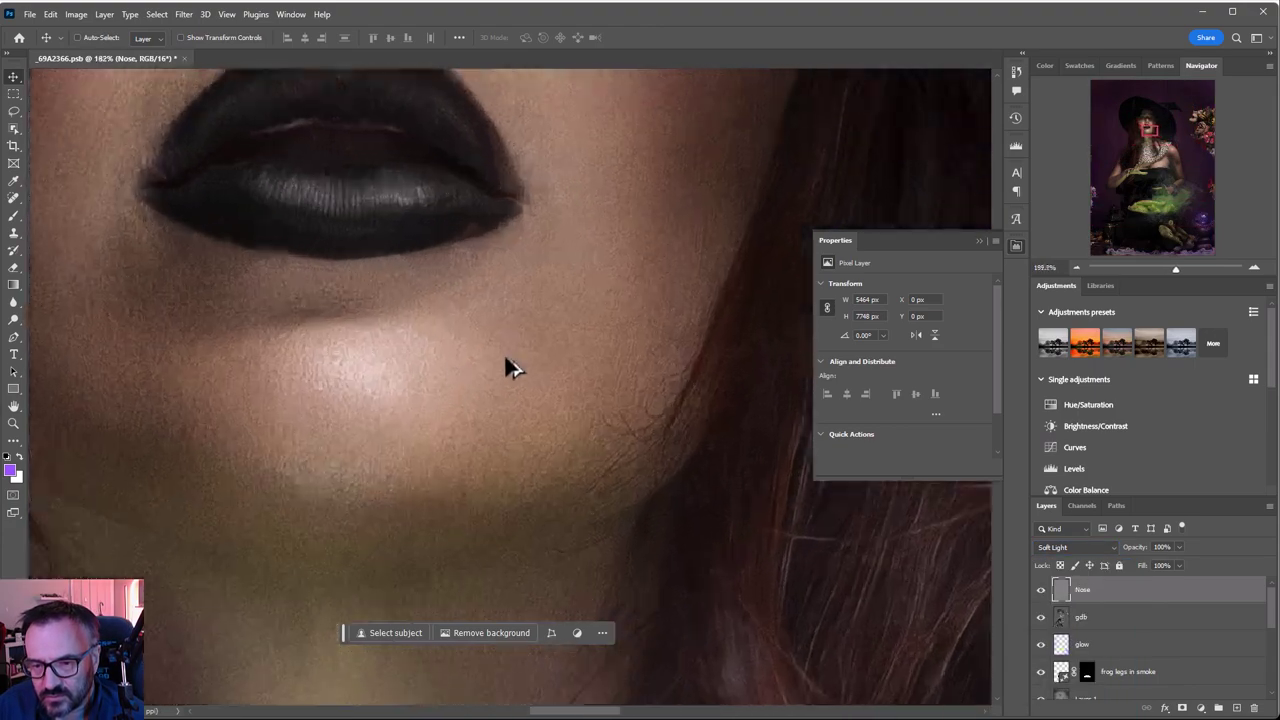
{"action": "left_click_drag", "start_coordinate": [563, 383], "coordinate": [528, 562]}
{"action": "scroll", "coordinate": [443, 351], "scroll_direction": "down", "scroll_amount": 2}
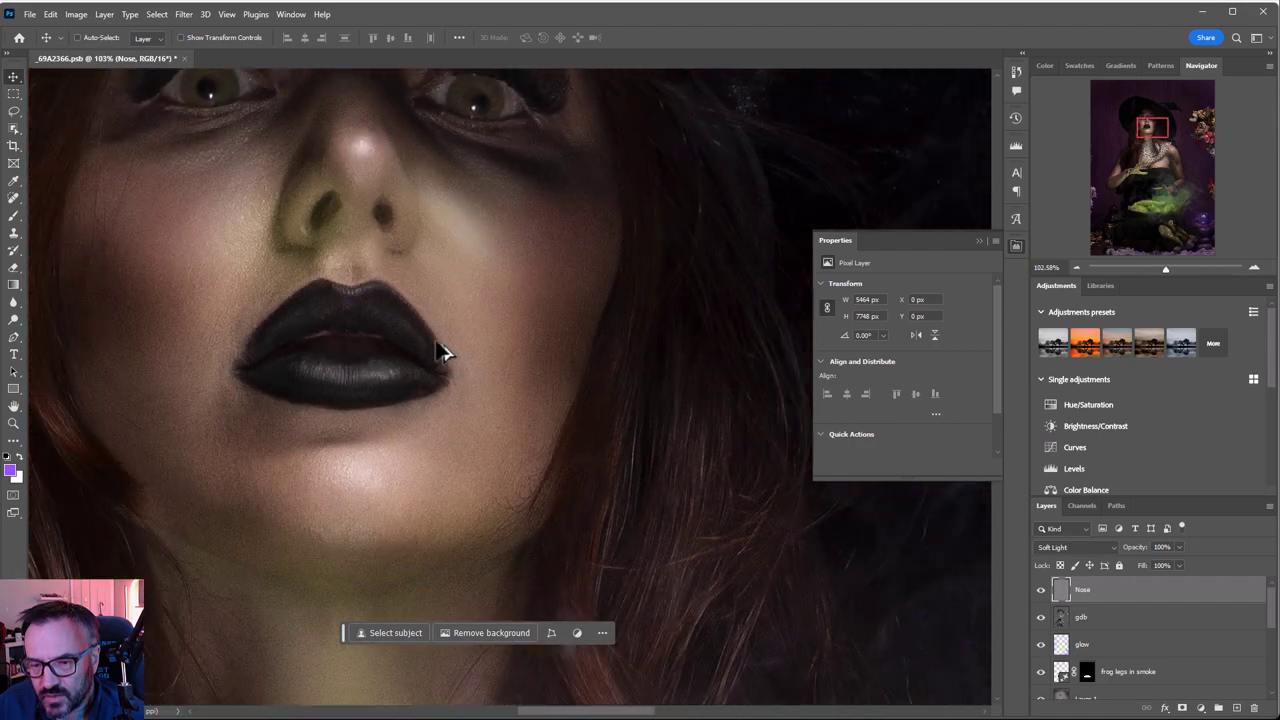
{"action": "left_click_drag", "start_coordinate": [575, 360], "coordinate": [503, 400]}
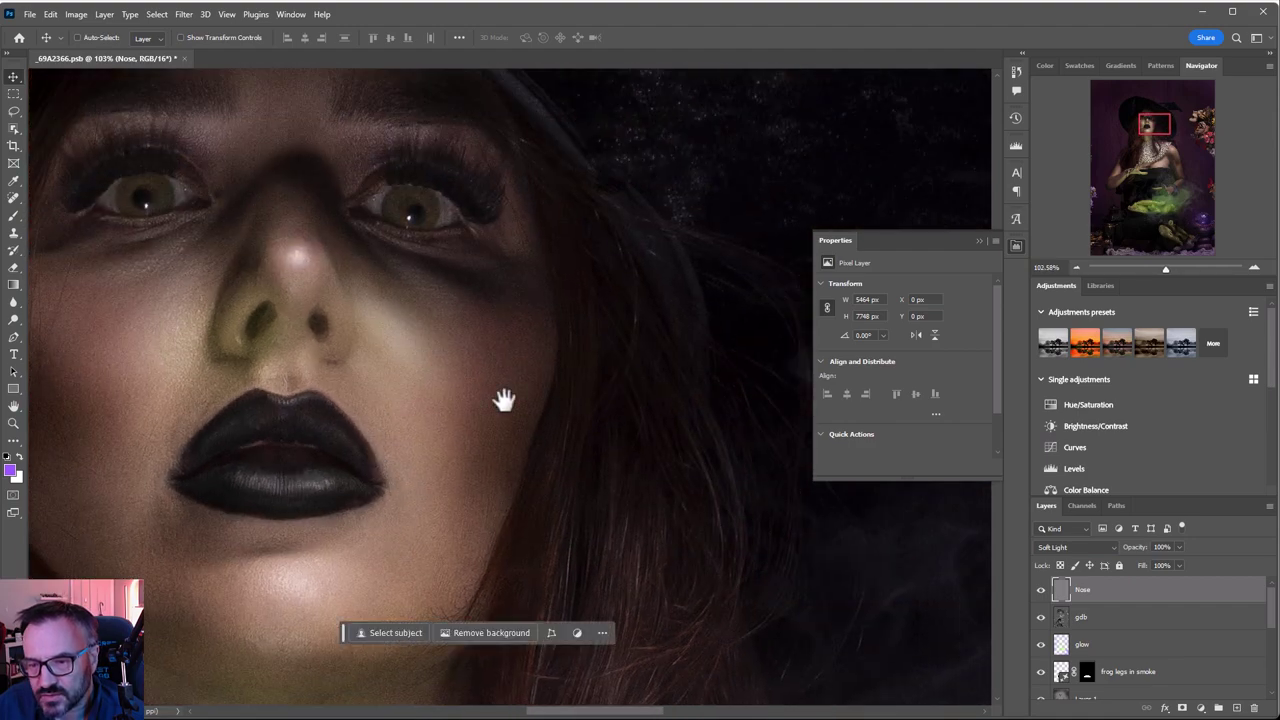
{"action": "left_click", "coordinate": [1040, 590]}
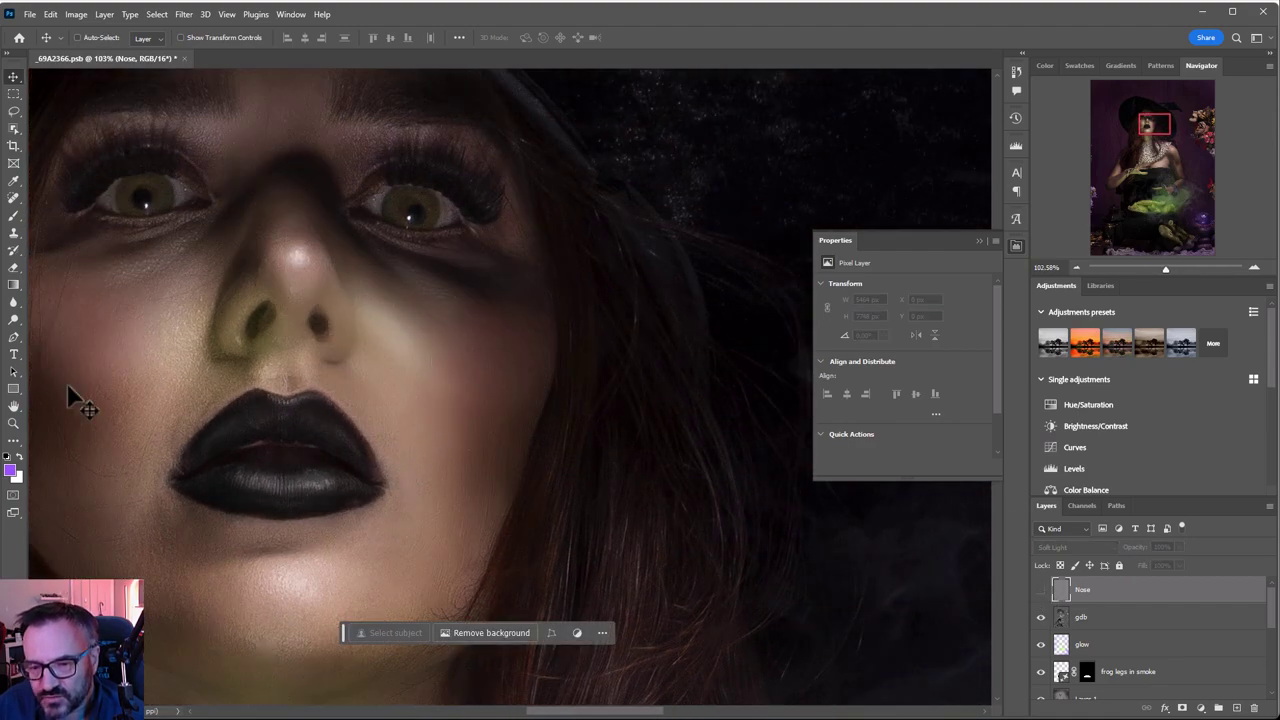
{"action": "key", "text": "space"}
{"action": "left_click_drag", "start_coordinate": [575, 447], "coordinate": [646, 380]}
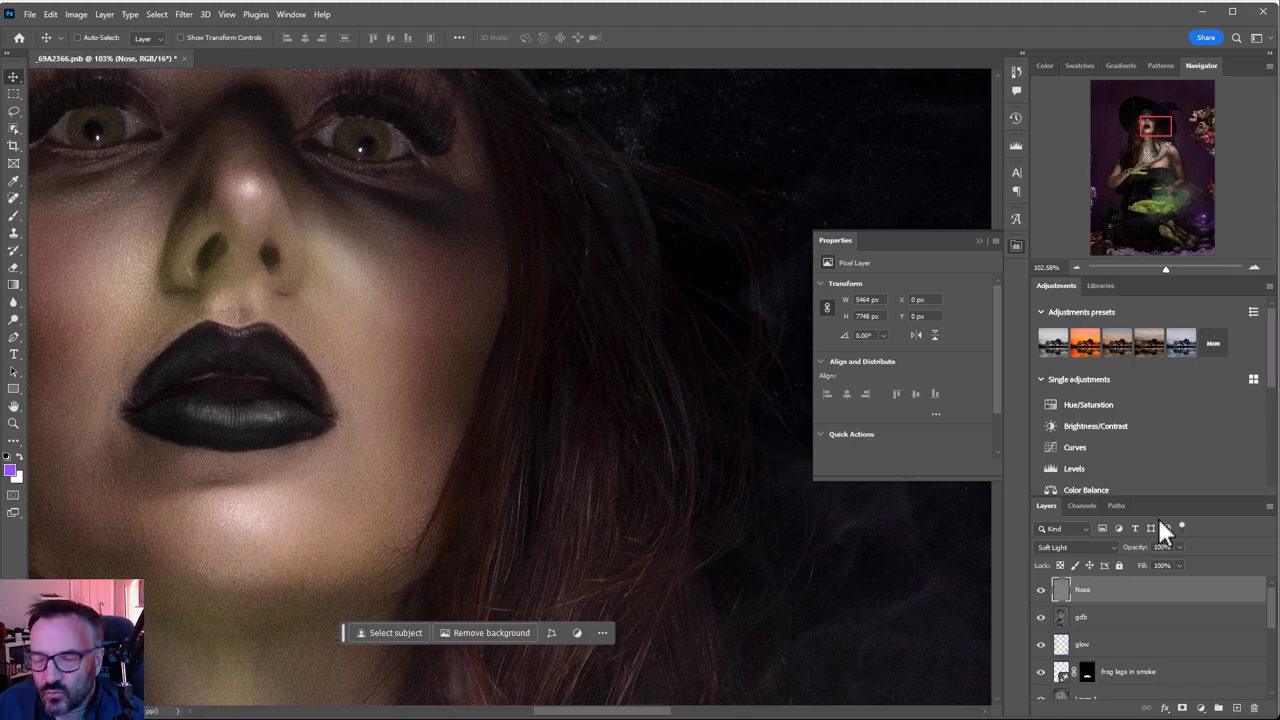
Reduce the Nose layer's opacity to 70% and check the whole portrait.
{"action": "left_click", "coordinate": [1179, 547]}
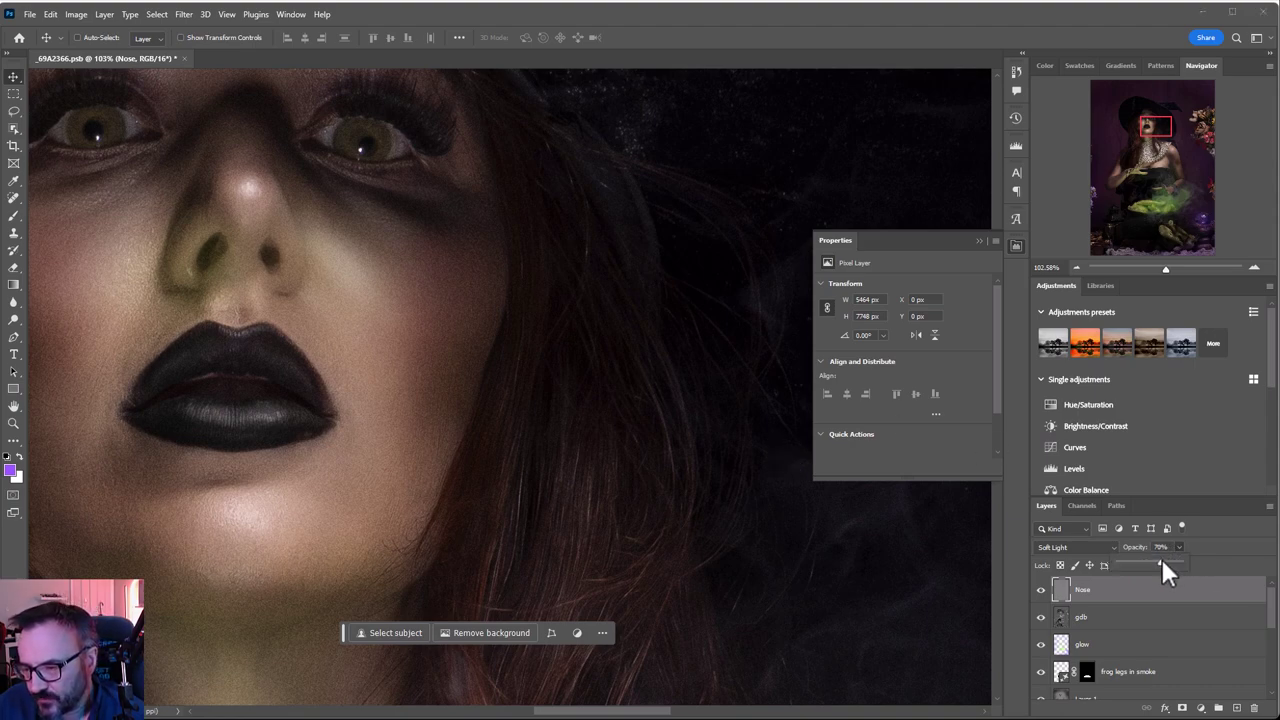
{"action": "scroll", "coordinate": [516, 466], "scroll_direction": "down", "scroll_amount": 10}
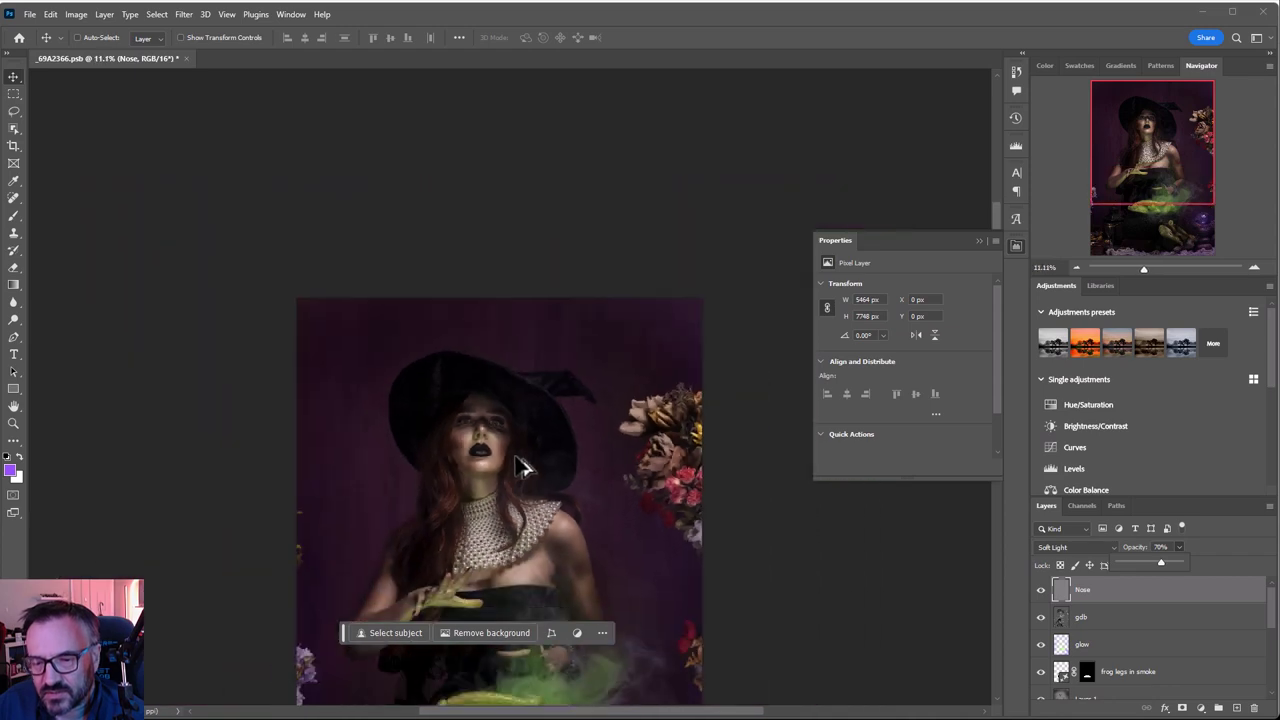
{"action": "left_click_drag", "start_coordinate": [524, 466], "coordinate": [606, 294]}
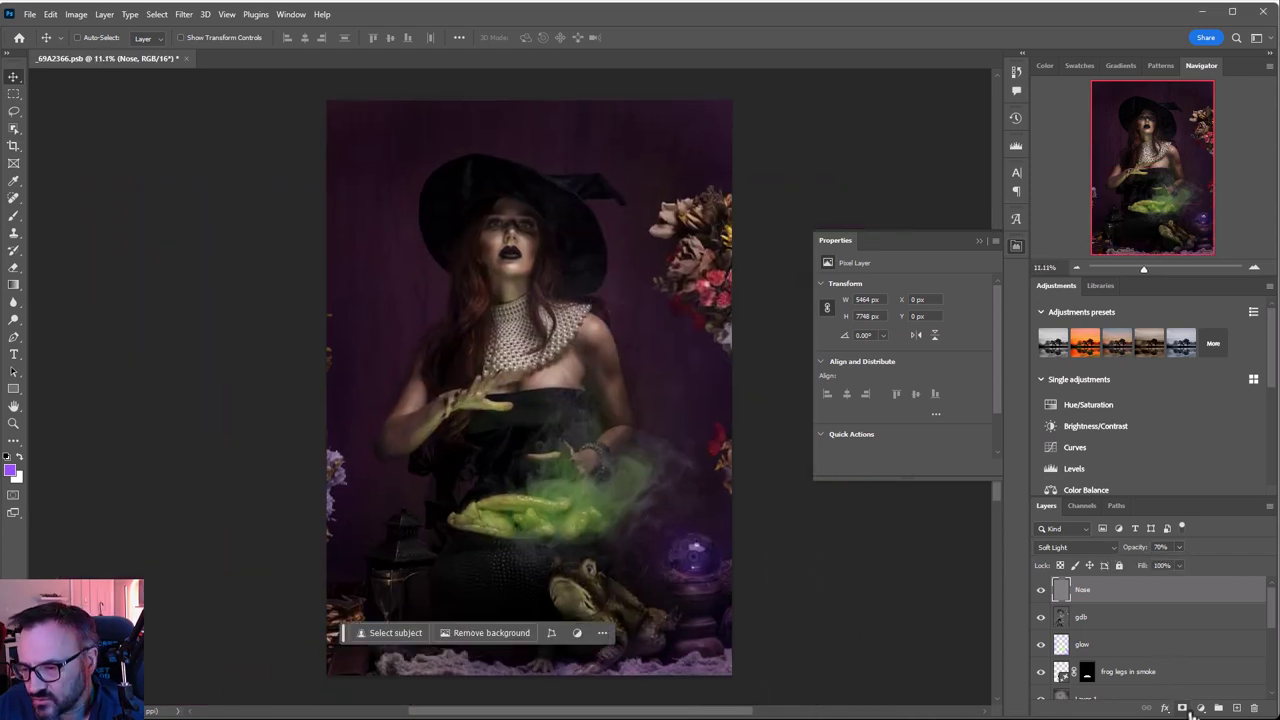
Add a Selective Color adjustment layer above Nose and set its Blacks to Cyan +2, Magenta -3, Yellow -12 and Black -1.
{"action": "left_click", "coordinate": [1230, 717]}
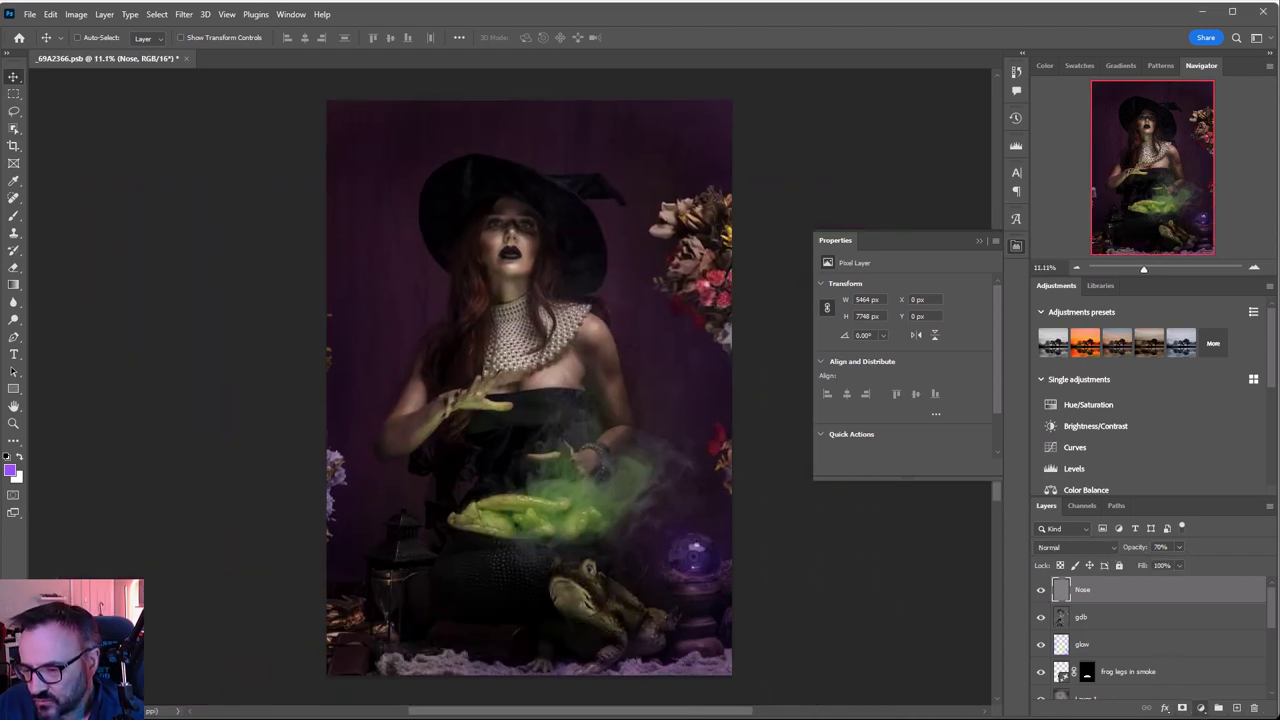
{"action": "left_click", "coordinate": [912, 298]}
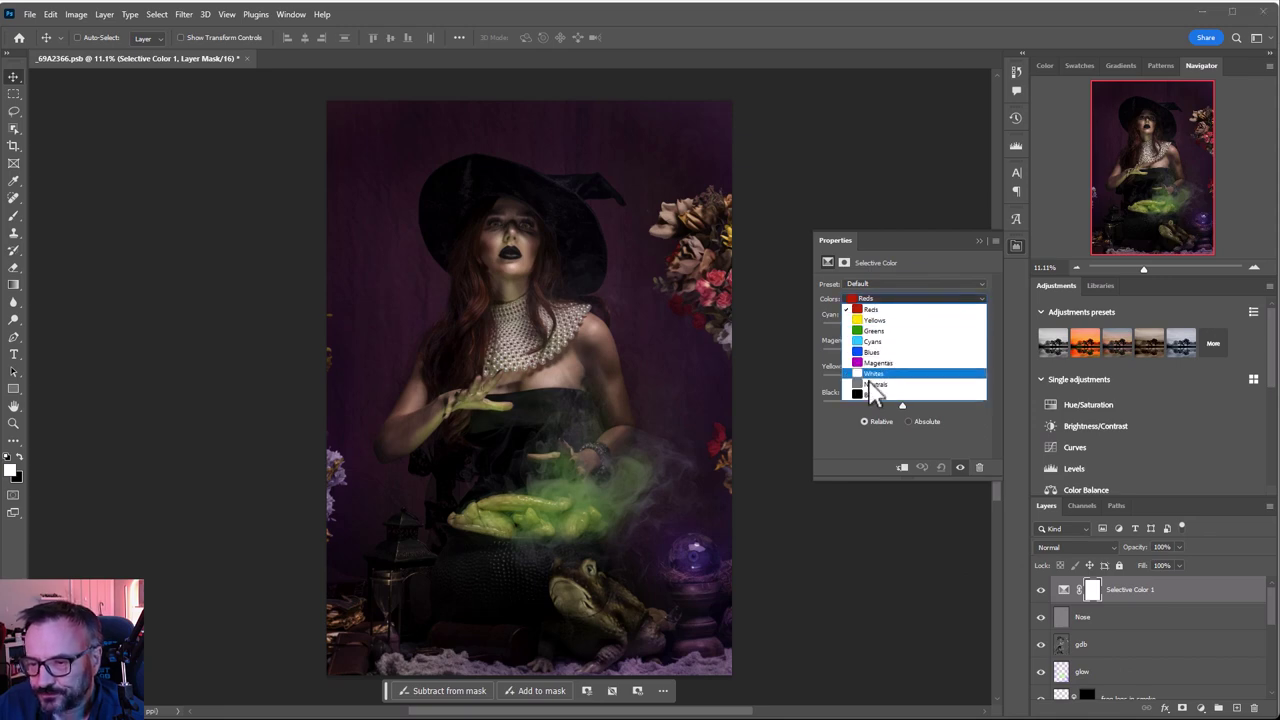
{"action": "left_click", "coordinate": [869, 391]}
{"action": "left_click_drag", "start_coordinate": [900, 407], "coordinate": [902, 405]}
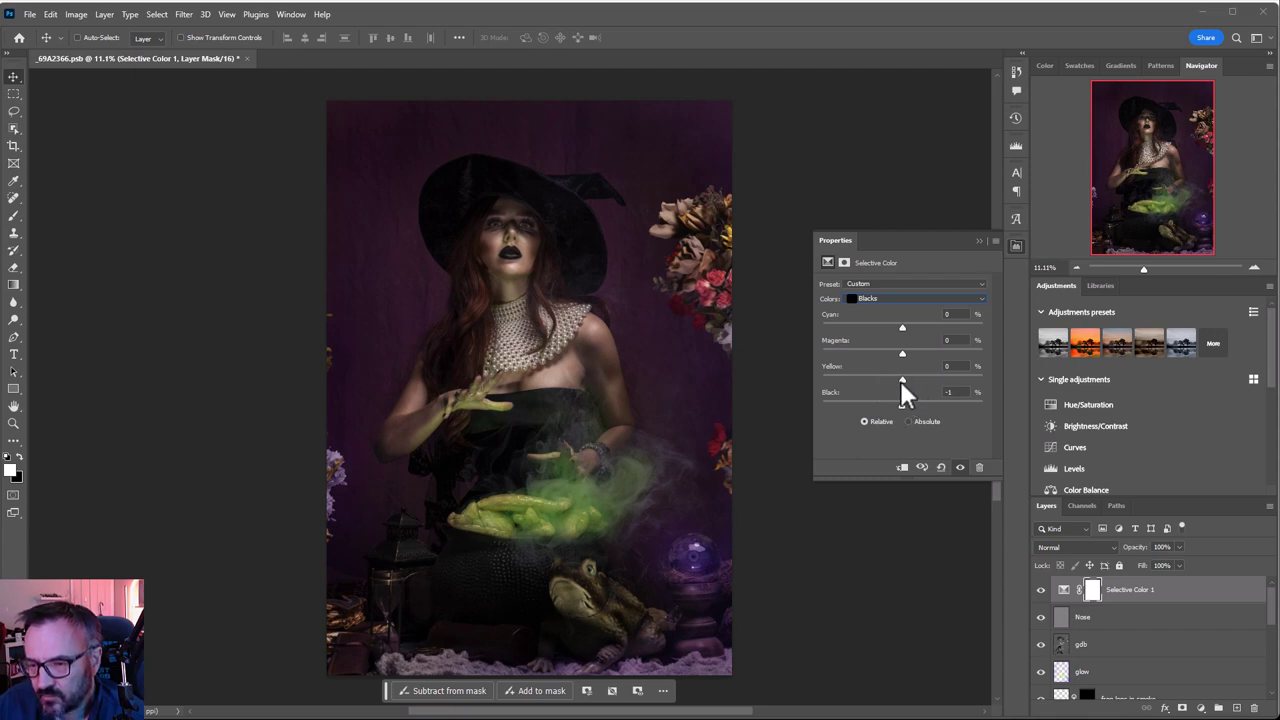
{"action": "left_click_drag", "start_coordinate": [900, 380], "coordinate": [899, 354]}
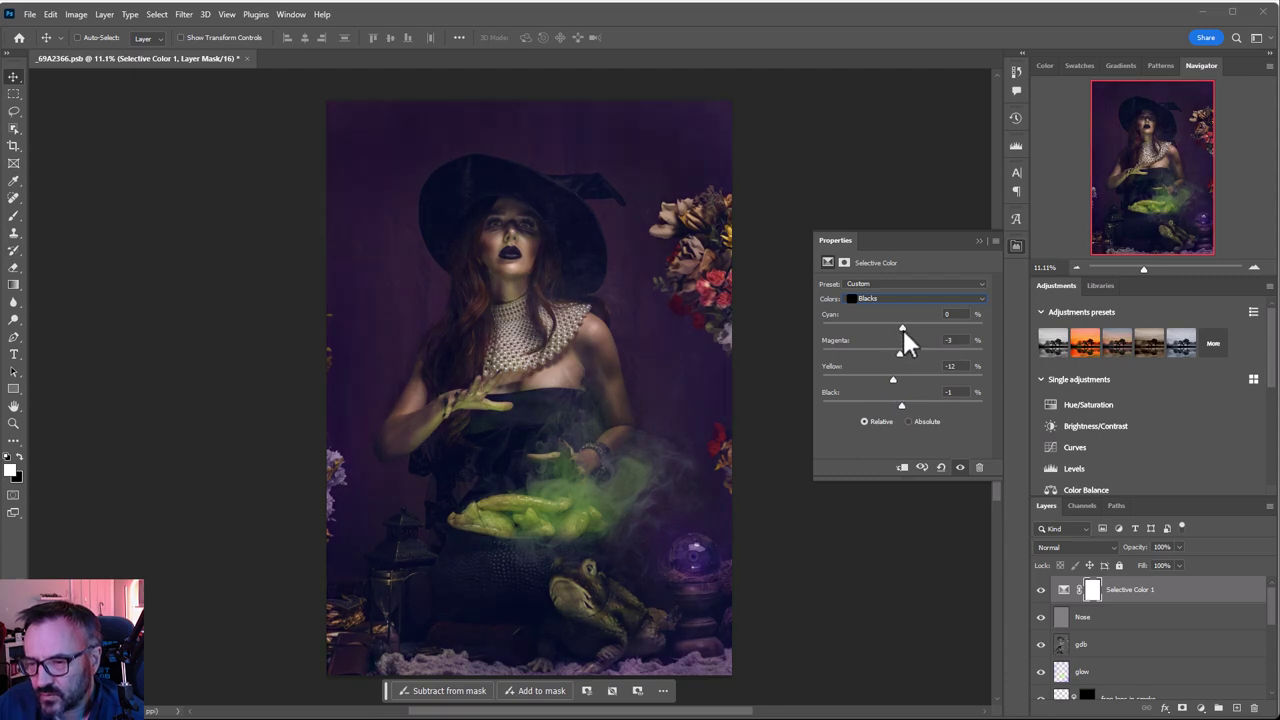
{"action": "mouse_move", "coordinate": [905, 329]}
{"action": "left_mouse_down"}
{"action": "mouse_move", "coordinate": [884, 321]}
{"action": "mouse_move", "coordinate": [906, 324]}
{"action": "left_mouse_up"}
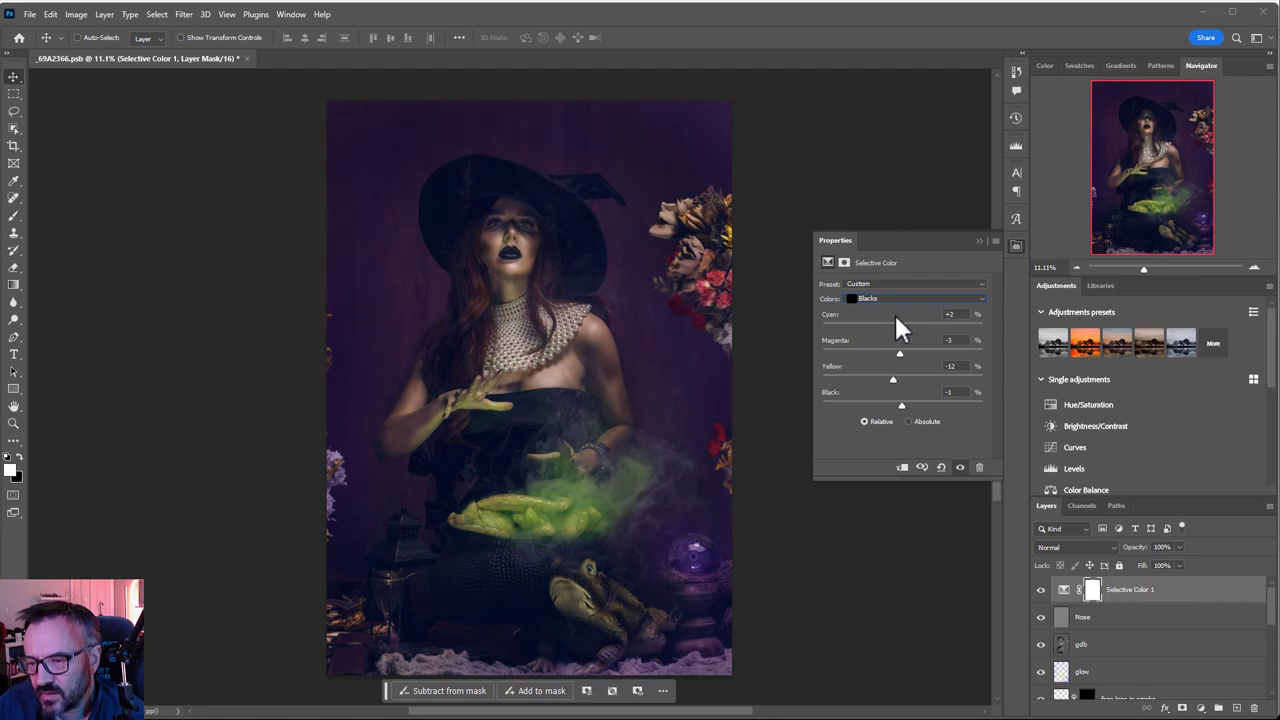
Warm the Neutrals in the Selective Color adjustment by slightly raising Yellow and slightly lowering Cyan.
{"action": "left_click", "coordinate": [877, 300]}
{"action": "left_click", "coordinate": [893, 385]}
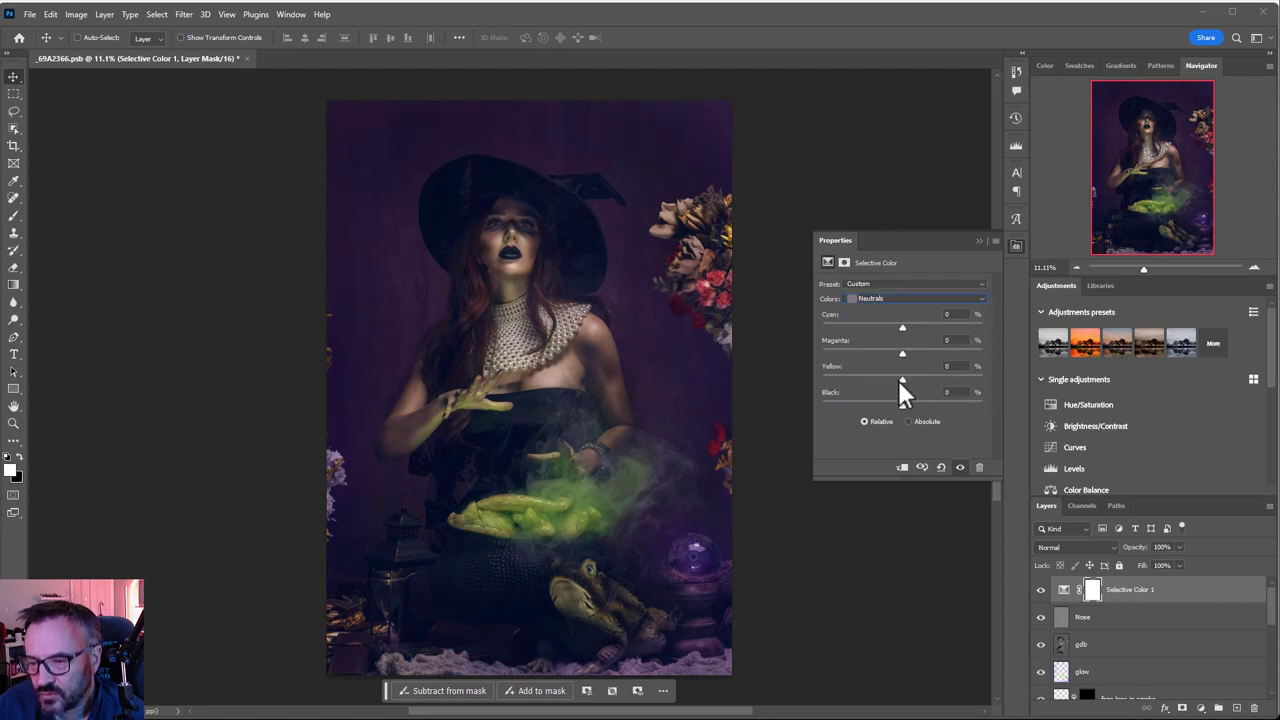
{"action": "left_click_drag", "start_coordinate": [902, 381], "coordinate": [910, 381]}
{"action": "left_click_drag", "start_coordinate": [901, 327], "coordinate": [896, 326]}
Set the Selective Color Whites to Cyan -1, Magenta -3, Yellow -4 and Black -28.
{"action": "left_click", "coordinate": [891, 296]}
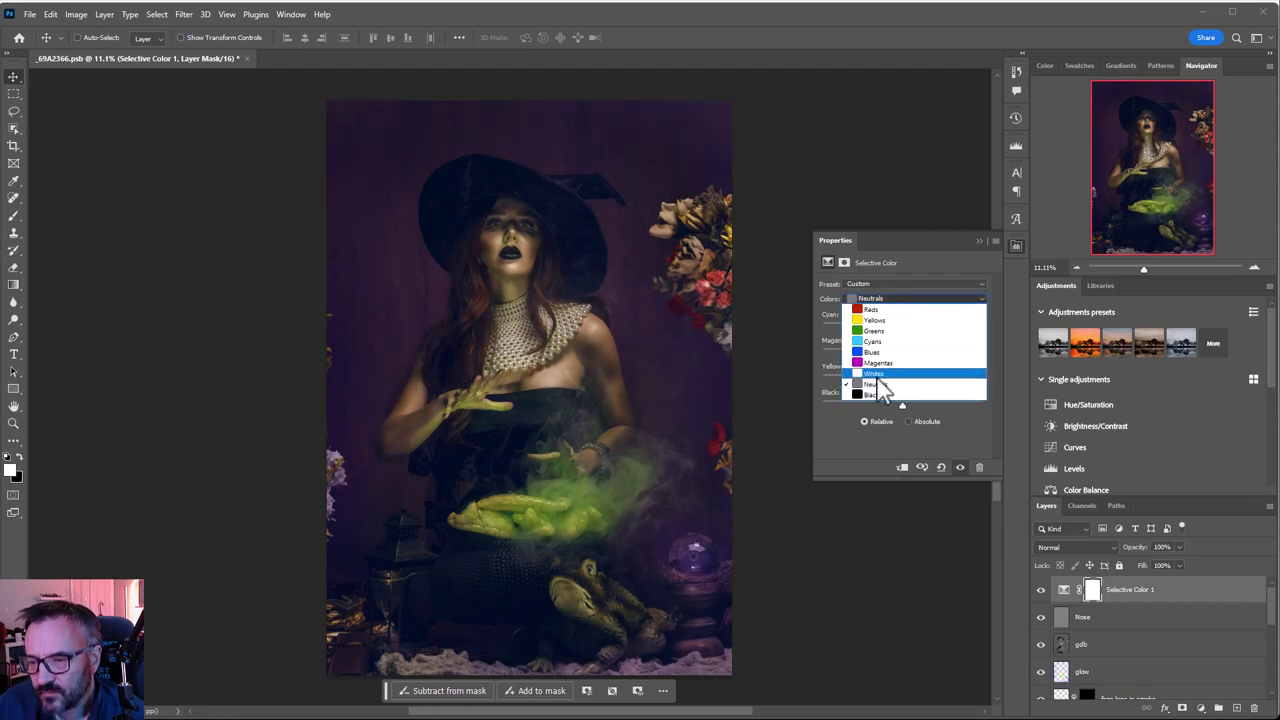
{"action": "left_click", "coordinate": [890, 373]}
{"action": "left_click_drag", "start_coordinate": [903, 404], "coordinate": [861, 395]}
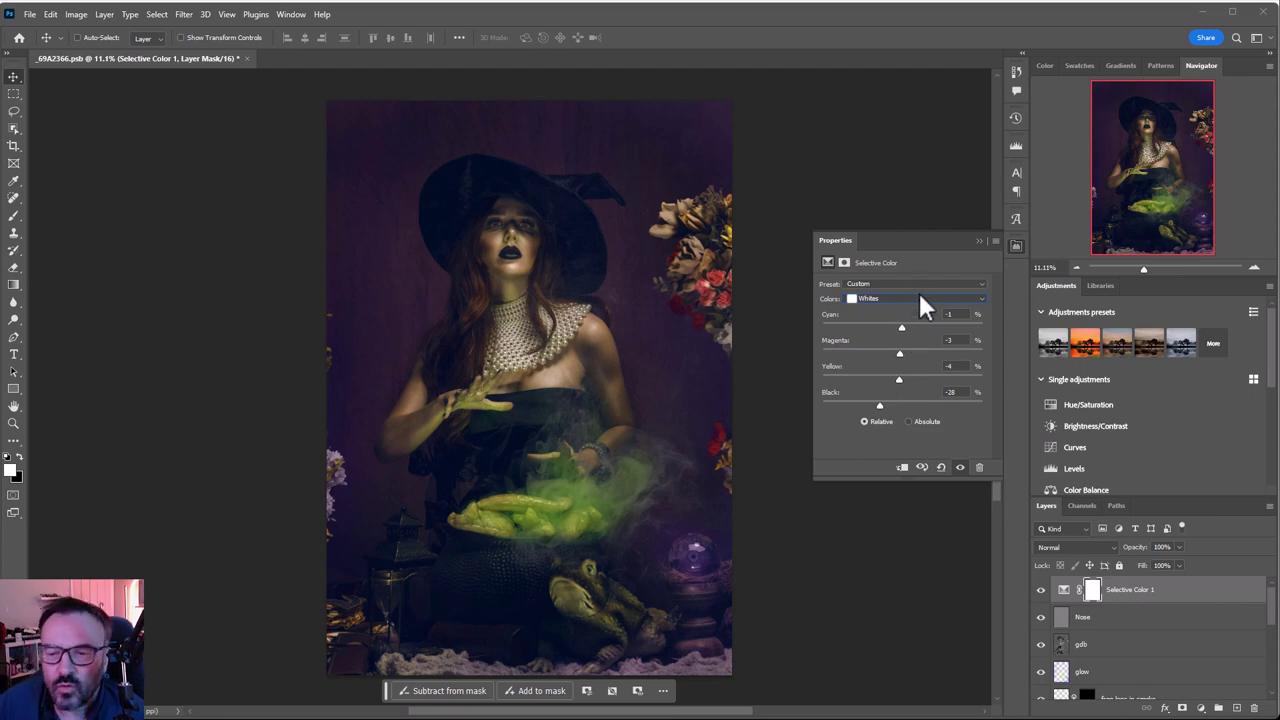
Set the Selective Color Magentas to Cyan -47, Magenta -2, Yellow +13 and Black +26.
{"action": "left_click", "coordinate": [917, 301]}
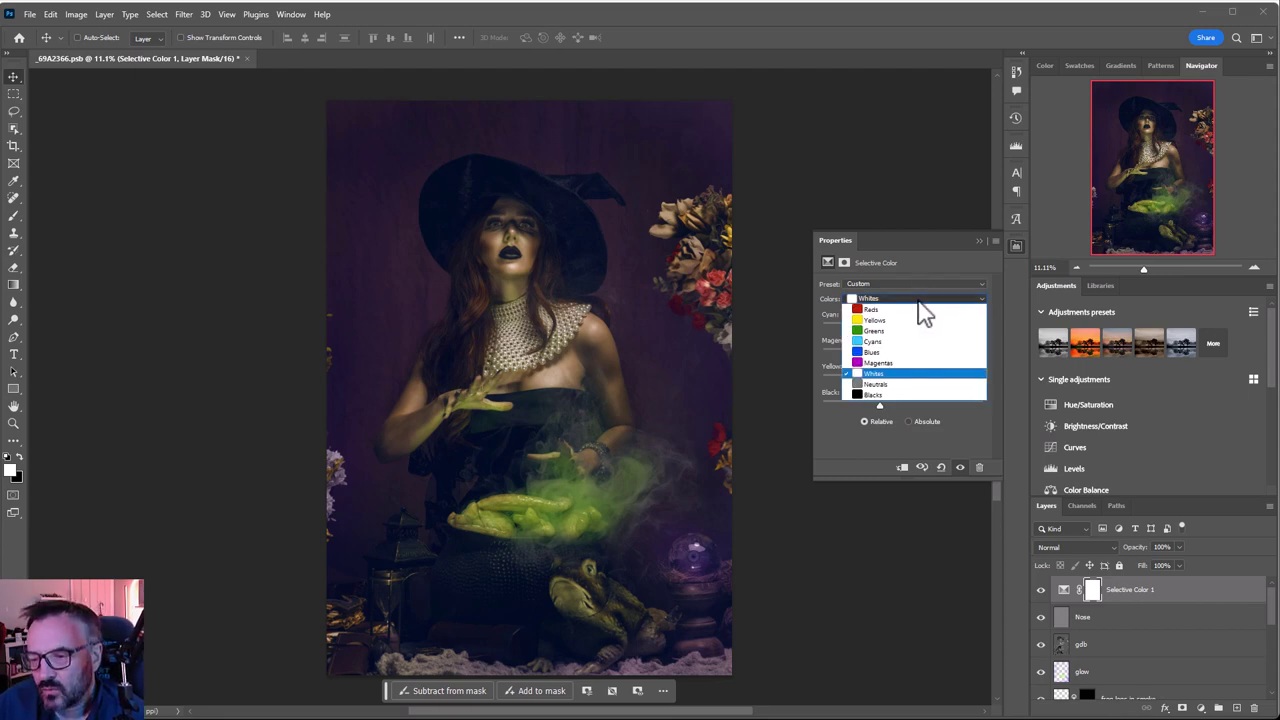
{"action": "left_click", "coordinate": [882, 372]}
{"action": "left_click_drag", "start_coordinate": [905, 400], "coordinate": [944, 412]}
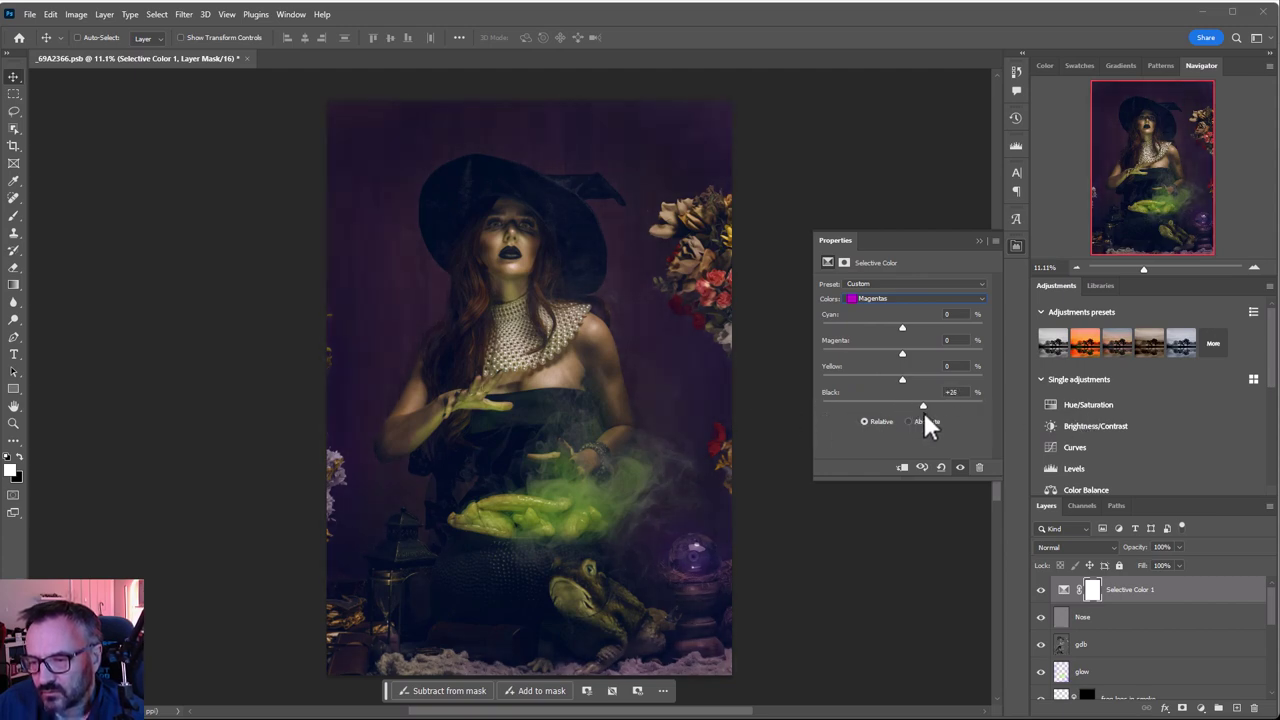
{"action": "left_click_drag", "start_coordinate": [900, 329], "coordinate": [862, 325]}
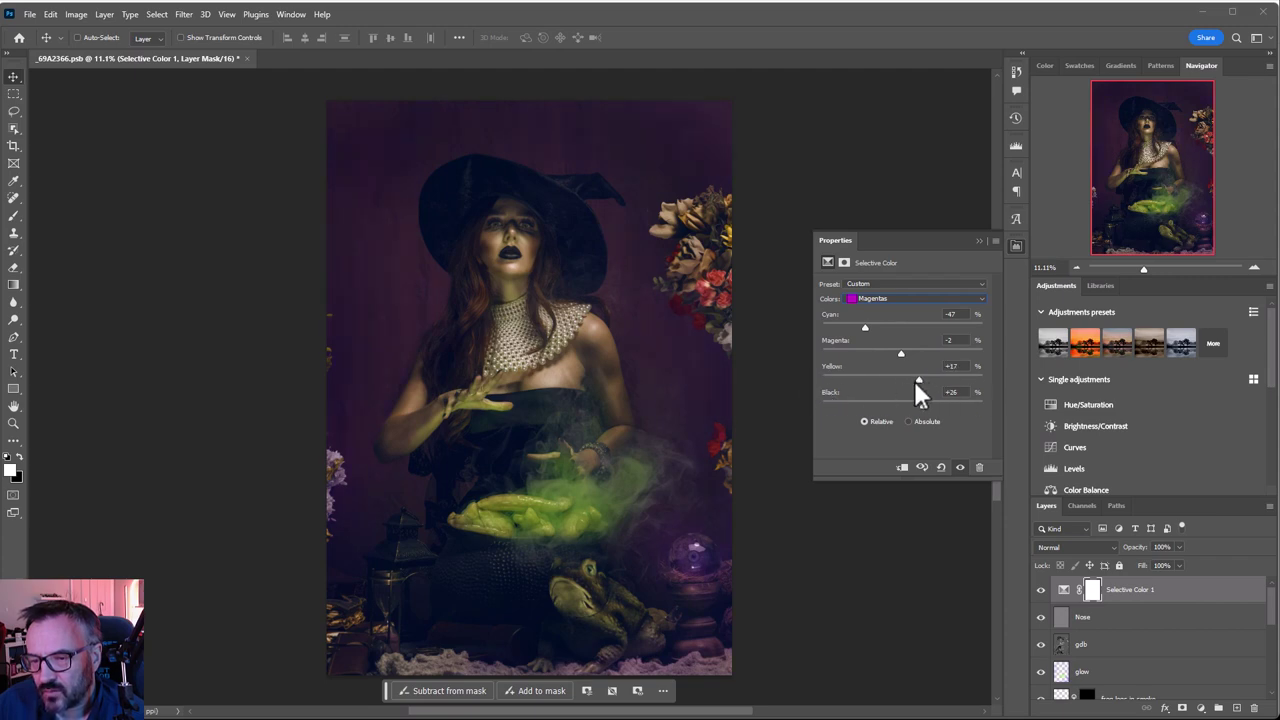
{"action": "left_click_drag", "start_coordinate": [912, 380], "coordinate": [913, 380]}
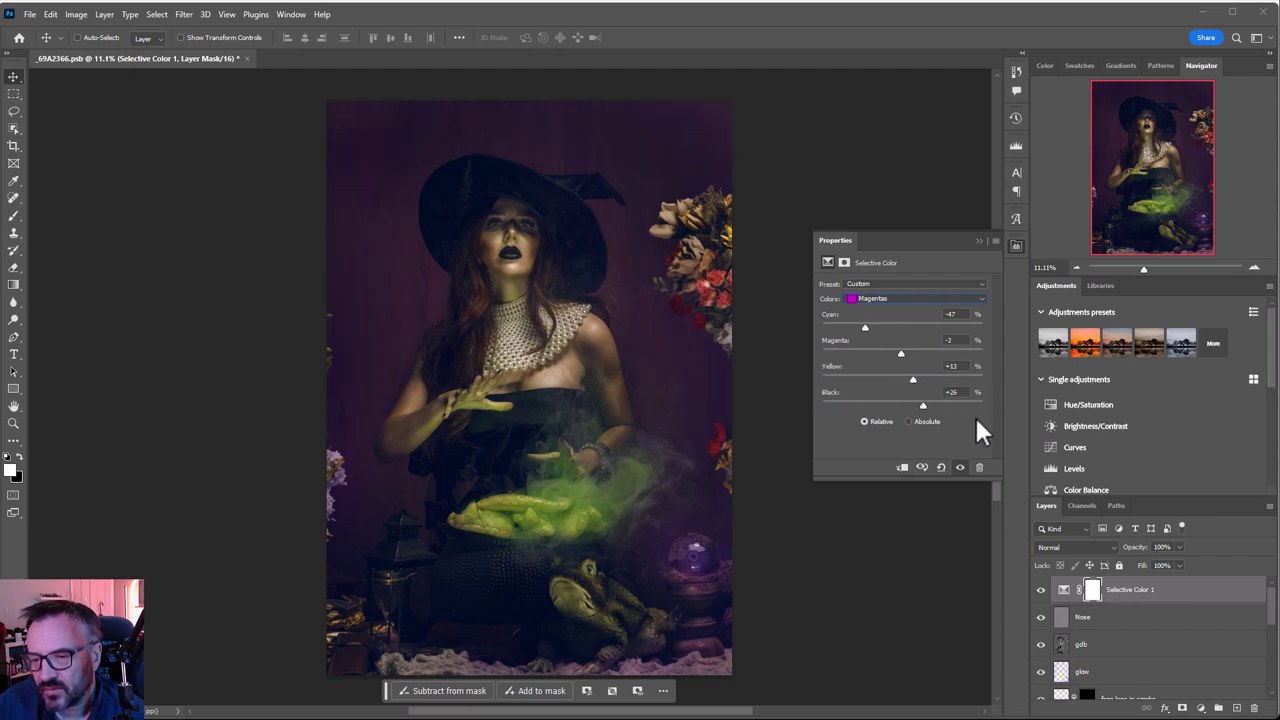
Compare the portrait with the Selective Color layer hidden and shown, and reduce that layer's opacity to 79%.
{"action": "left_click", "coordinate": [1040, 590]}
{"action": "left_click", "coordinate": [1040, 590]}
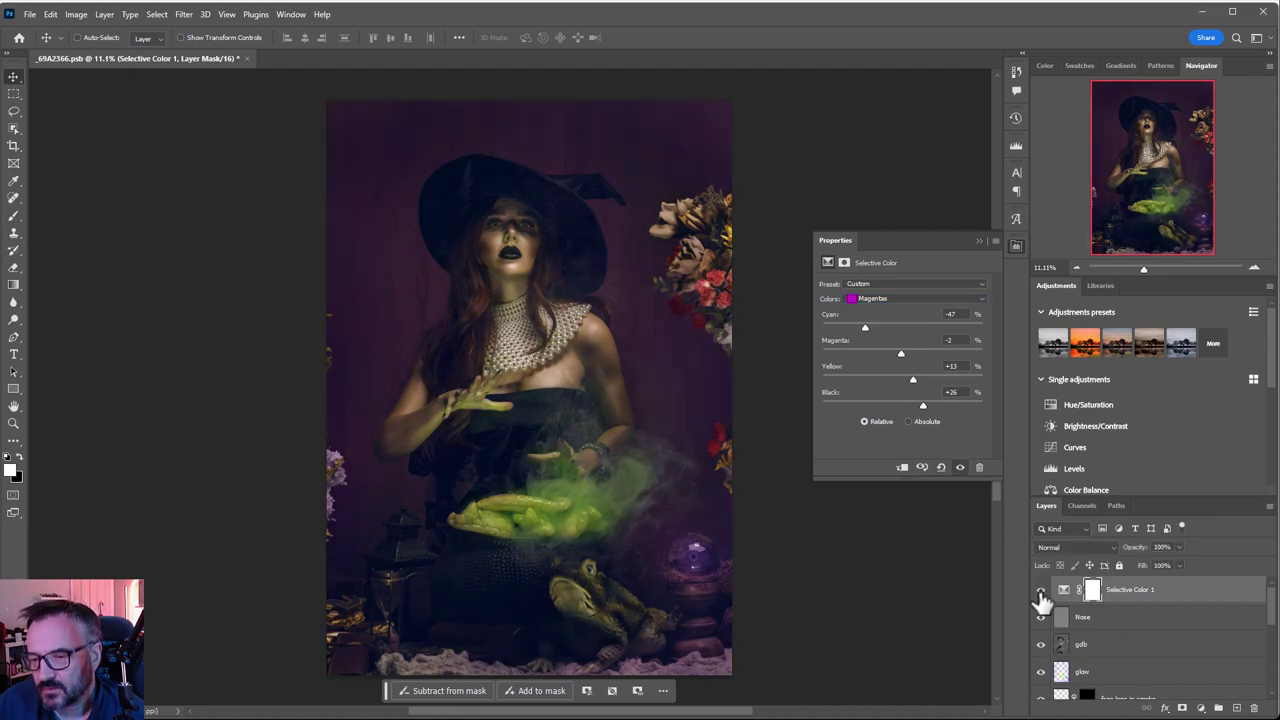
{"action": "left_click", "coordinate": [1180, 548]}
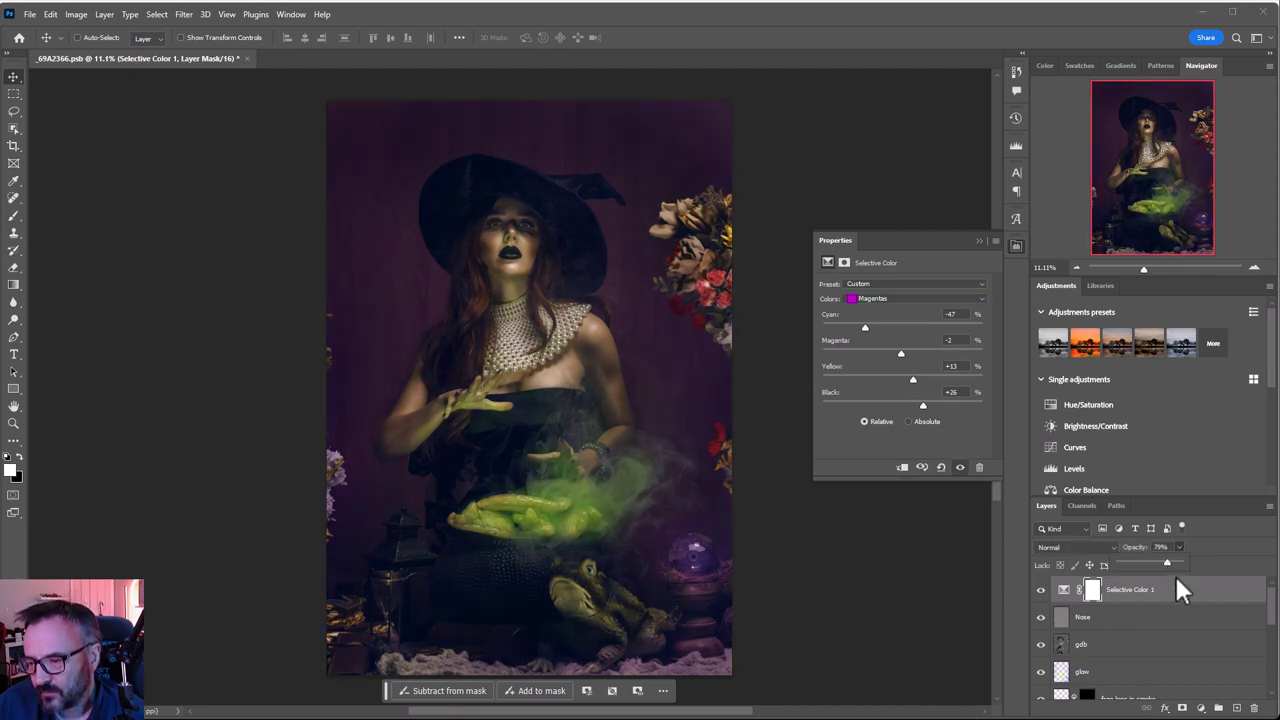
{"action": "left_click", "coordinate": [1176, 580]}
Group all layers above the Background, from Selective Color 1 down to heal.
{"action": "scroll", "coordinate": [575, 430], "scroll_direction": "down", "scroll_amount": 1}
{"action": "scroll", "coordinate": [590, 450], "scroll_direction": "down", "scroll_amount": 1}
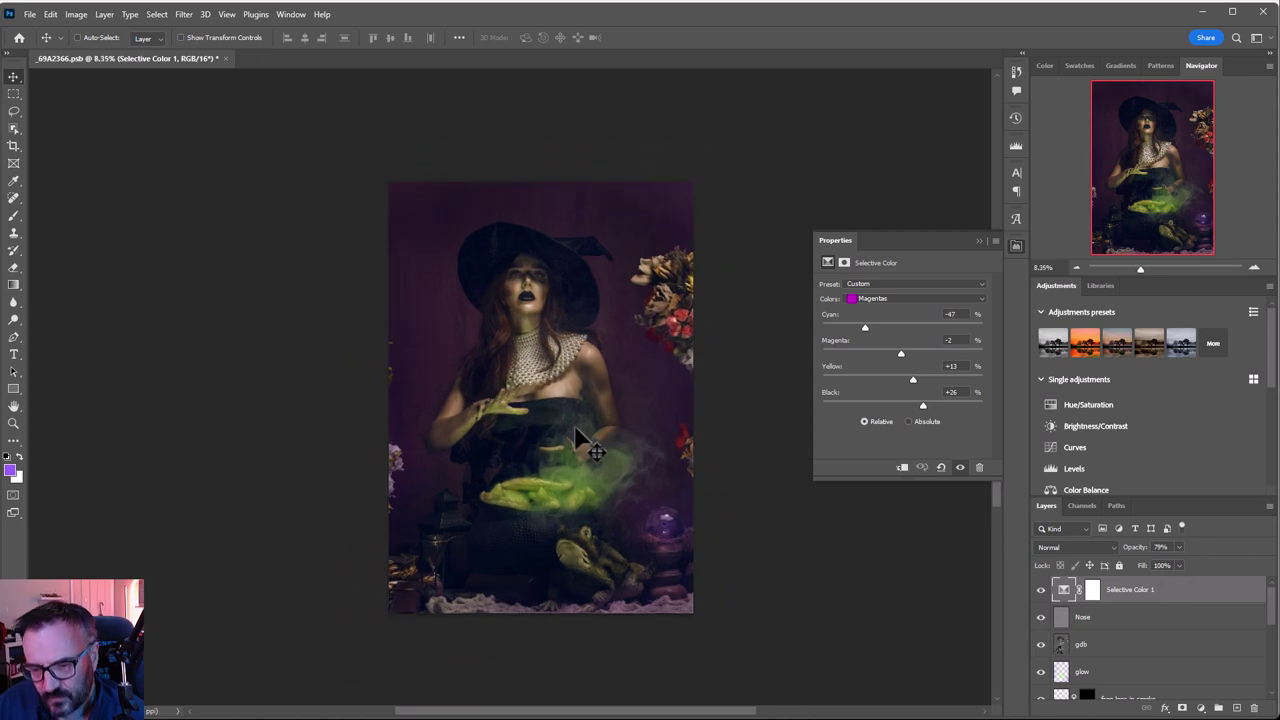
{"action": "left_click_drag", "start_coordinate": [651, 394], "coordinate": [580, 386]}
{"action": "scroll", "coordinate": [1118, 617], "scroll_direction": "down", "scroll_amount": 5}
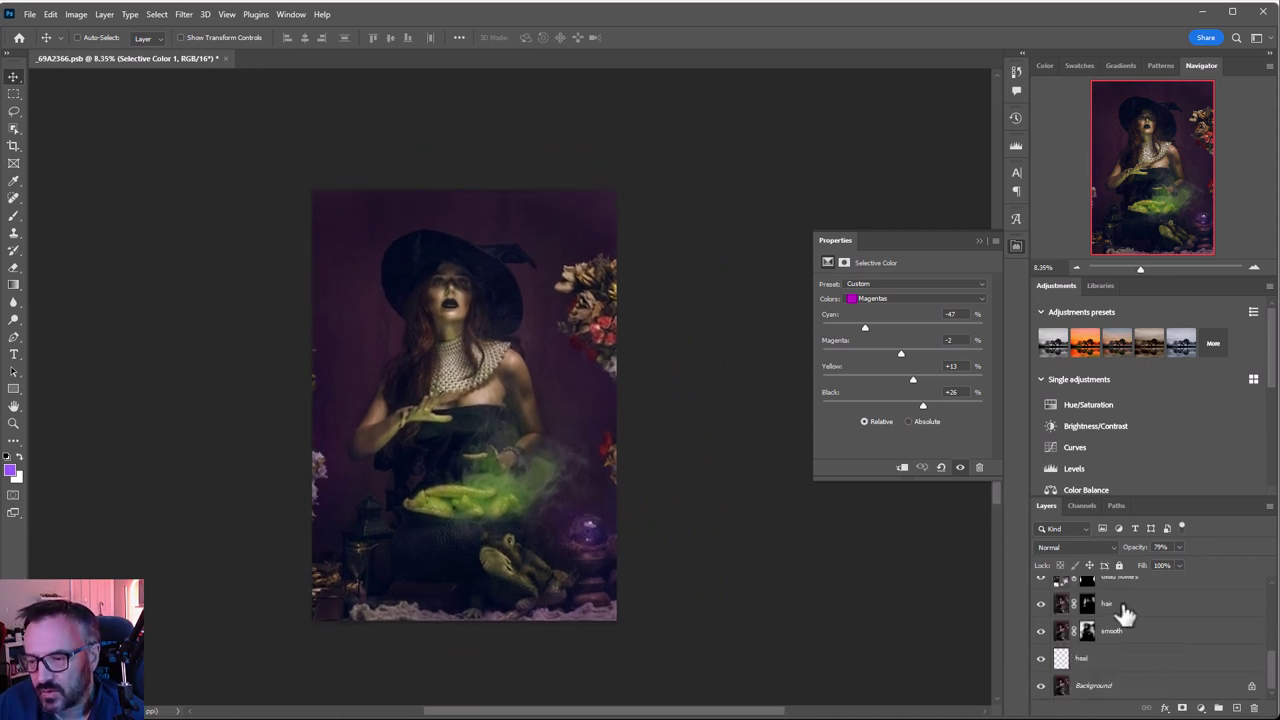
{"action": "left_click", "coordinate": [1160, 662], "text": "shift"}
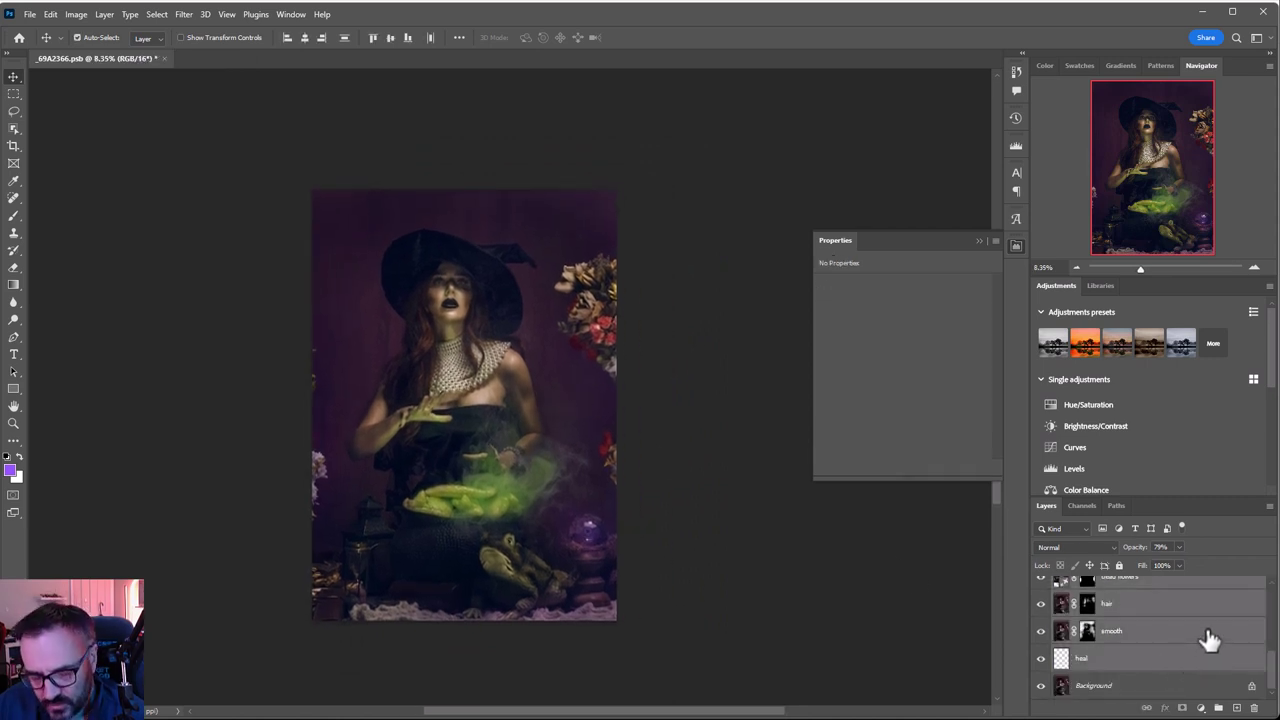
{"action": "key", "text": "ctrl+g"}
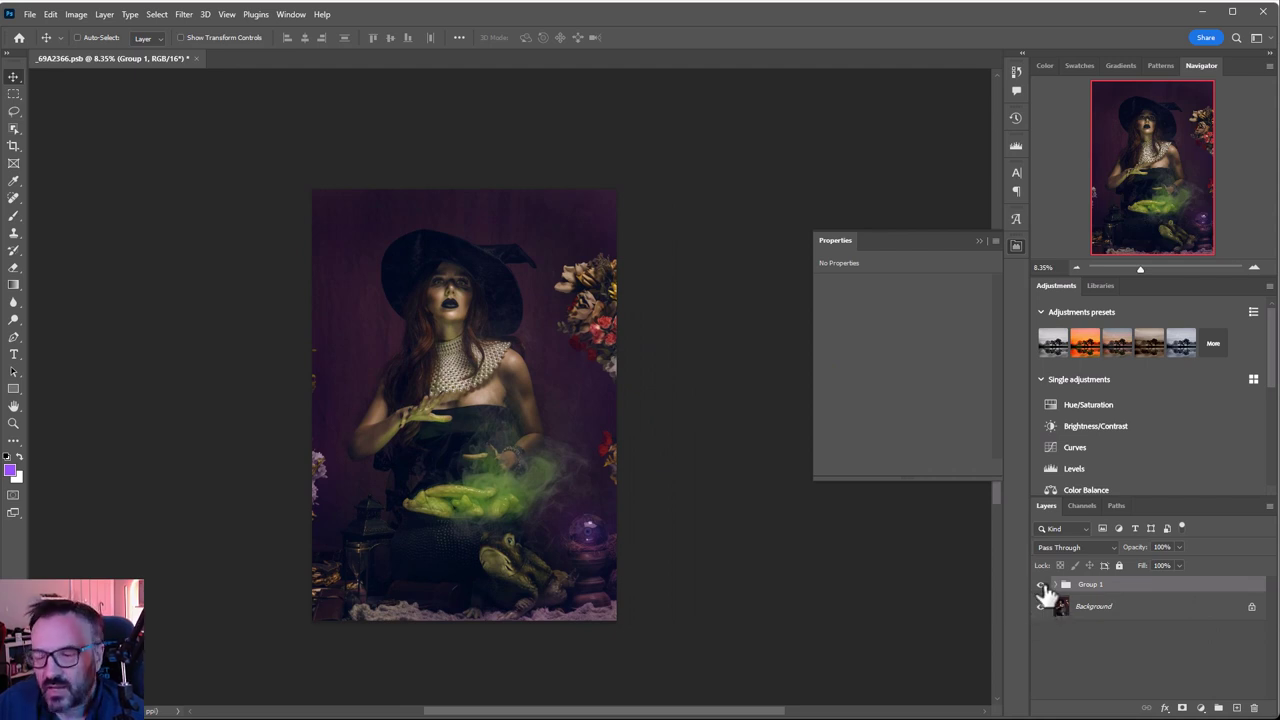
Compare the original and retouched portrait by repeatedly hiding and showing the group of retouching layers.
{"action": "left_click", "coordinate": [1041, 586]}
{"action": "left_click", "coordinate": [1041, 586]}
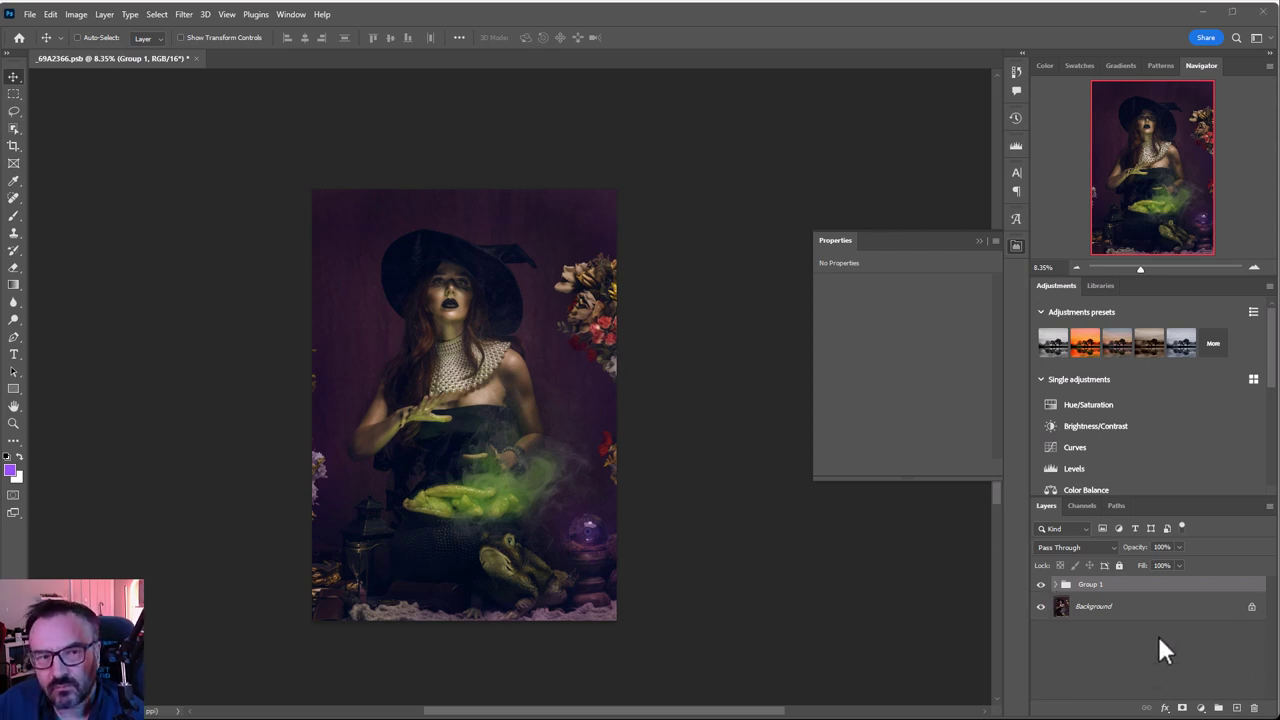
{"action": "left_click", "coordinate": [1041, 585]}
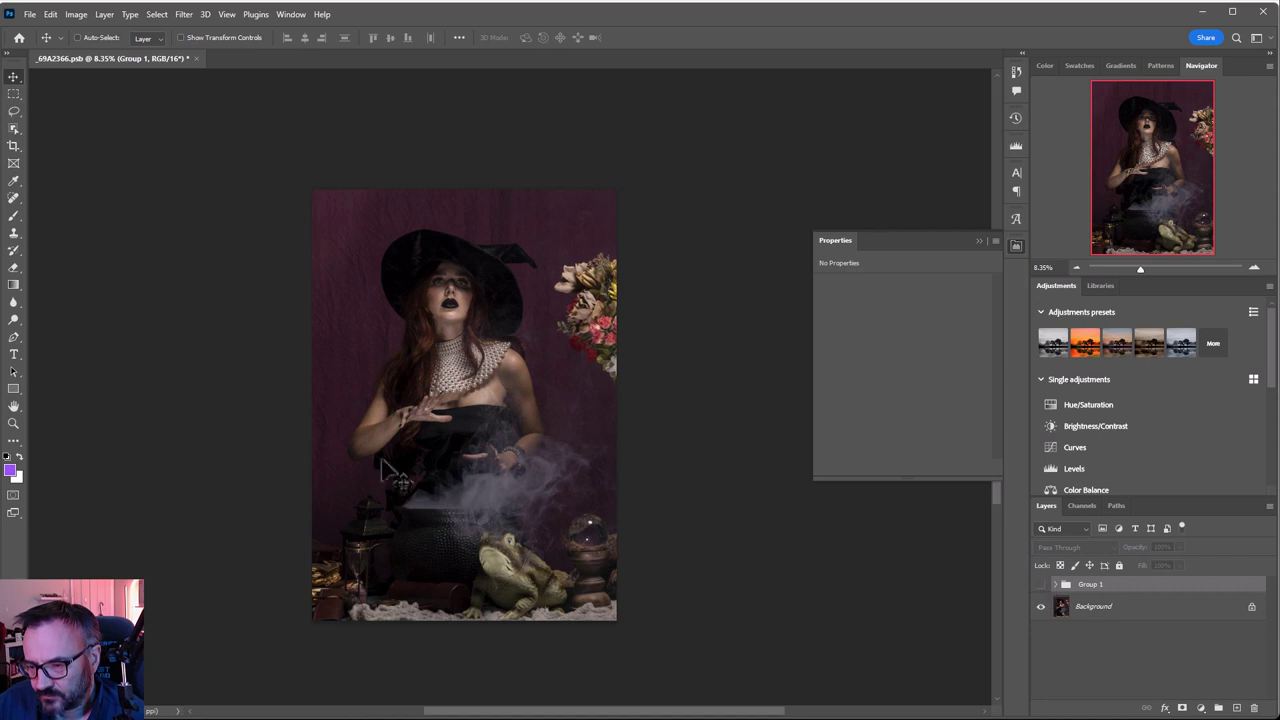
{"action": "left_click", "coordinate": [1041, 585]}
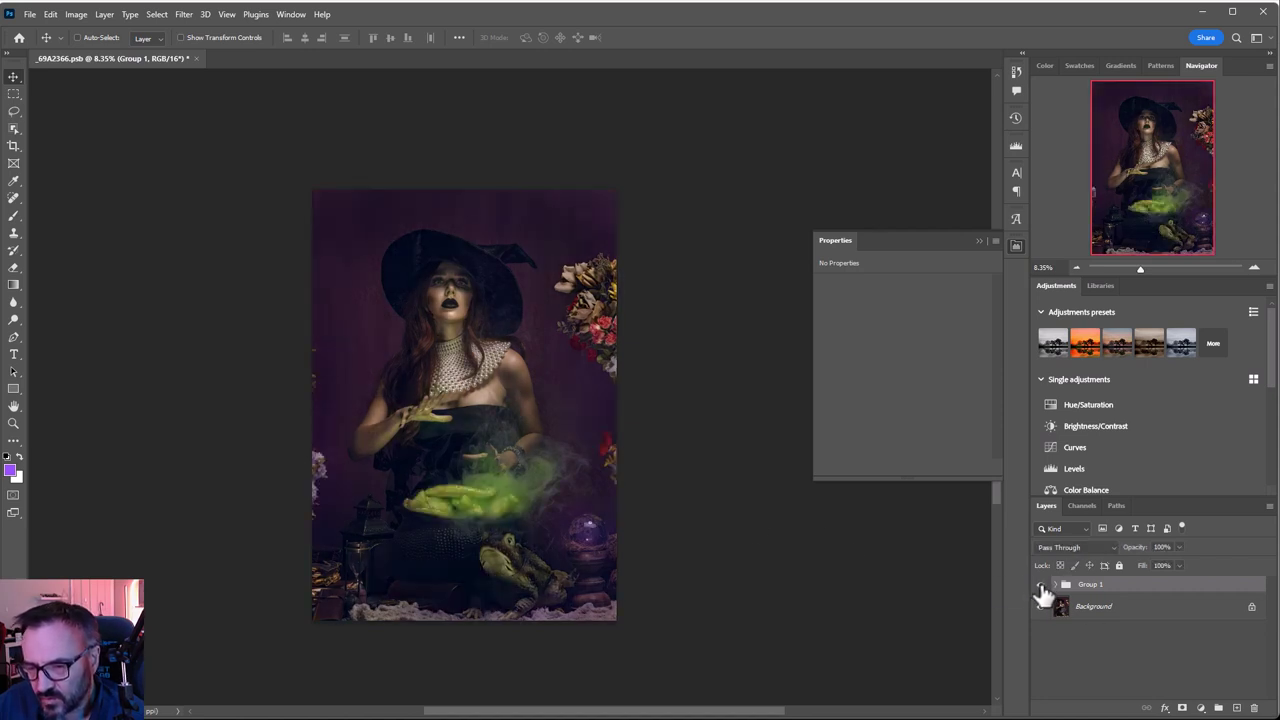
{"action": "left_click", "coordinate": [1041, 585]}
{"action": "left_click", "coordinate": [1041, 585]}
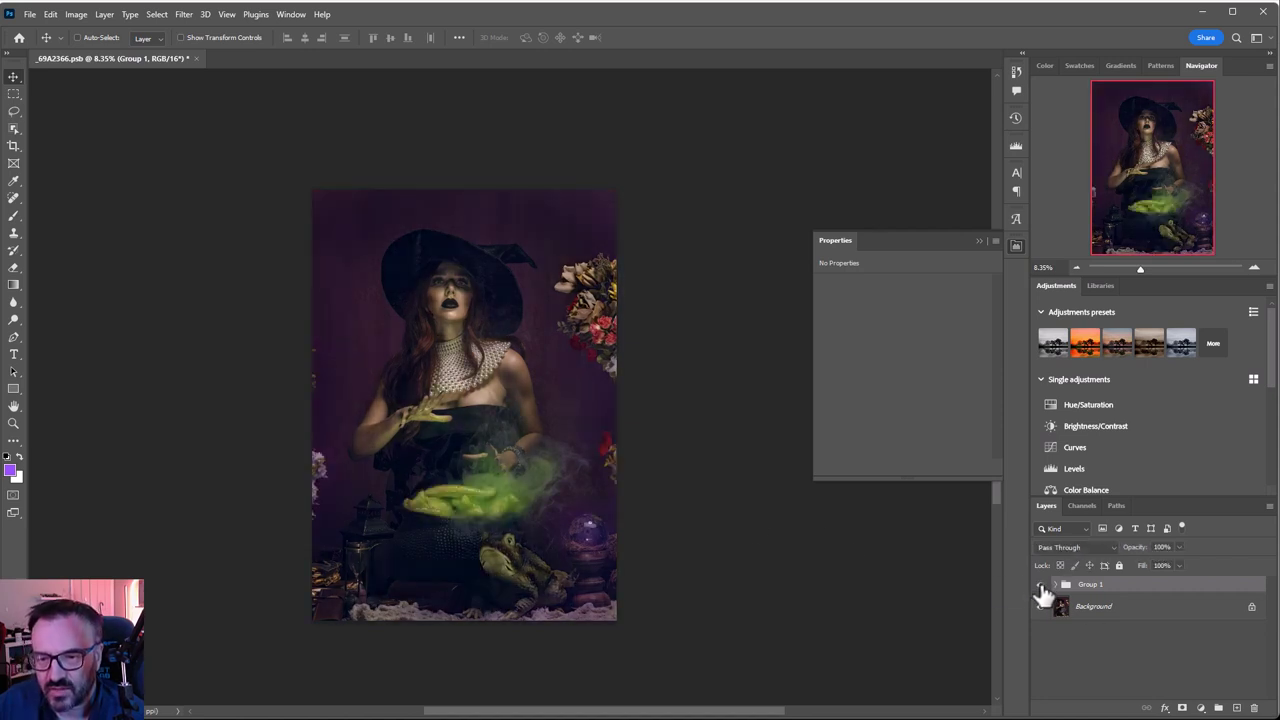